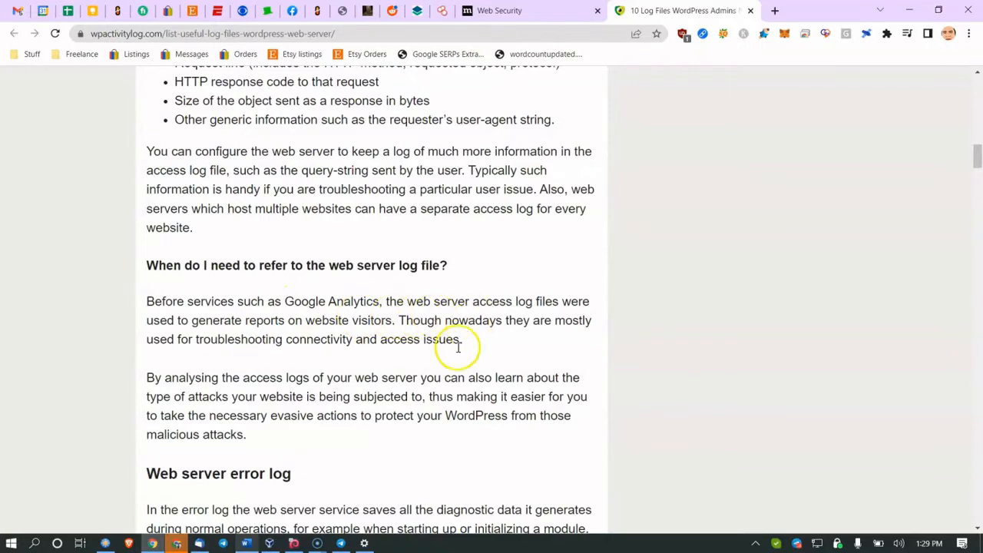
Step: Review the downtime monitoring bullet in the Word checklist, then go back to the browser
left_click(246, 543)
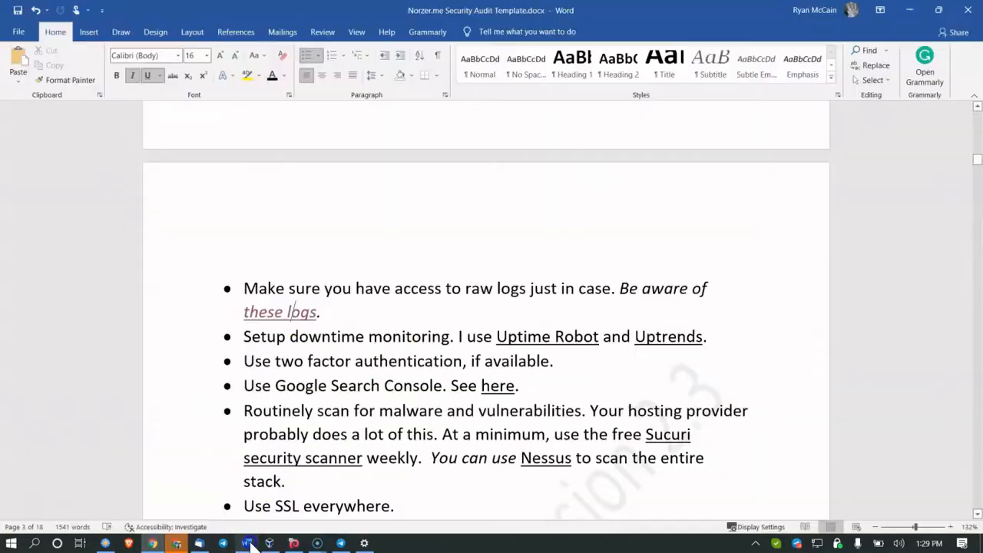
left_click(358, 338)
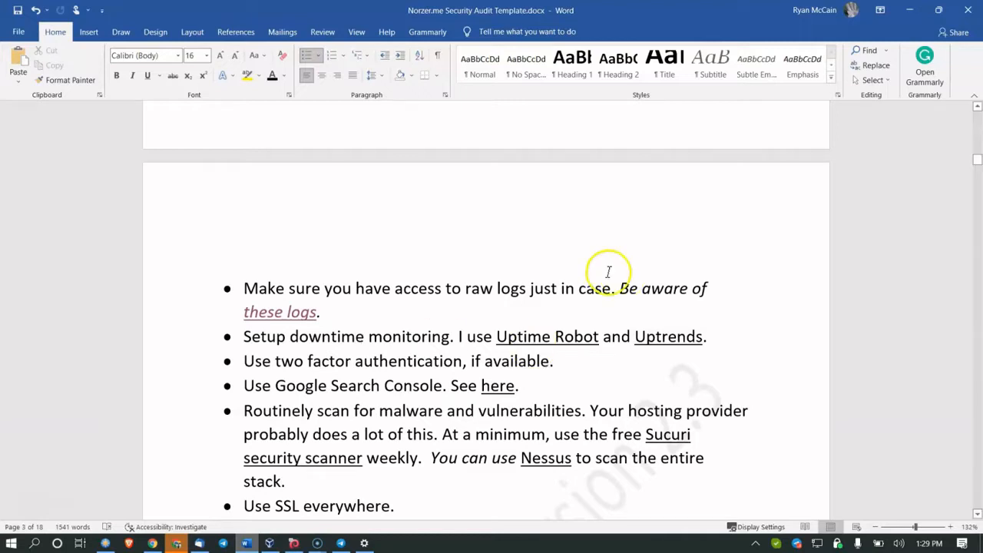
scroll(386, 377, "down", 1)
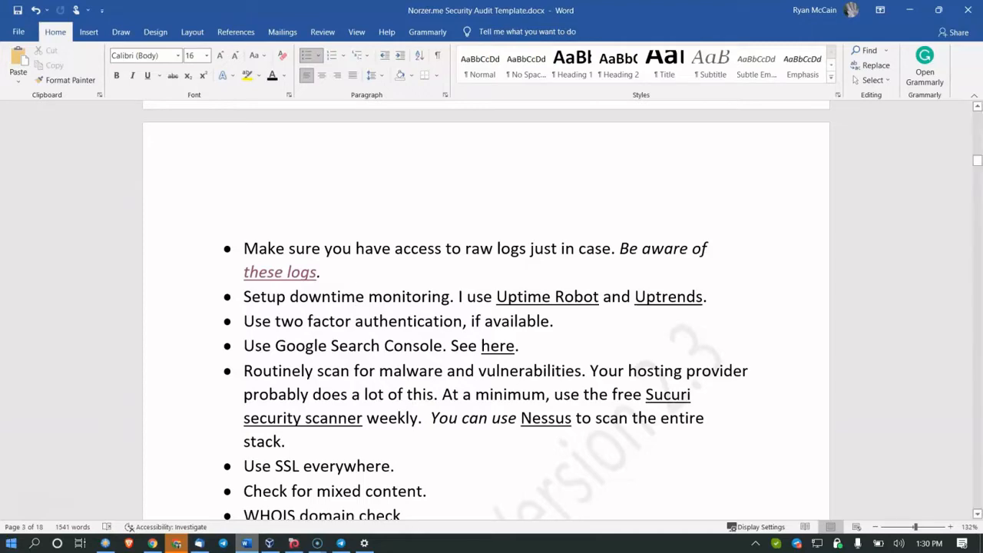
left_click(152, 543)
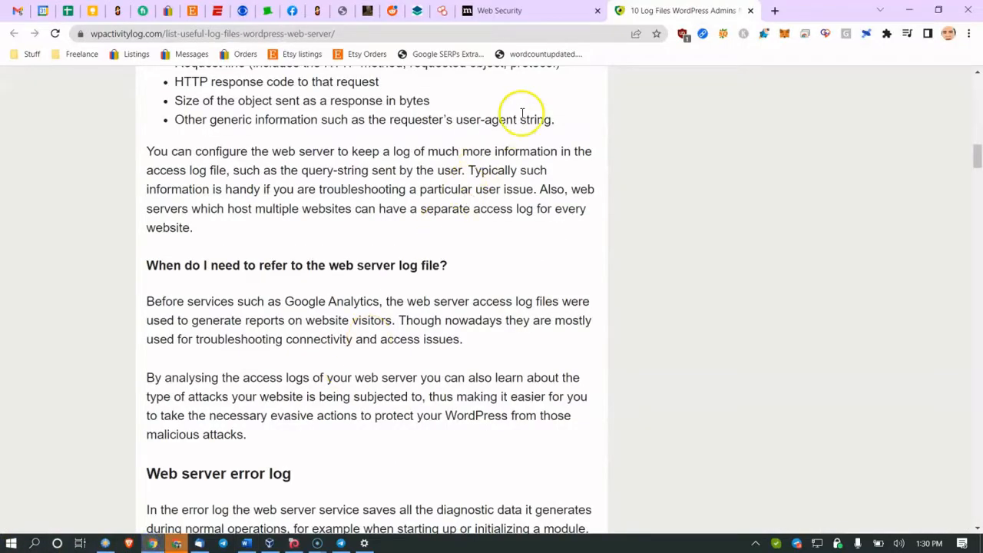
Step: Load the iThemes Security page (ithemes.com/security) in the Web Security tab
left_click(530, 11)
left_click(511, 34)
type("ithemes.com/security/")
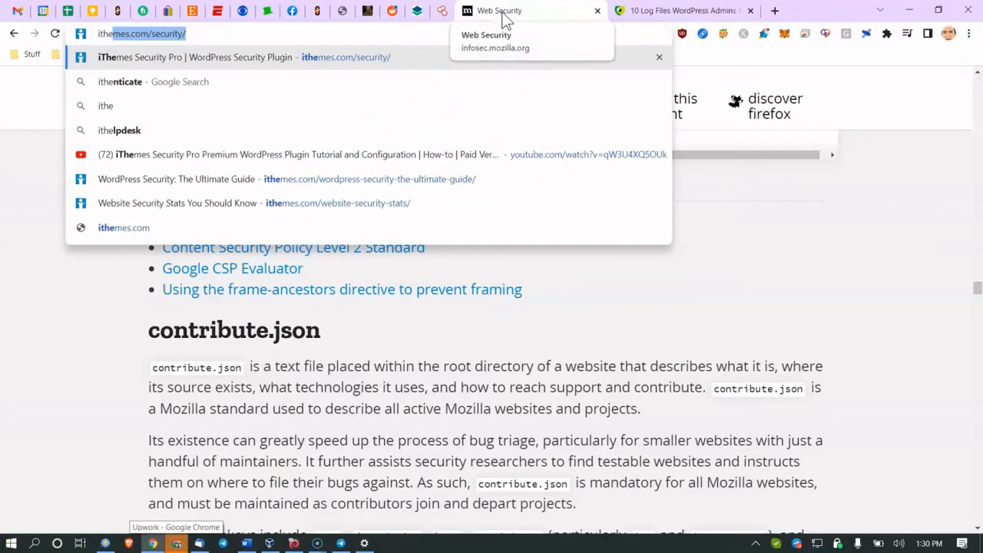
key("Return")
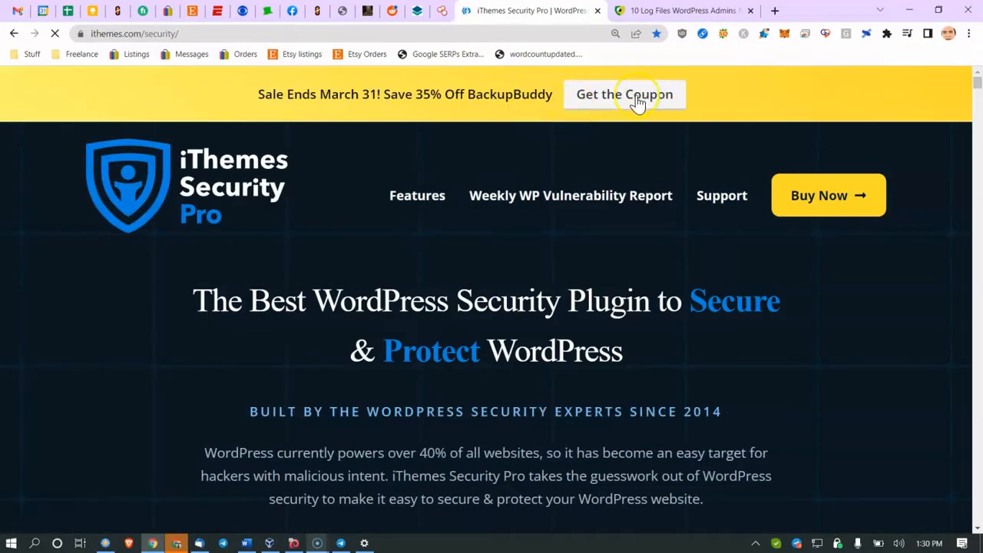
scroll(797, 192, "down", 5)
scroll(800, 188, "up", 5)
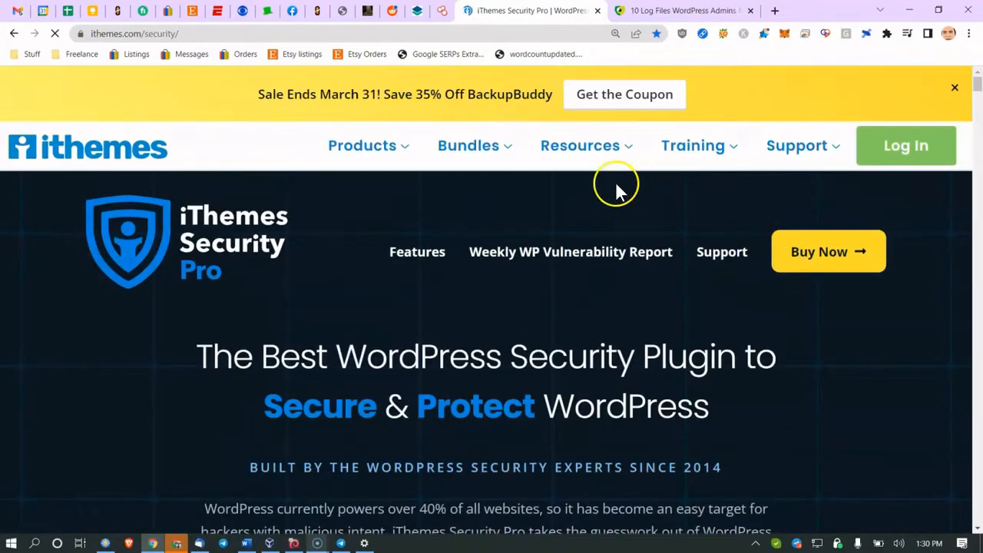
mouse_move(421, 143)
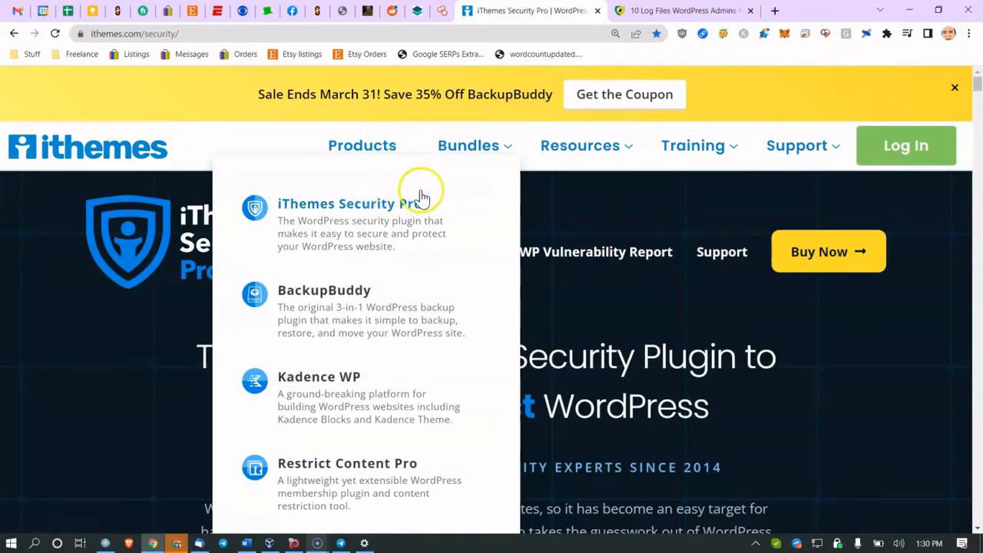
Step: Scroll down to the iThemes Security Pro pricing plans and dismiss the countdown coupon popup
scroll(371, 269, "down", 10)
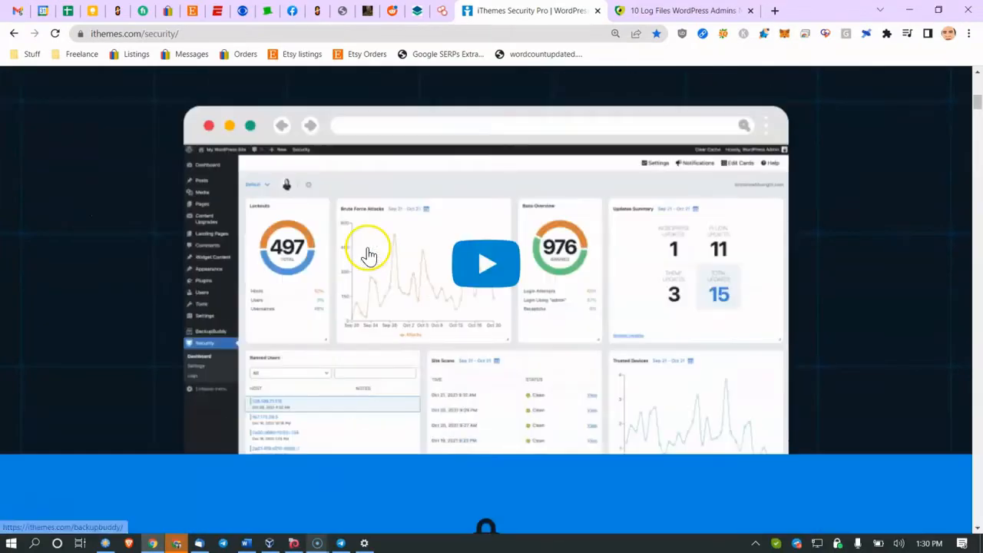
scroll(414, 188, "down", 15)
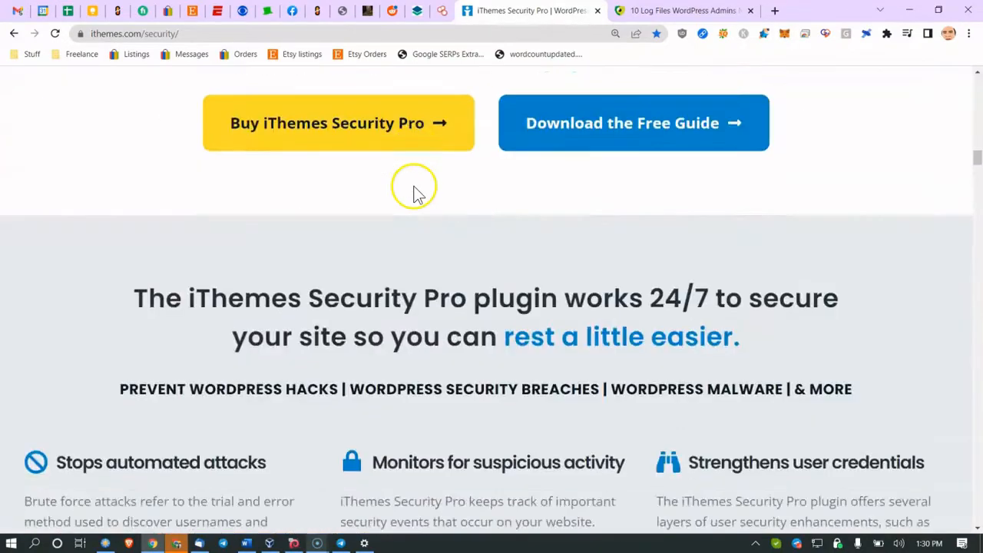
scroll(414, 188, "down", 15)
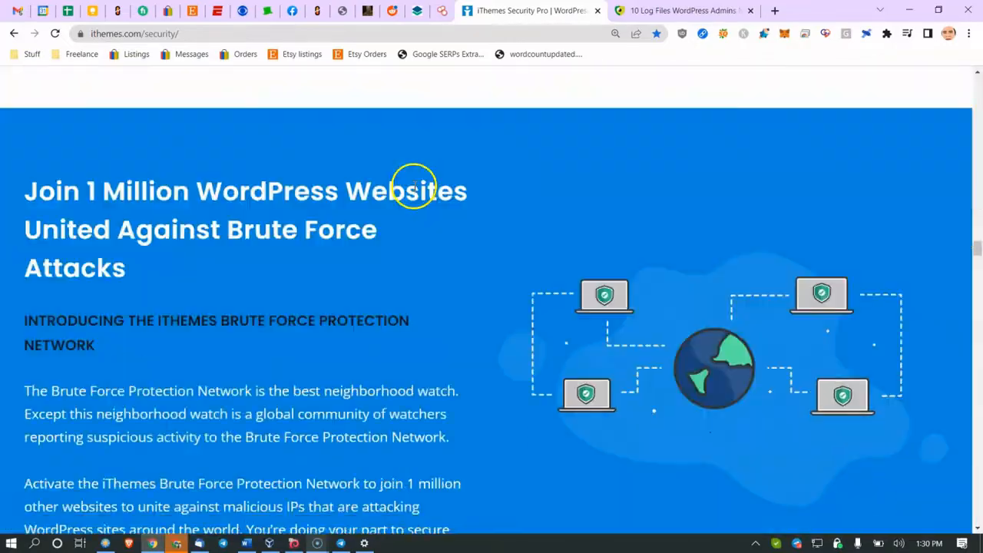
scroll(414, 193, "down", 15)
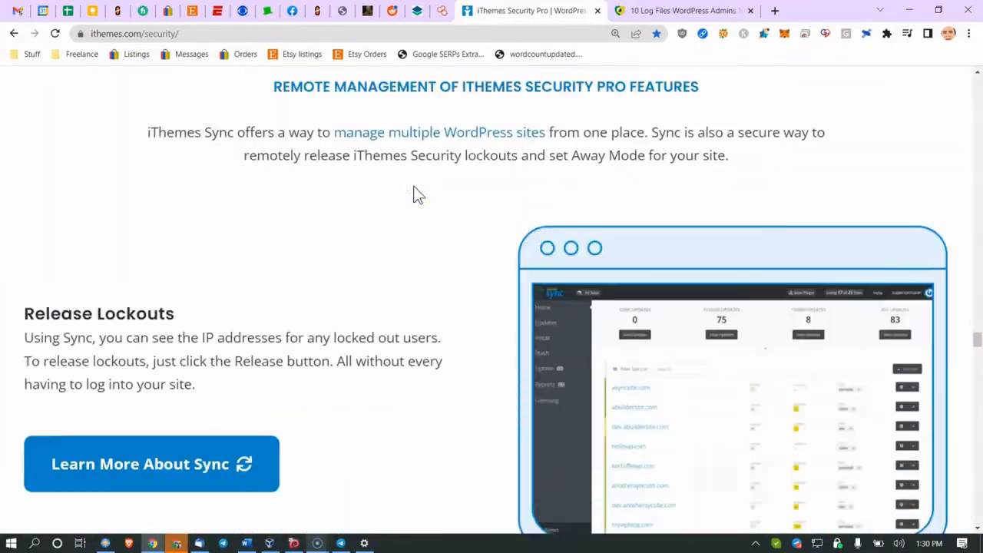
scroll(409, 201, "down", 15)
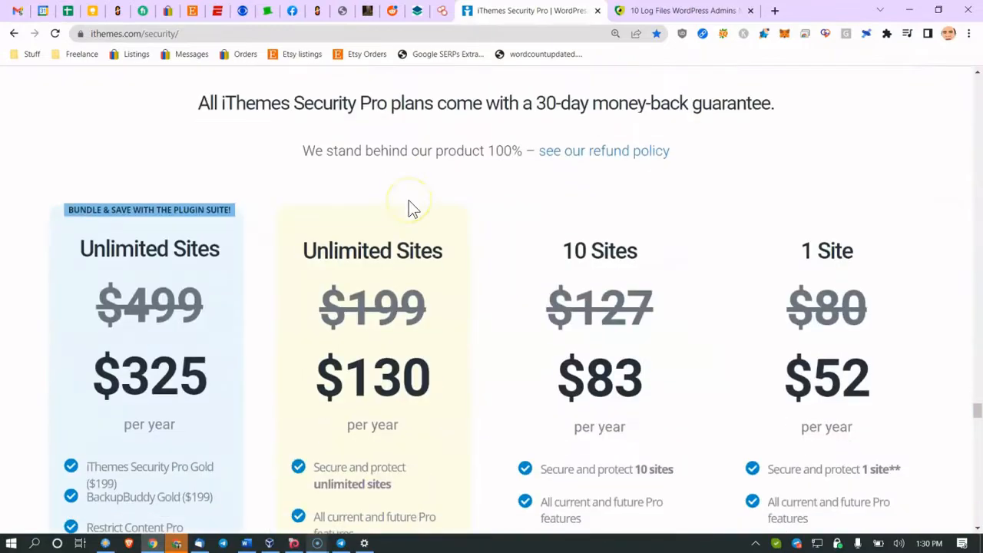
scroll(378, 246, "up", 5)
left_click(767, 286)
scroll(767, 287, "down", 1)
scroll(768, 291, "down", 5)
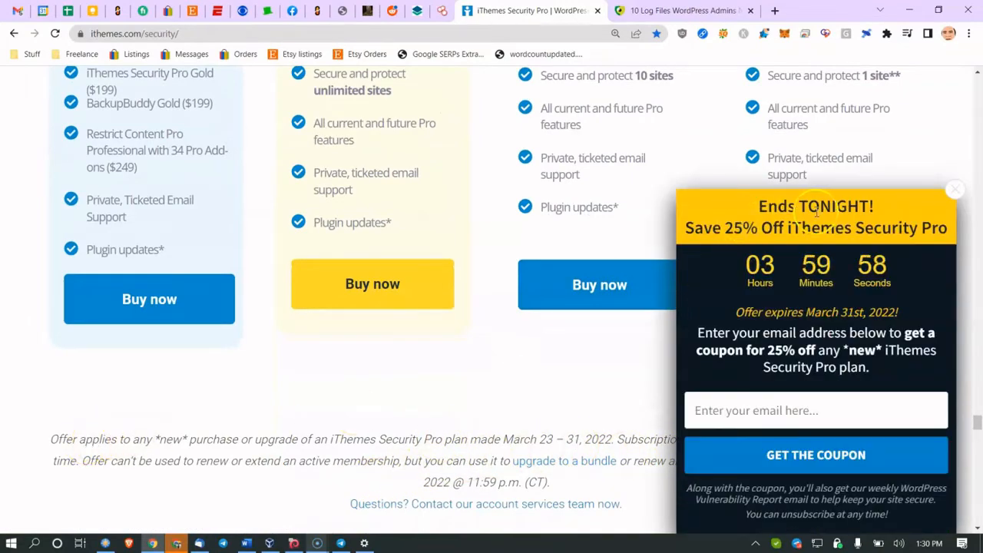
left_click(947, 189)
scroll(883, 208, "up", 3)
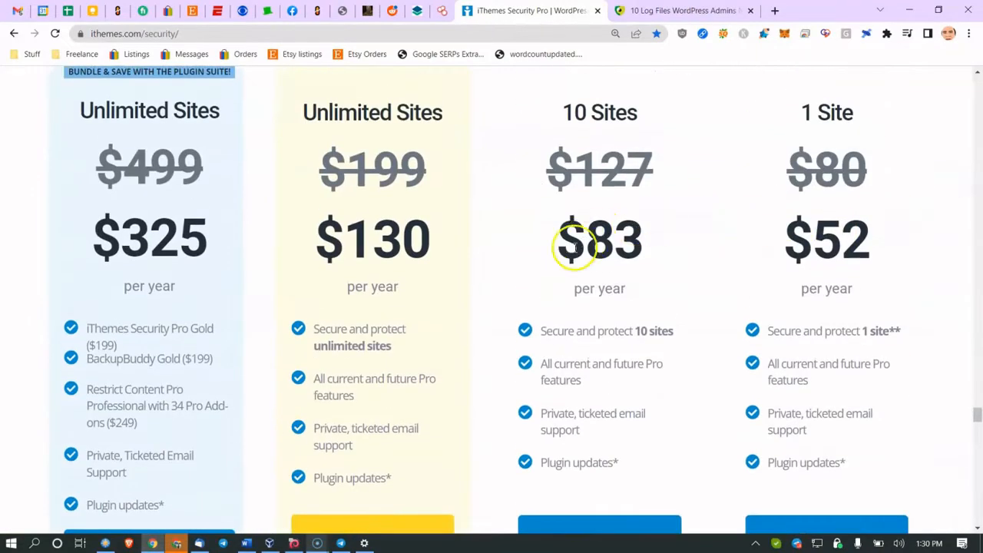
Step: Highlight the 10 Sites and $130 Unlimited Sites plan prices, then return to Word
left_click_drag(576, 330, 607, 329)
left_click_drag(344, 234, 381, 234)
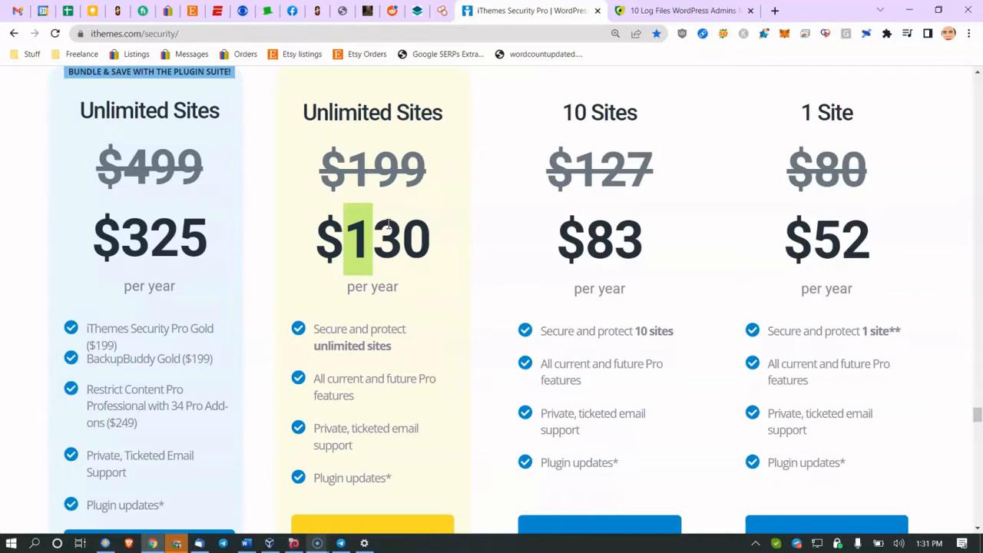
left_click_drag(305, 219, 365, 242)
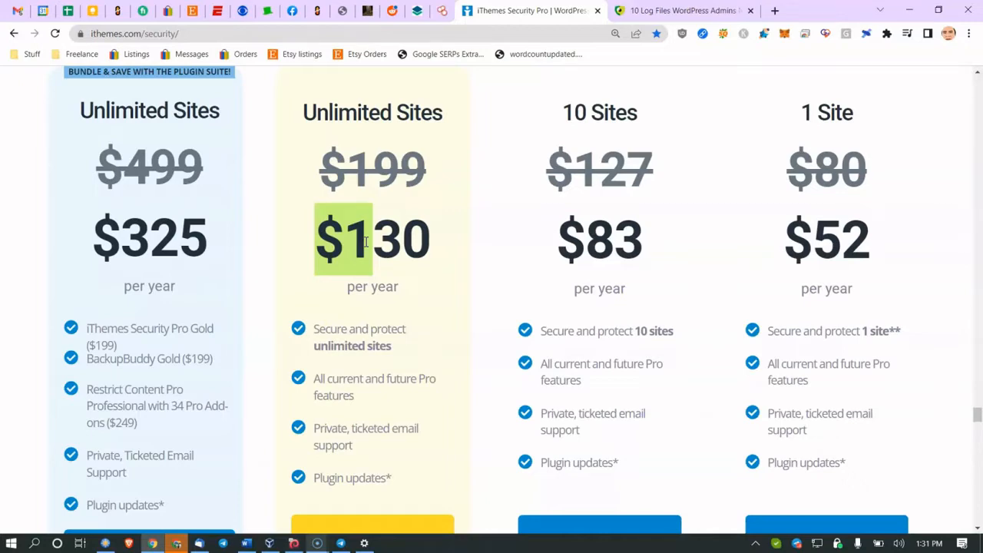
left_click(245, 543)
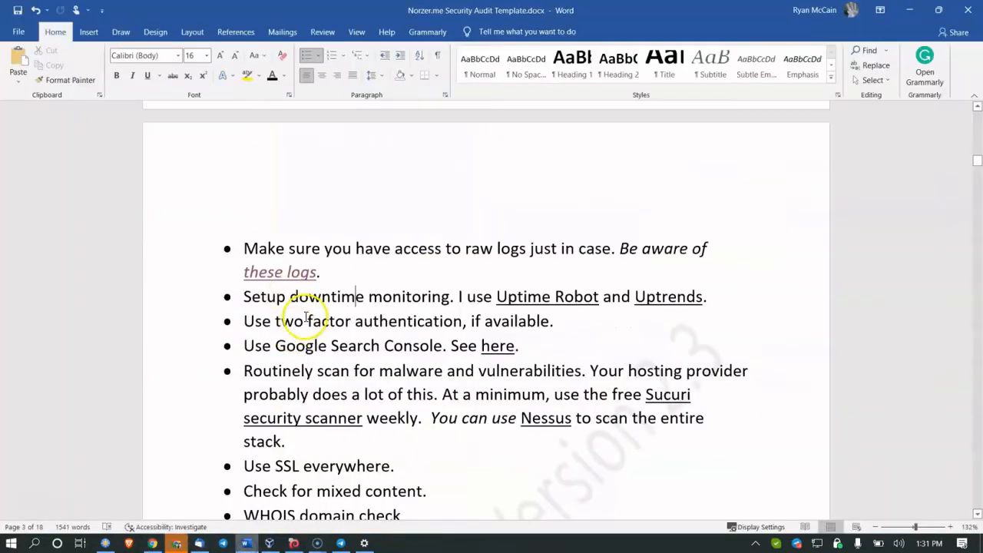
left_click(909, 10)
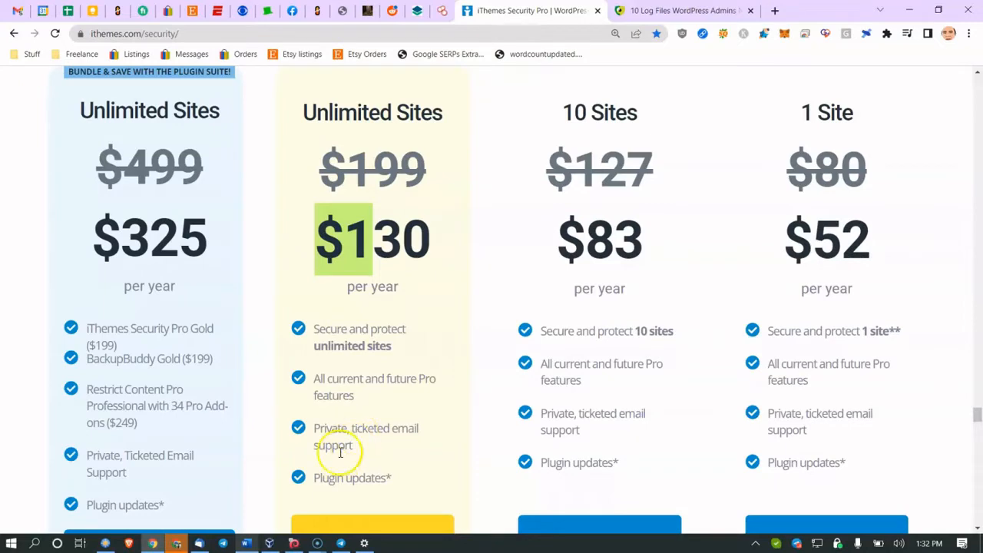
left_click(254, 543)
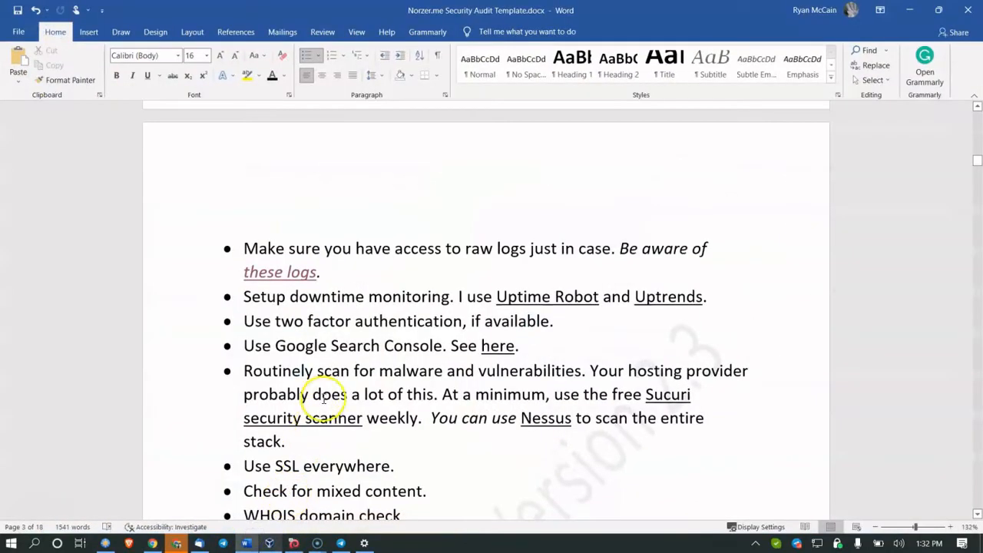
scroll(354, 350, "down", 1)
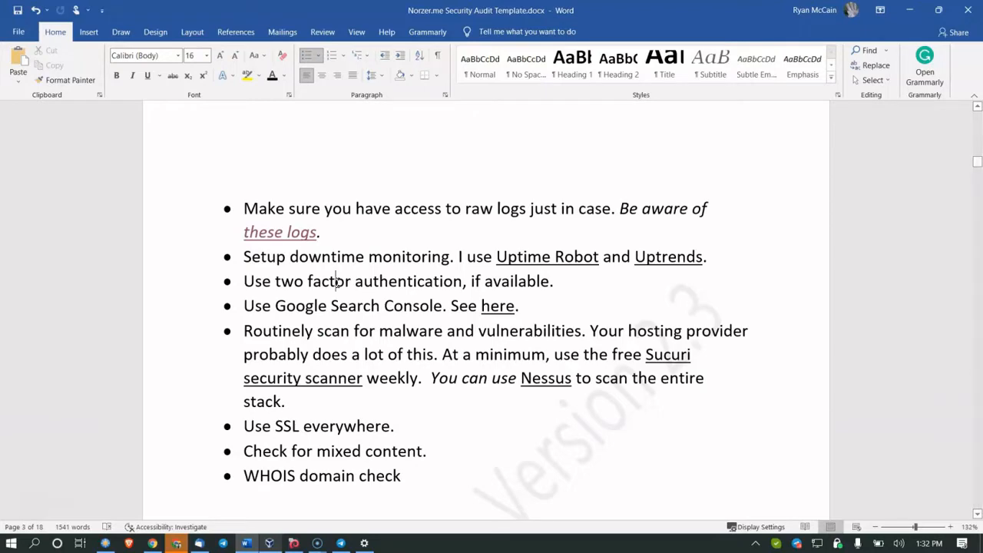
scroll(337, 283, "down", 10)
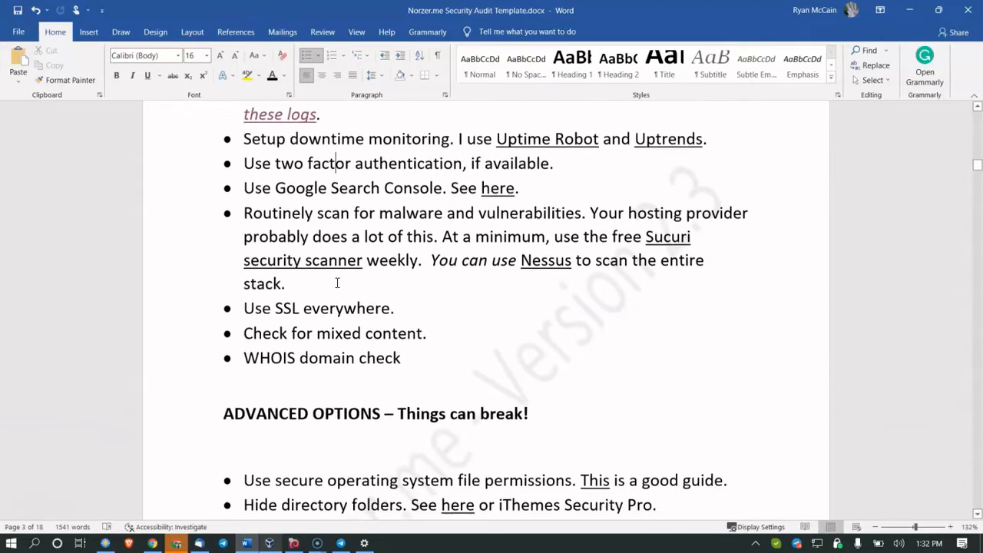
scroll(336, 282, "down", 15)
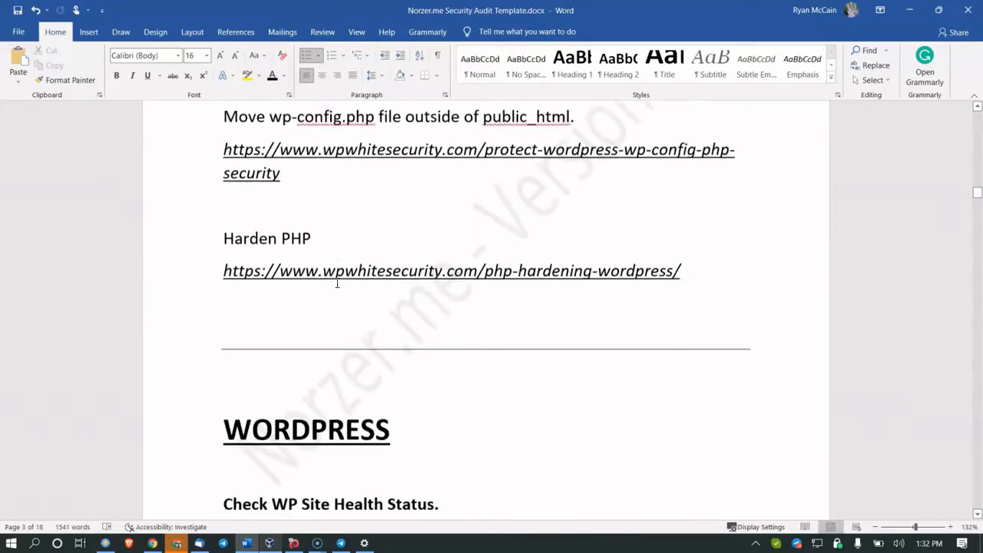
scroll(336, 283, "up", 15)
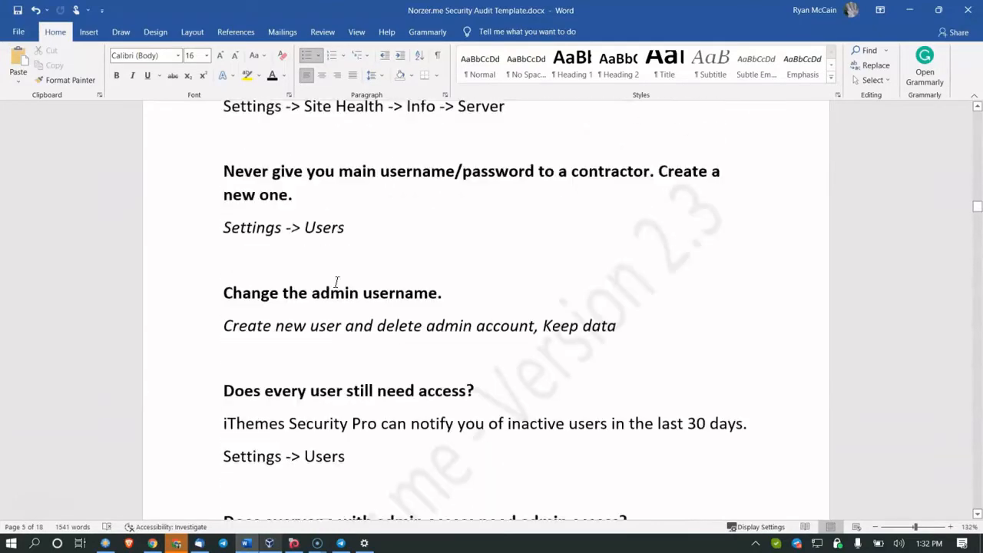
scroll(336, 283, "up", 10)
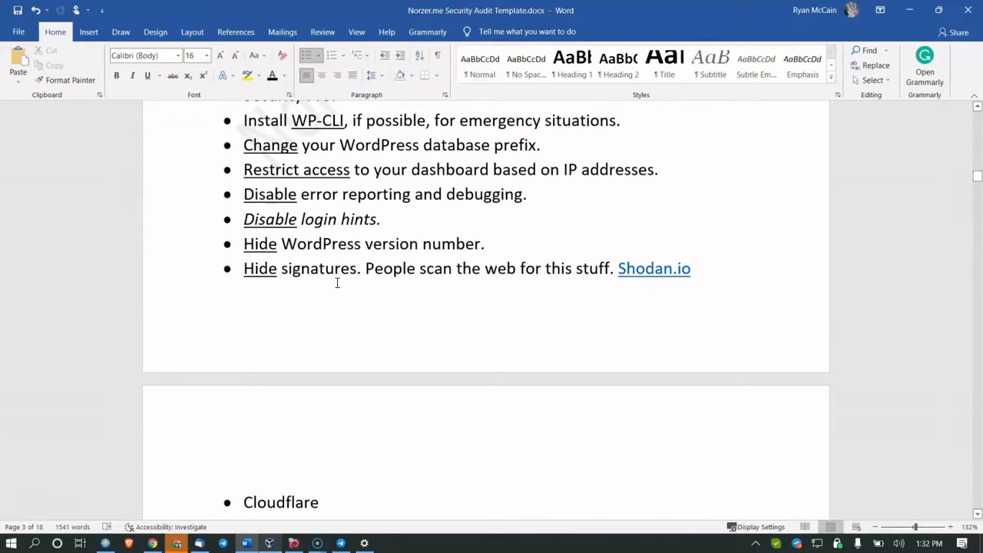
scroll(337, 283, "up", 12)
scroll(336, 283, "up", 3)
scroll(336, 283, "down", 1)
scroll(336, 283, "down", 3)
left_click(339, 313)
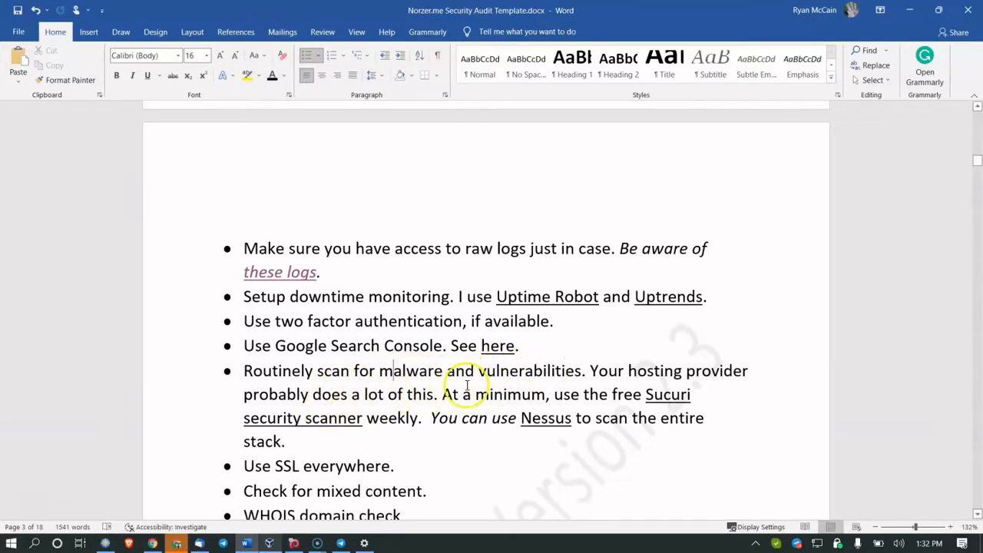
left_click_drag(491, 418, 573, 418)
Step: Open Sucuri SiteCheck and run a malware scan of norzer-demo.com
left_click(651, 390, "ctrl")
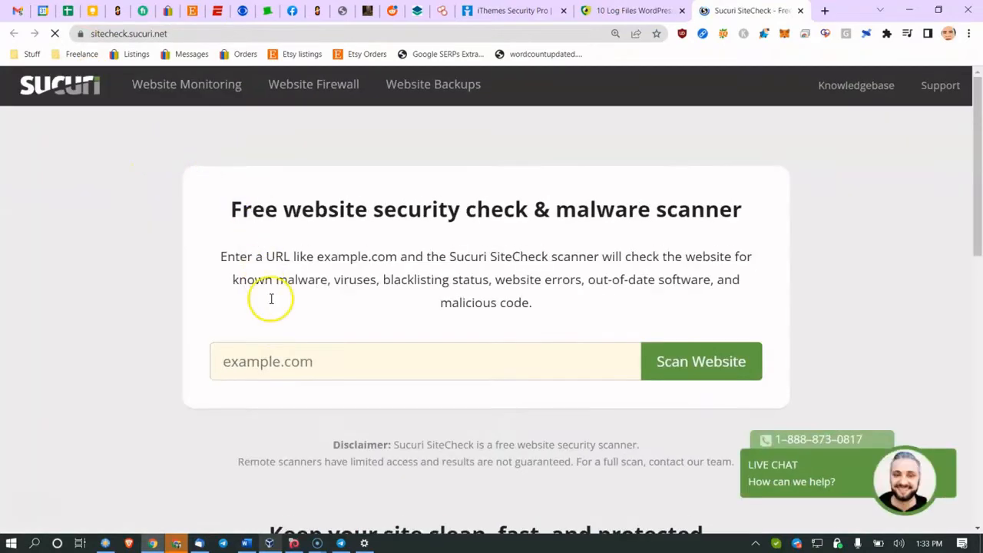
left_click(312, 360)
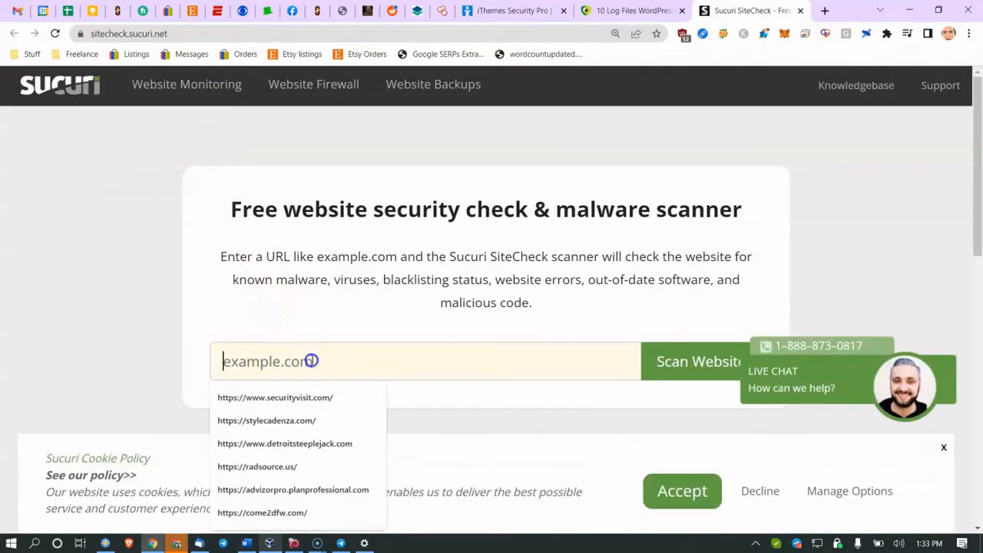
type("norzer")
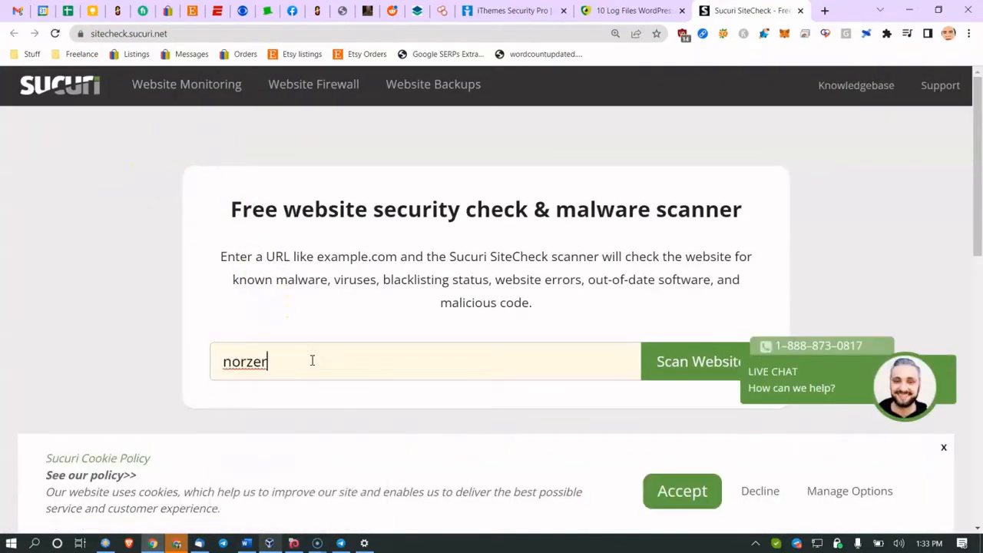
type("-demo.com")
key("Return")
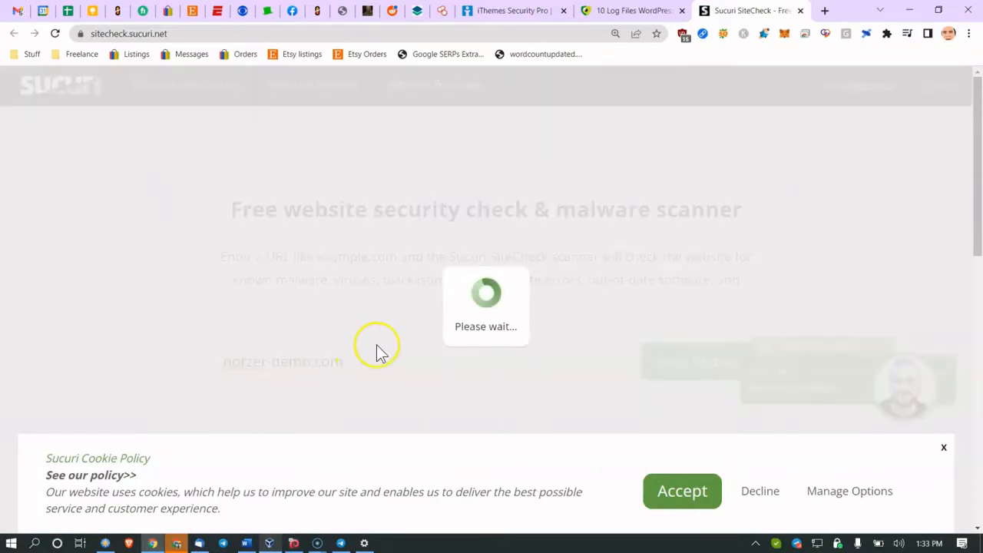
Step: Review the Medium Security Risk scan results, then close the Sucuri tab
scroll(336, 315, "down", 6)
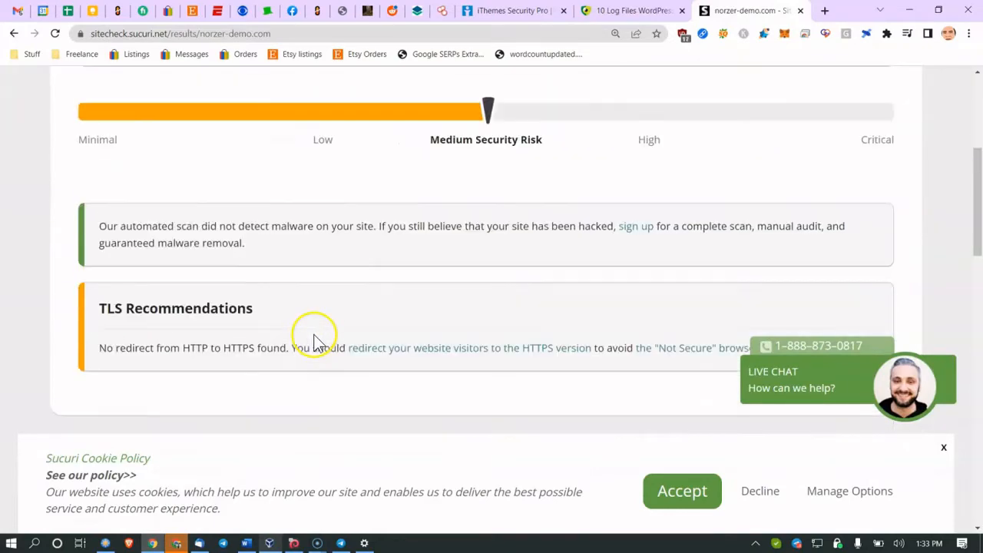
scroll(318, 353, "down", 1)
scroll(432, 220, "up", 3)
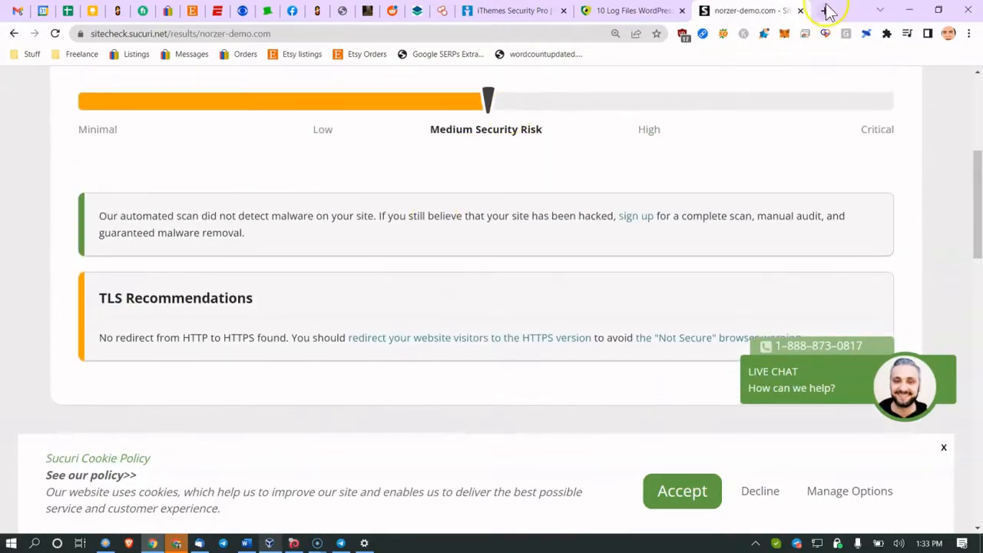
left_click(800, 12)
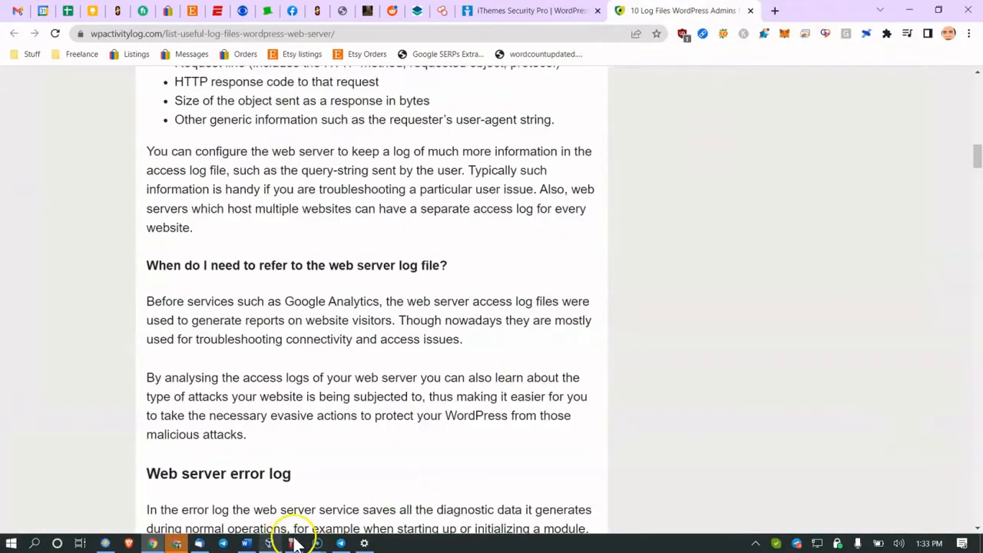
left_click(247, 544)
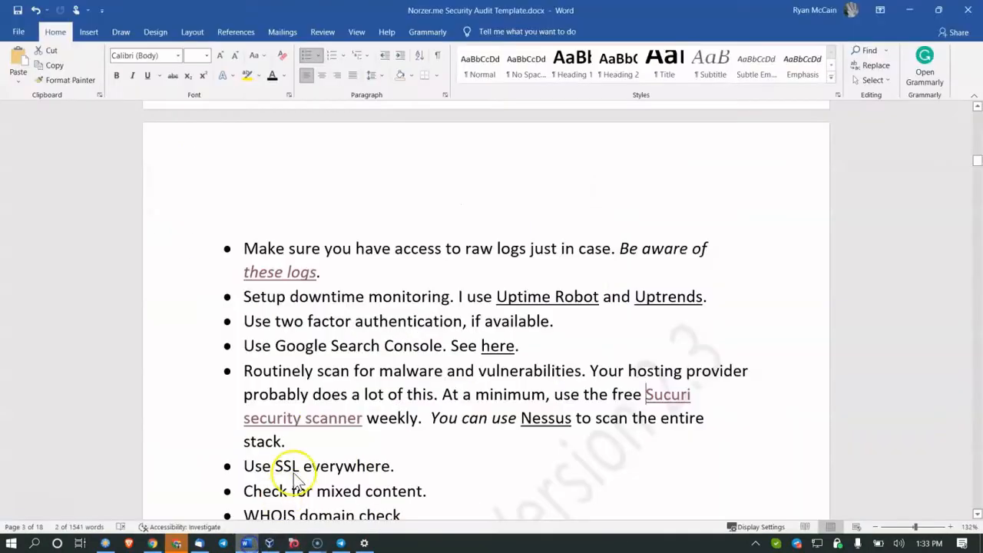
scroll(328, 390, "down", 2)
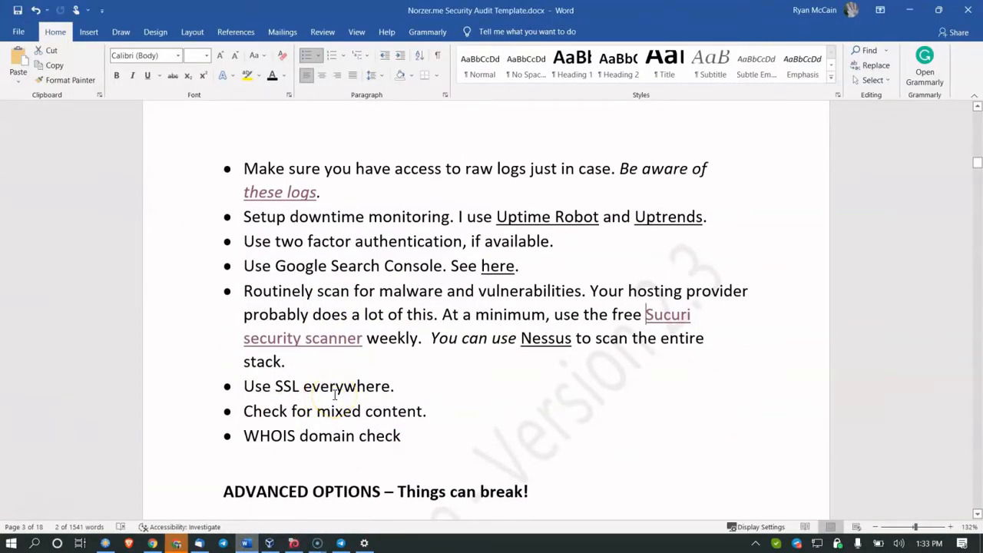
left_click(262, 409)
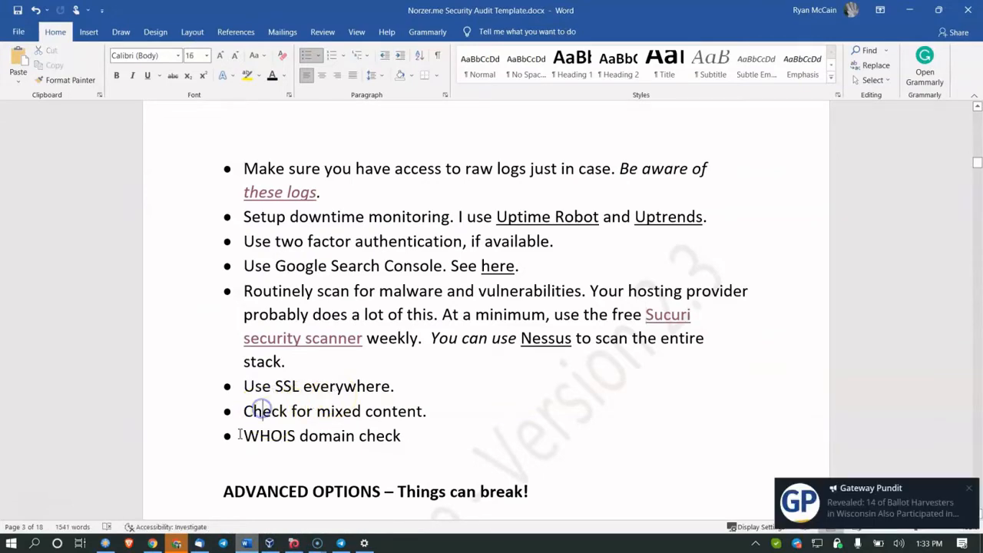
left_click(154, 541)
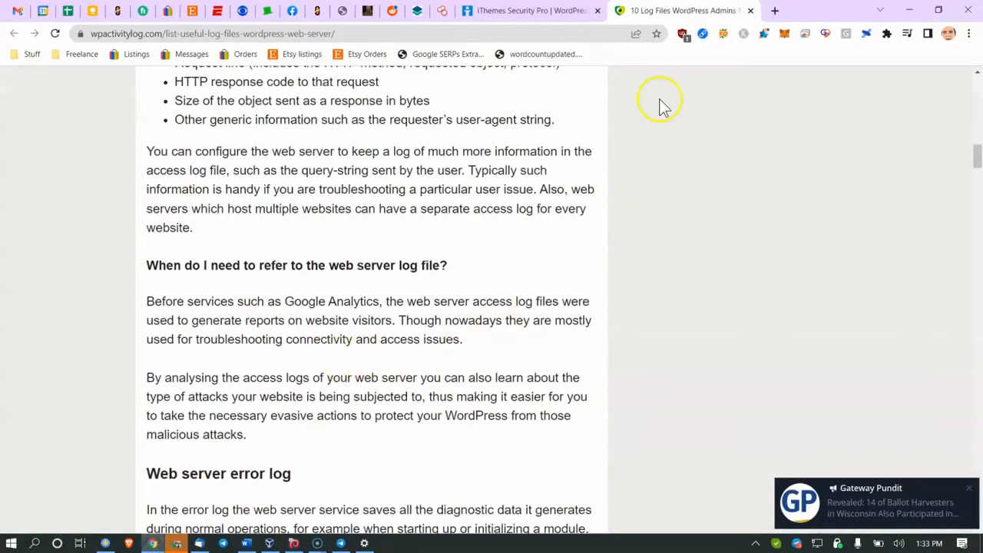
Step: Search for whynopadlock in a new tab and open the Why No Padlock? site
left_click(773, 12)
type("why")
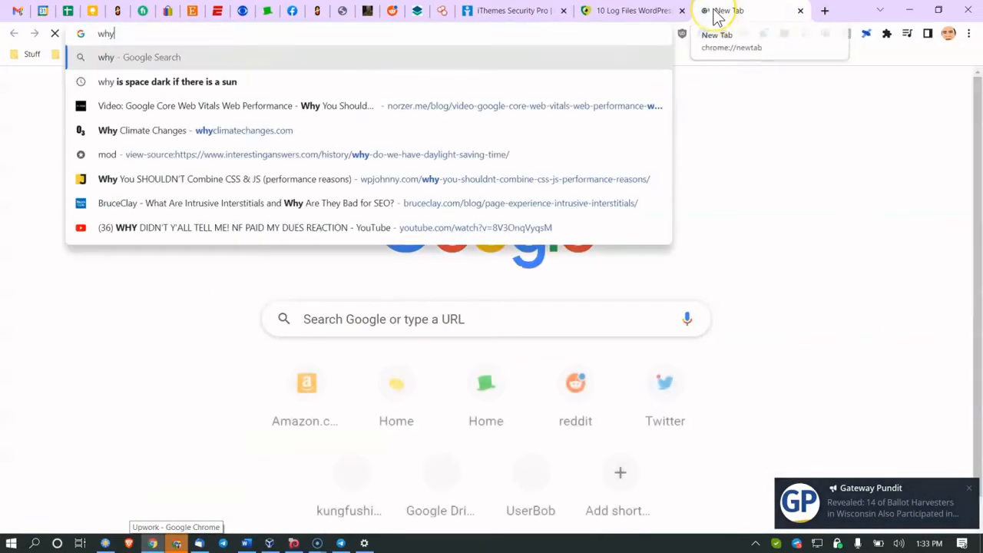
type("nopadl")
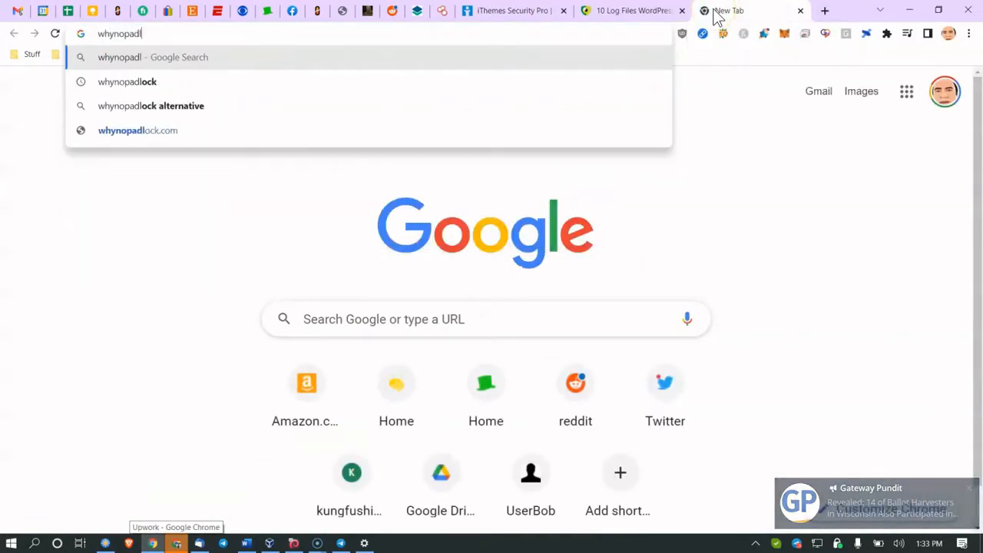
type("ock")
key("Return")
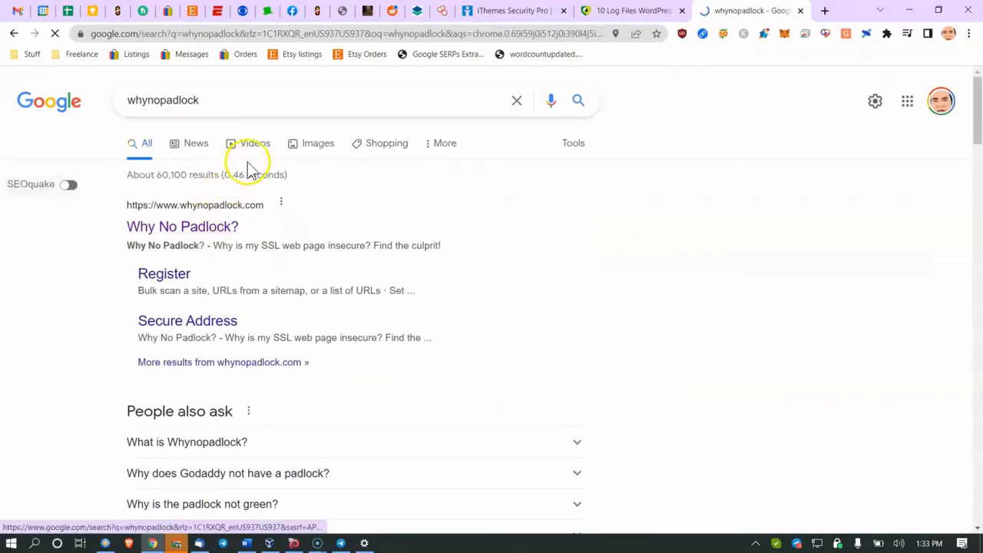
left_click(225, 206)
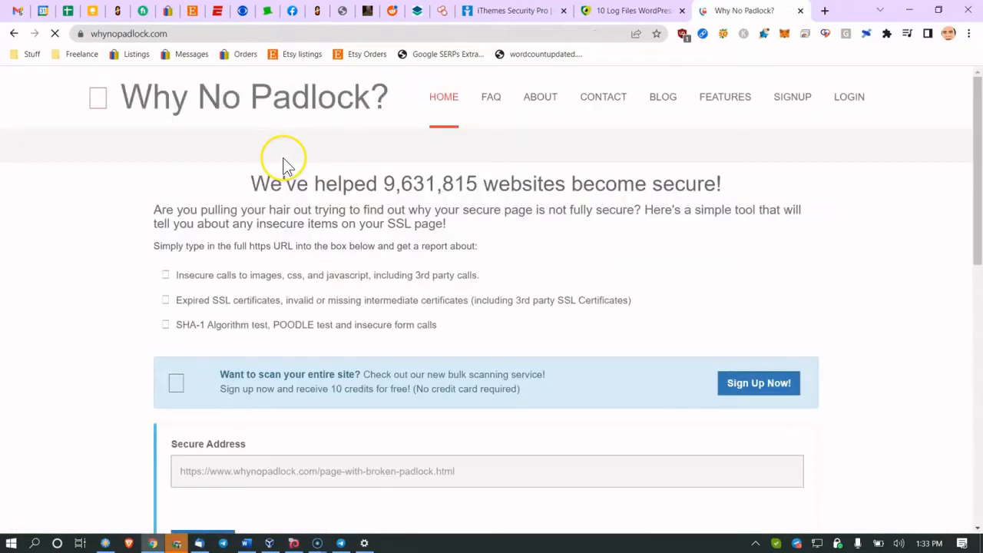
Step: Enter norzer-demo.com as the secure address, pass the reCAPTCHA, and run the test
left_click(265, 460)
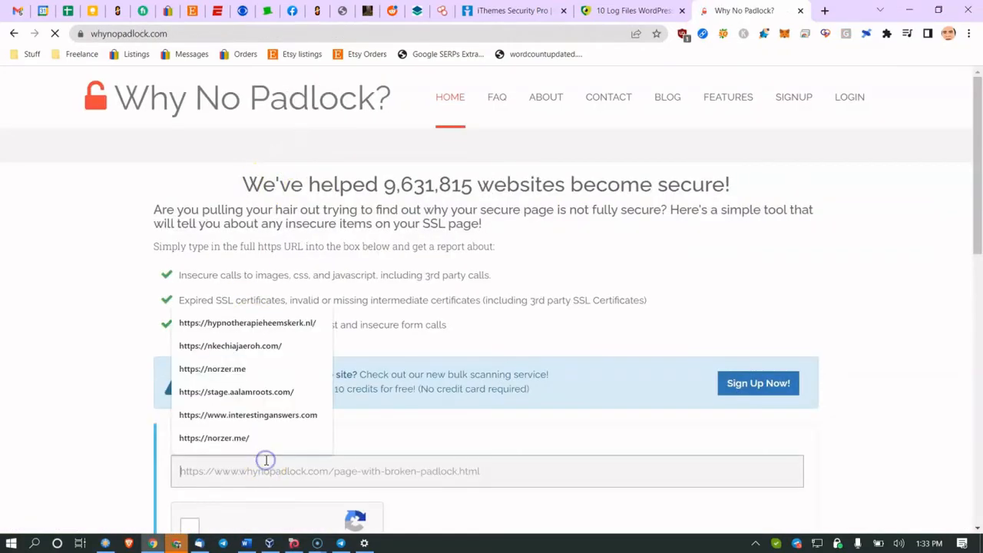
type("norzer-demo.co")
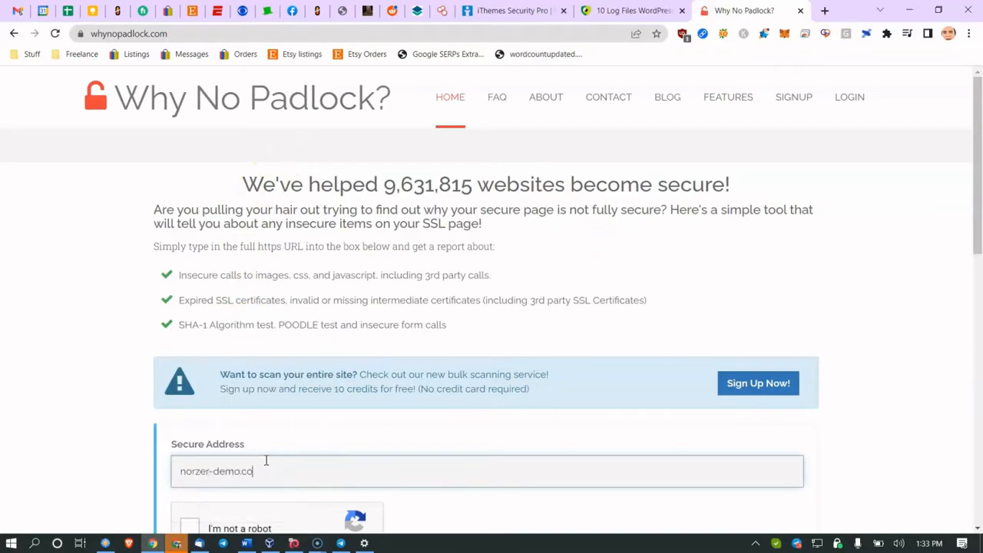
type("m")
scroll(261, 446, "down", 3)
left_click(184, 335)
left_click(183, 410)
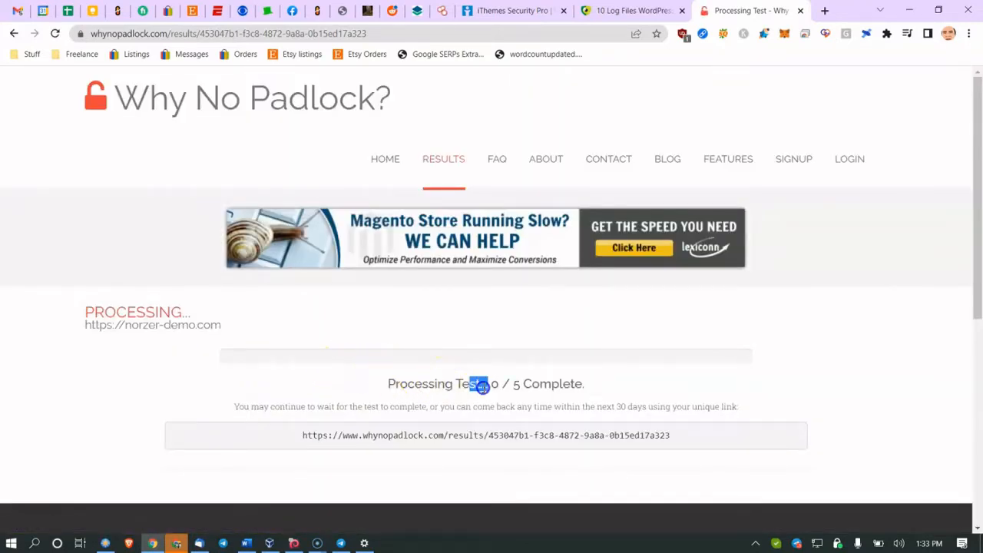
Step: Review the results, highlighting the not-forcing-HTTPS warning and the redirect recommendation
left_click_drag(475, 386, 586, 390)
scroll(454, 344, "down", 2)
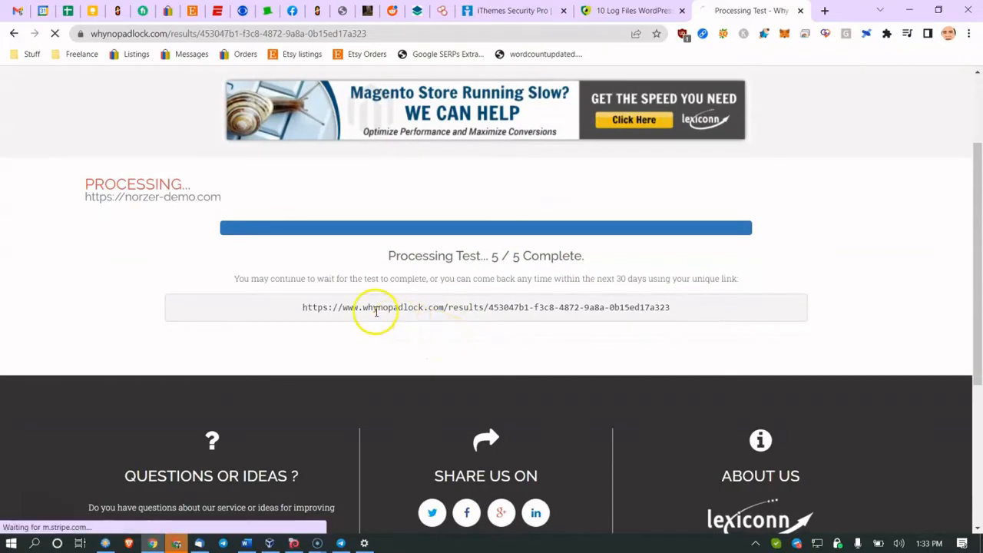
scroll(375, 311, "down", 7)
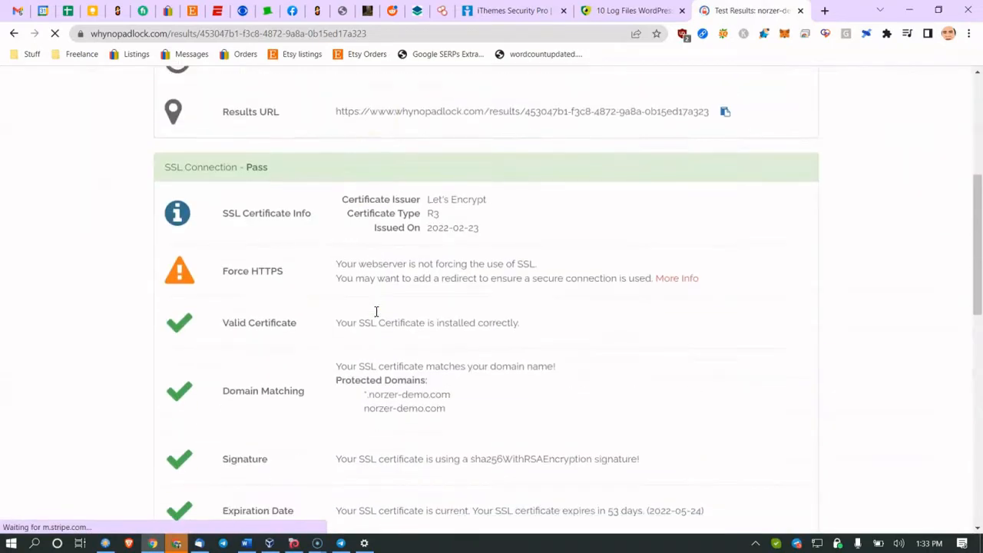
scroll(376, 311, "up", 5)
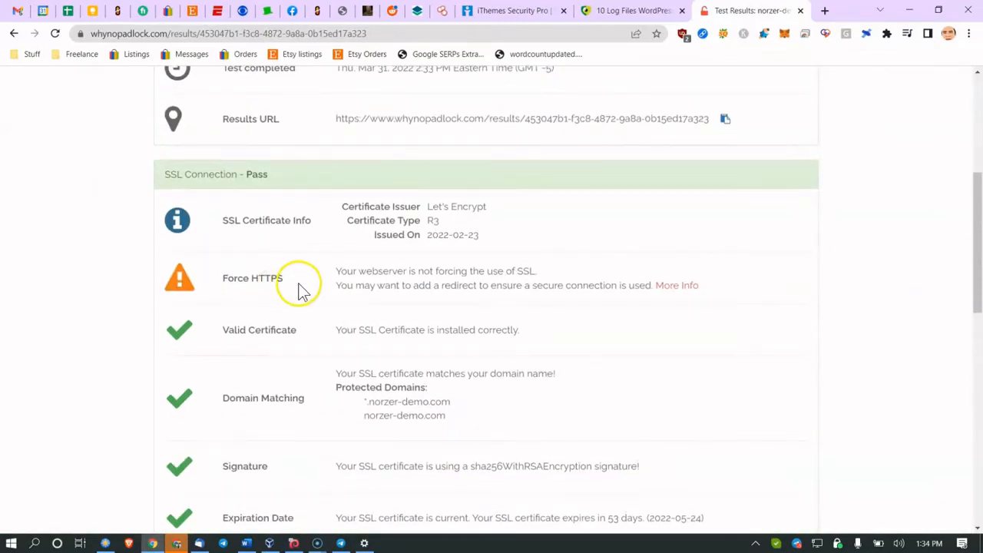
left_click_drag(391, 277, 397, 277)
left_click(453, 275)
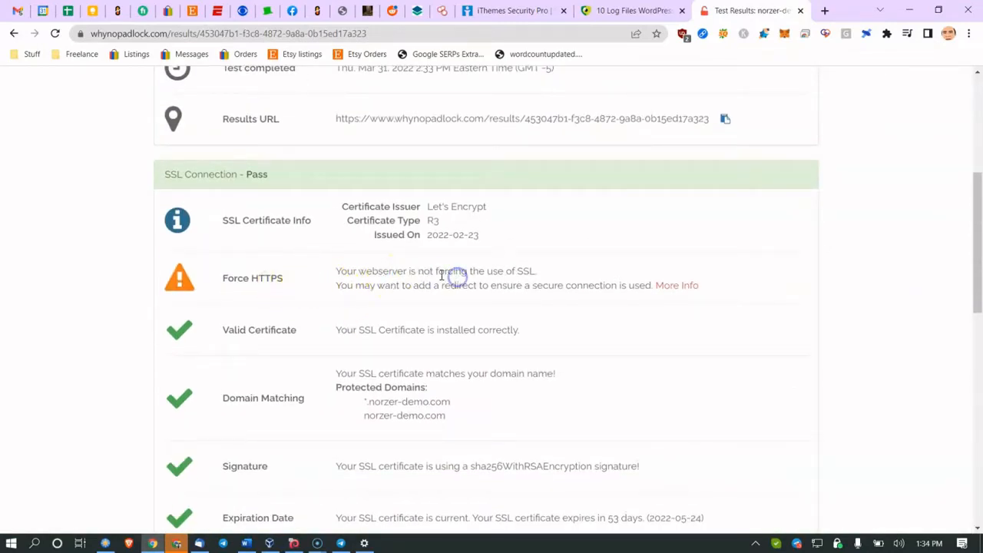
key("ctrl+plus")
left_click_drag(370, 338, 468, 341)
left_click(470, 340)
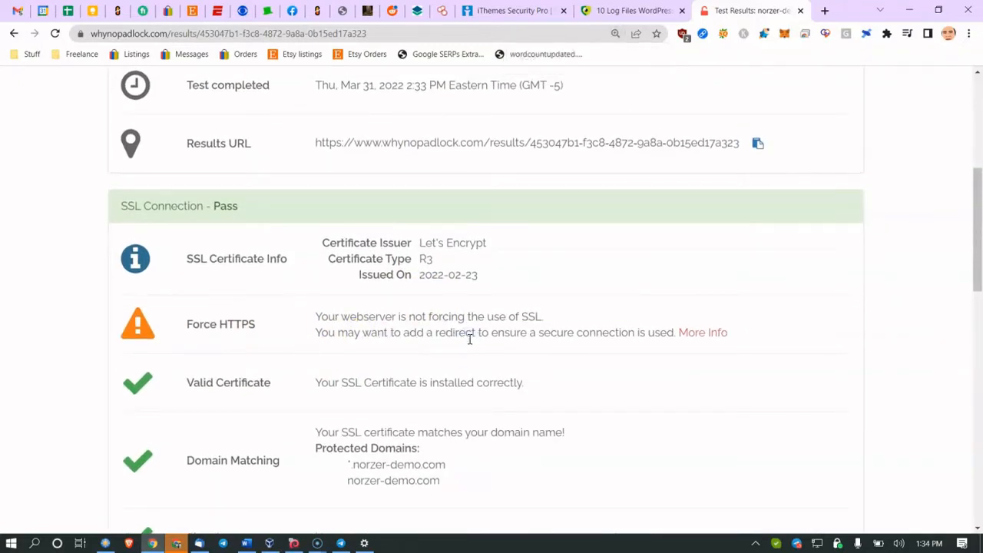
scroll(470, 339, "down", 2)
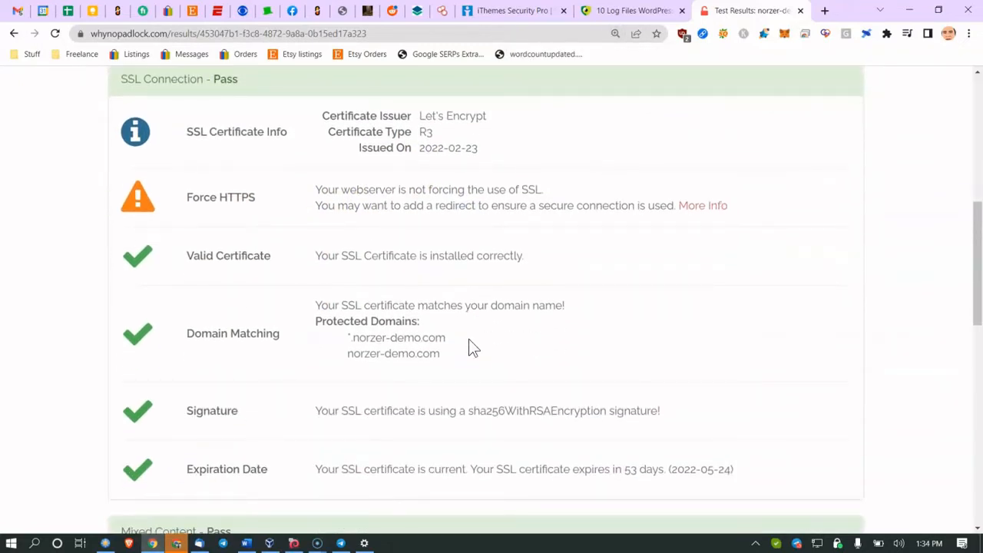
left_click(605, 174)
left_click(500, 10)
left_click(477, 33)
type("http:/")
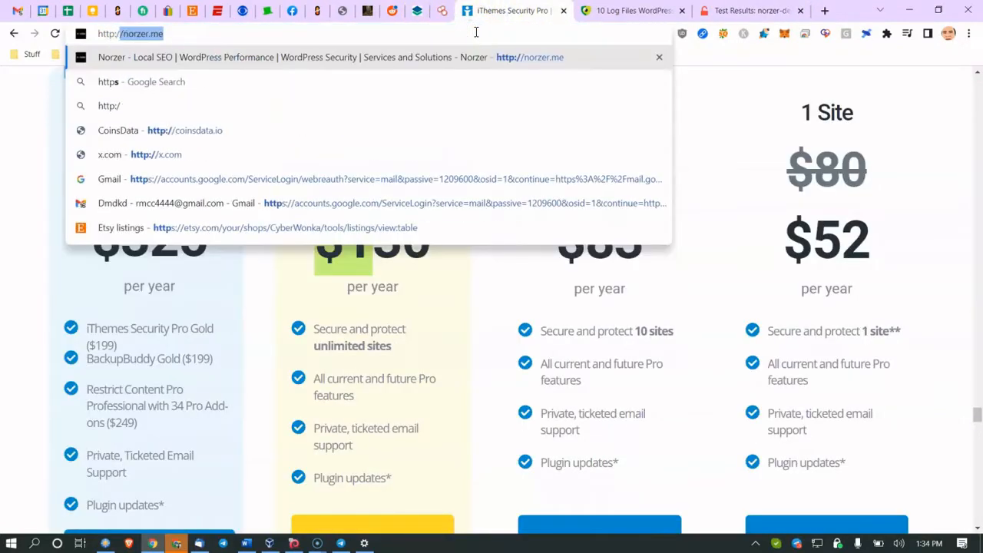
type("/norzer-demo.com")
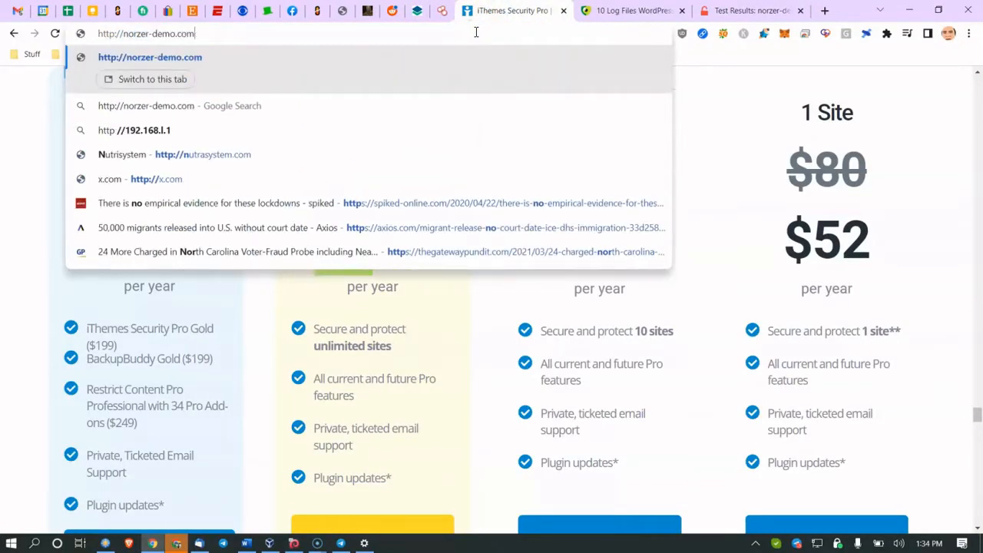
key("Return")
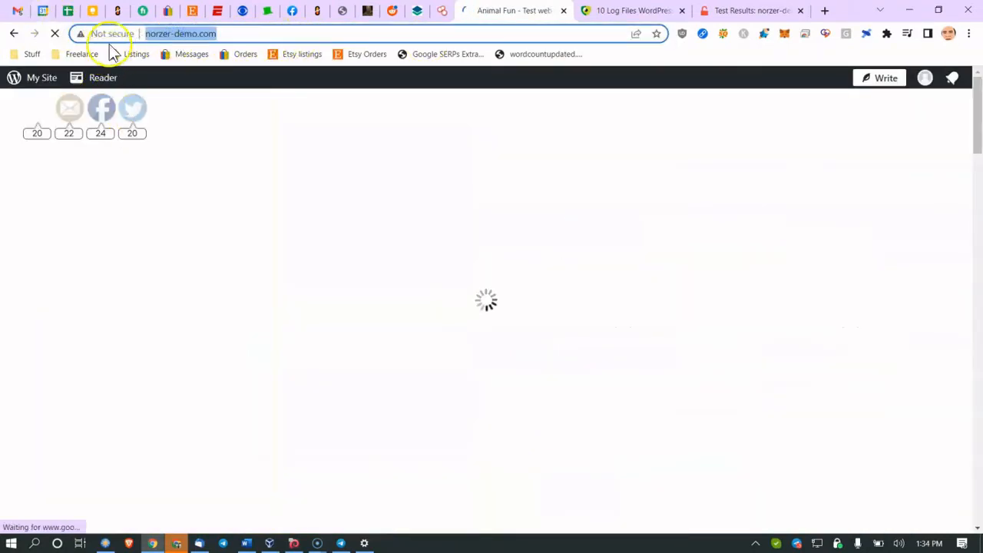
left_click(116, 34)
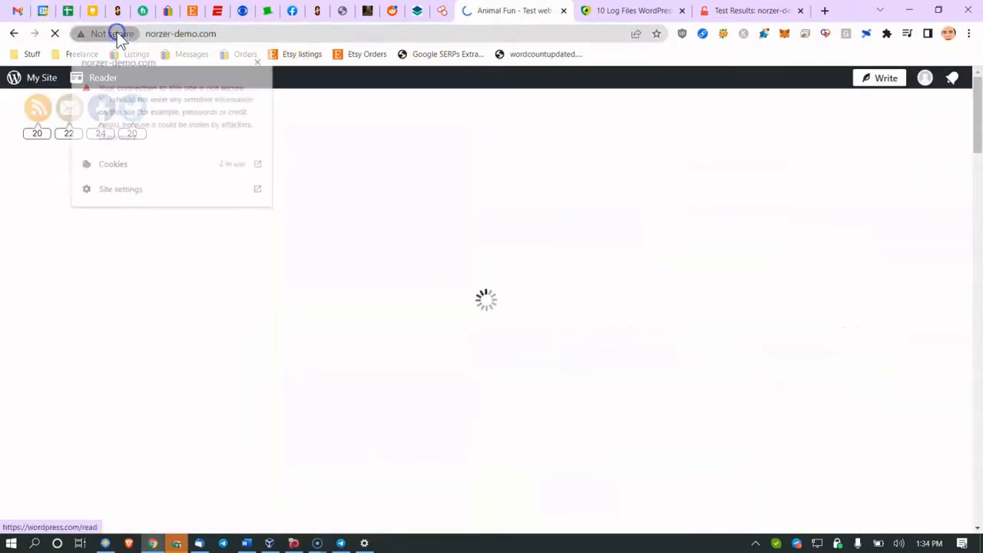
left_click(260, 63)
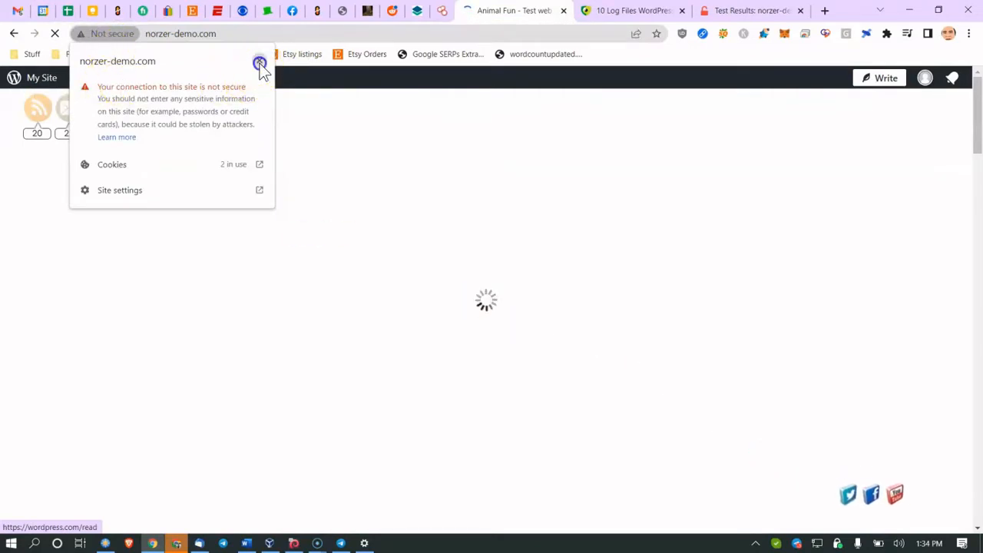
Step: Replace the address with norzer.me and load that site
left_click(171, 34)
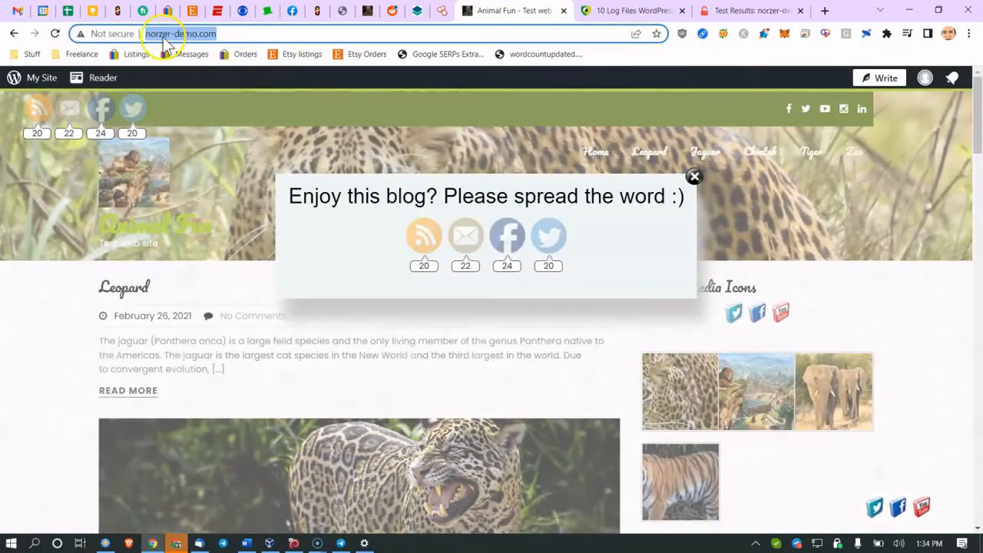
left_click(160, 33)
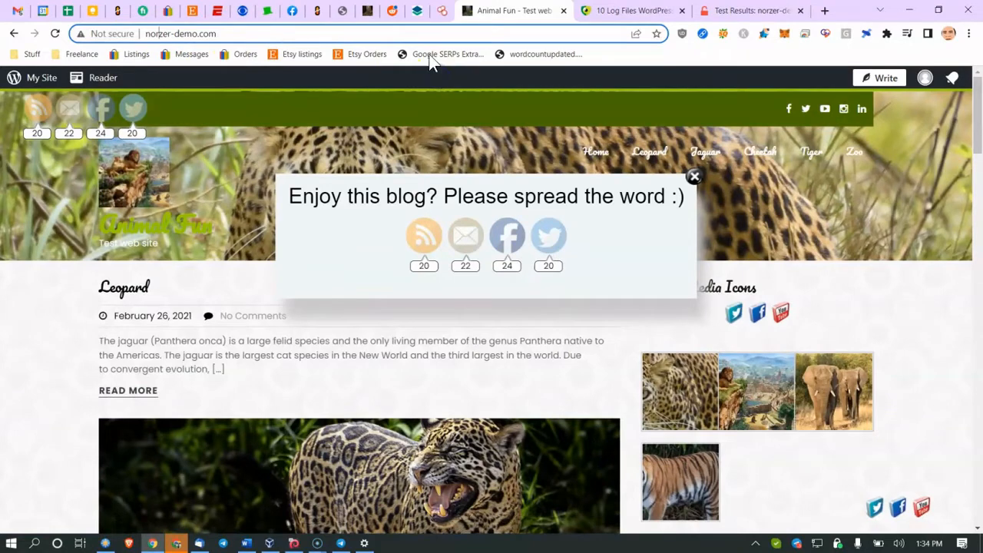
left_click(370, 35)
key("ctrl+a")
type("norzer.me")
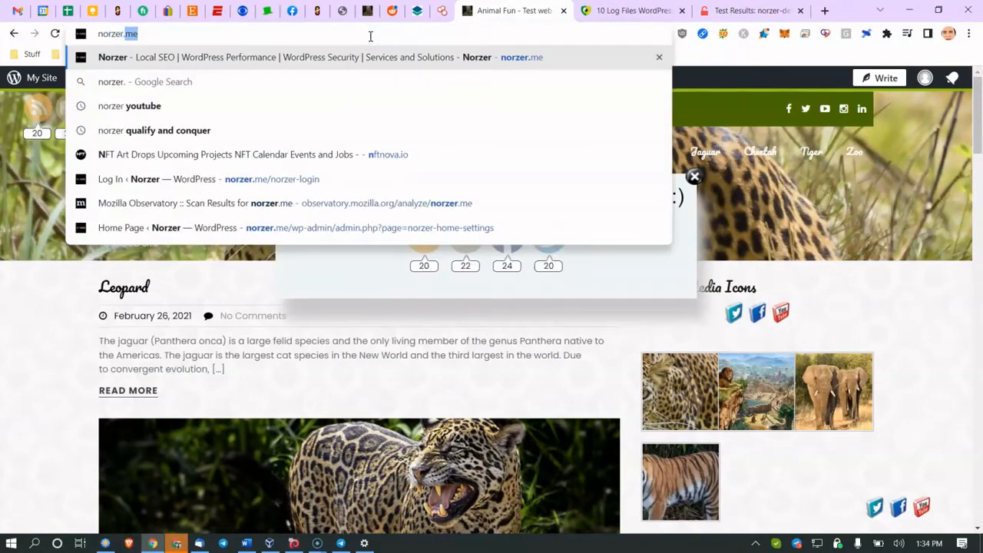
key("Return")
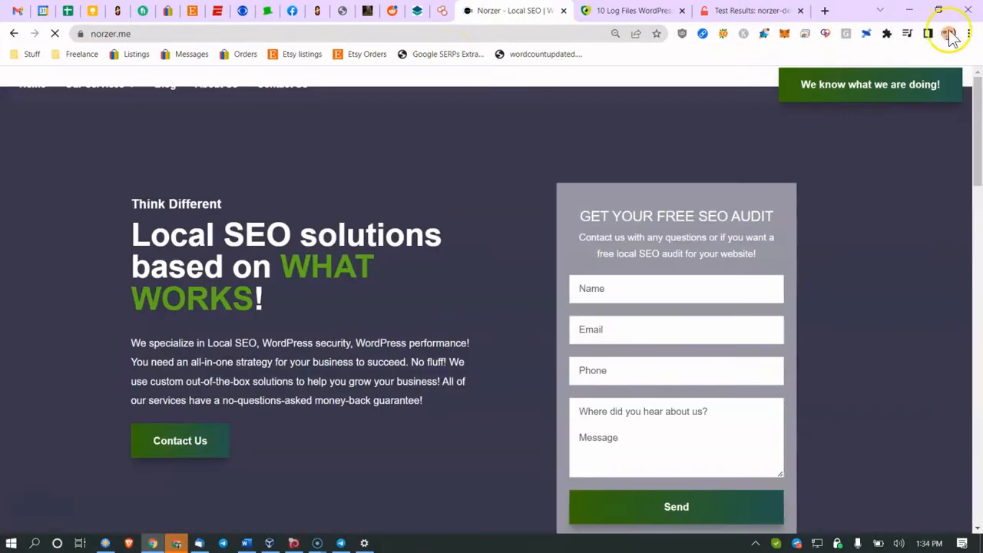
left_click(968, 33)
left_click(910, 83)
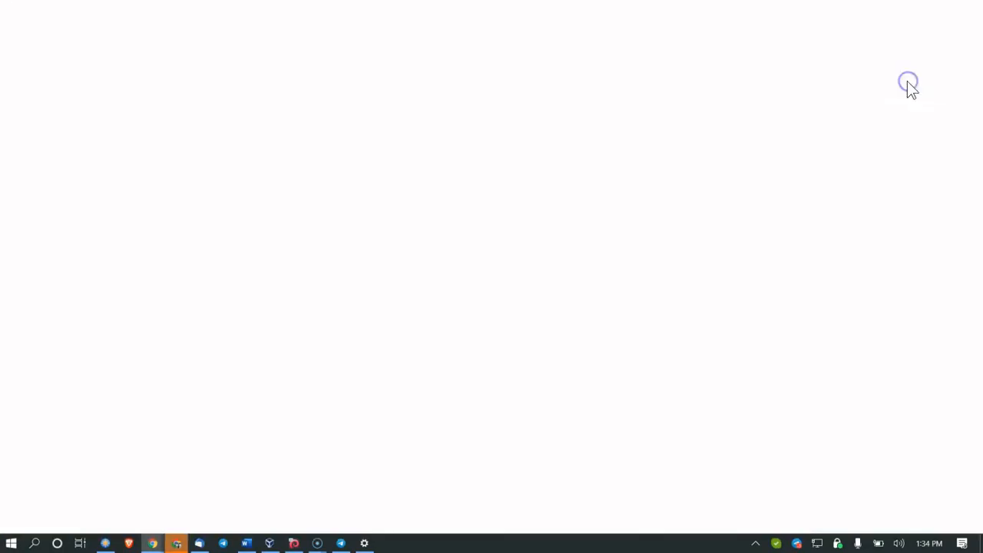
type("norzer.me")
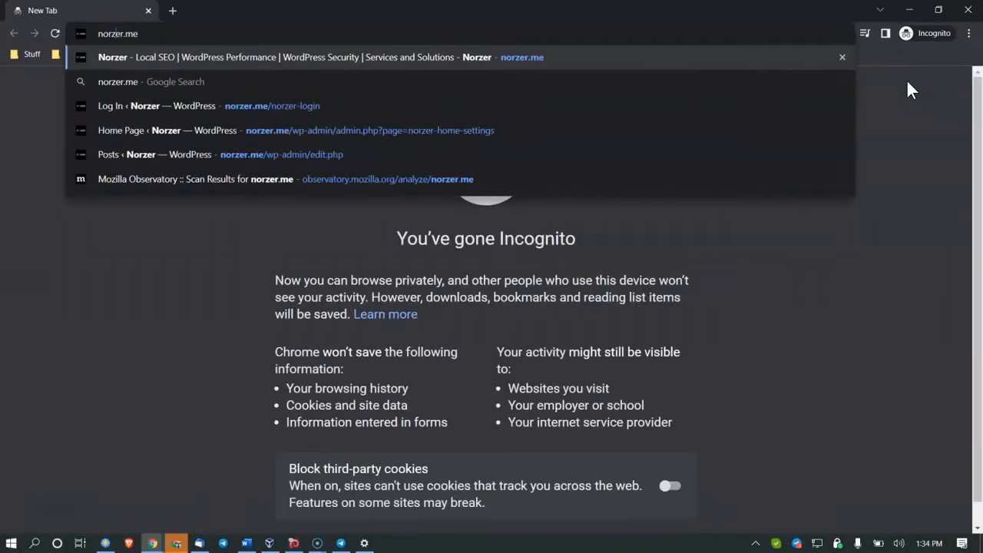
key("Home")
type("http://")
key("Return")
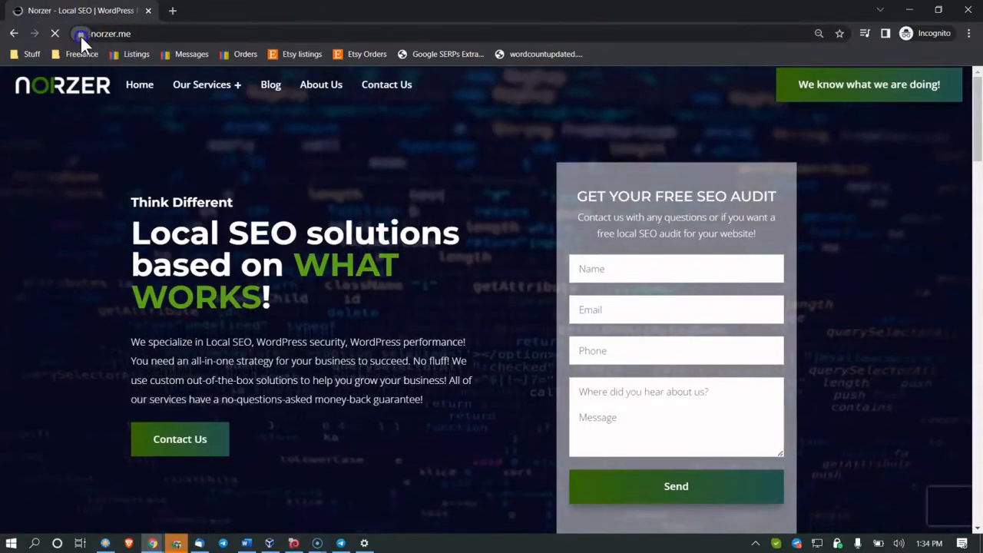
left_click(80, 35)
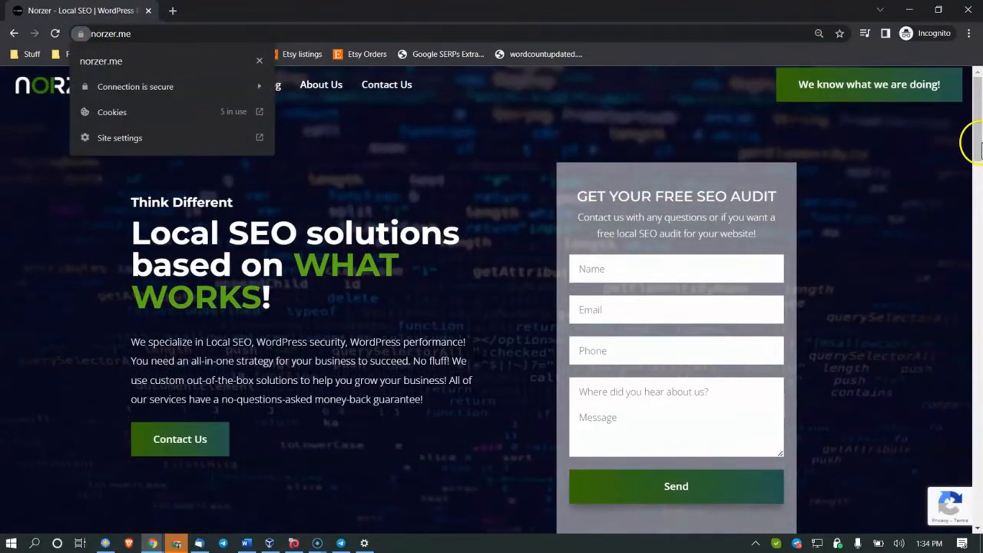
left_click(969, 10)
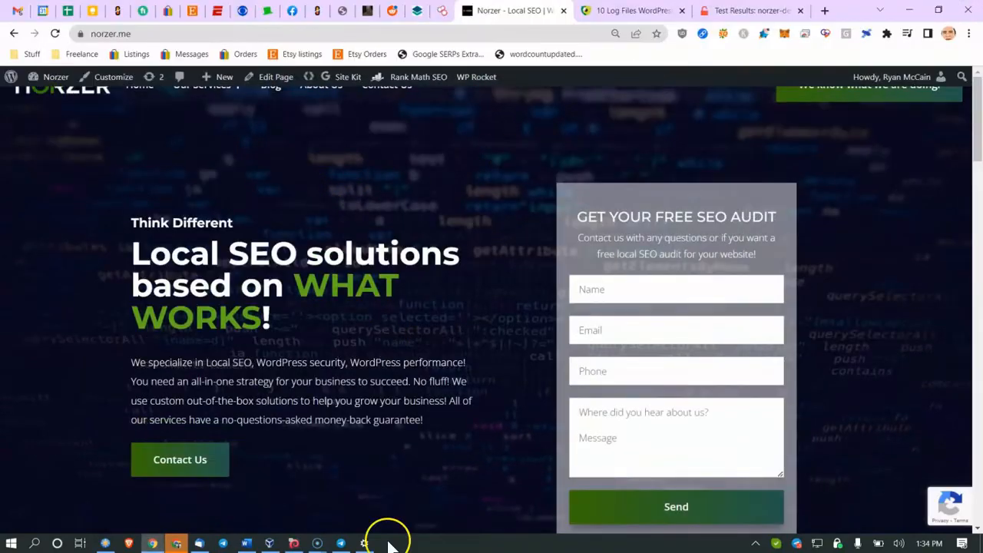
left_click(247, 543)
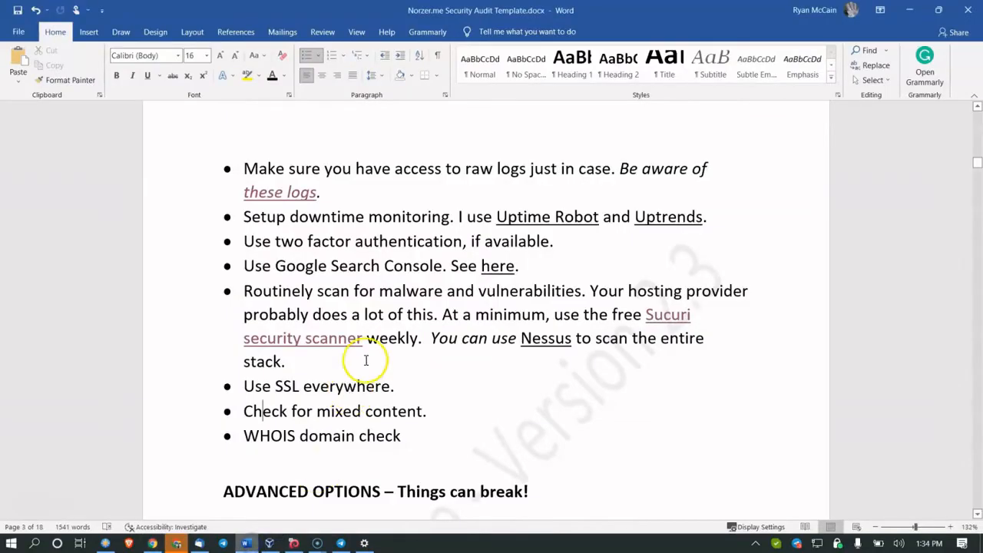
Step: Scroll to Advanced Options and follow the 'This' link in the file permissions bullet
scroll(358, 364, "down", 1)
scroll(366, 358, "down", 1)
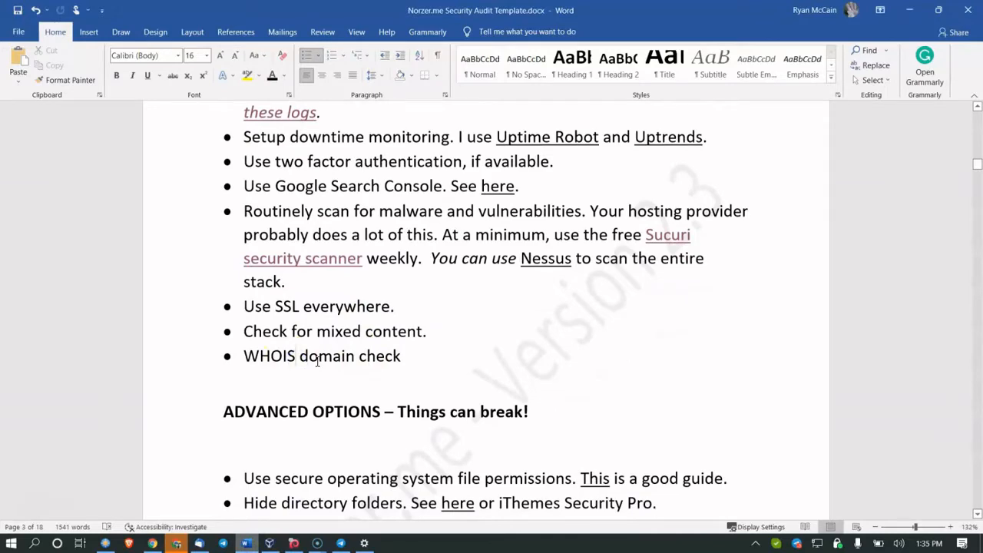
scroll(318, 361, "down", 6)
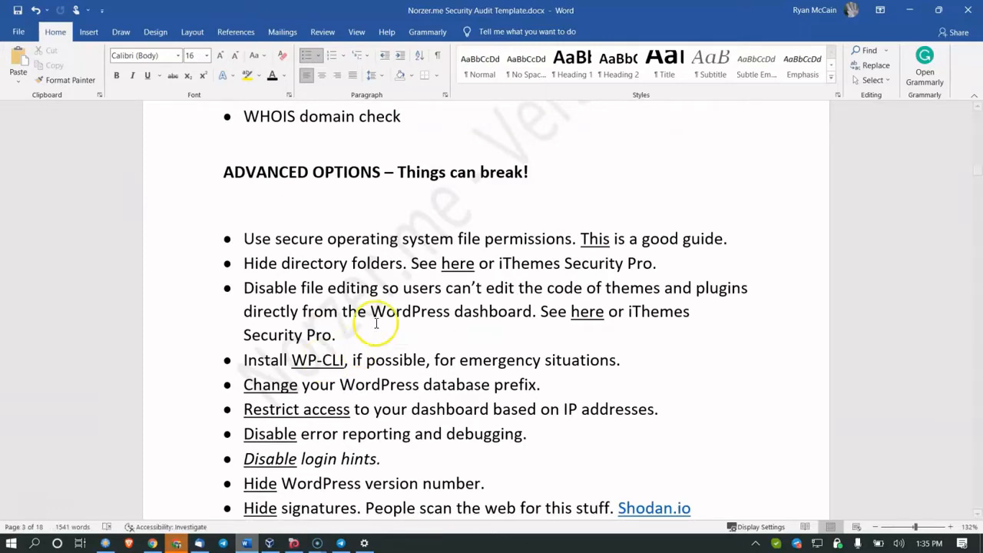
scroll(436, 220, "down", 1)
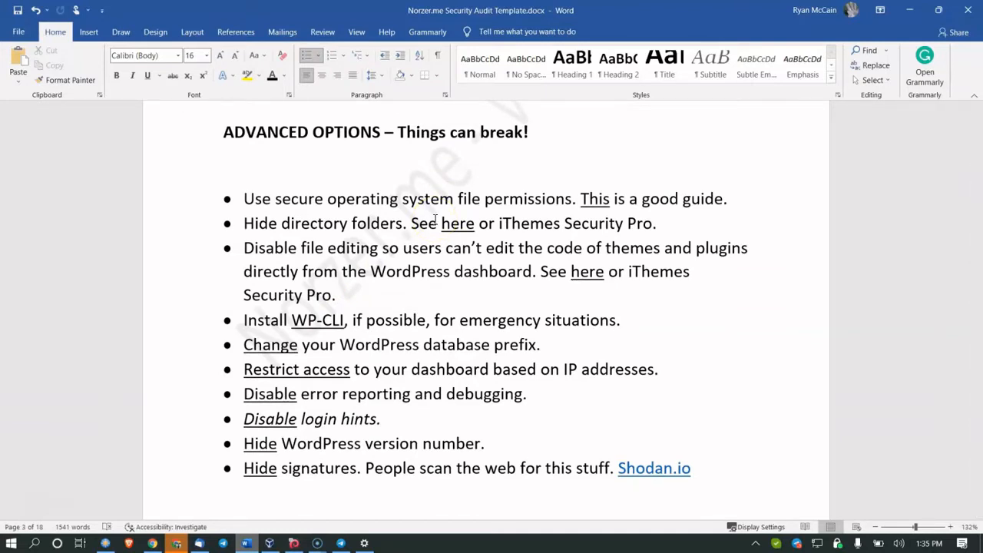
left_click(484, 197)
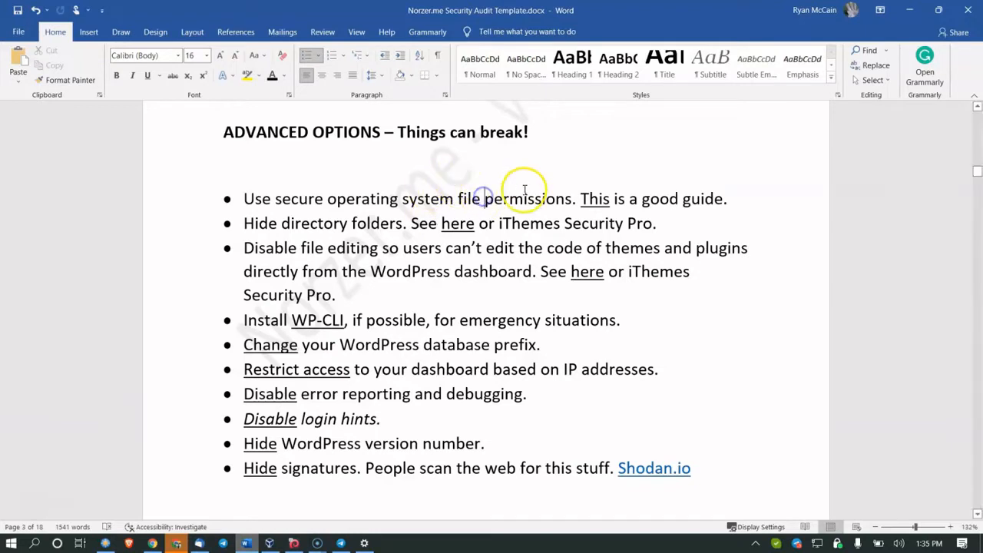
left_click(600, 194)
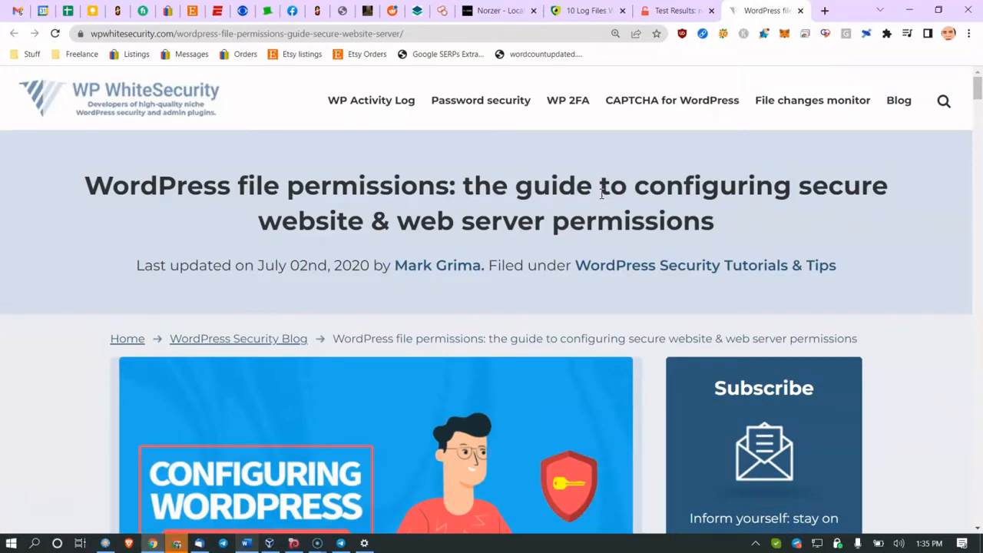
Step: Scroll the WP WhiteSecurity guide down to the read, write and execute permission types
scroll(601, 194, "down", 15)
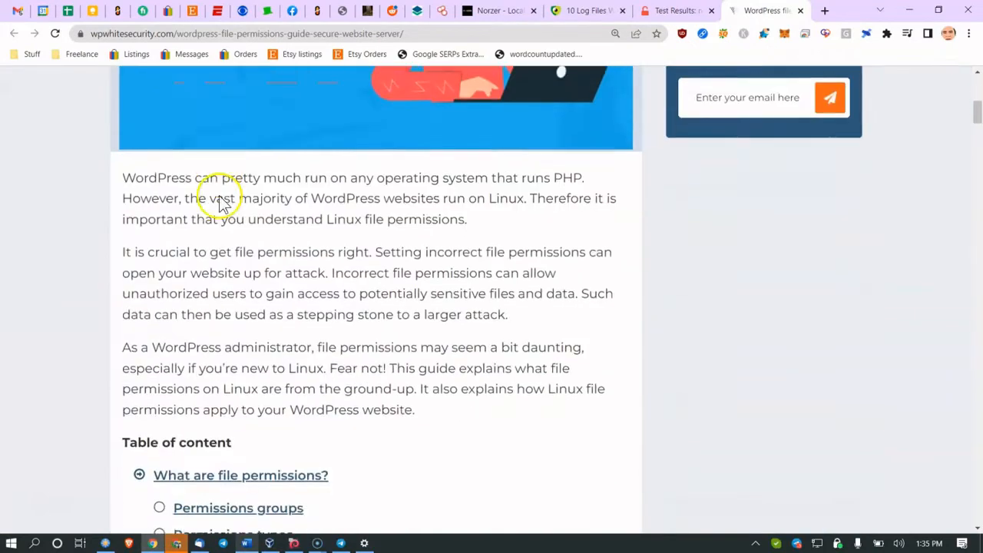
scroll(228, 203, "down", 8)
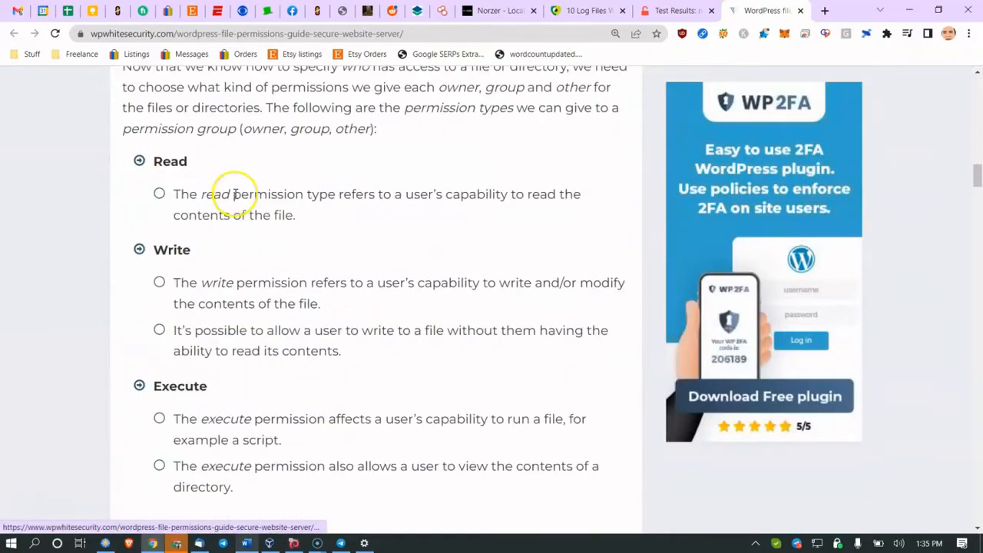
scroll(237, 193, "up", 10)
scroll(234, 193, "down", 12)
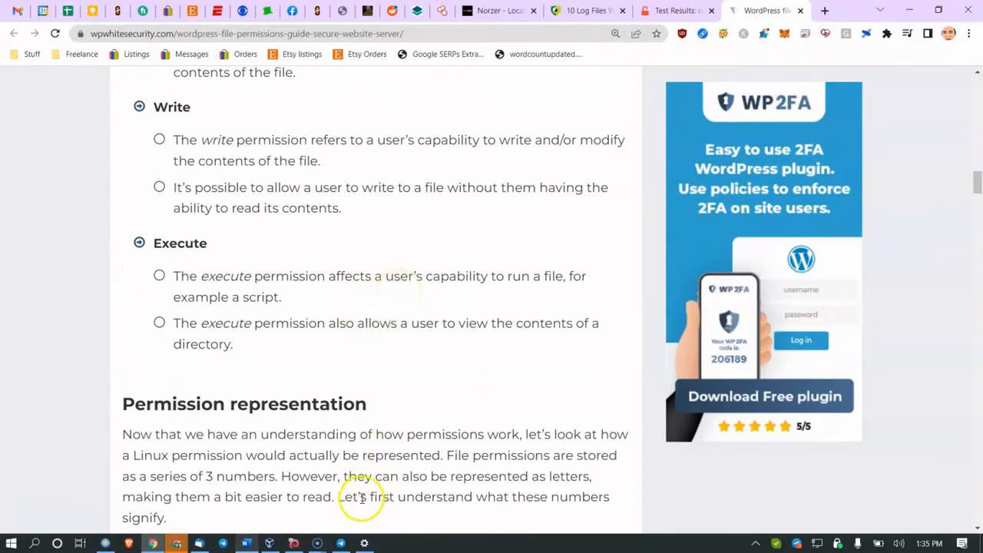
Step: In Word, mark the hide directory folders and file editing Advanced Options items, then return to Chrome
left_click(246, 543)
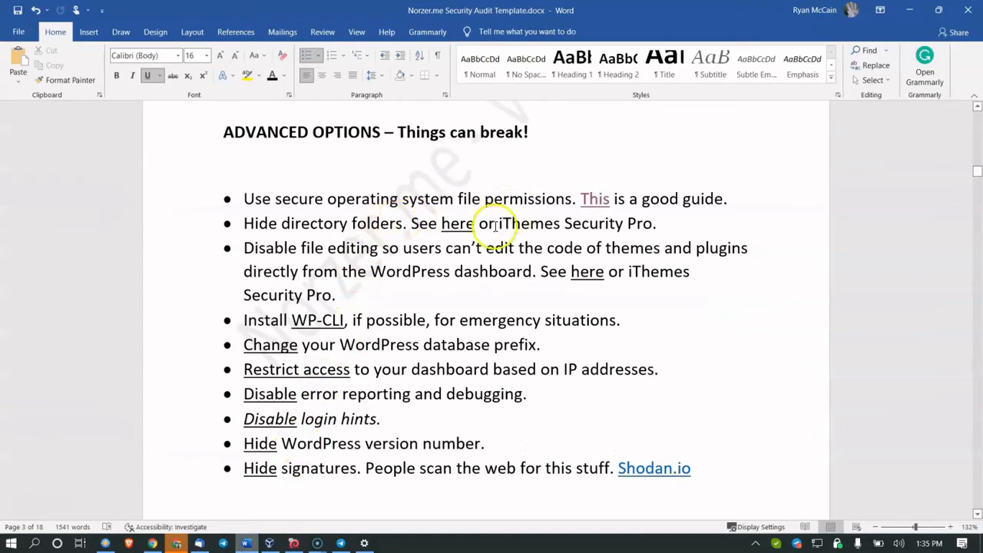
left_click(316, 220)
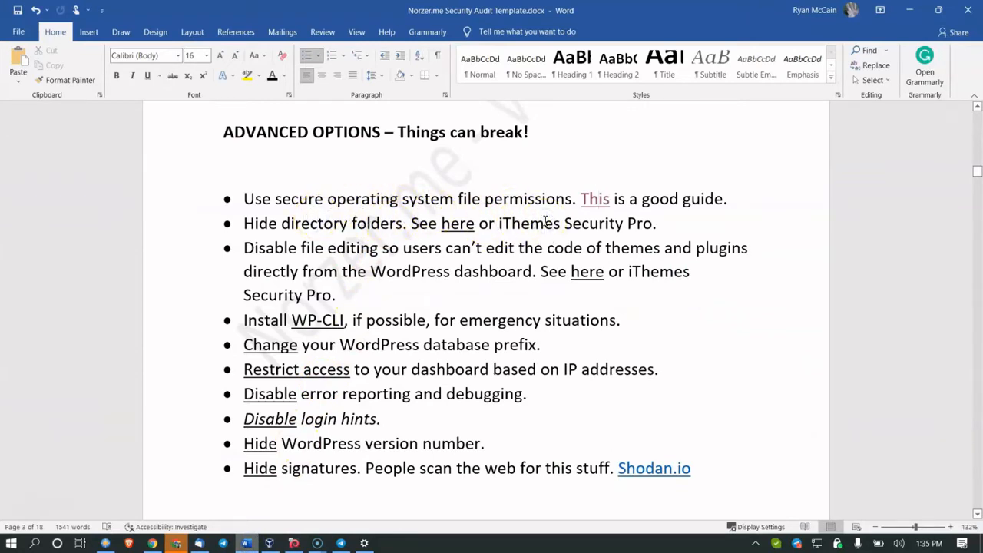
left_click_drag(305, 256, 378, 254)
left_click(435, 256)
left_click(152, 543)
Step: In the norzer-demo wp-admin tab, open Appearance > Customize and close it again
left_click(347, 13)
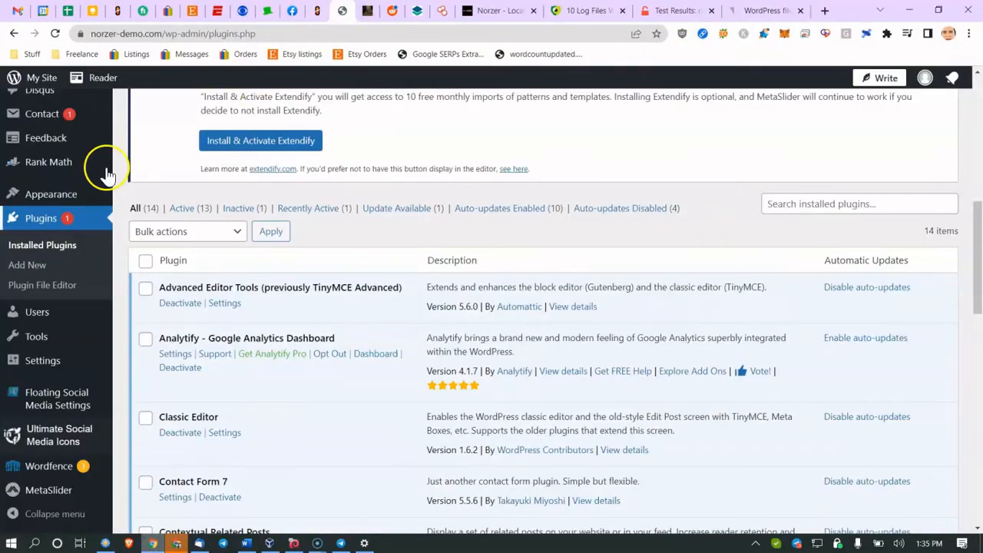
scroll(46, 185, "up", 3)
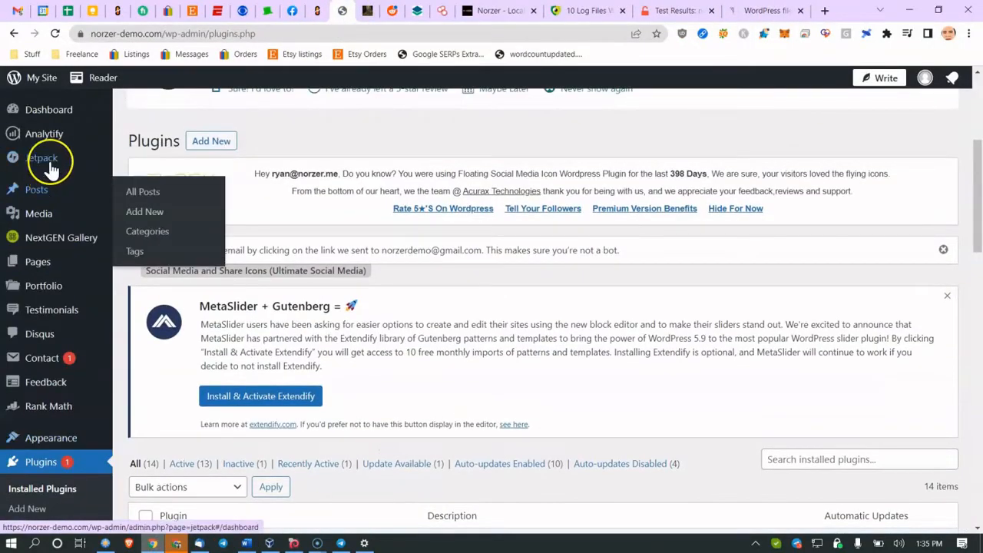
scroll(48, 182, "down", 3)
scroll(60, 207, "down", 4)
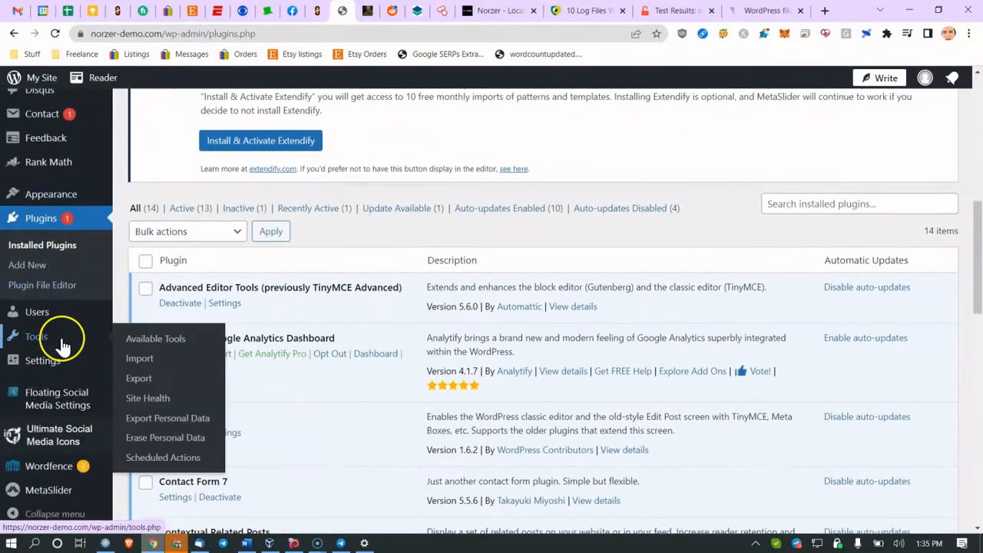
mouse_move(48, 190)
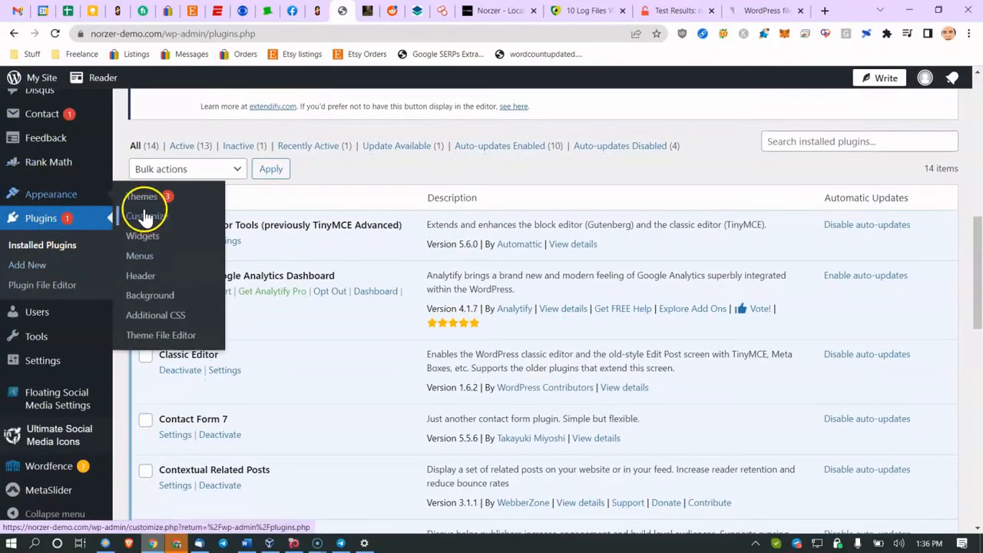
left_click(146, 218)
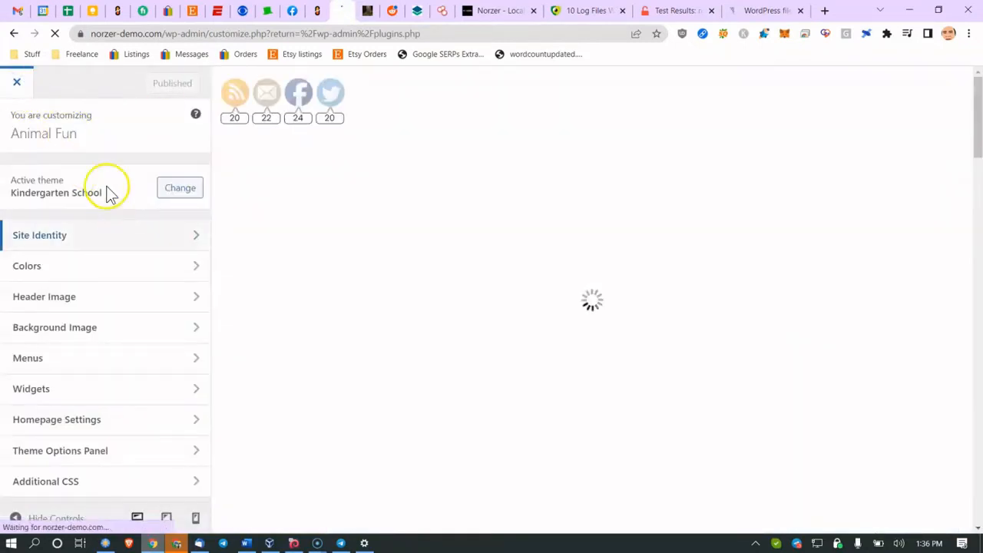
left_click(17, 85)
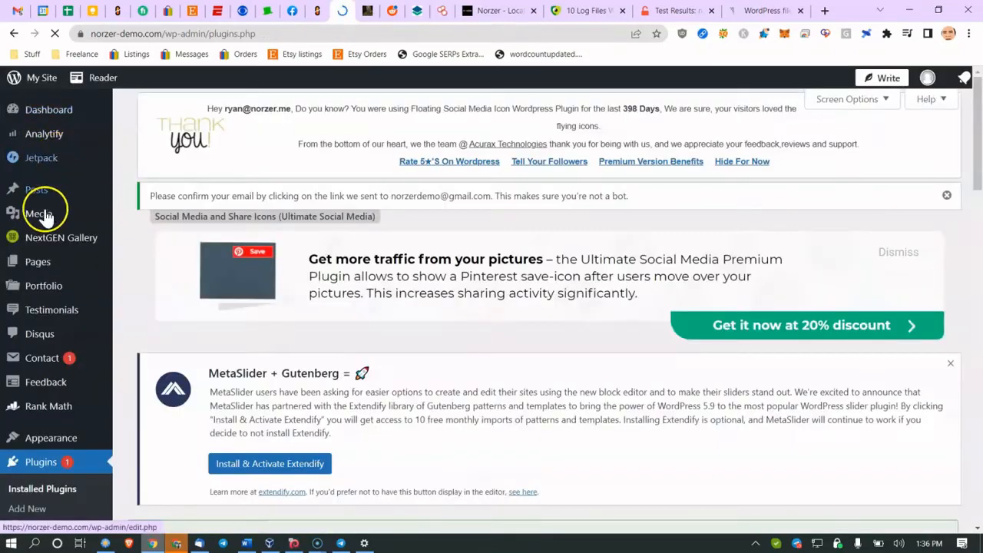
Step: Go to Appearance > Themes and then to the Theme File Editor
scroll(46, 327, "down", 3)
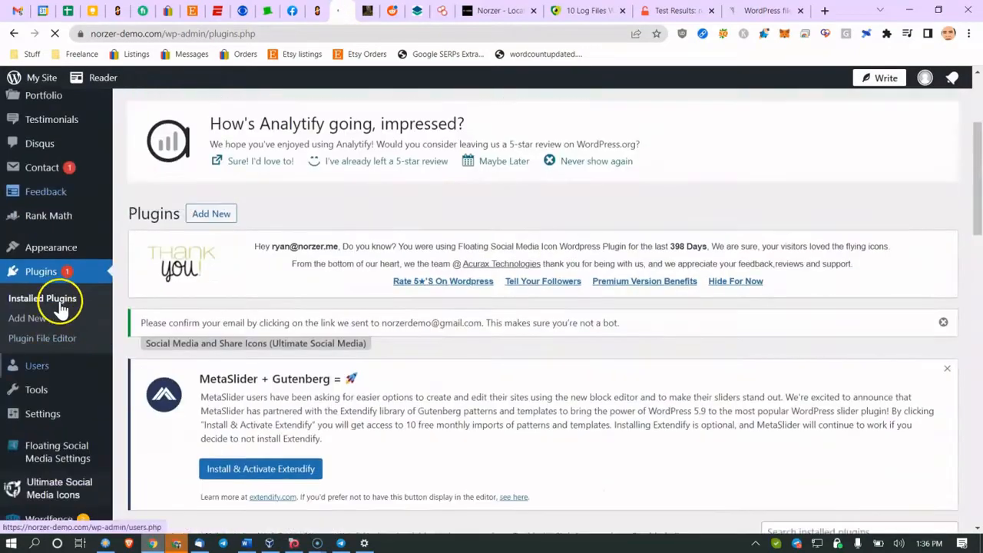
left_click(60, 255)
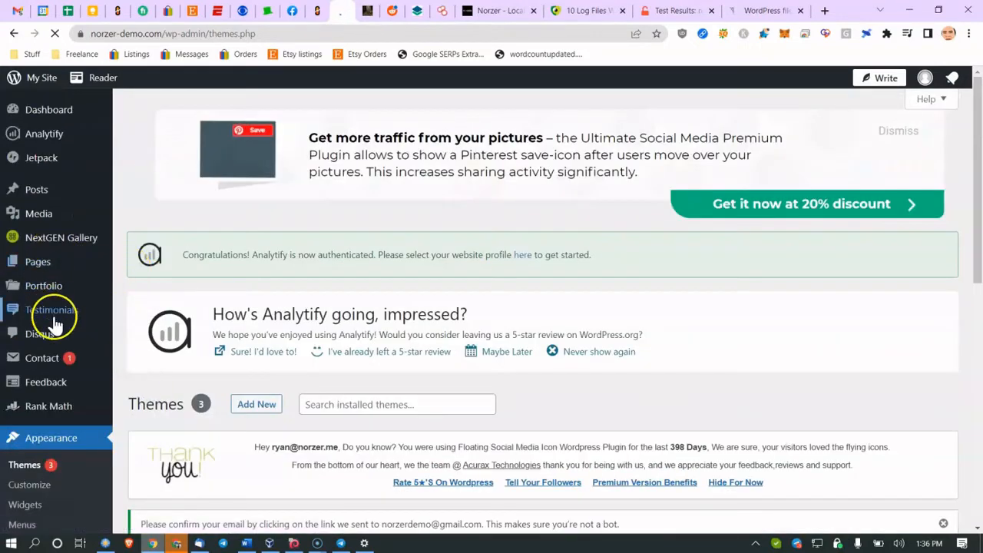
scroll(49, 329, "down", 2)
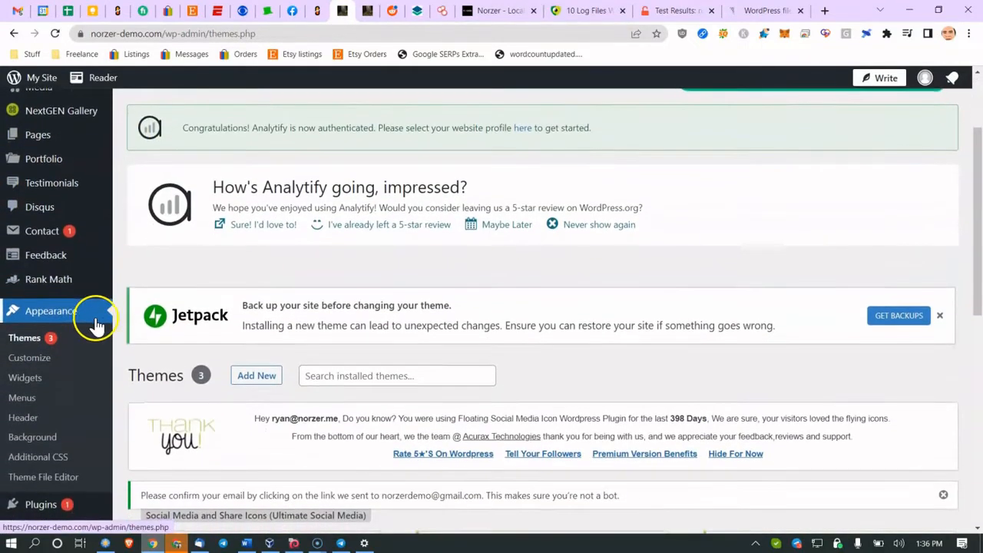
left_click(43, 476)
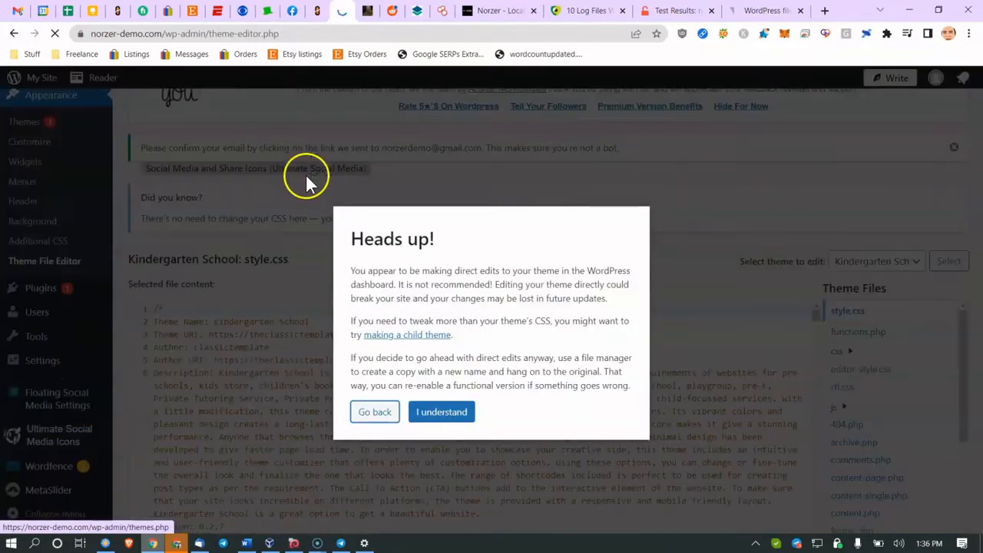
Step: Acknowledge the editor warning to view Kindergarten School's style.css, then go to Plugins > Add New
left_click(439, 415)
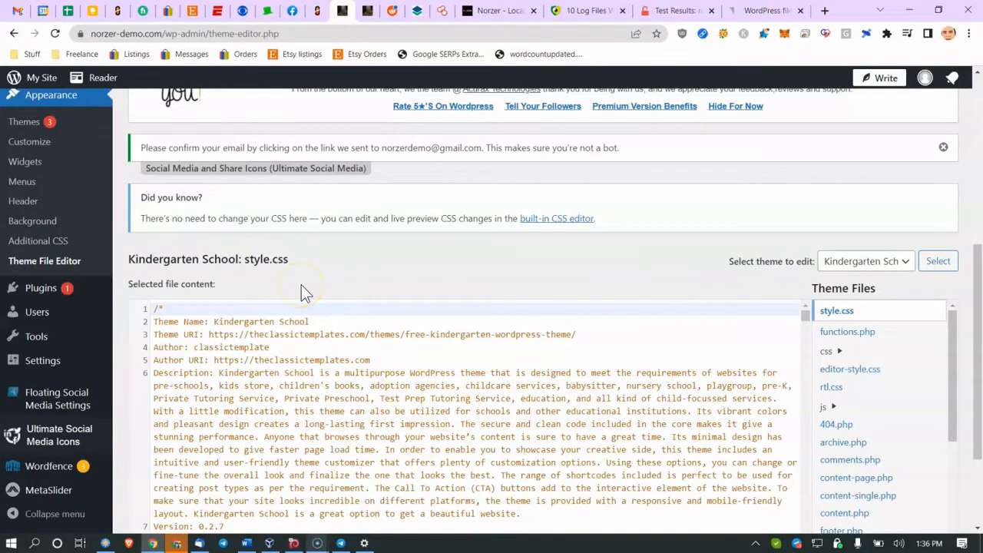
scroll(301, 285, "up", 5)
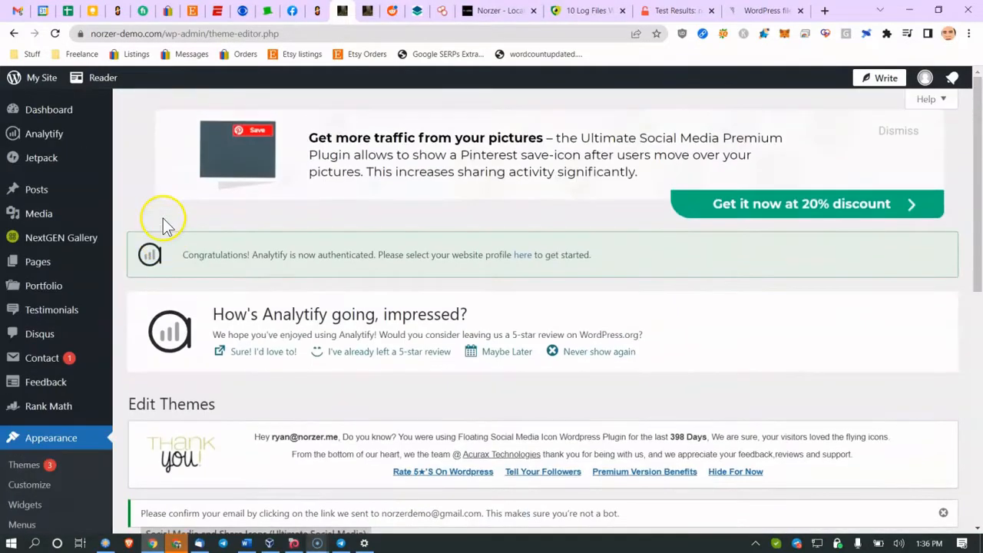
scroll(48, 323, "down", 4)
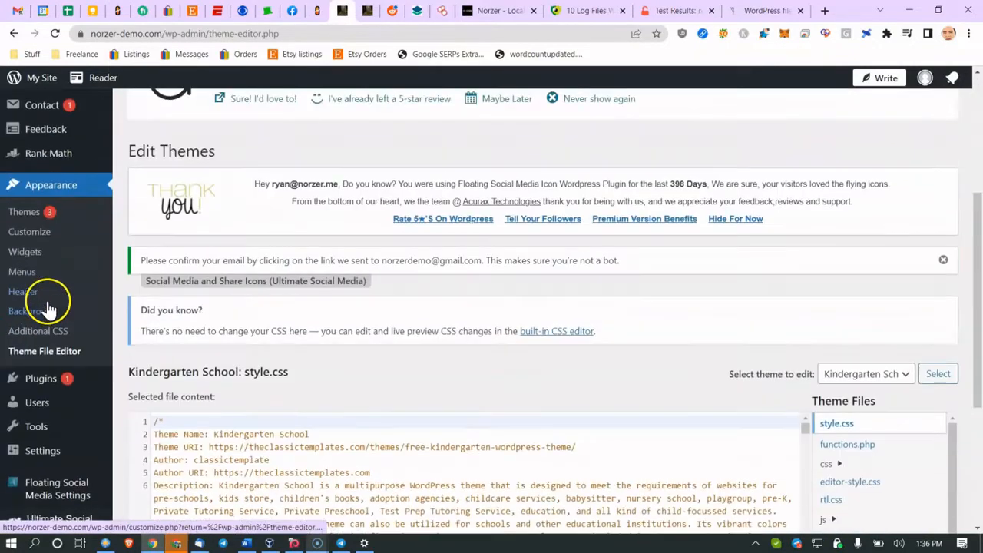
scroll(51, 338, "down", 2)
mouse_move(44, 296)
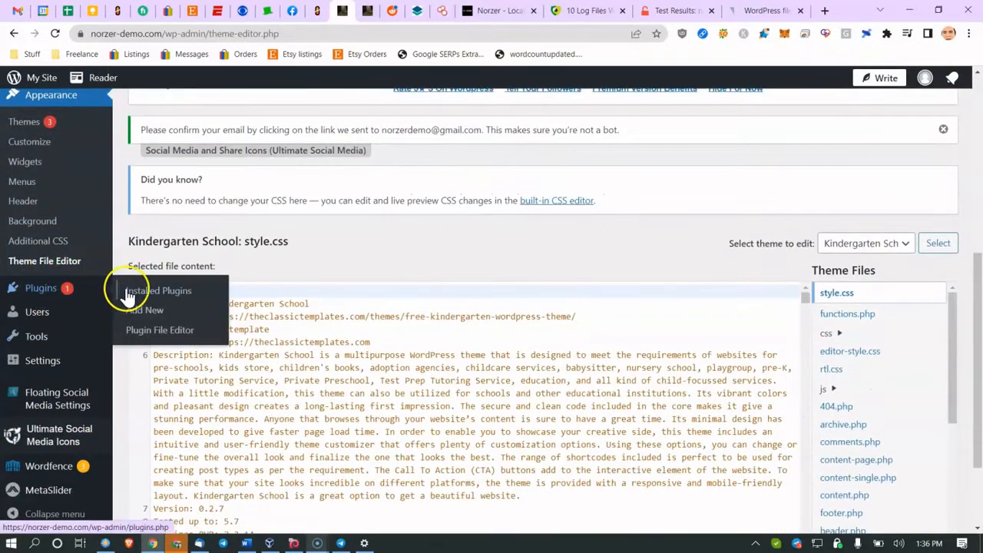
left_click(147, 315)
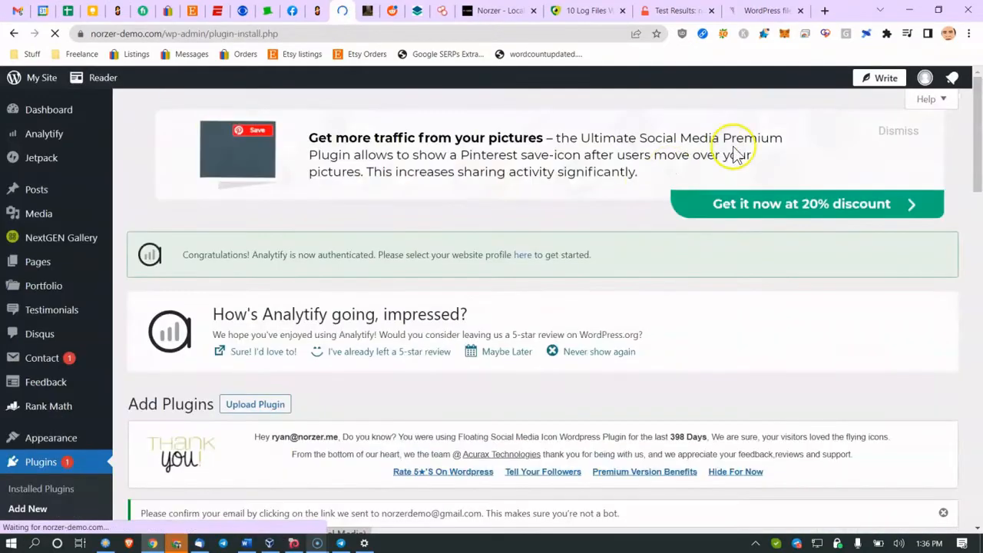
Step: Search plugins for 'file manager', review the File Manager plugin description, and return to Word
scroll(389, 410, "down", 4)
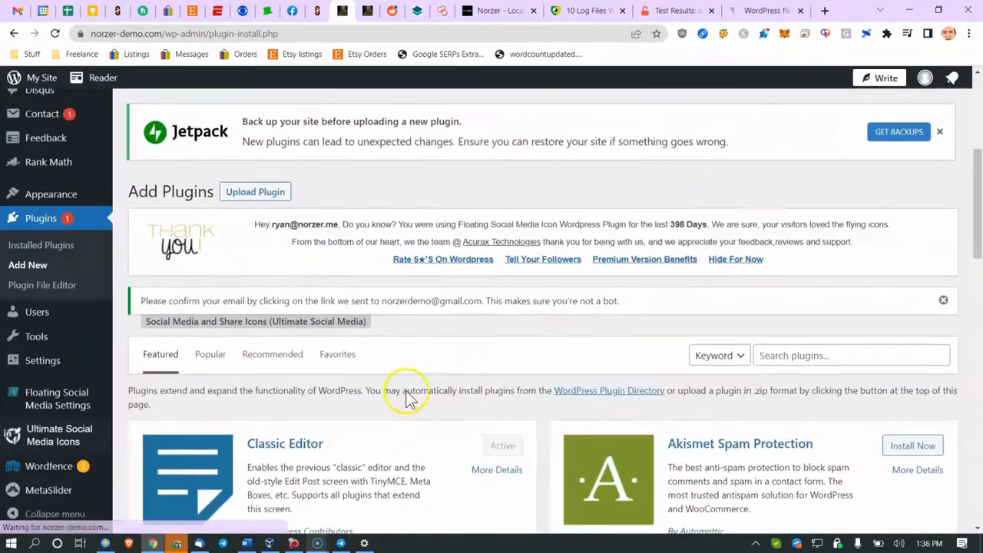
left_click(769, 348)
type("file m")
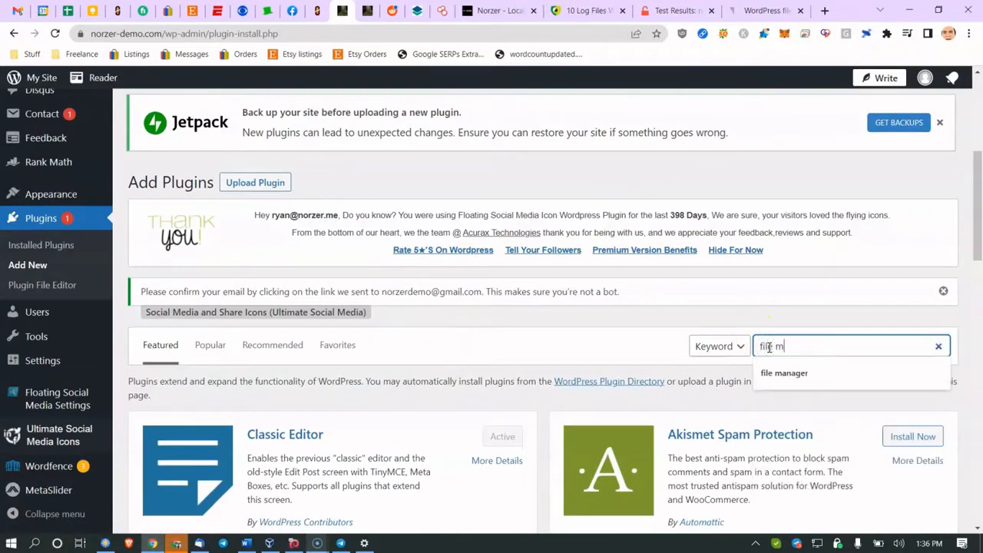
type("anager")
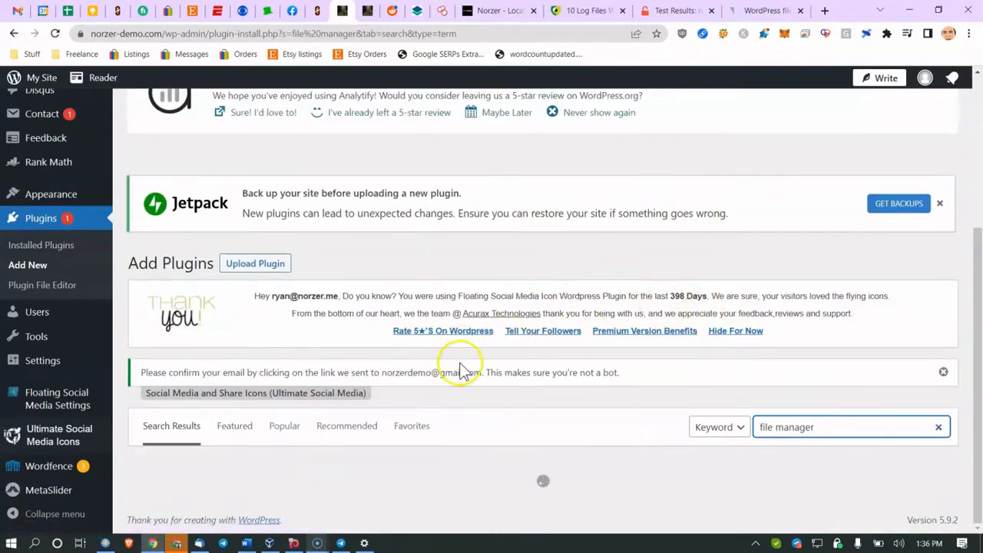
scroll(438, 290, "down", 3)
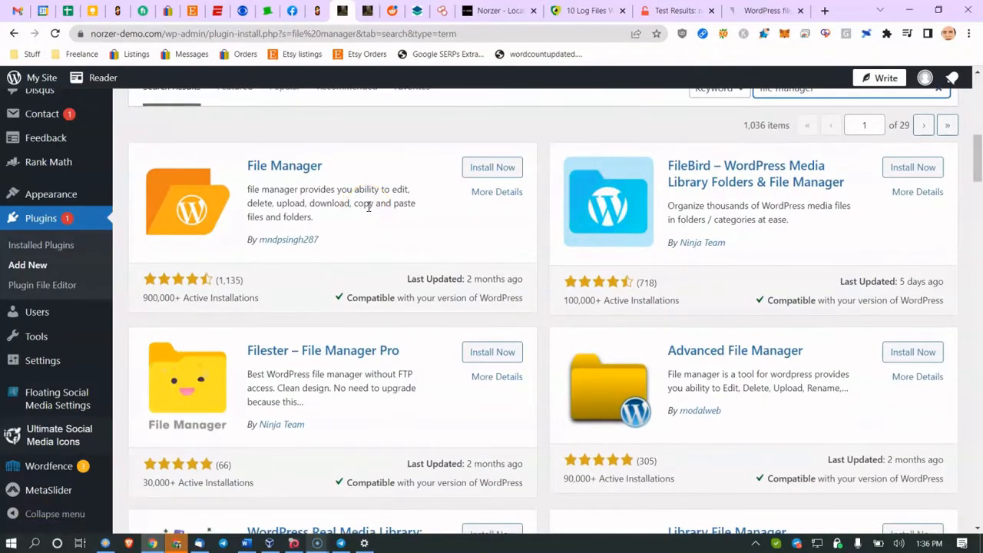
left_click_drag(289, 189, 406, 220)
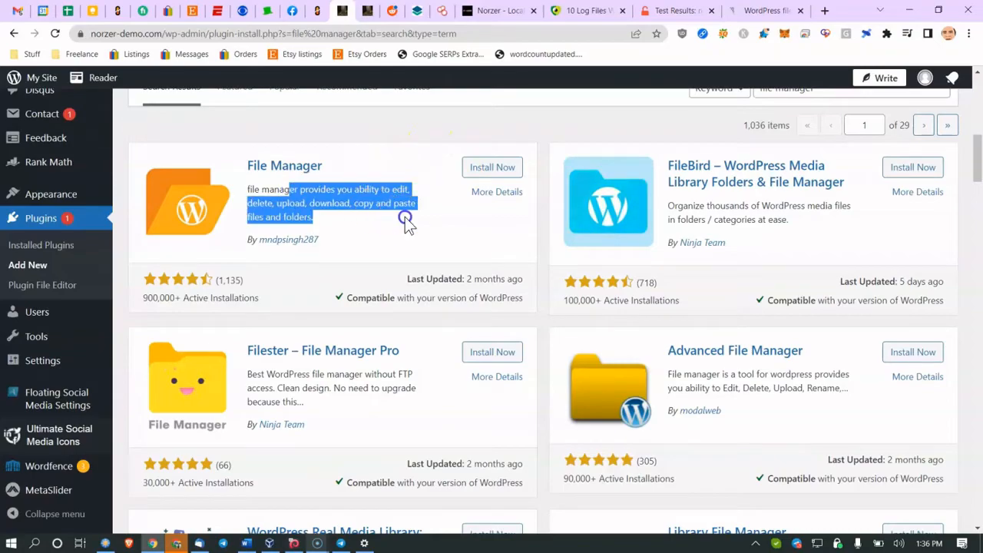
left_click(245, 543)
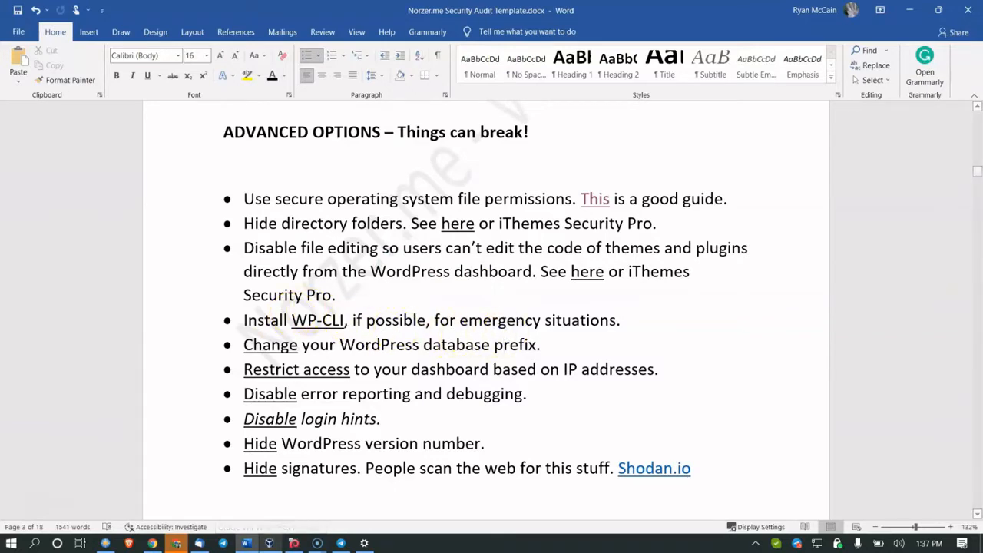
Step: Bring Chrome forward and look over the file-permissions guide, log files article and SSL results
left_click(910, 10)
left_click(737, 10)
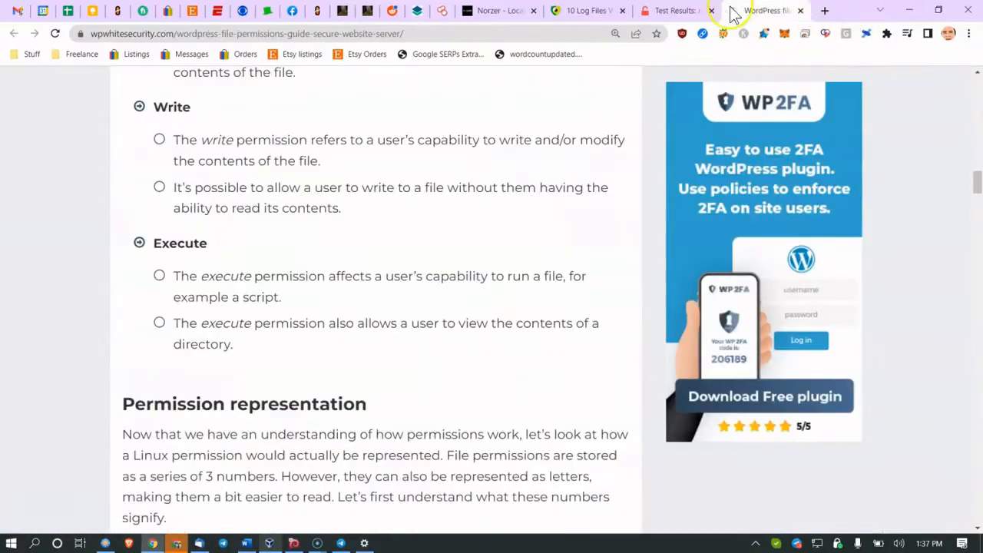
left_click(561, 17)
key("ctrl+Tab")
Step: Search Google for 'wp-cli examples' from the SSL results tab
left_click(566, 35)
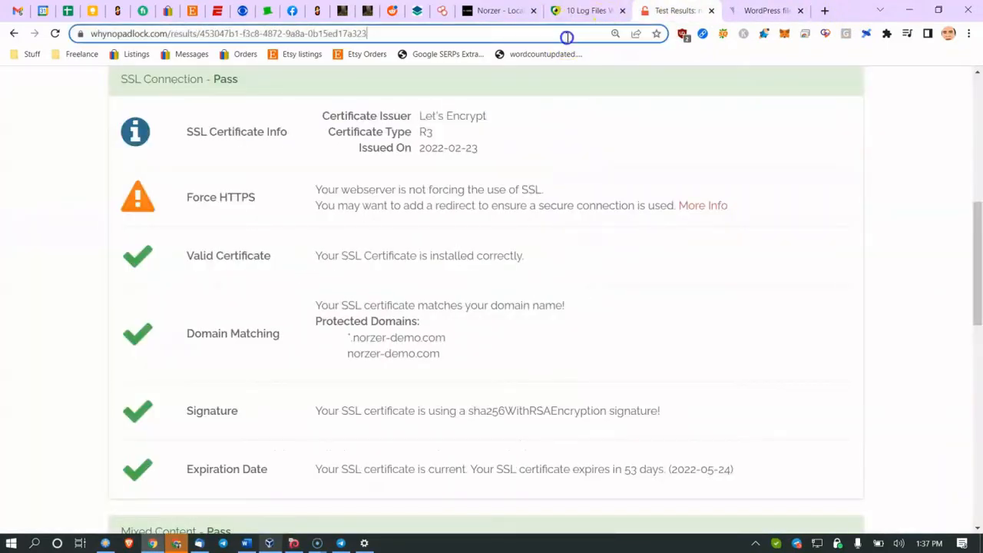
type("wp-cli ")
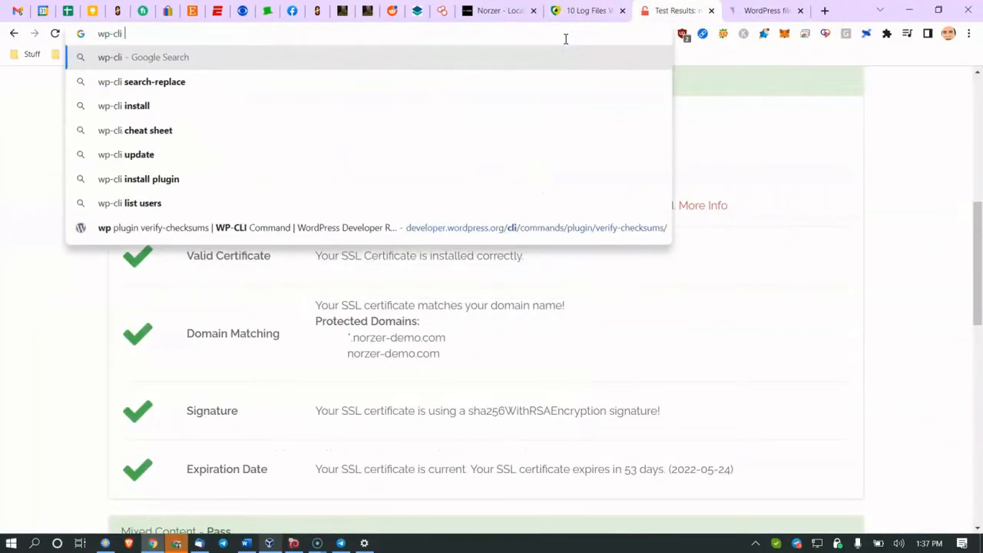
type("exampl")
key("Return")
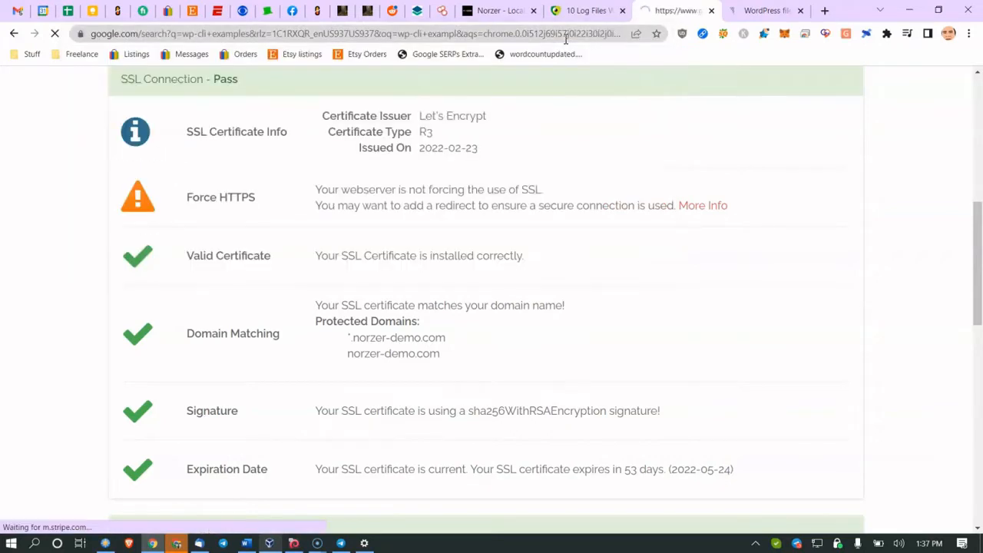
Step: Open the WP-CLI Commands reference and scroll its commands table, including the wp db row
left_click(171, 231)
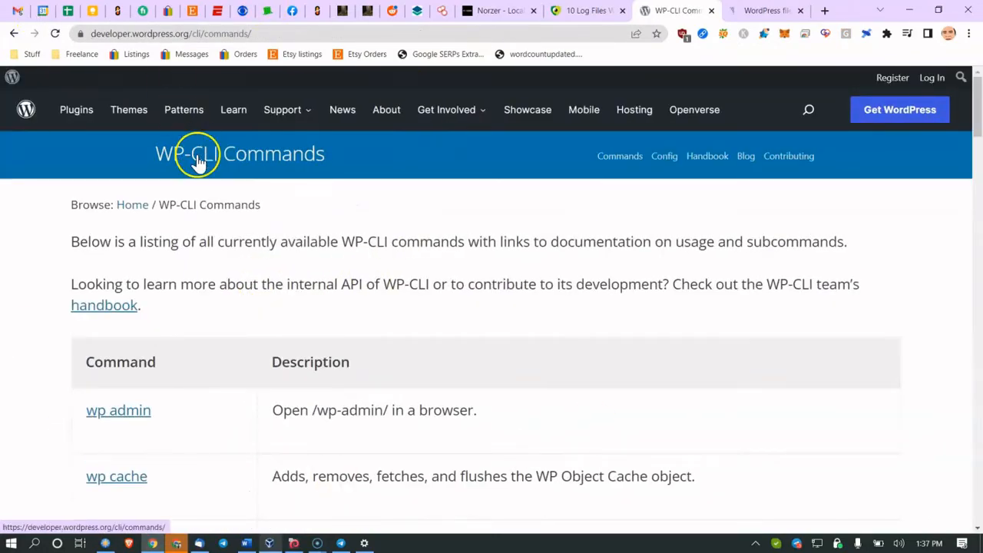
scroll(199, 162, "down", 2)
scroll(198, 163, "down", 10)
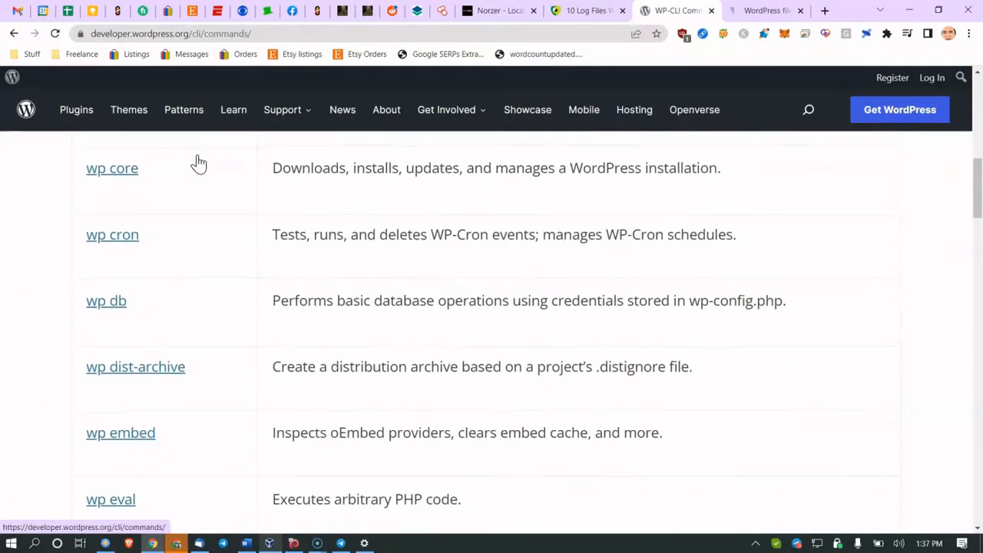
scroll(198, 163, "down", 3)
scroll(200, 163, "up", 5)
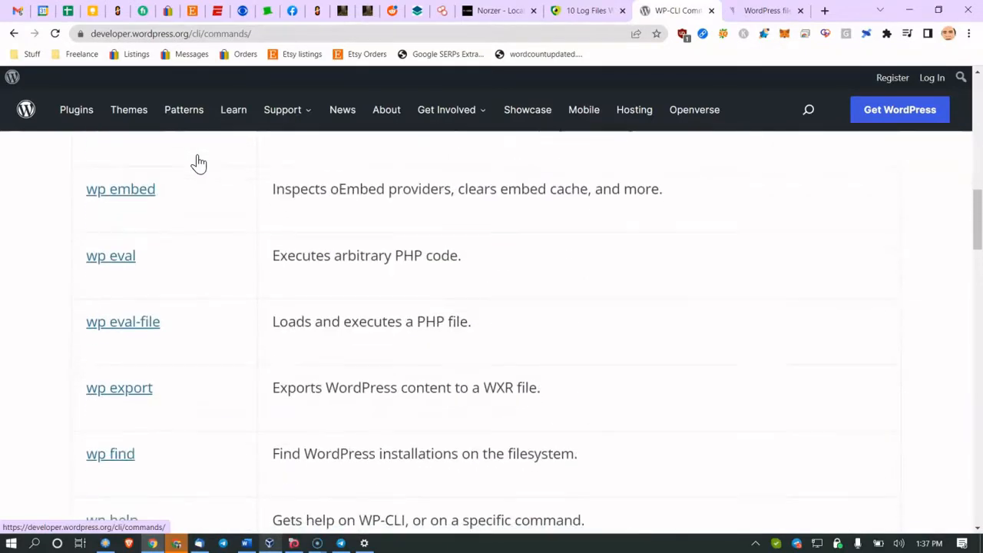
scroll(197, 164, "up", 1)
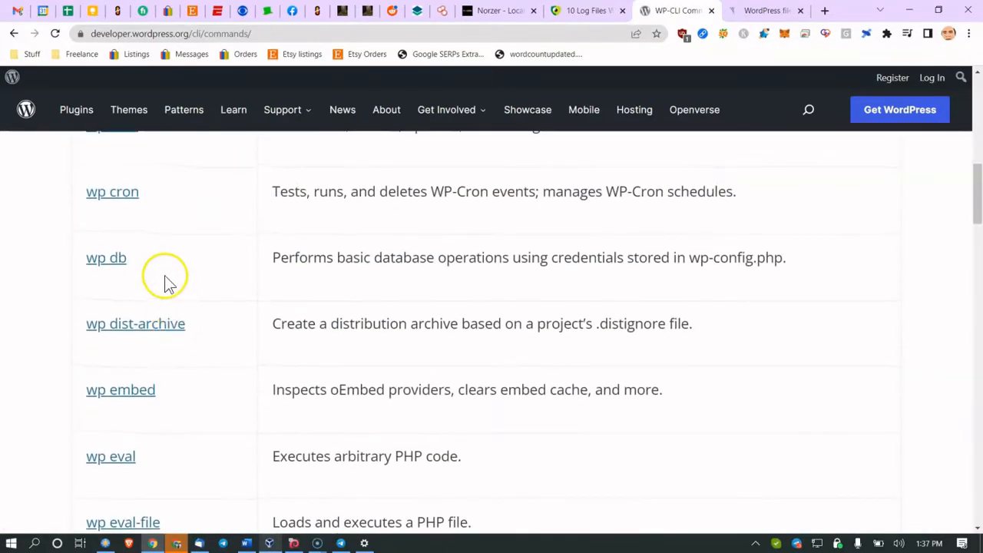
left_click_drag(308, 258, 453, 259)
left_click(327, 253)
scroll(327, 253, "down", 2)
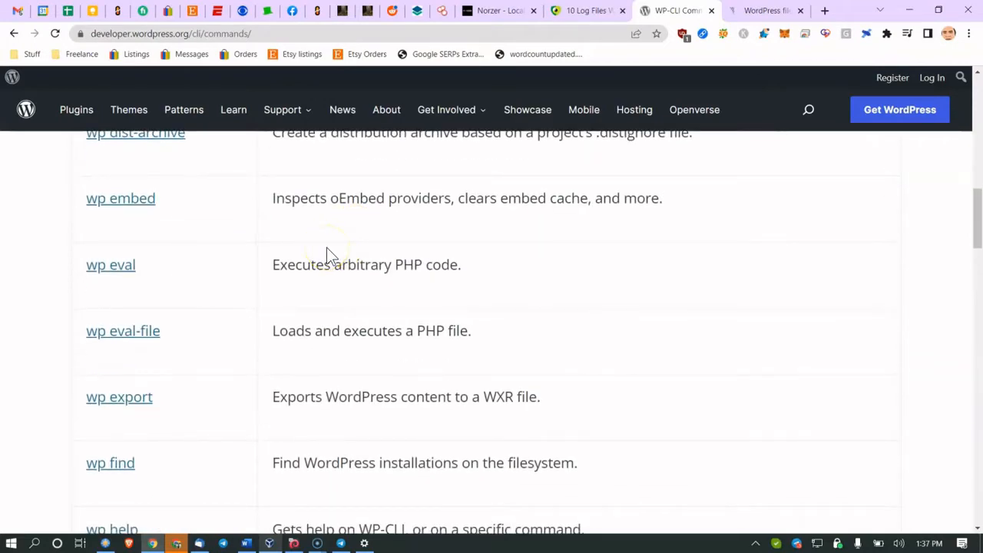
scroll(340, 238, "down", 4)
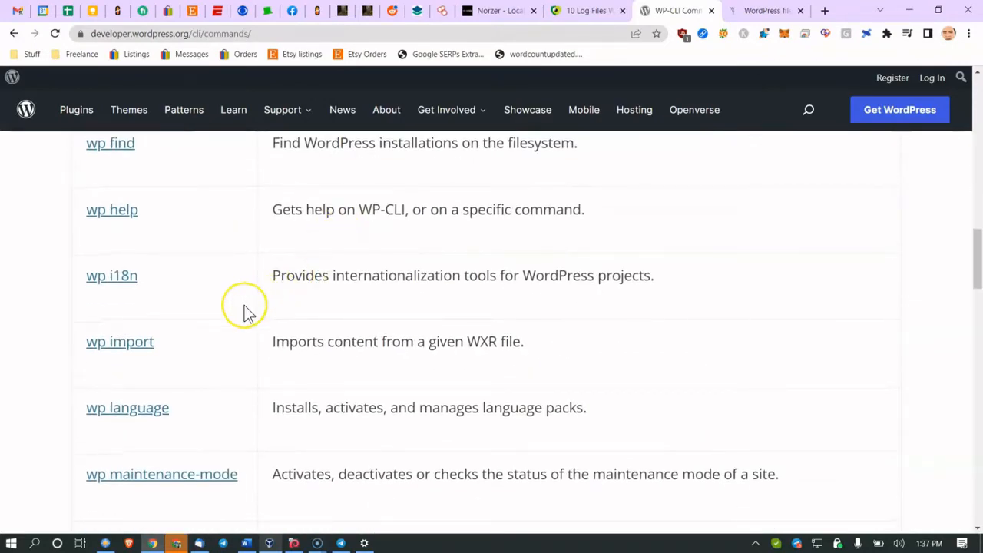
scroll(284, 311, "down", 4)
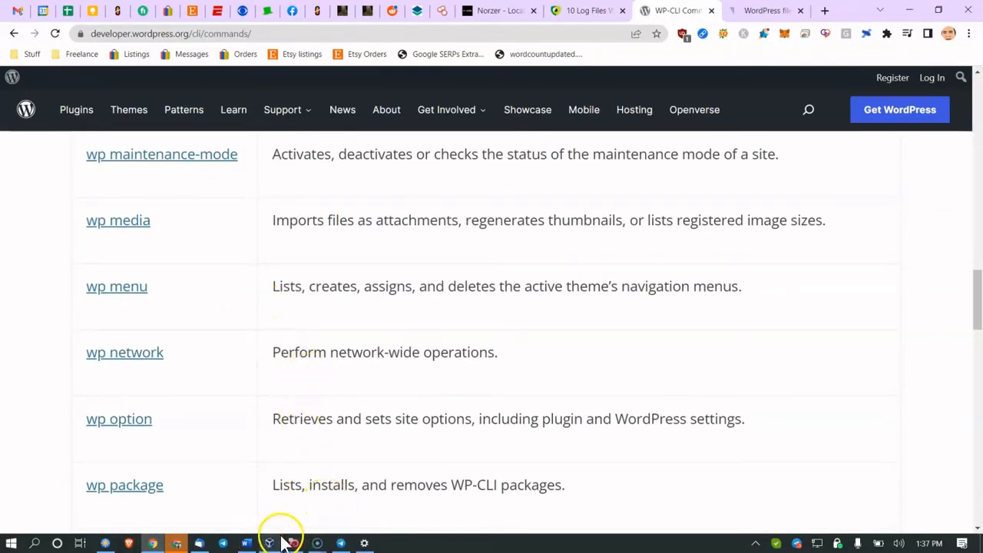
left_click(247, 543)
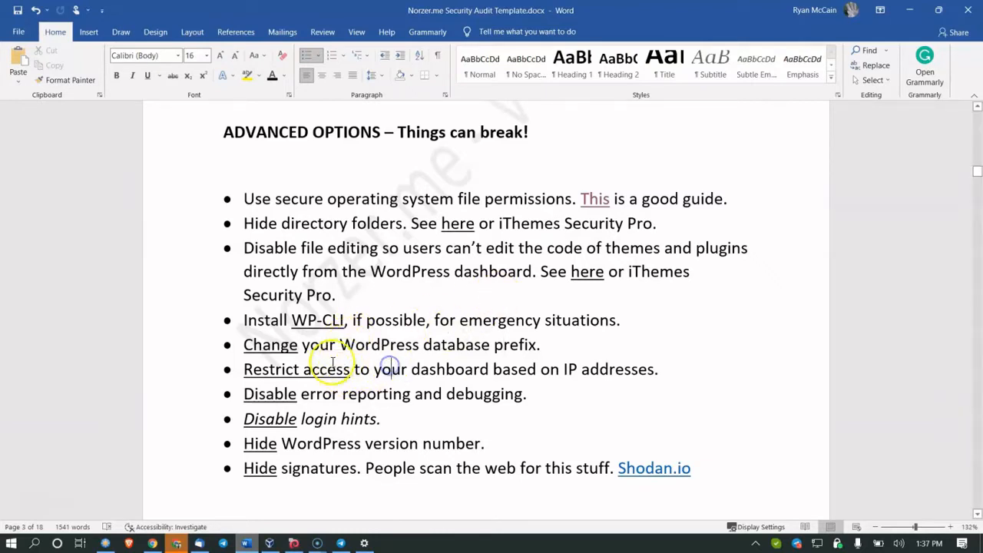
Step: Open isitwp's 'Restrict WordPress Admin Access by IP Address' guide from the Restrict access link
left_click(301, 369, "ctrl")
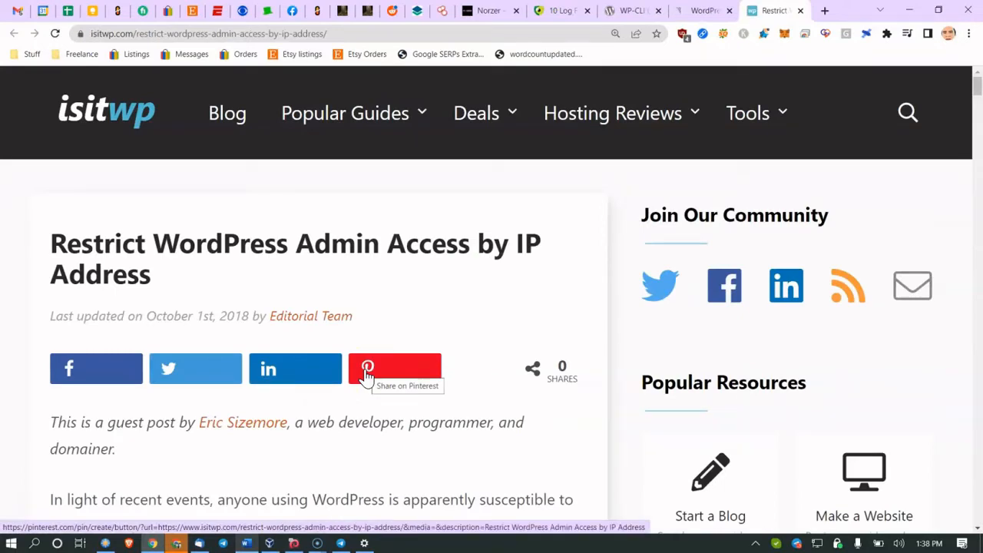
left_click(343, 11)
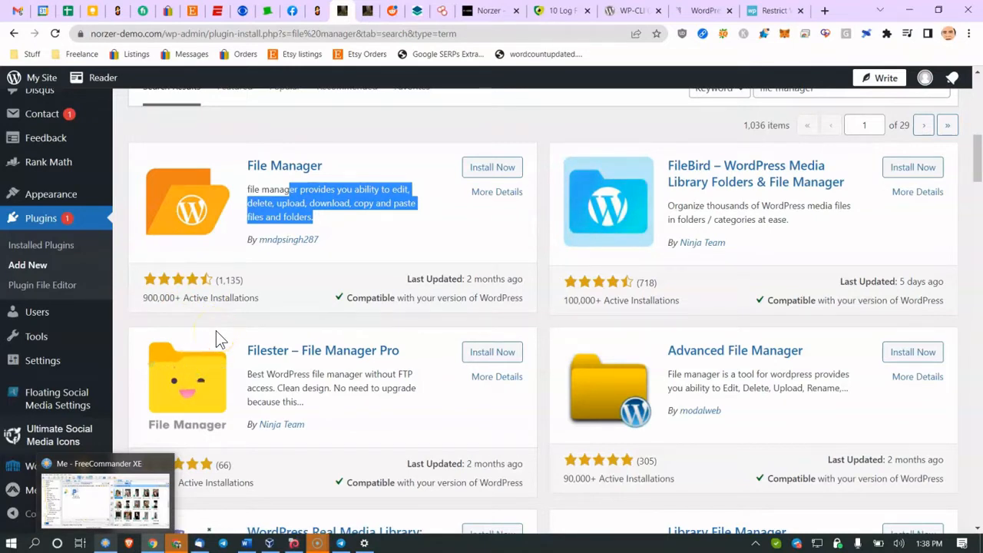
Step: Type example IP addresses such as 22.22.22.22 into the address bar, then erase them
left_click(476, 33)
type("22.22.22.22")
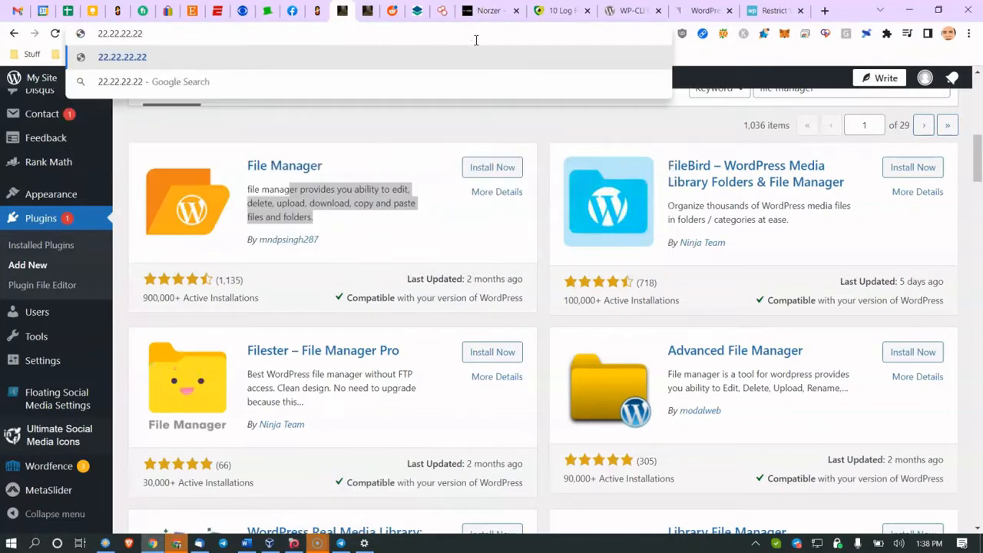
key("BackSpace")
key("BackSpace")
key("BackSpace")
type(".234")
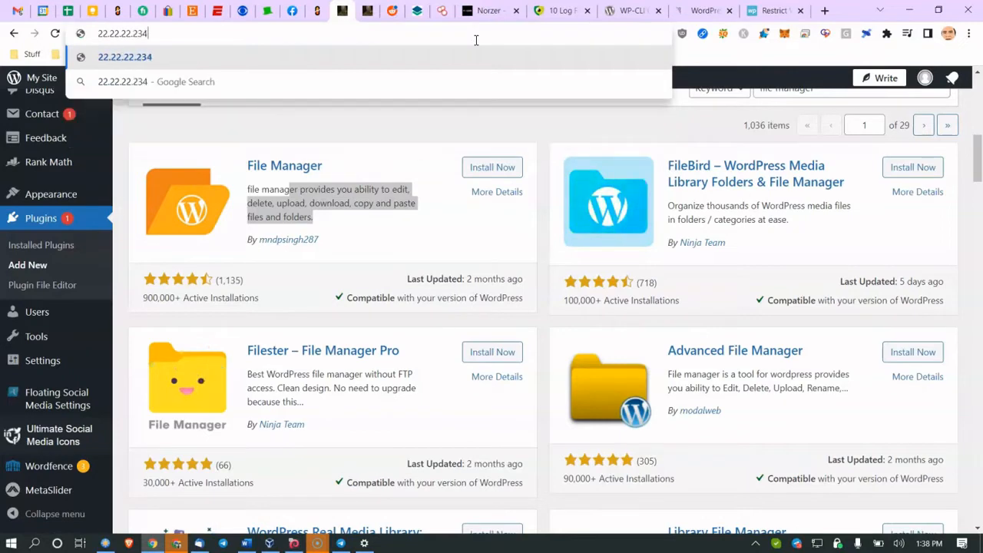
key("BackSpace")
key("BackSpace")
key("BackSpace")
type("12")
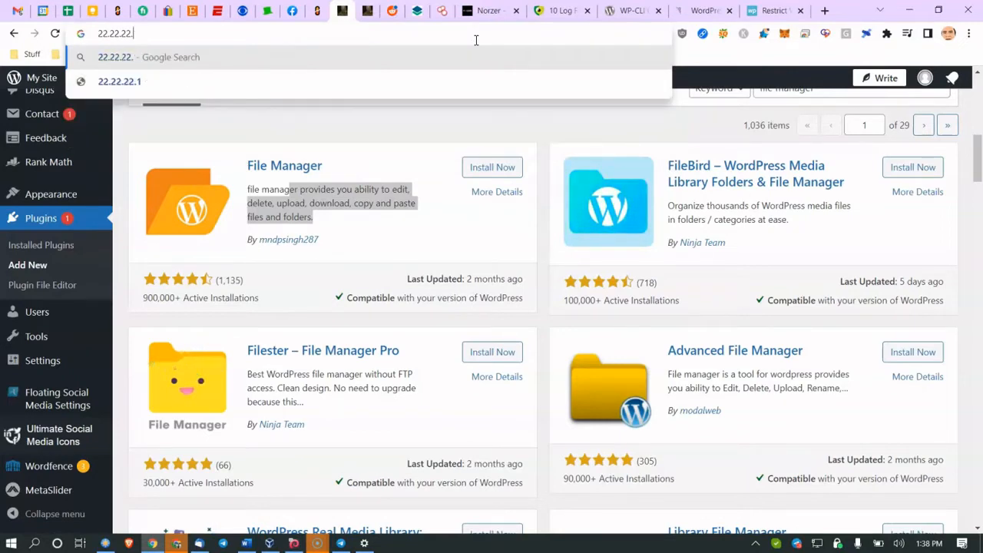
key("BackSpace")
type("0")
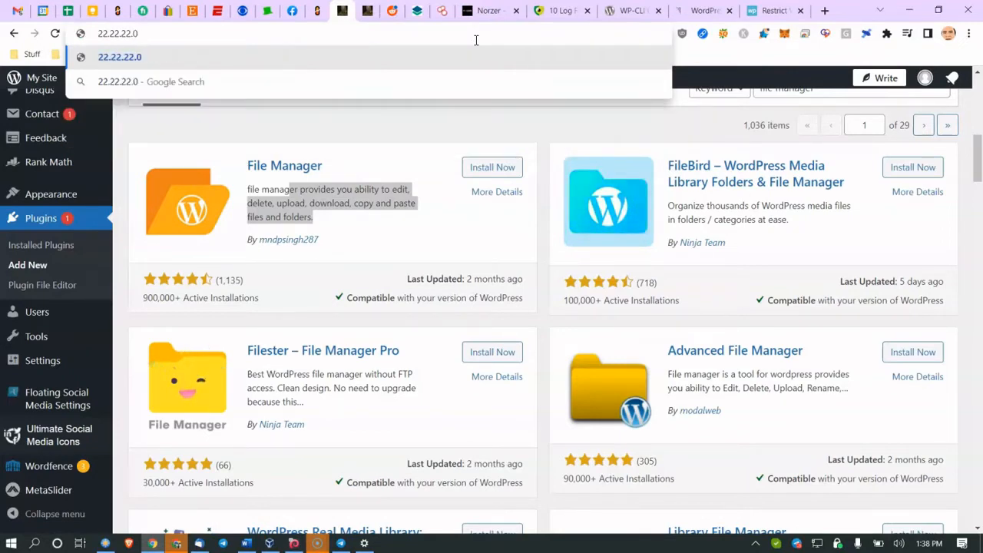
key("BackSpace")
key("BackSpace")
key("BackSpace")
key("BackSpace")
key("BackSpace")
key("BackSpace")
key("BackSpace")
key("BackSpace")
key("BackSpace")
key("BackSpace")
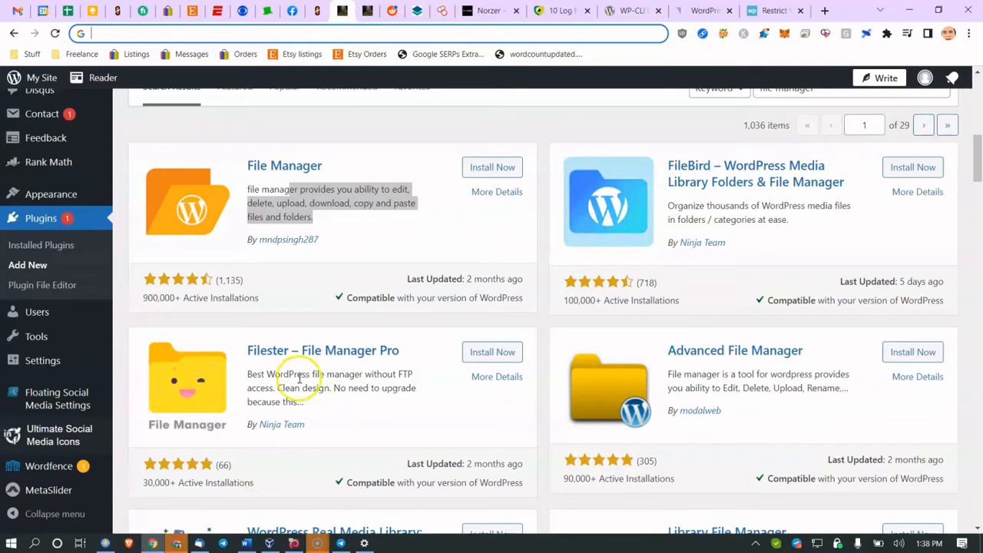
Step: Glance at the Word checklist, then bring up the live norzer.me homepage tab
left_click(261, 538)
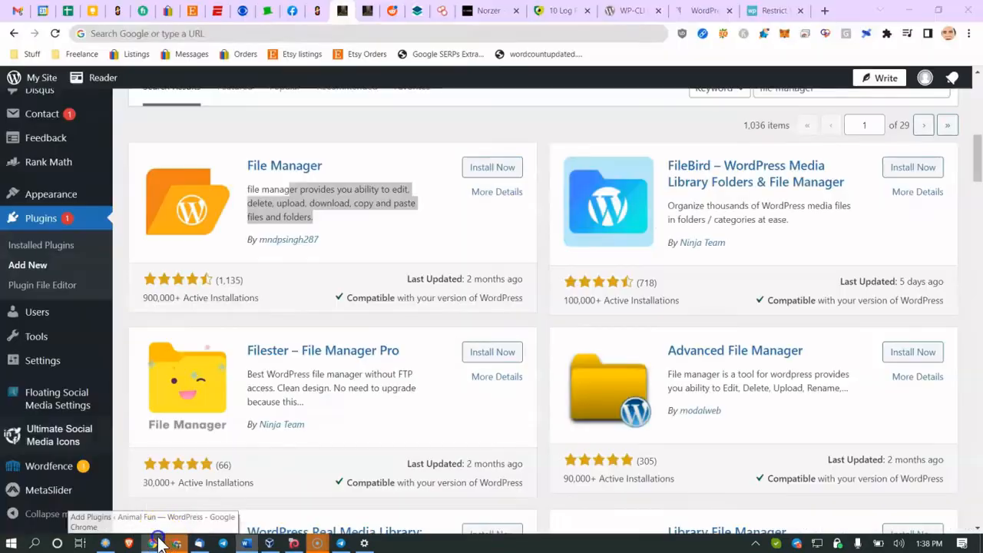
left_click(160, 538)
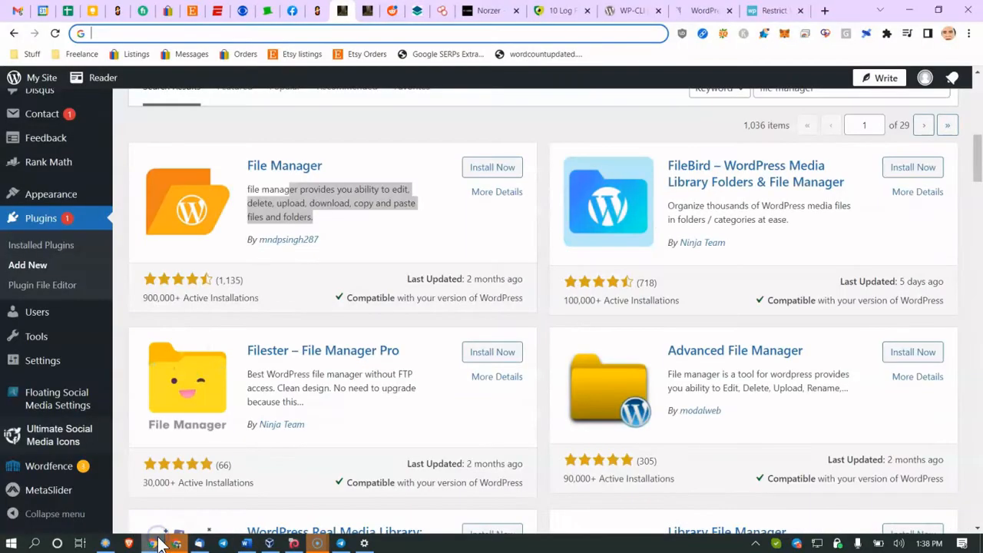
left_click(480, 11)
left_click(325, 34)
left_click(333, 34)
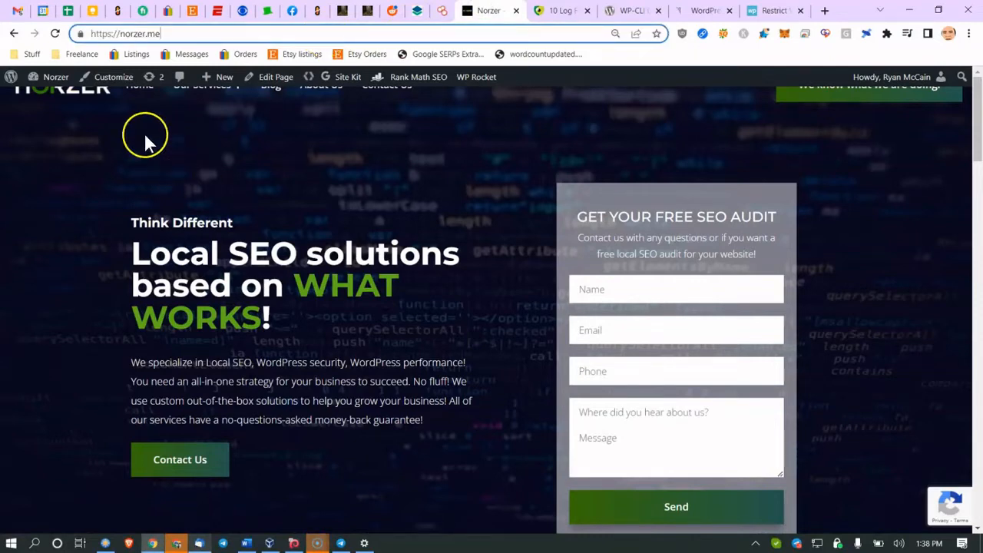
Step: Leave the norzer.me homepage and return to the Word security audit template
left_click(74, 116)
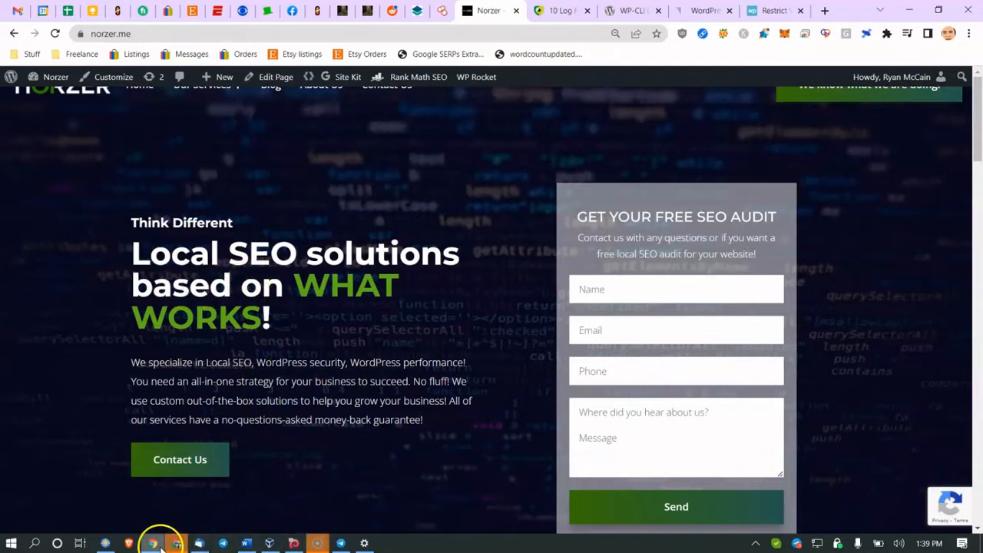
left_click(245, 543)
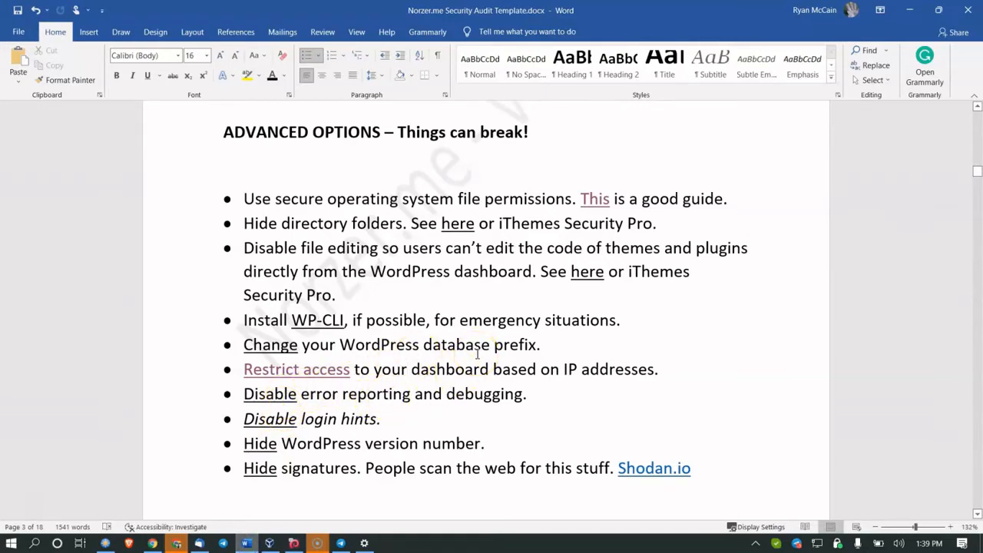
Step: Point out the database prefix and error reporting items, then return to the norzer.me homepage
left_click(503, 338)
scroll(503, 338, "down", 1)
left_click(384, 364)
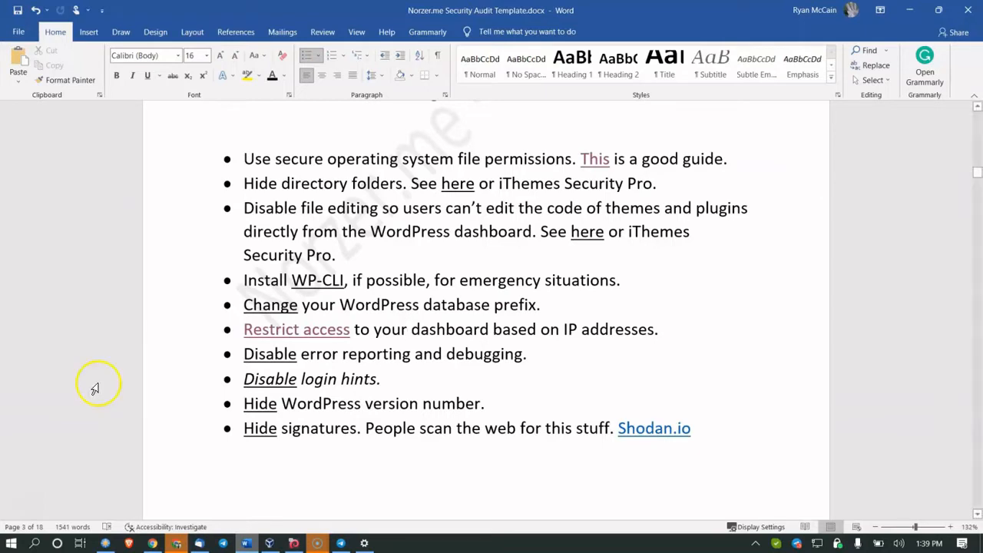
left_click(152, 543)
left_click(223, 388)
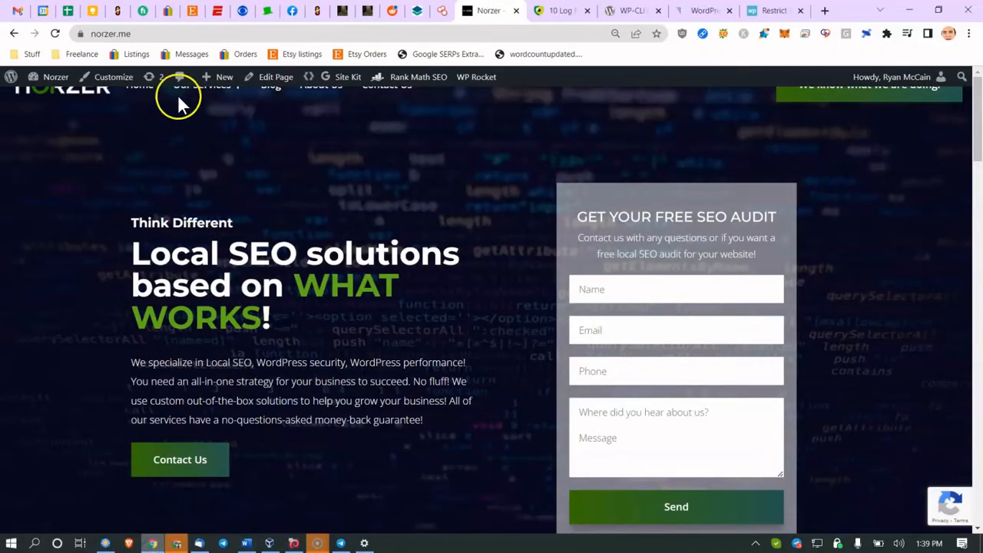
Step: Load norzer.me/wpadmin123 and scroll the Six Month Local SEO page it returns
left_click(212, 35)
type("/")
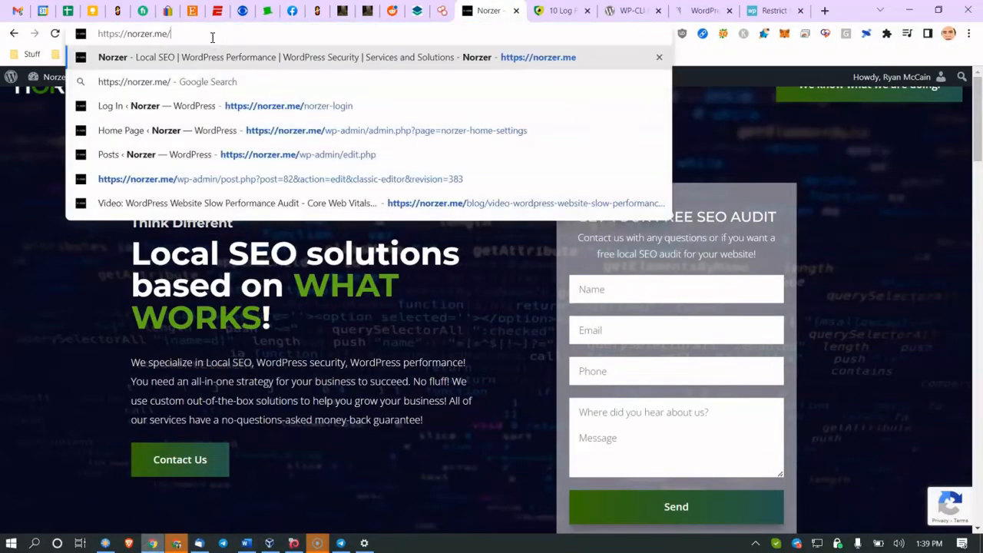
type("wpadmin123")
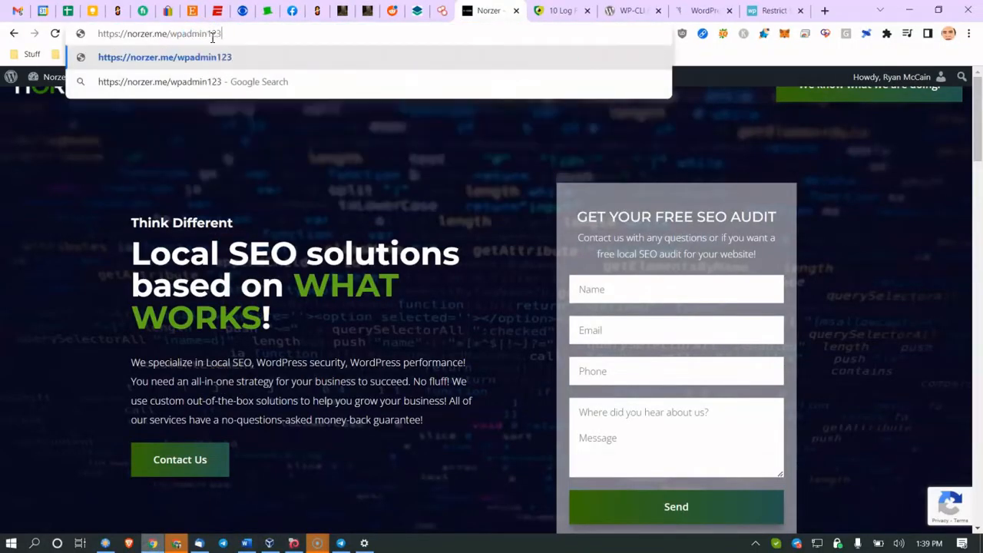
key("Return")
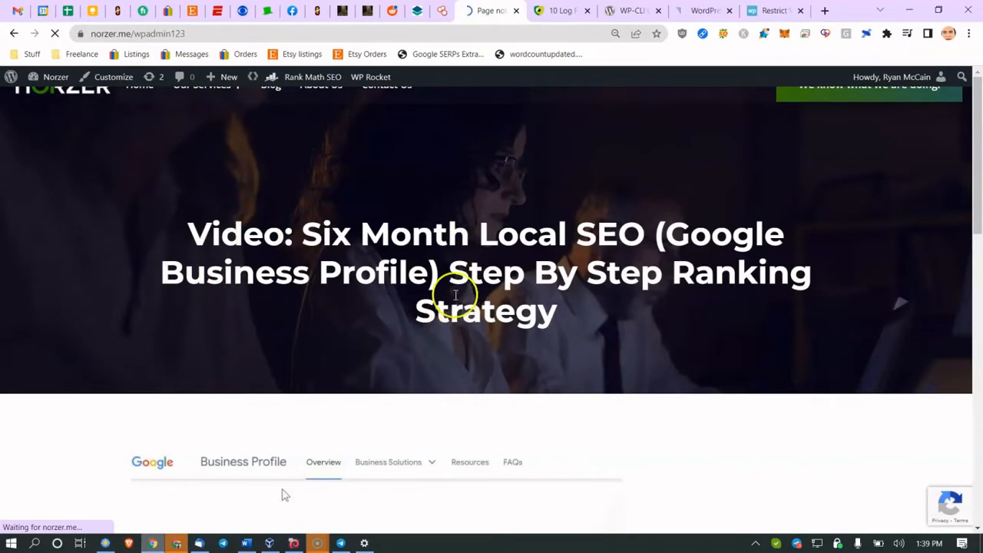
scroll(434, 288, "down", 4)
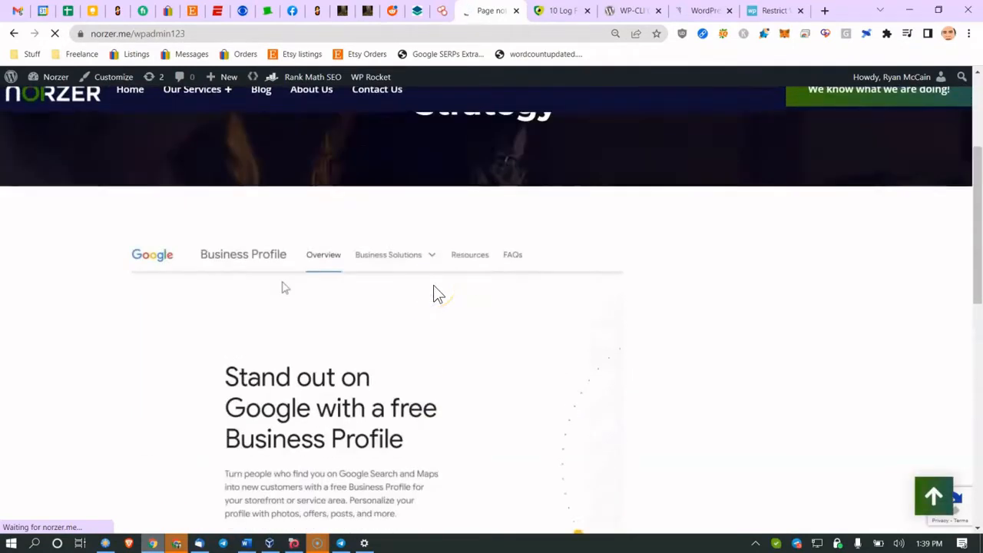
scroll(433, 291, "down", 4)
scroll(434, 290, "down", 4)
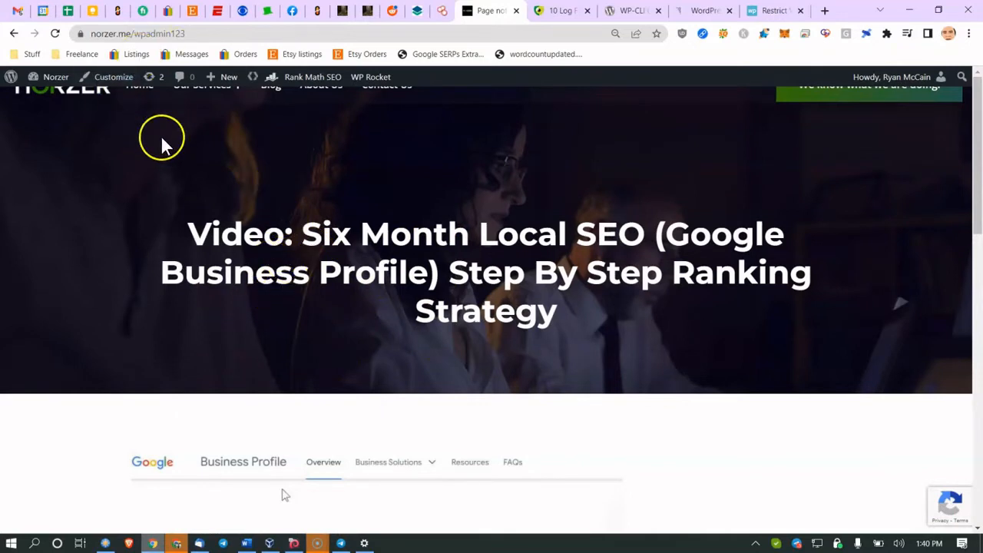
left_click_drag(188, 230, 201, 236)
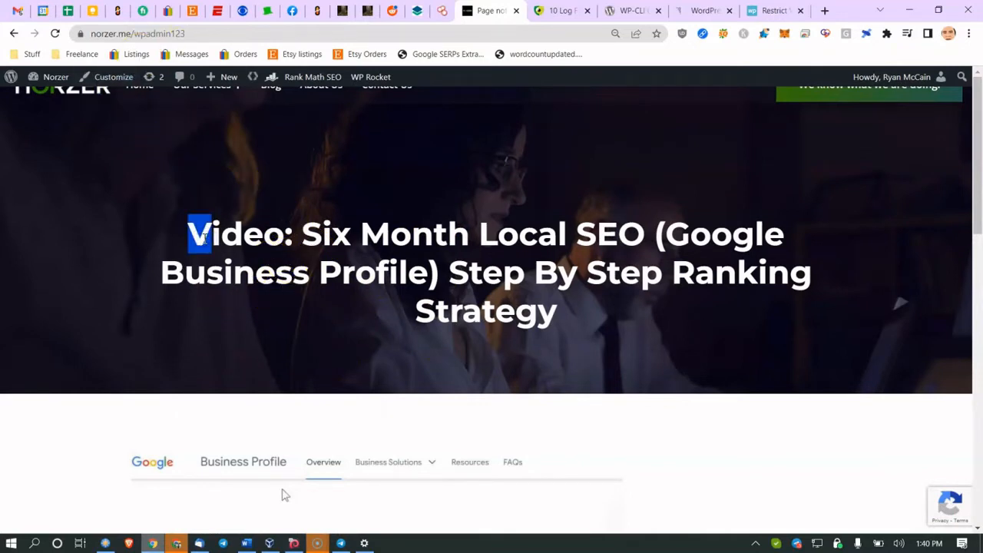
left_click(245, 543)
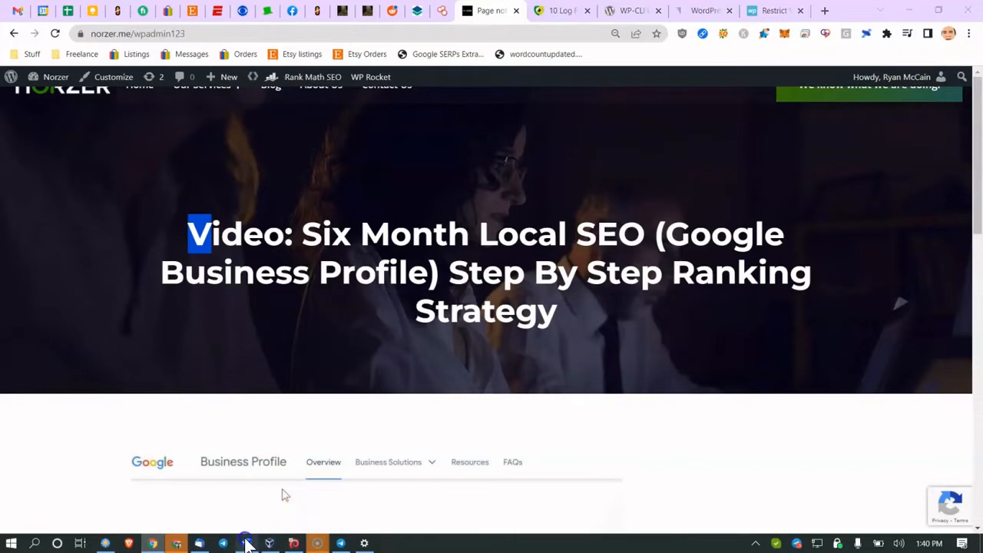
left_click(335, 376)
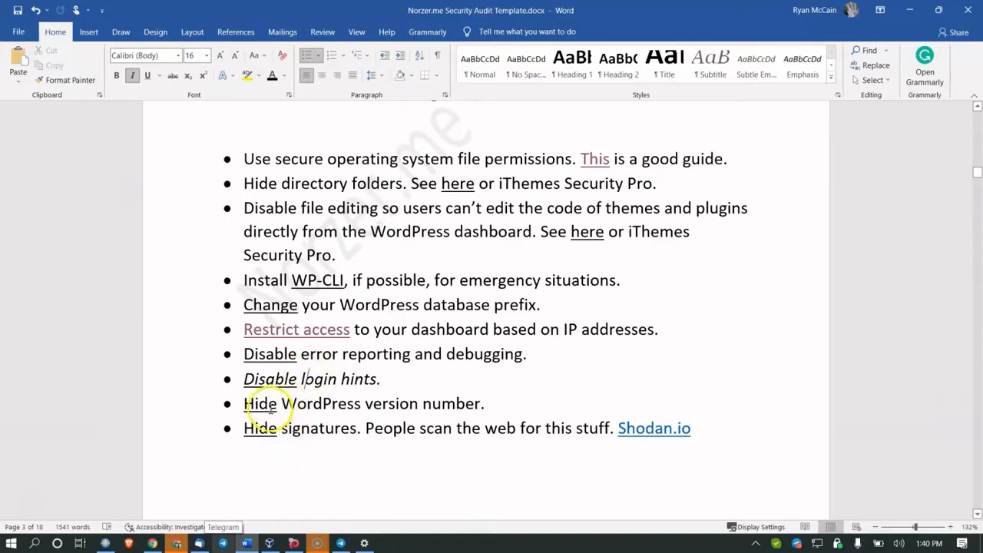
Step: Read wpbeginner's guide on hiding the WordPress version number, then close it and the popup
left_click(262, 403)
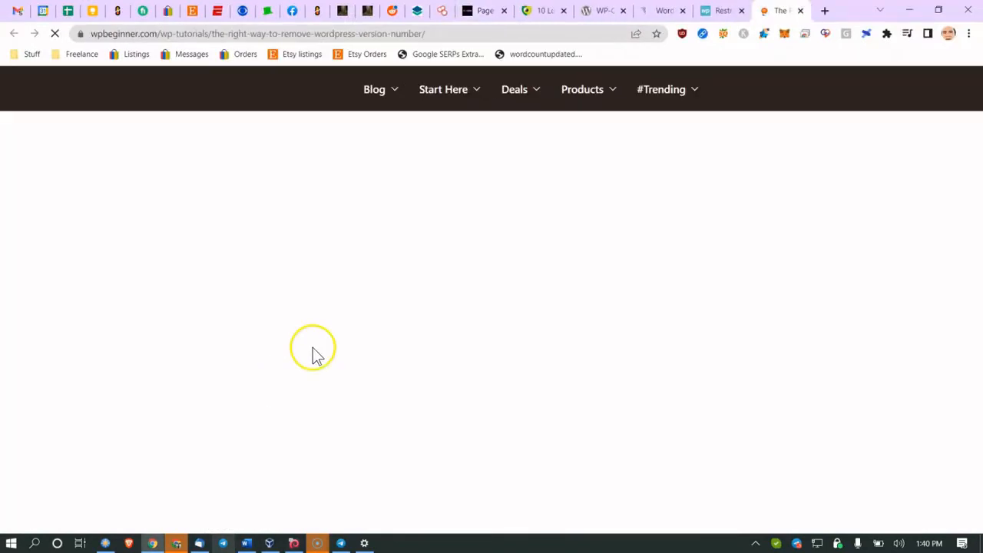
scroll(319, 337, "down", 2)
scroll(319, 339, "down", 6)
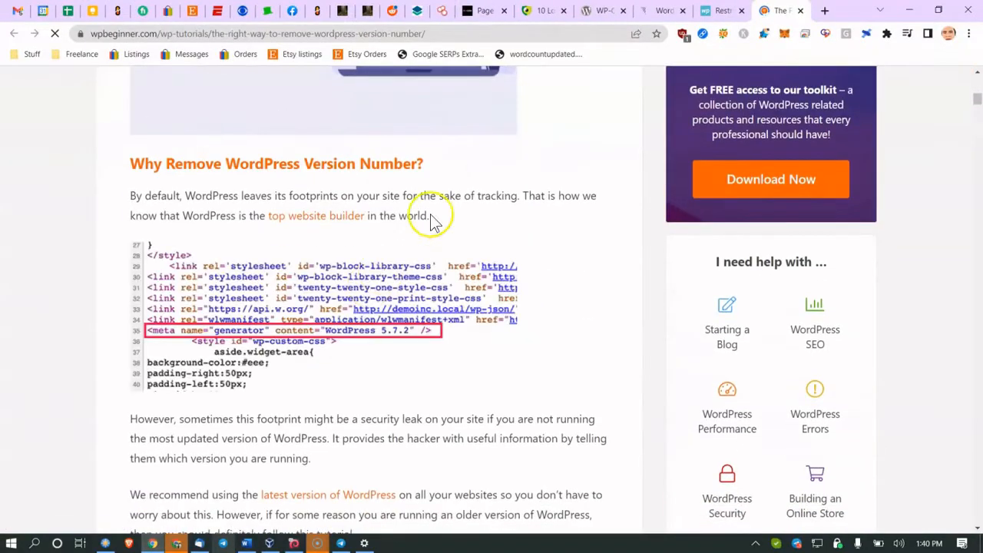
scroll(581, 143, "down", 3)
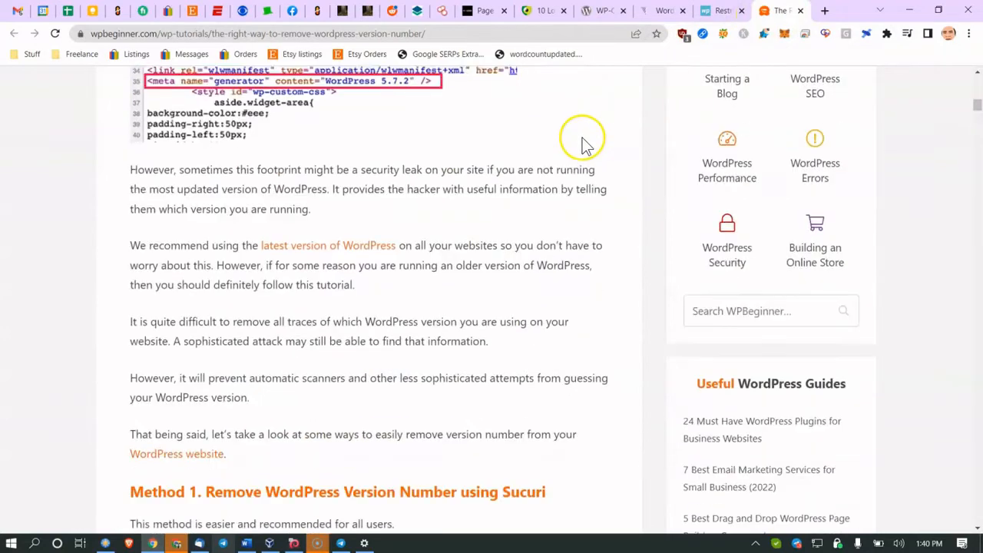
left_click(800, 11)
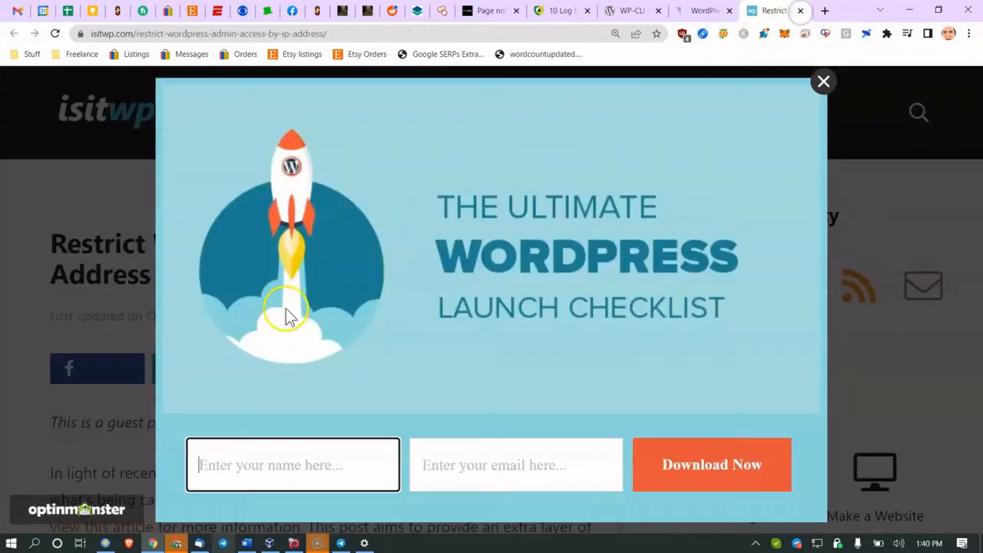
left_click(823, 81)
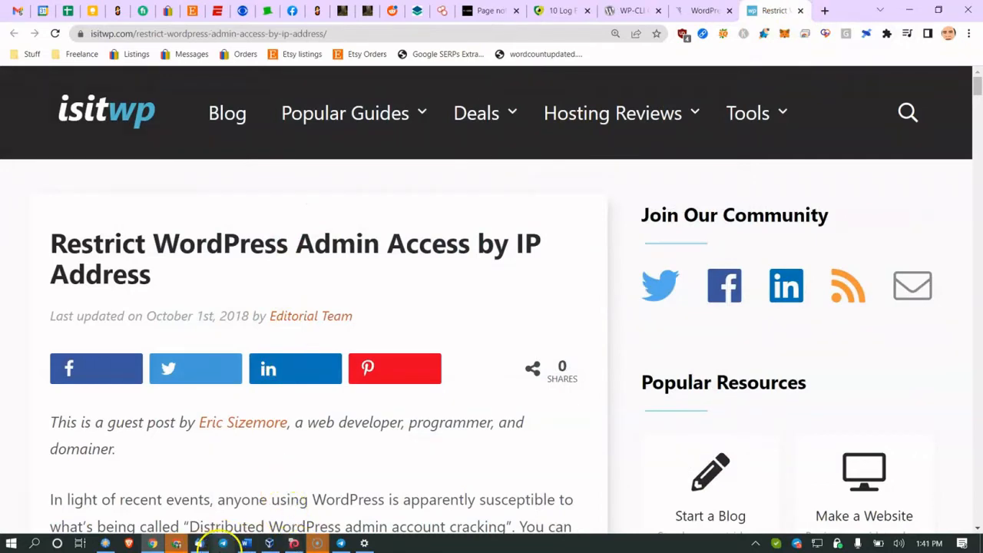
Step: Check the audit checklist in Word, then return to Chrome's research tabs
left_click(245, 544)
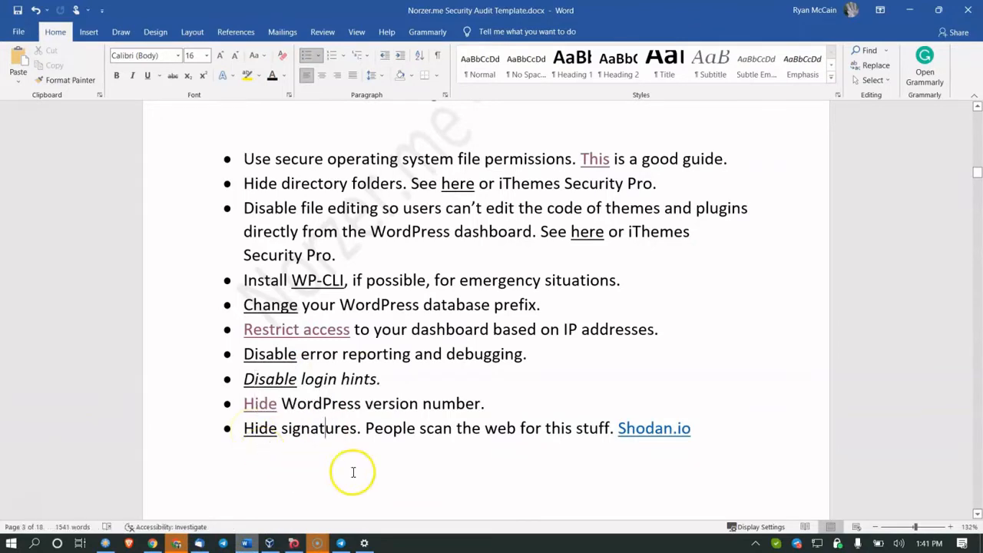
left_click(137, 541)
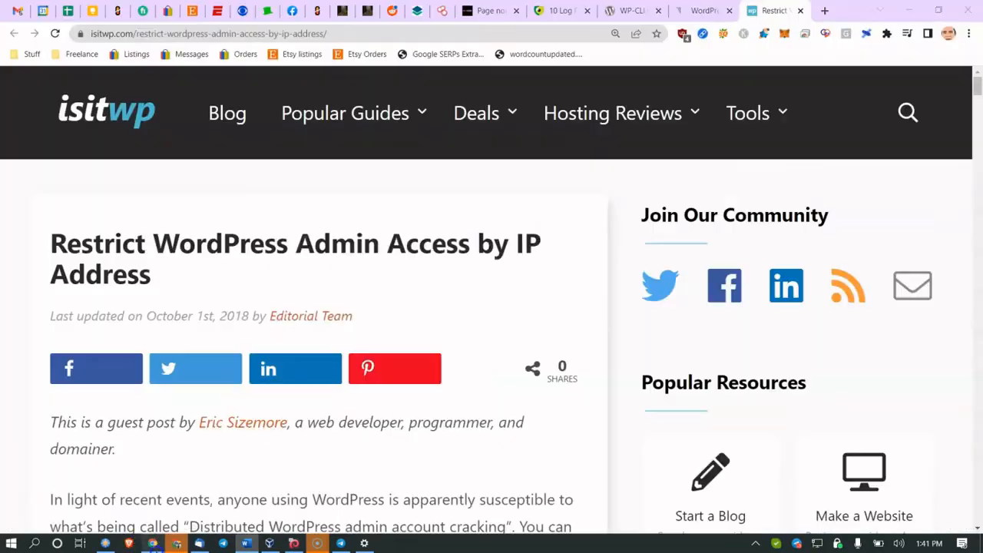
left_click(426, 14)
Step: Replace the Shodan query with 'wordpress 5.4.2' and scroll through the 15 results
left_click(439, 11)
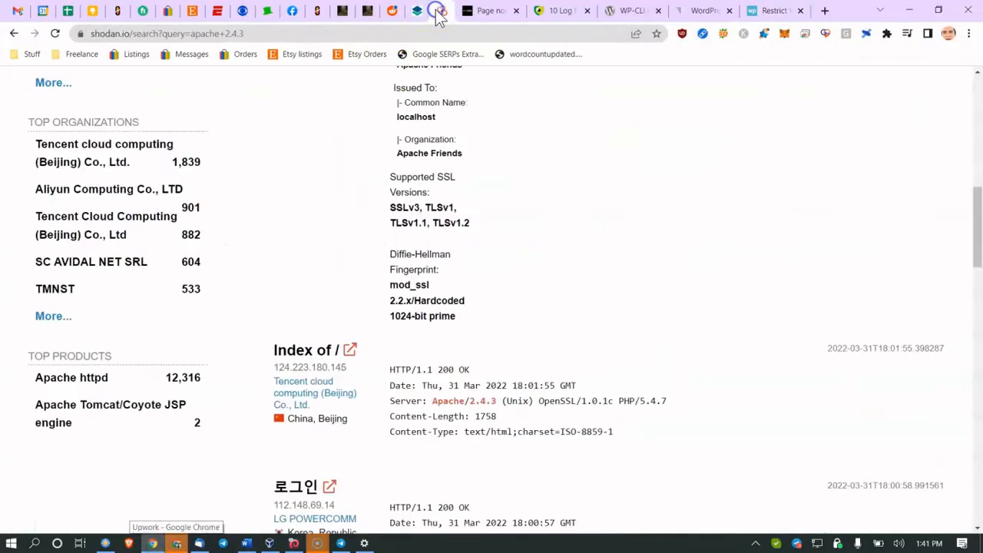
scroll(461, 123, "up", 10)
left_click(444, 112)
key("ctrl+a")
type("wordpress ")
type("5.4")
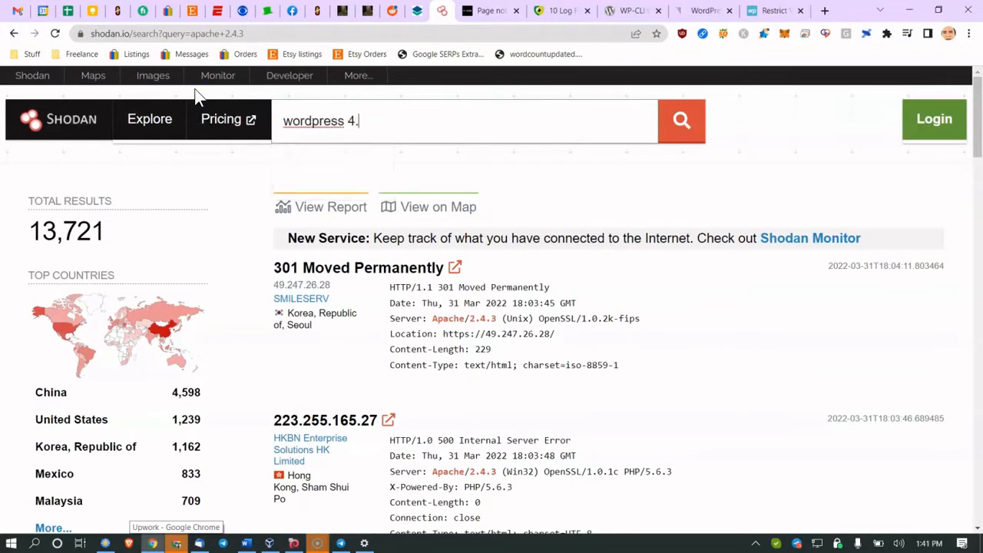
type(".2")
key("Return")
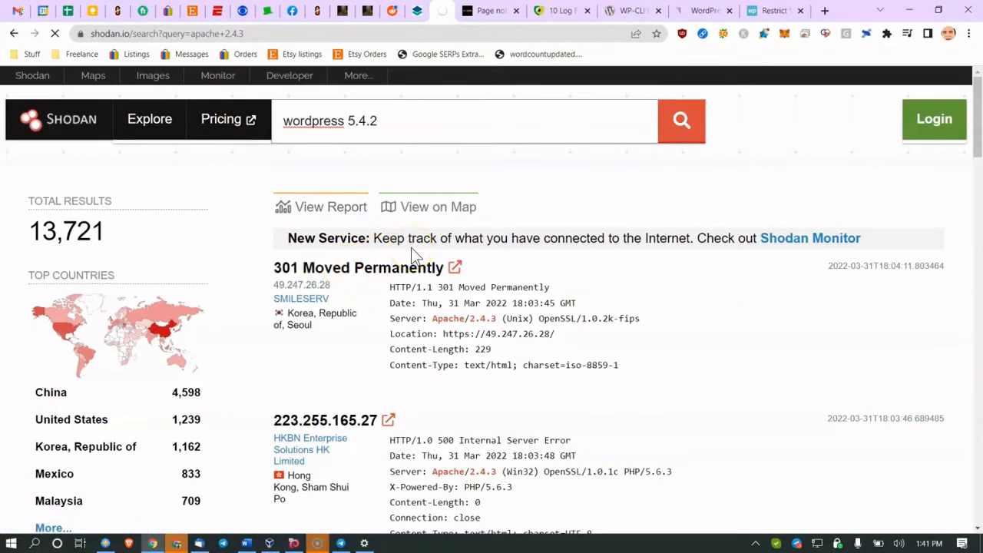
scroll(415, 311, "down", 1)
scroll(415, 311, "down", 2)
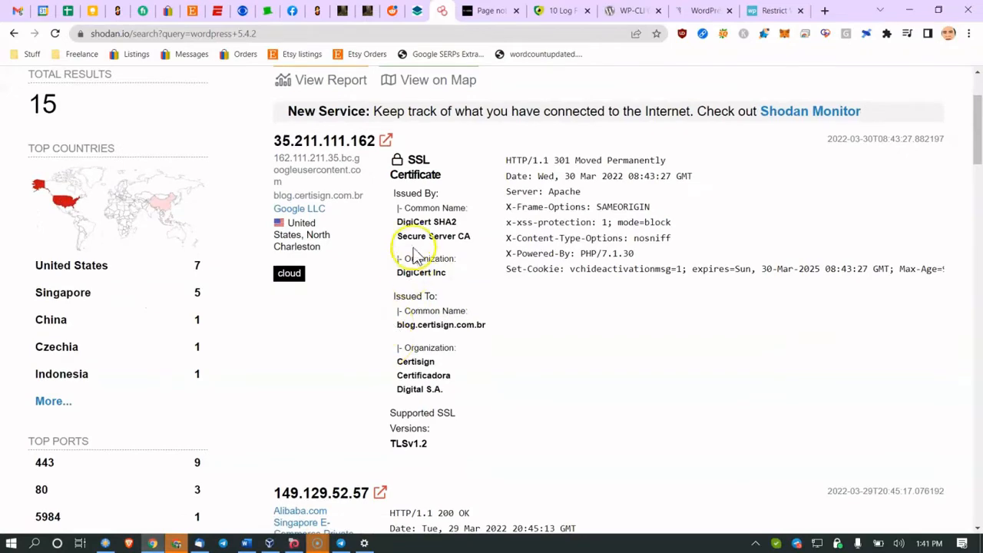
scroll(536, 189, "down", 3)
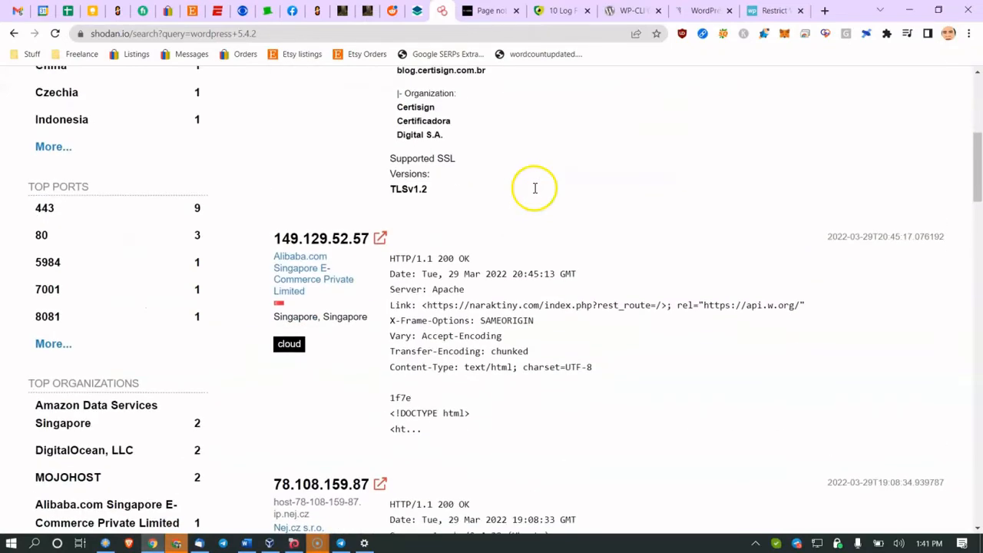
Step: Find 'wordp' on the results page to locate servers reporting platform=wordpress
key("ctrl+f")
type("wordp")
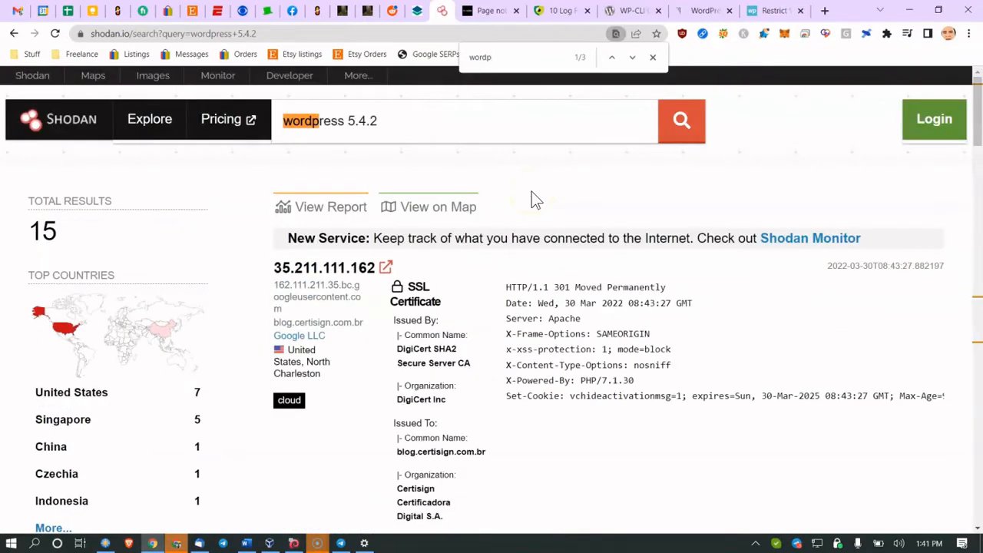
key("Return")
key("Return")
key("Return")
key("Return")
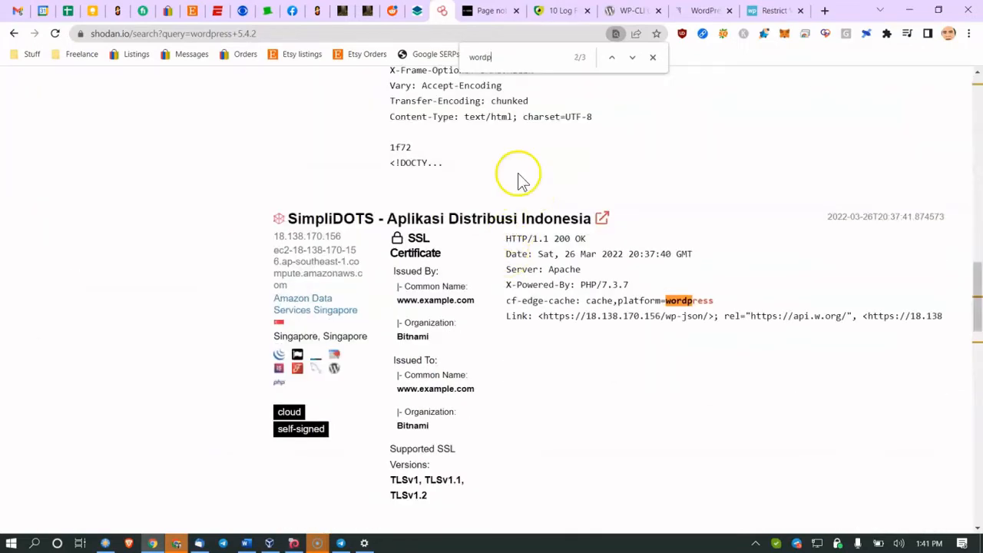
scroll(514, 207, "up", 4)
scroll(535, 179, "down", 10)
scroll(535, 182, "up", 3)
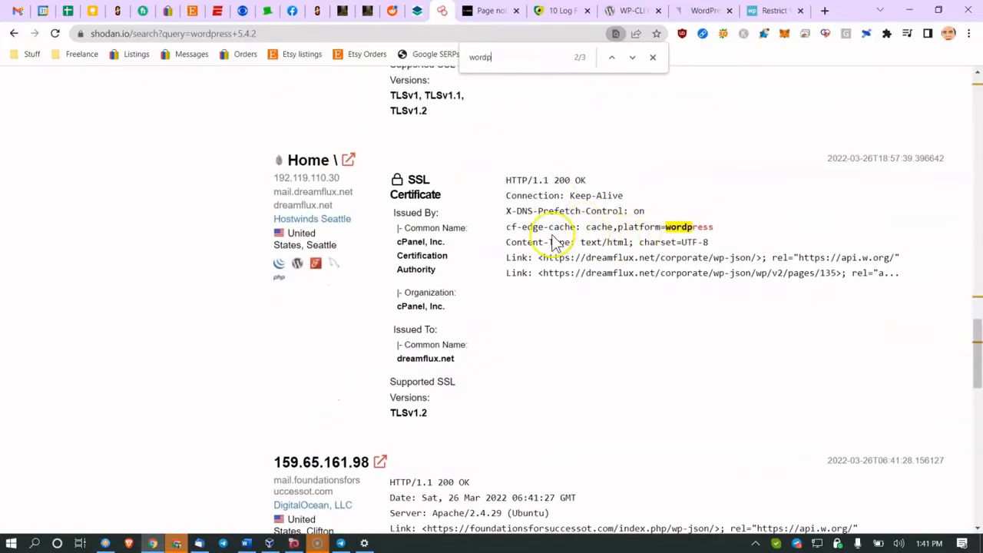
left_click(246, 543)
Step: Scroll to page 4 and point out the readme.html deletion note below the Cloudflare item
scroll(320, 332, "down", 7)
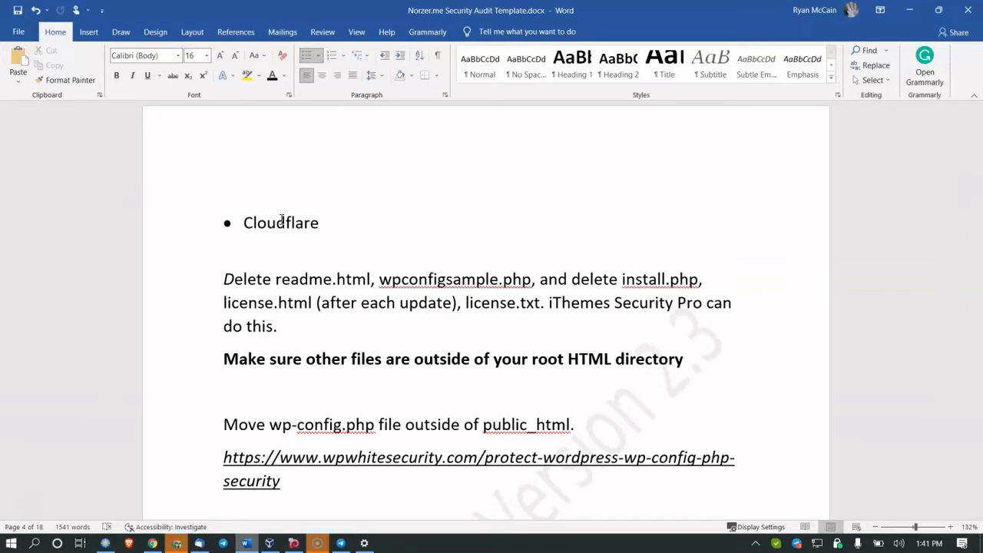
left_click(374, 283)
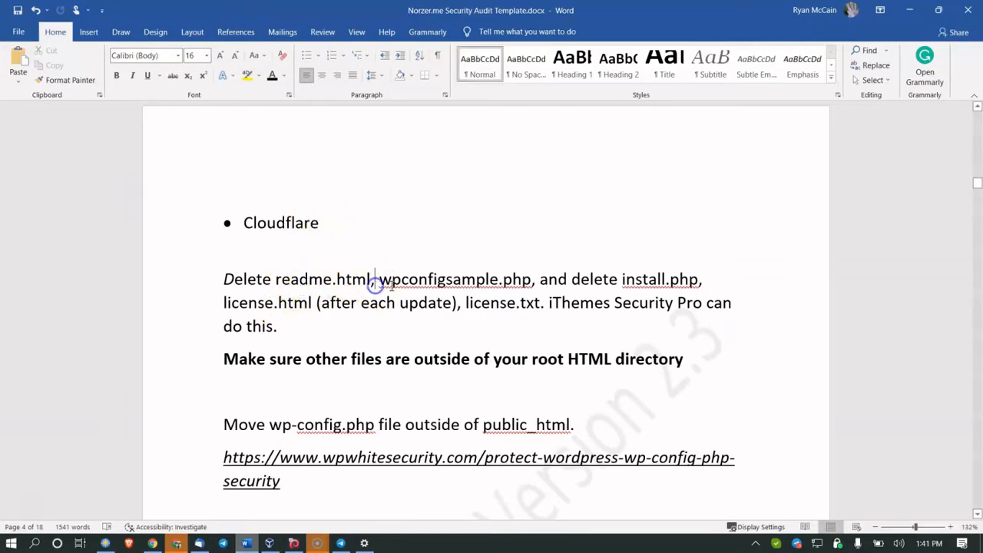
left_click(152, 544)
Step: Load norzer-demo.com/readme.html in the demo site's tab
left_click(320, 11)
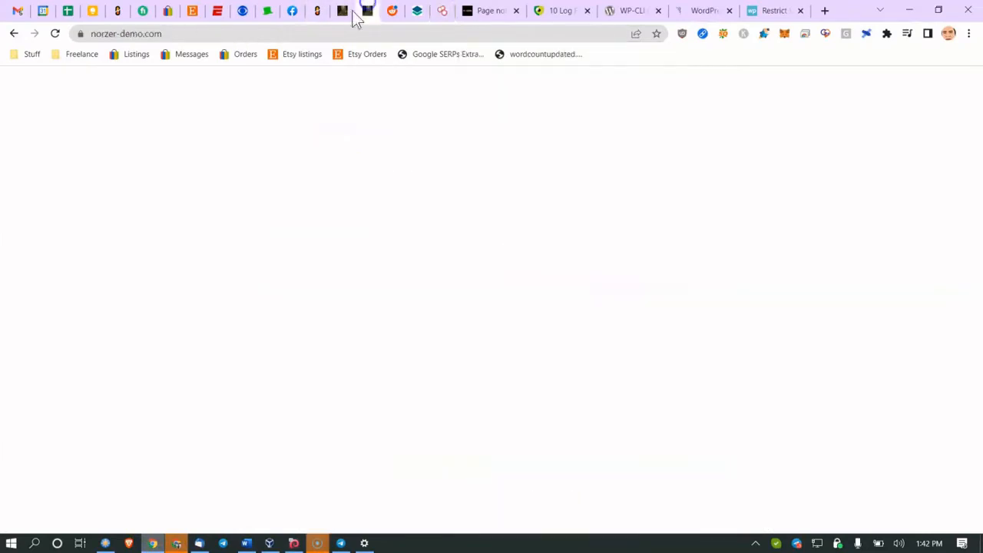
left_click(342, 12)
left_click(363, 12)
double_click(248, 33)
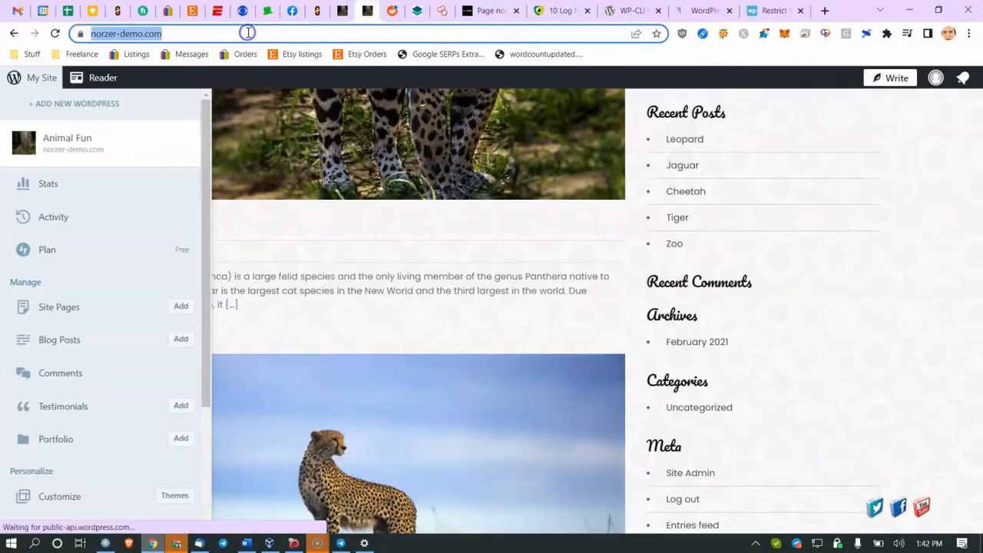
left_click(248, 33)
type("/readme.html")
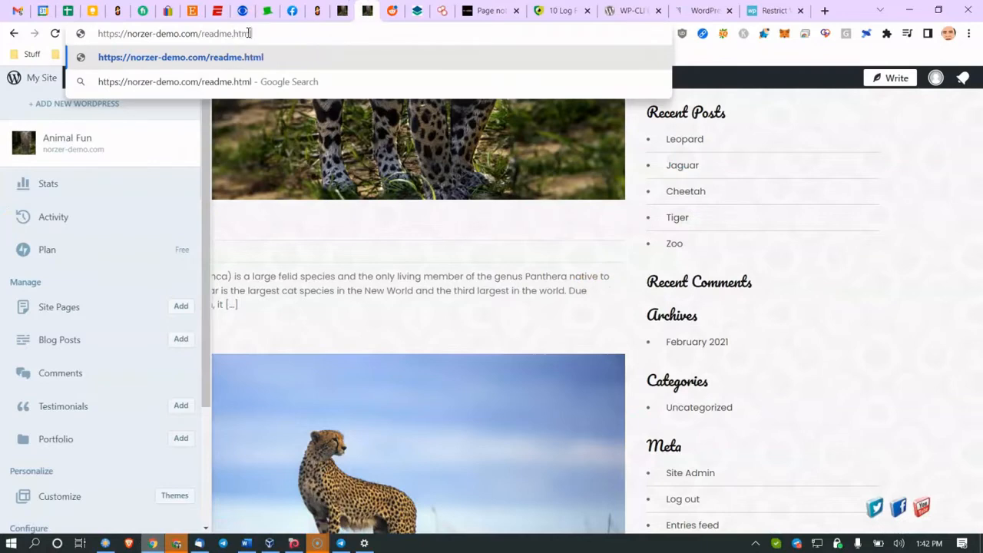
key("Return")
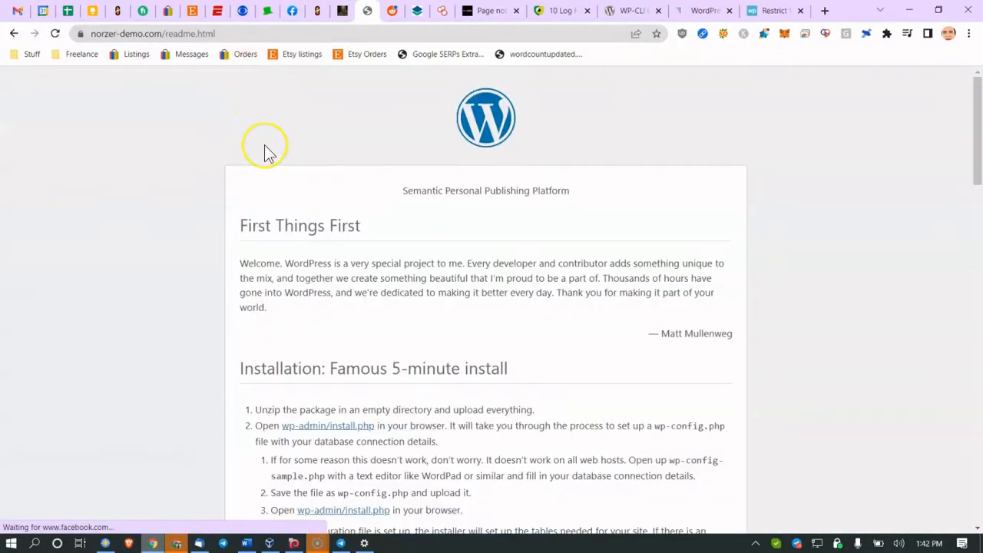
Step: Skim the publicly reachable WordPress readme, then go back to the Word audit template
left_click(245, 177)
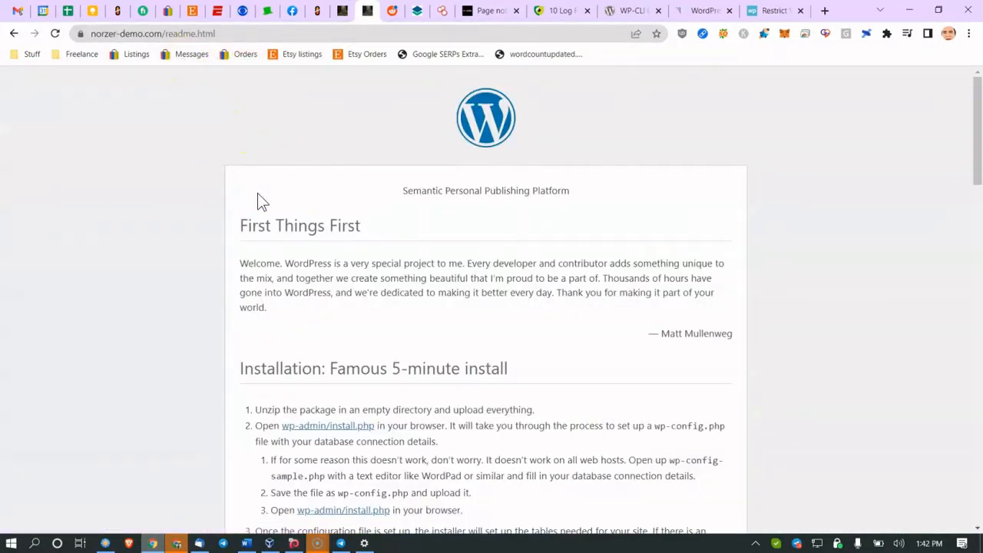
scroll(259, 201, "down", 12)
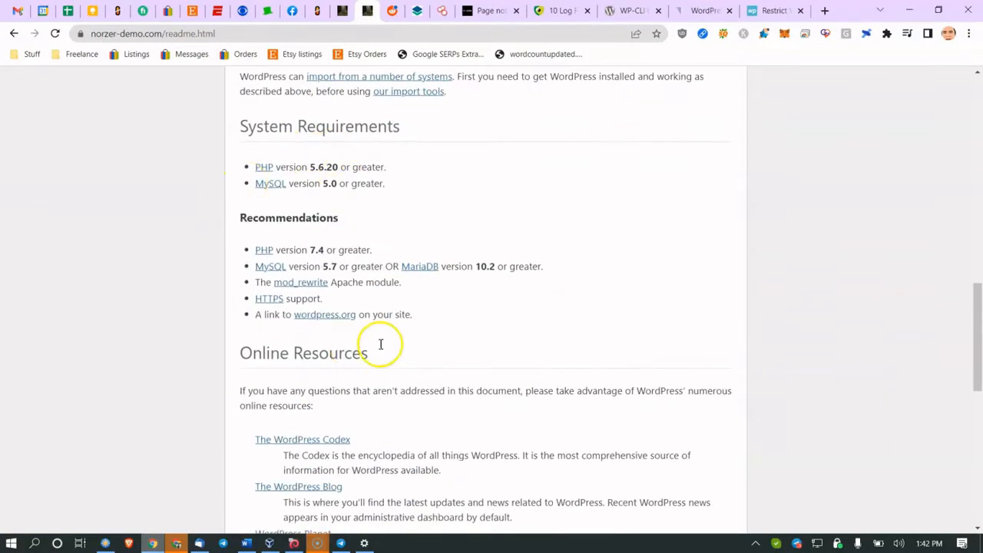
scroll(248, 175, "up", 15)
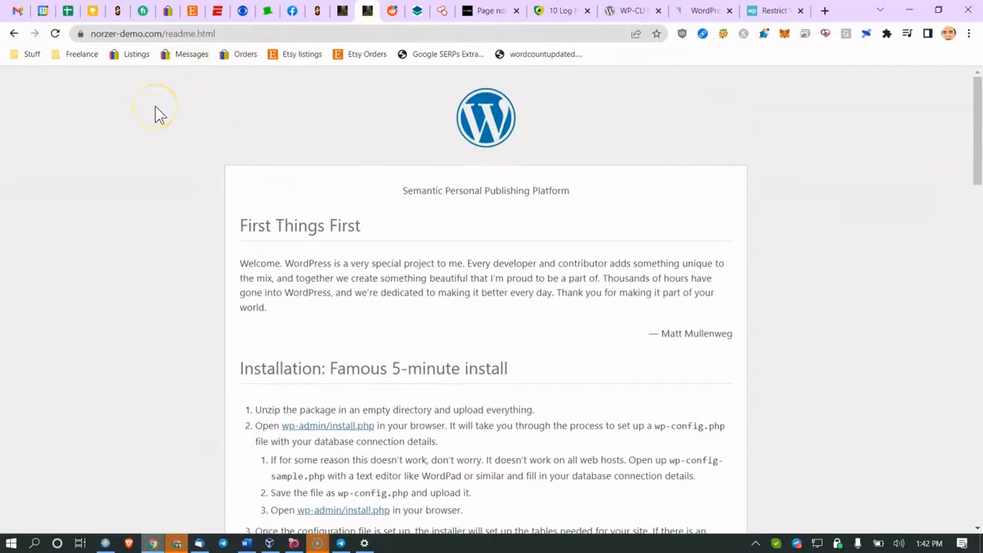
left_click_drag(257, 186, 297, 218)
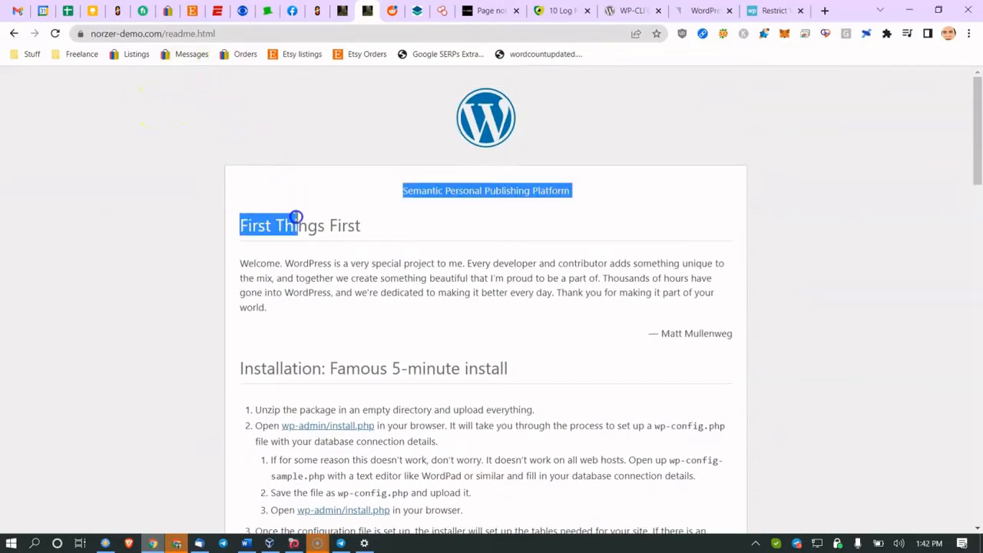
scroll(297, 212, "down", 2)
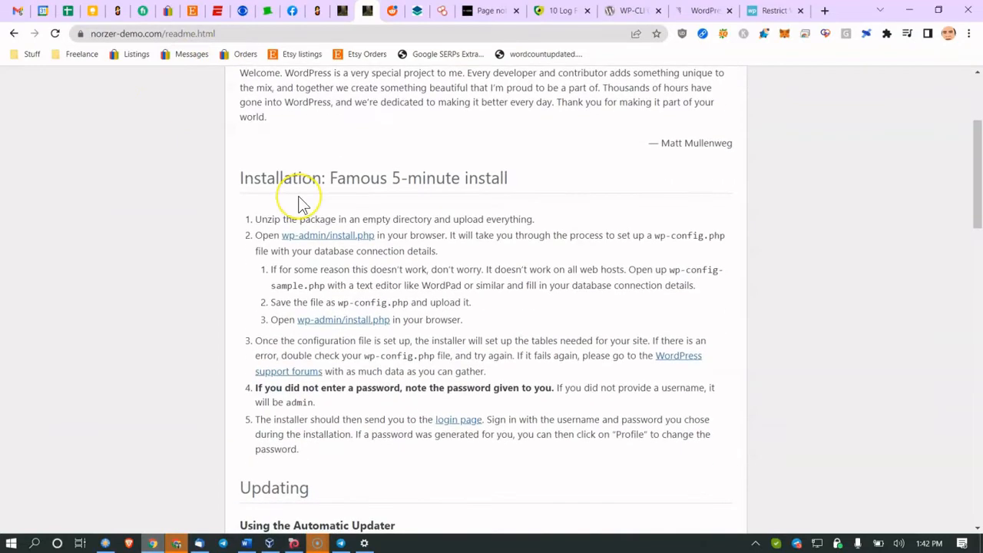
scroll(302, 205, "down", 2)
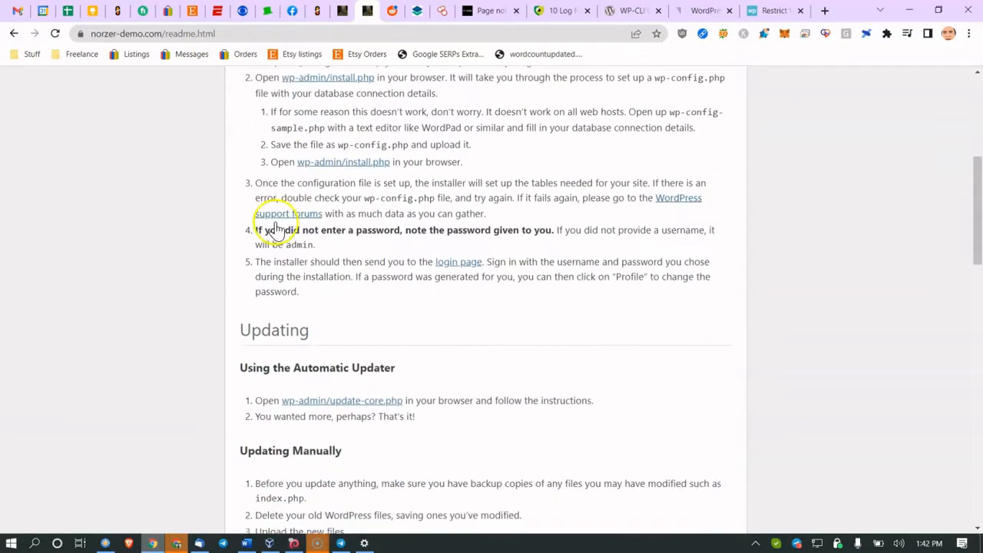
left_click(246, 543)
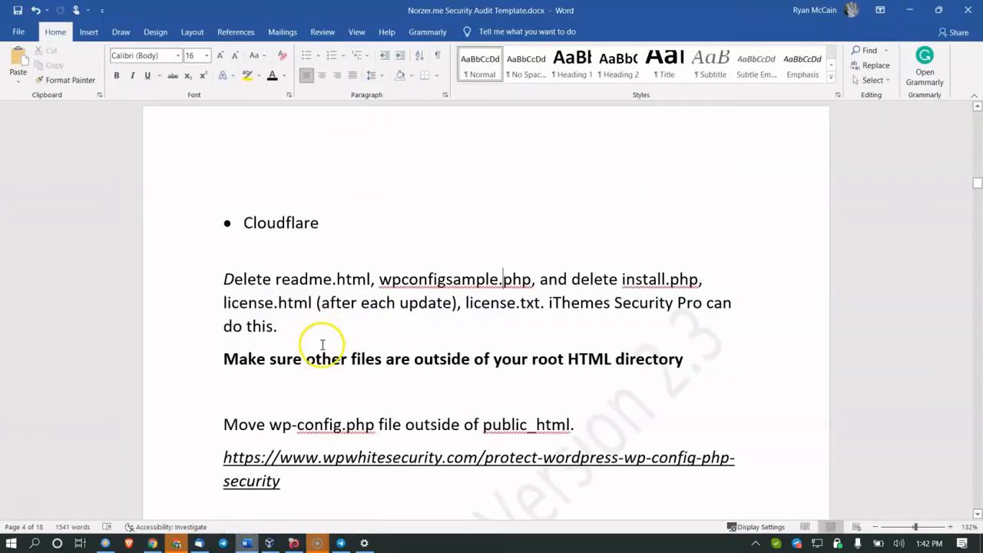
Step: Scroll to the Harden PHP item and follow its php-hardening-wordpress link on wpwhitesecurity.com
left_click(495, 314)
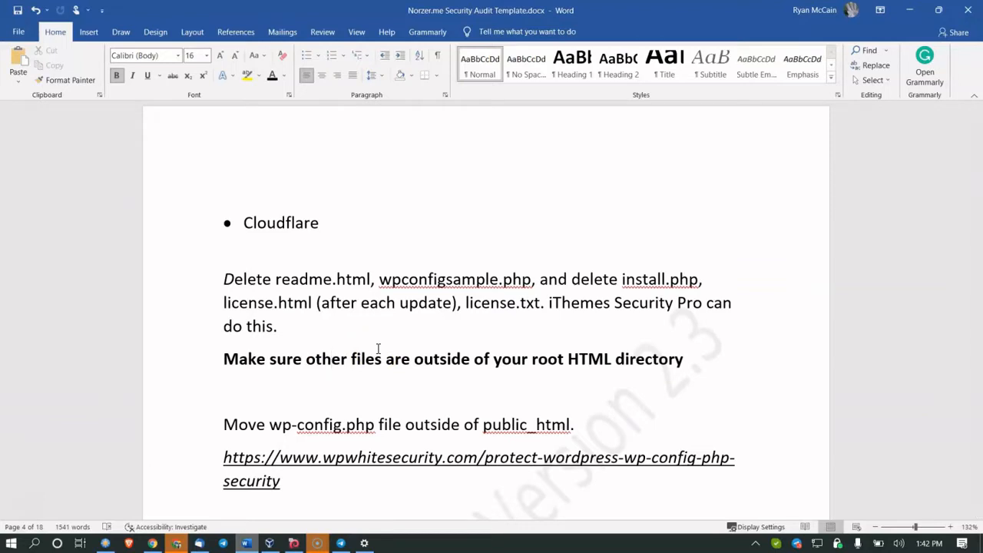
scroll(378, 348, "down", 1)
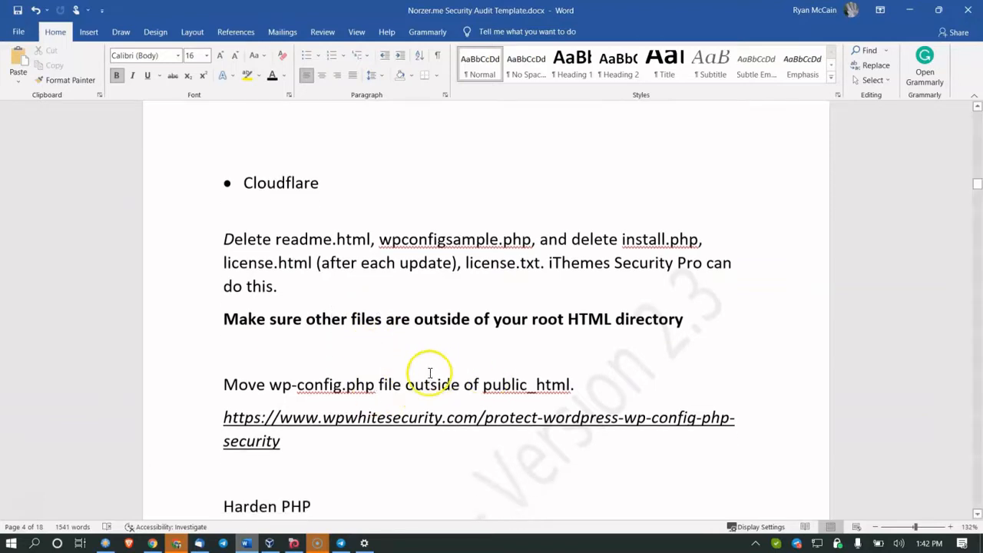
left_click_drag(343, 384, 444, 419)
left_click(318, 384)
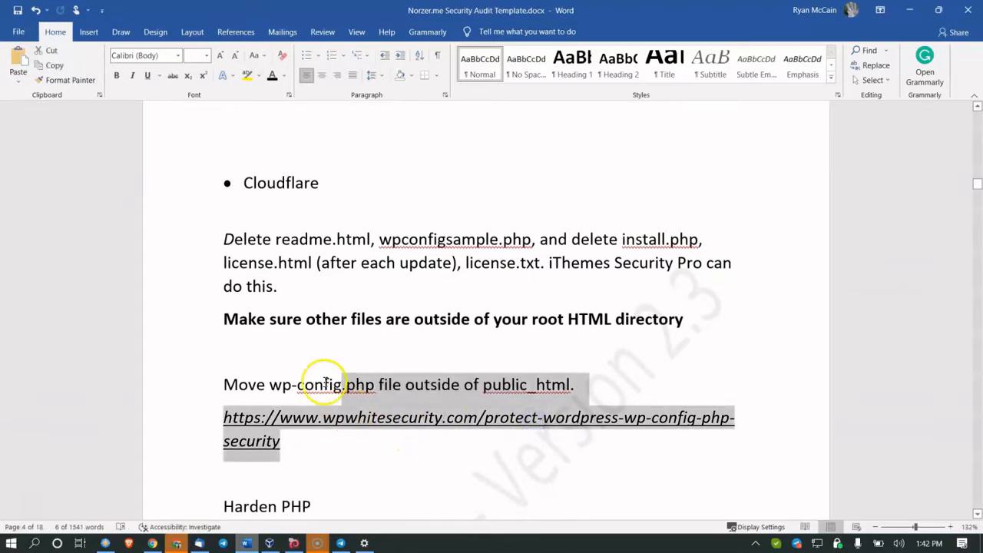
scroll(324, 380, "down", 2)
scroll(325, 381, "down", 3)
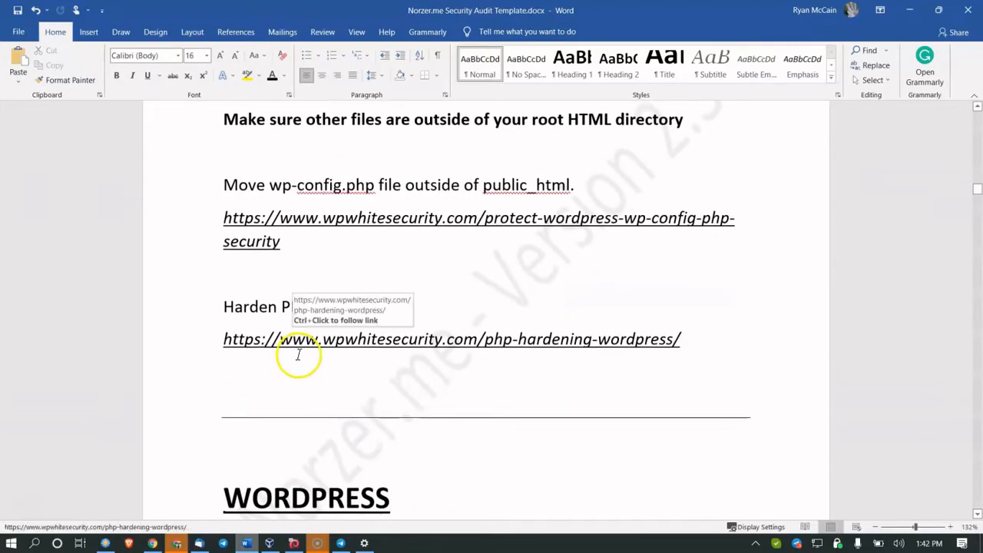
left_click(309, 347, "ctrl")
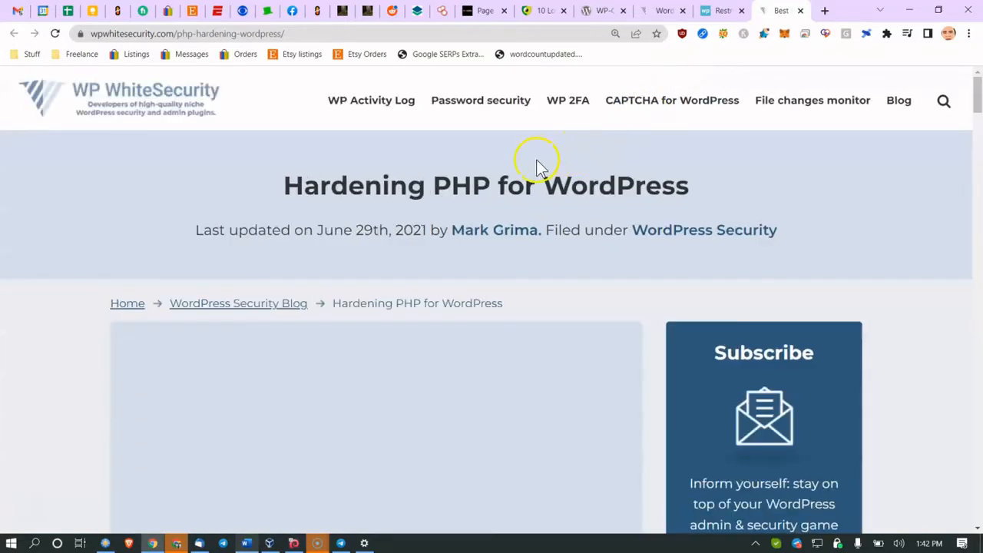
Step: Close the WP-CLI commands and Restrict WordPress Admin reference tabs
left_click(610, 13)
left_click(623, 11)
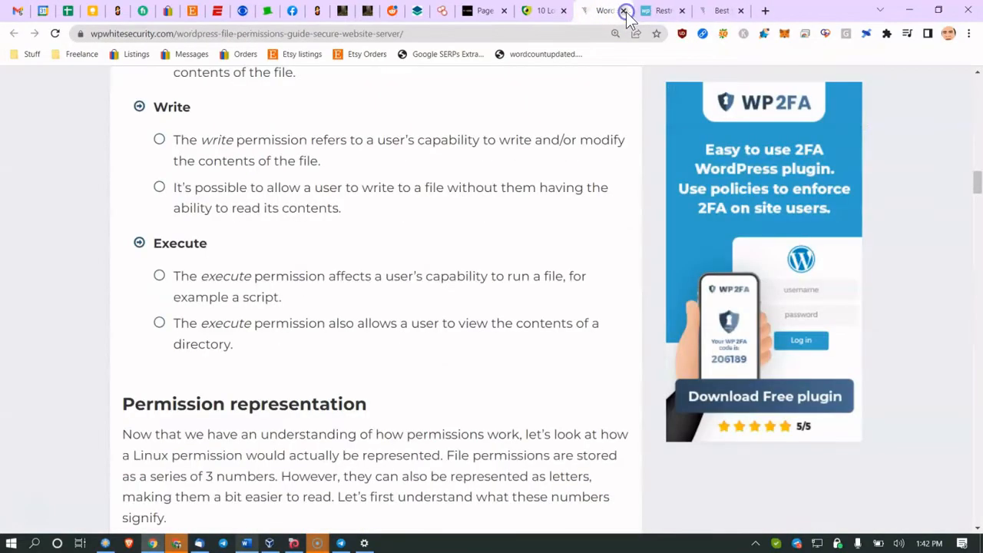
left_click(623, 11)
left_click(626, 11)
Step: Close the PHP security article, skim the log files article, and return to the Norzer tab
scroll(461, 243, "down", 15)
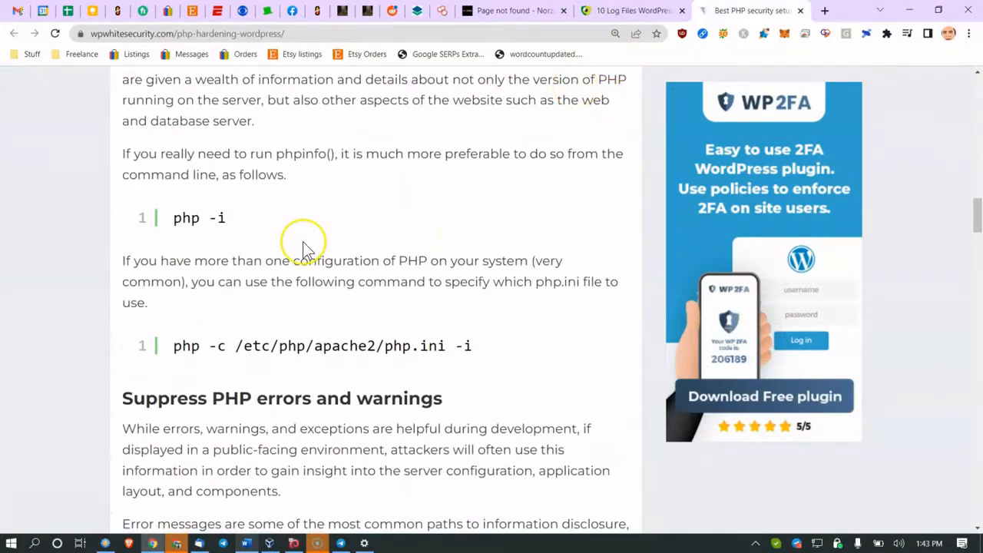
scroll(274, 314, "down", 13)
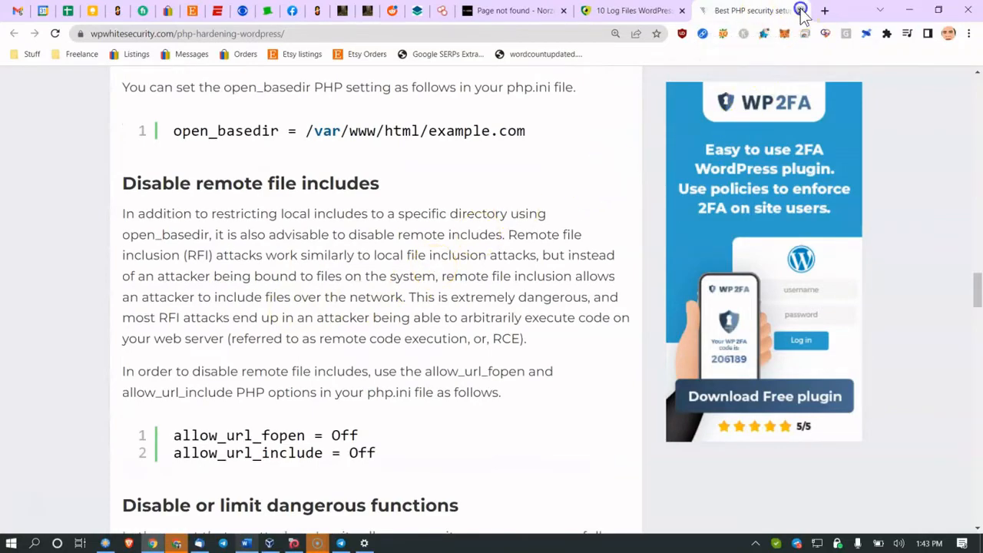
left_click(801, 11)
scroll(115, 227, "down", 5)
scroll(110, 236, "down", 5)
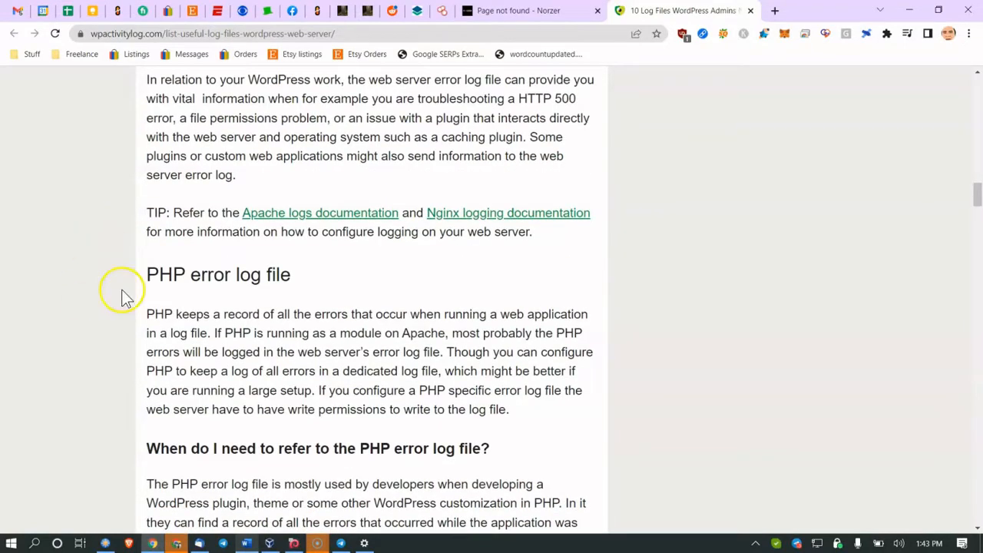
scroll(276, 269, "up", 4)
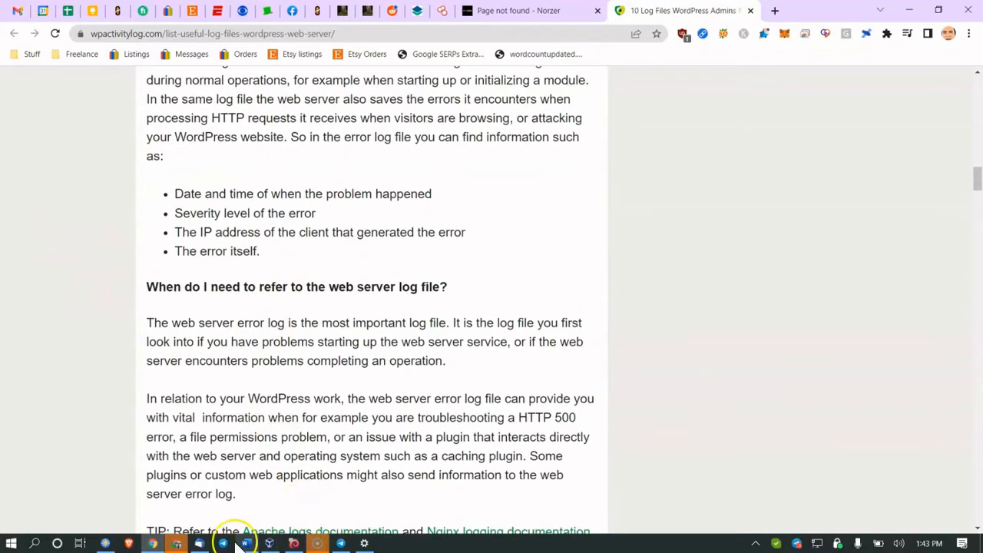
left_click(542, 10)
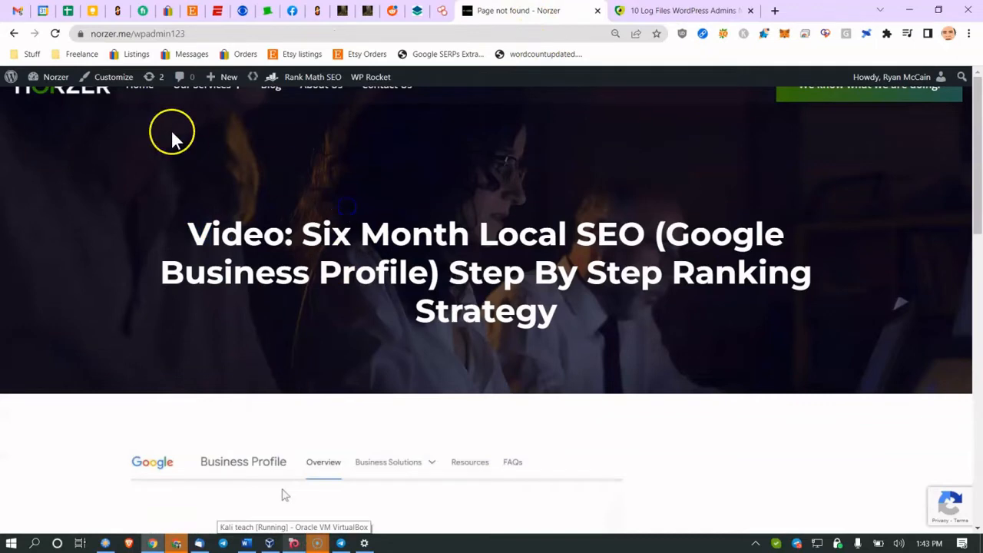
Step: Recheck the Shodan WordPress results, then bring the Word audit template forward at page 3
left_click(369, 11)
left_click(442, 11)
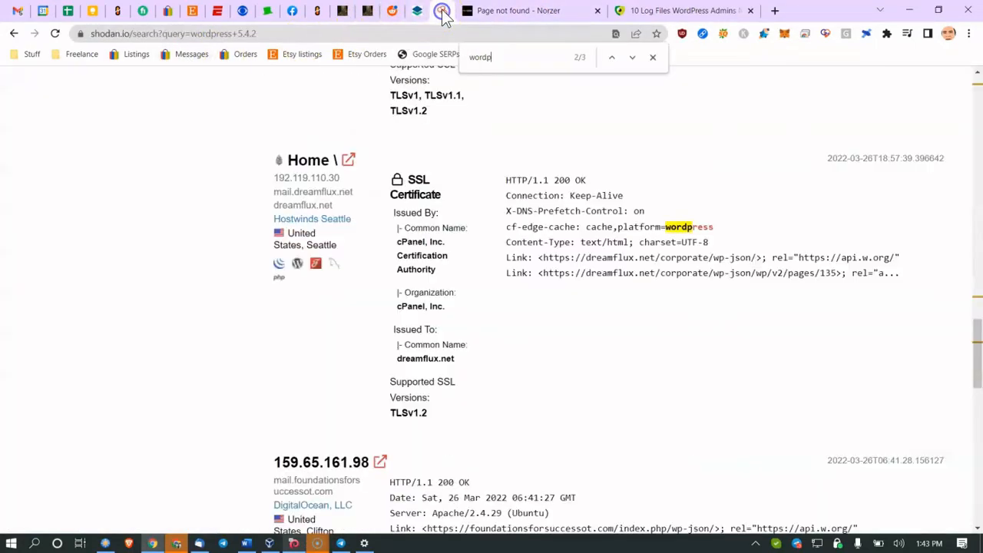
left_click(500, 11)
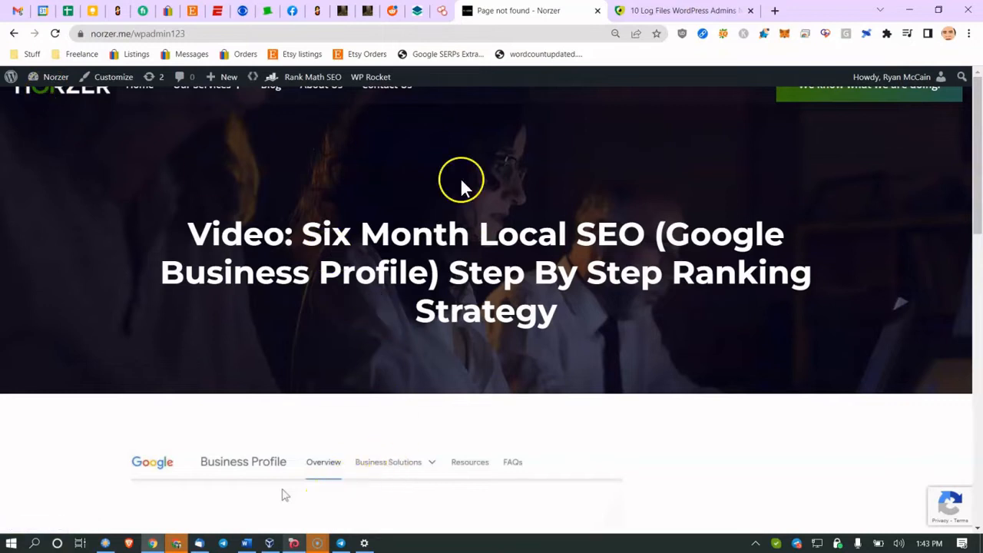
left_click(247, 542)
scroll(398, 278, "up", 10)
scroll(398, 278, "up", 5)
scroll(450, 120, "up", 3)
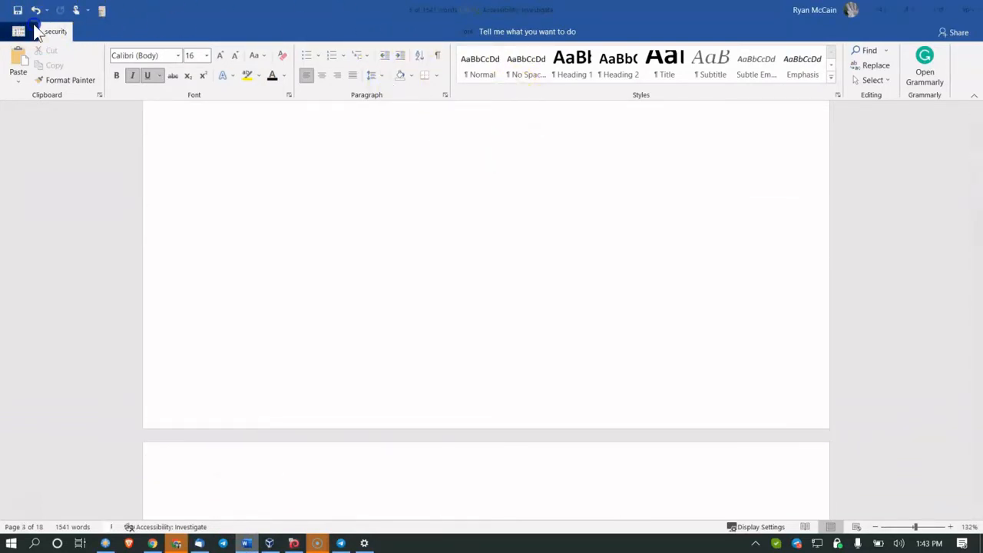
Step: Reopen the Norzer.me Security Audit Template from Word's recent files
left_click(35, 28)
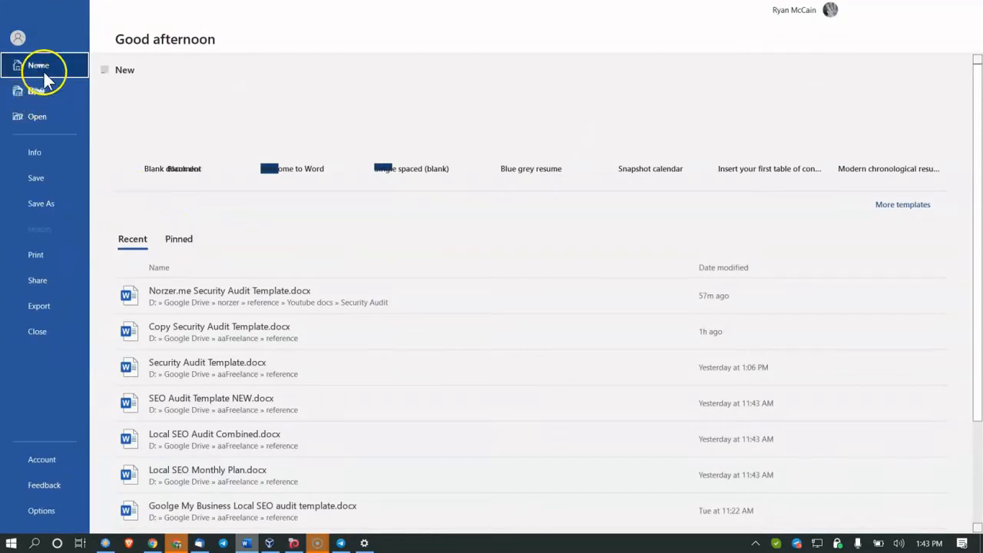
left_click(184, 292)
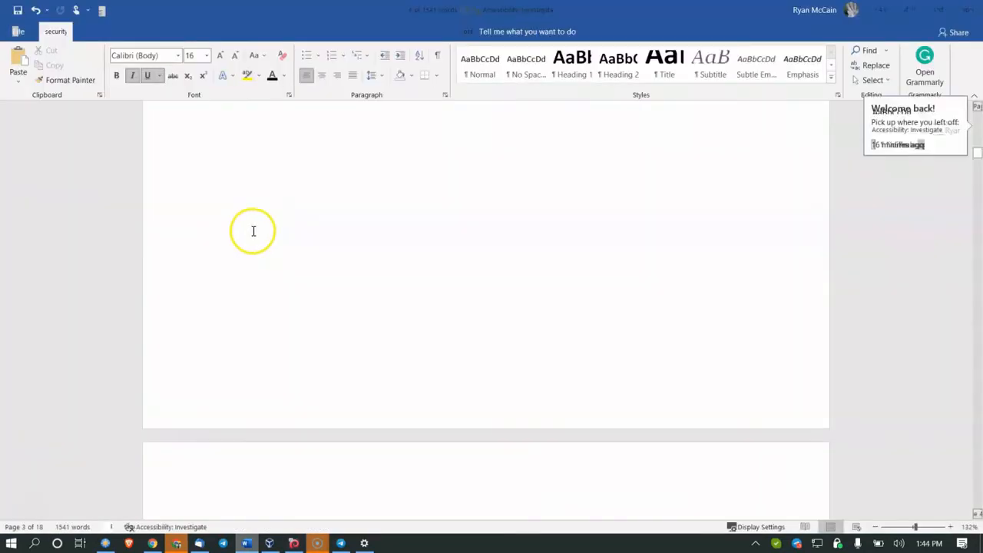
scroll(378, 243, "up", 7)
scroll(381, 243, "down", 12)
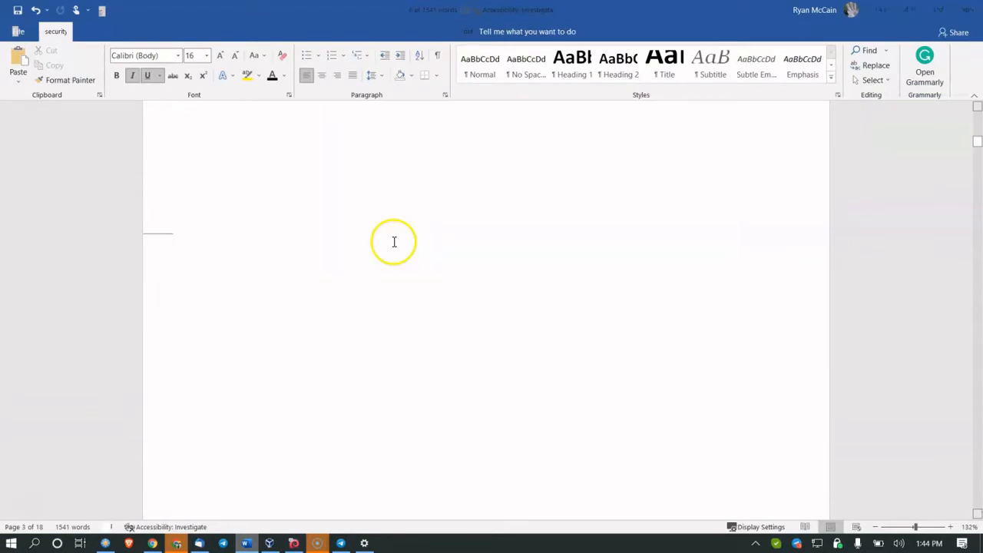
scroll(393, 245, "down", 5)
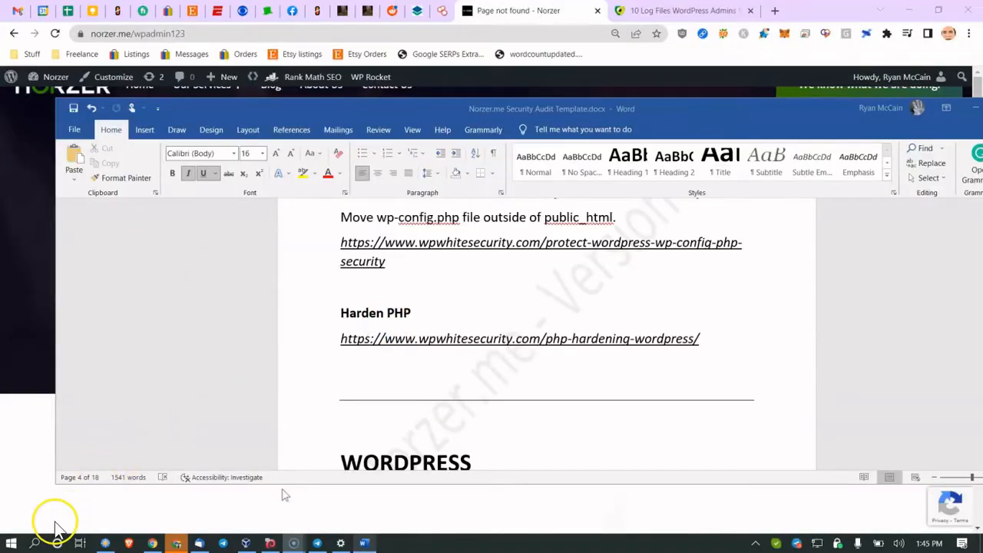
scroll(440, 380, "down", 5)
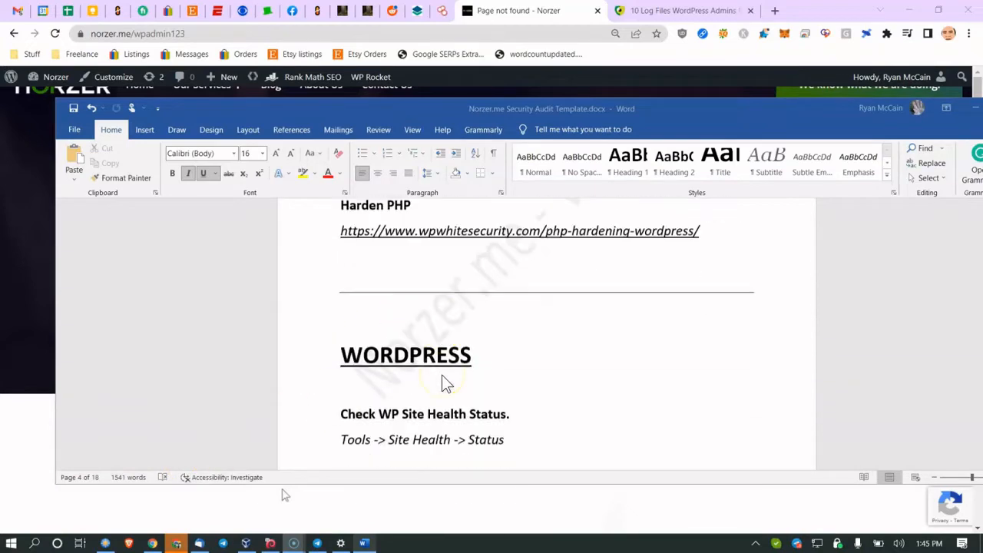
Step: Maximize the template at the WORDPRESS Site Health item, then switch to Chrome
double_click(779, 111)
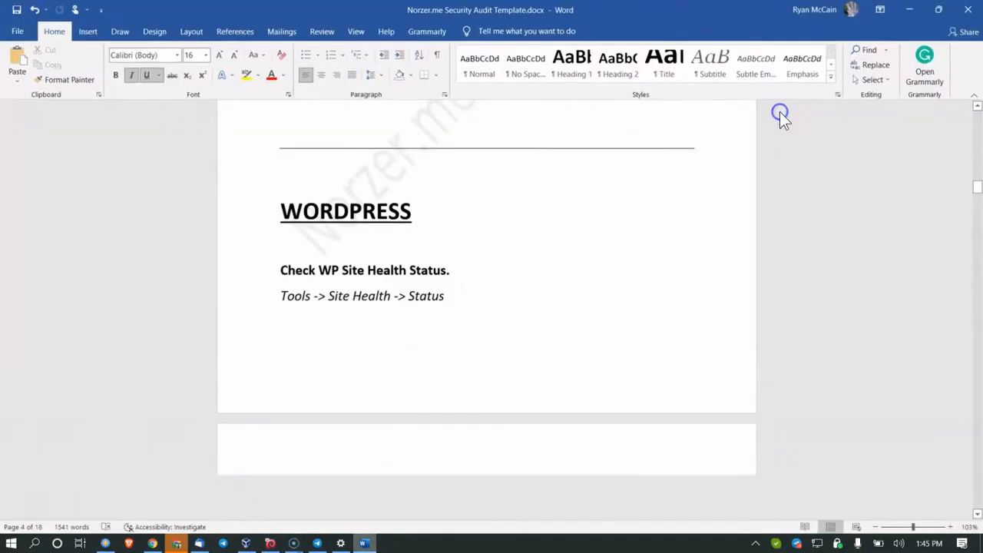
scroll(426, 263, "up", 3)
scroll(427, 257, "down", 8)
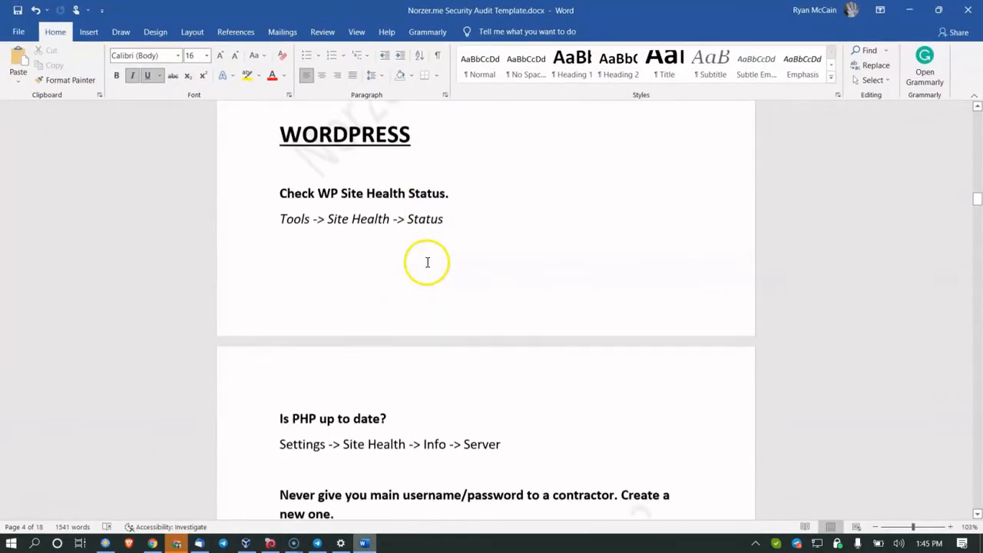
scroll(426, 262, "up", 3)
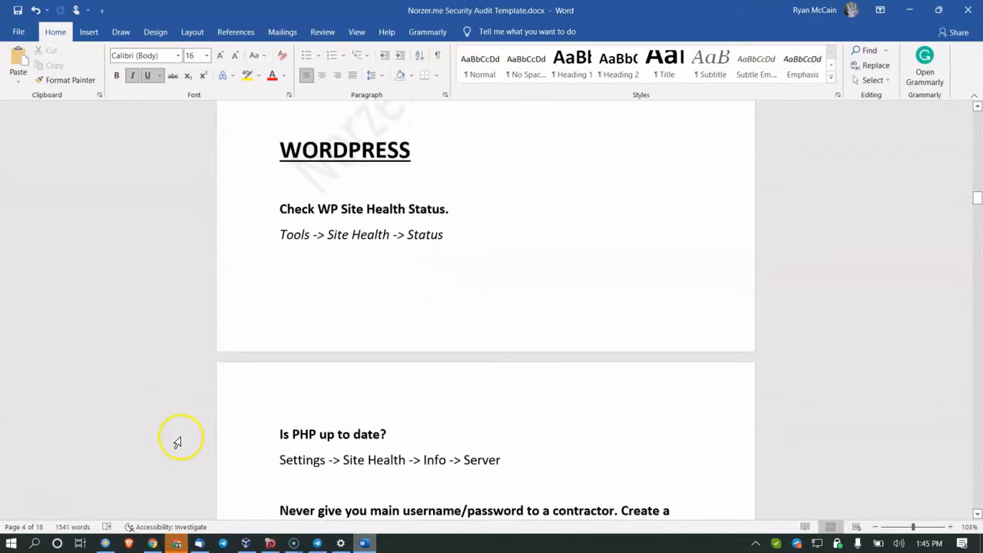
left_click(154, 543)
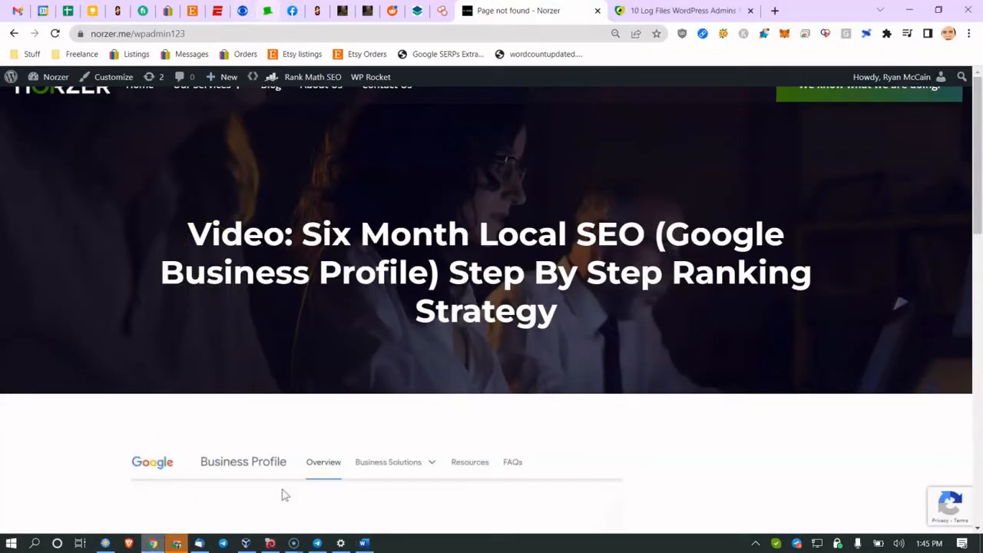
Step: Open Tools > Site Health and review its Good status with 3 recommended improvements
left_click(355, 13)
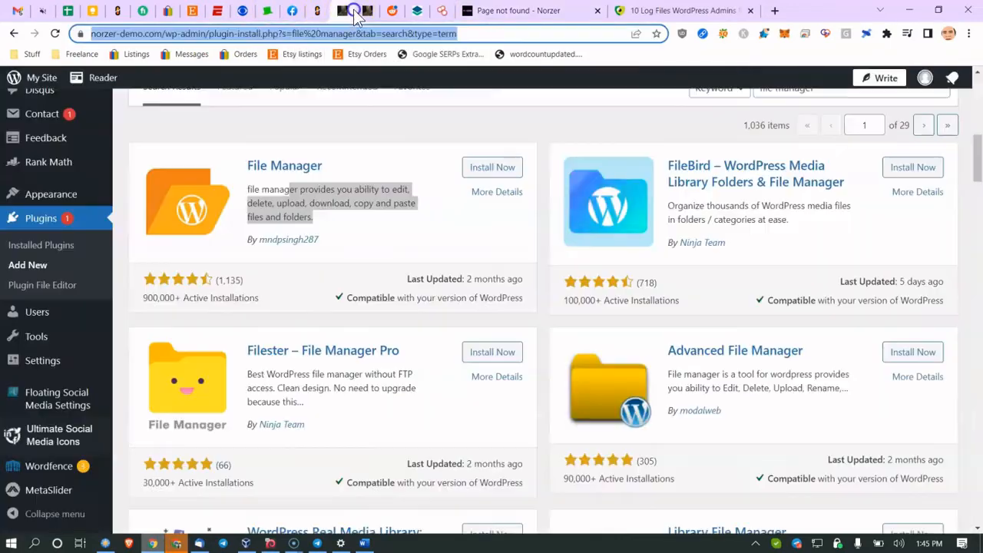
scroll(46, 231, "up", 10)
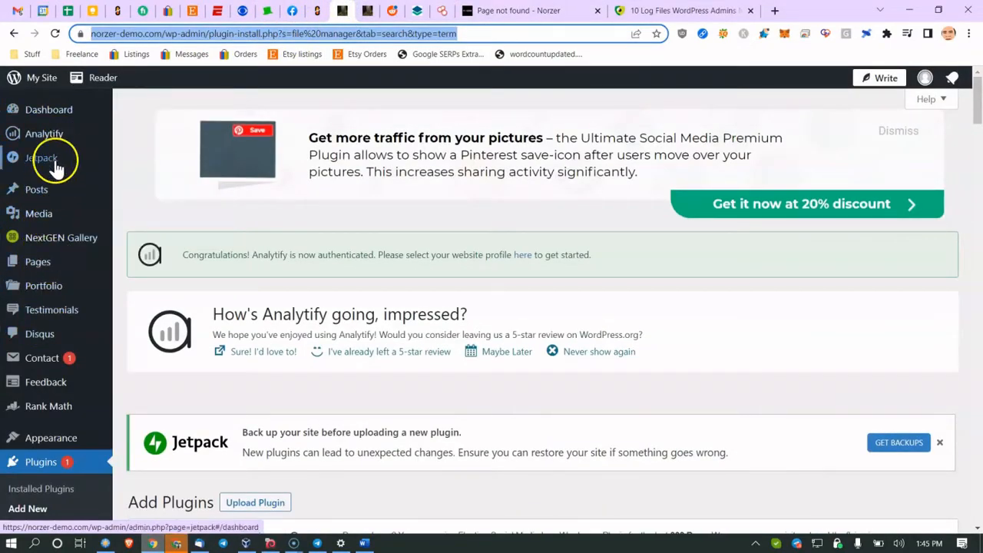
mouse_move(66, 109)
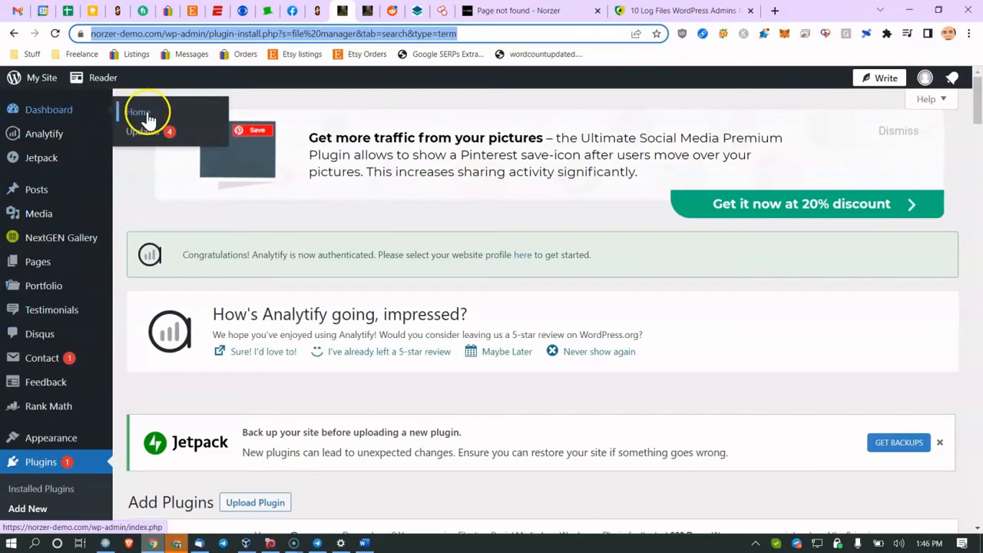
scroll(48, 384, "down", 3)
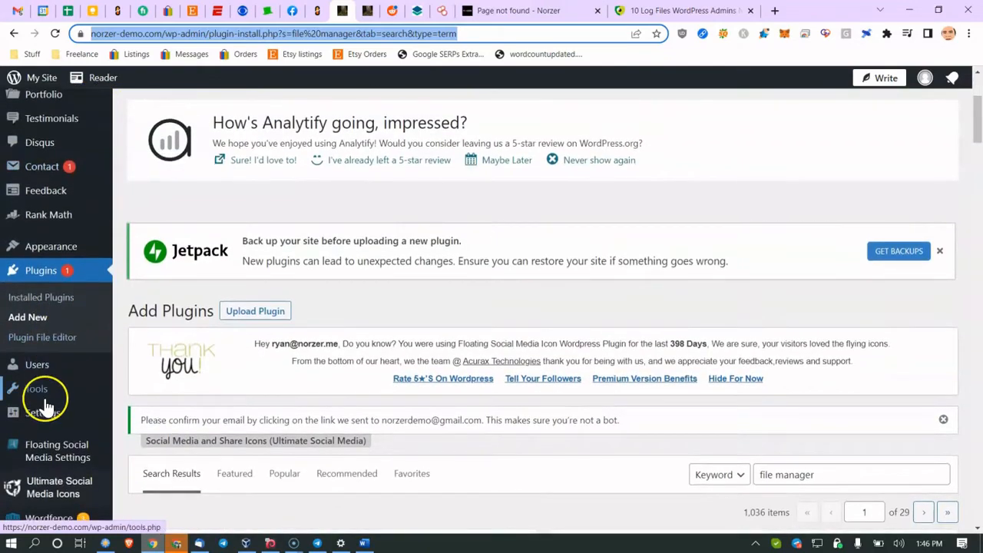
mouse_move(46, 392)
left_click(147, 435)
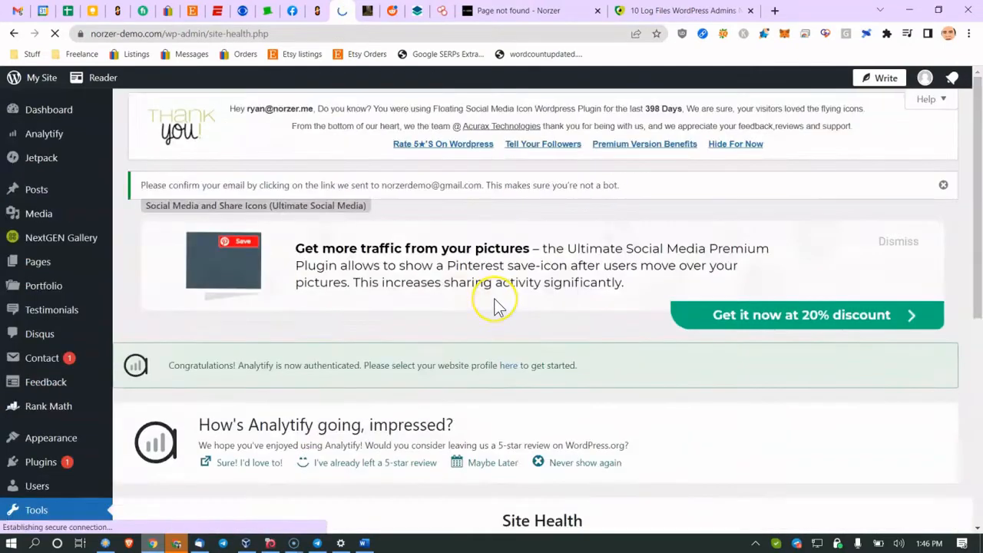
scroll(498, 308, "down", 3)
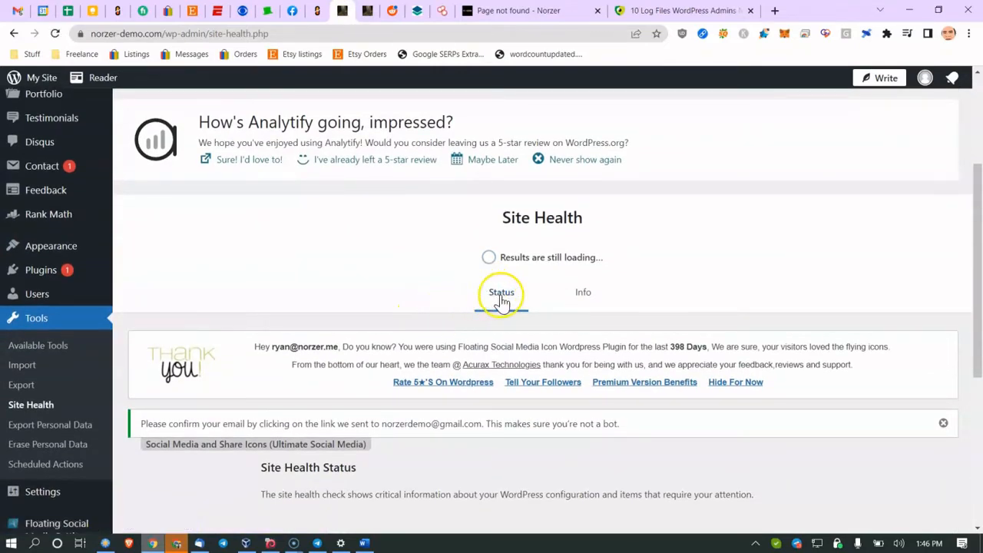
scroll(533, 246, "down", 1)
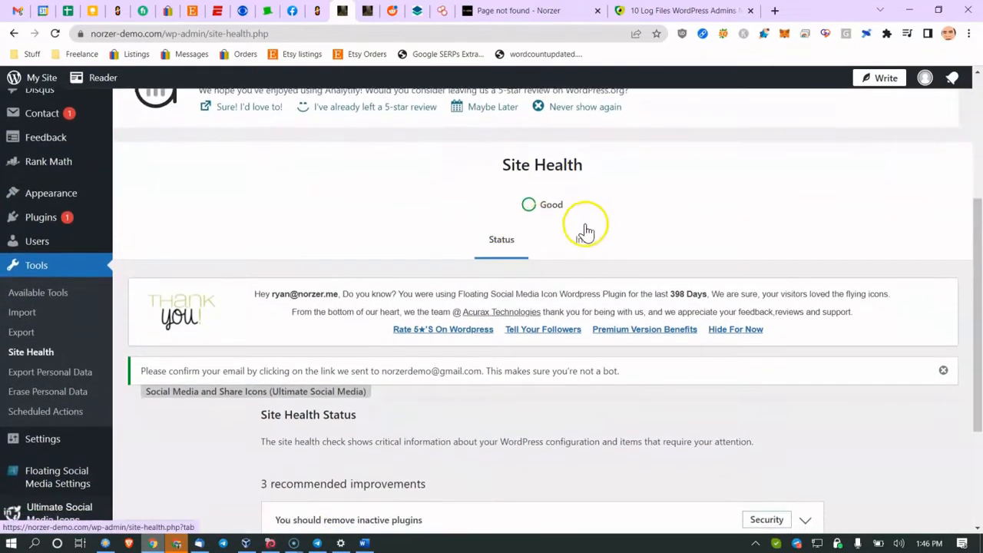
Step: Browse the Site Health Info sections, then return to the Word checklist
left_click(580, 231)
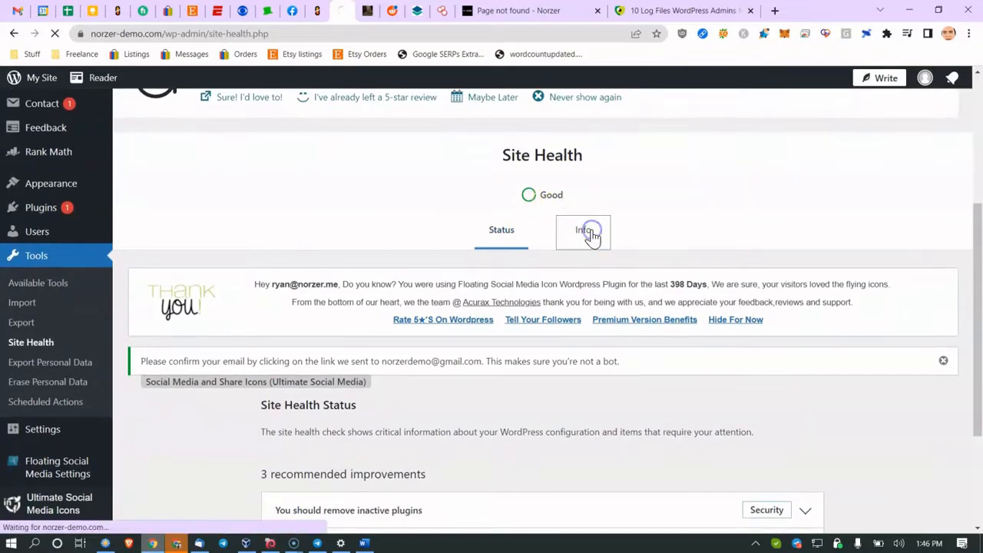
scroll(534, 261, "down", 3)
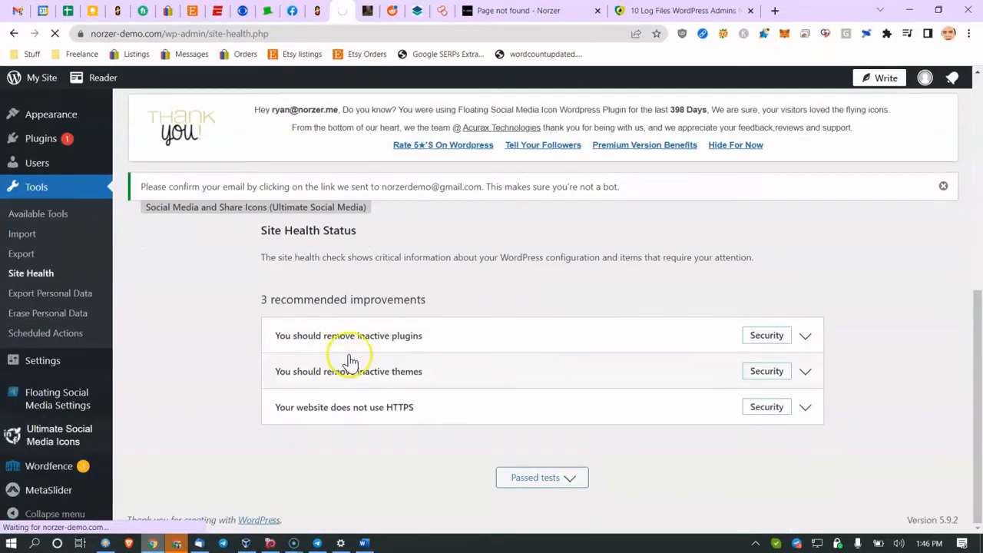
scroll(500, 413, "down", 8)
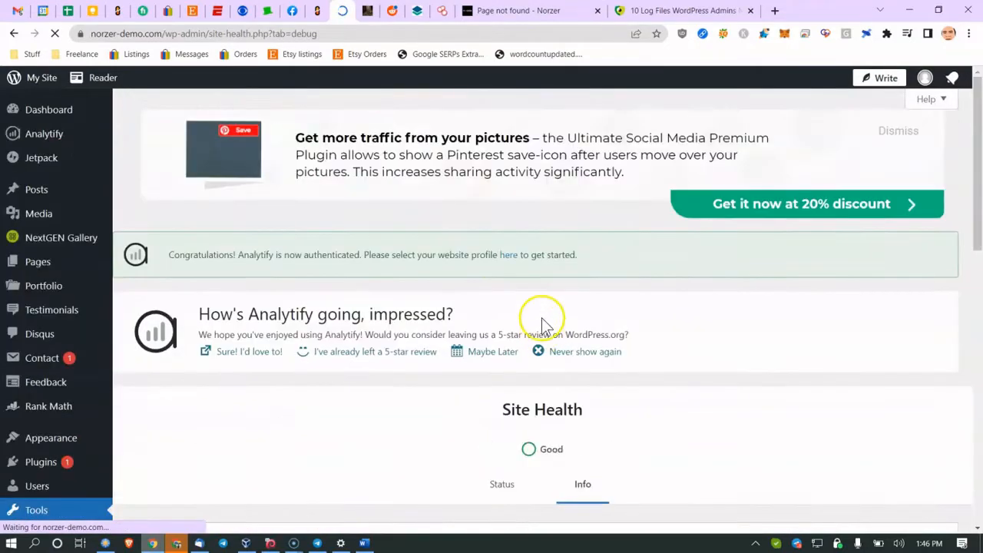
scroll(482, 327, "down", 3)
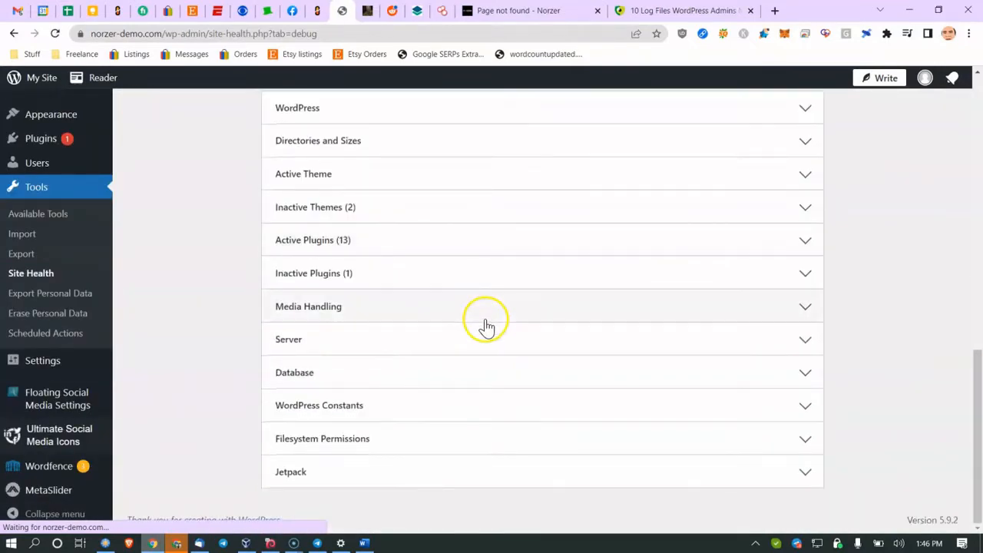
left_click(361, 540)
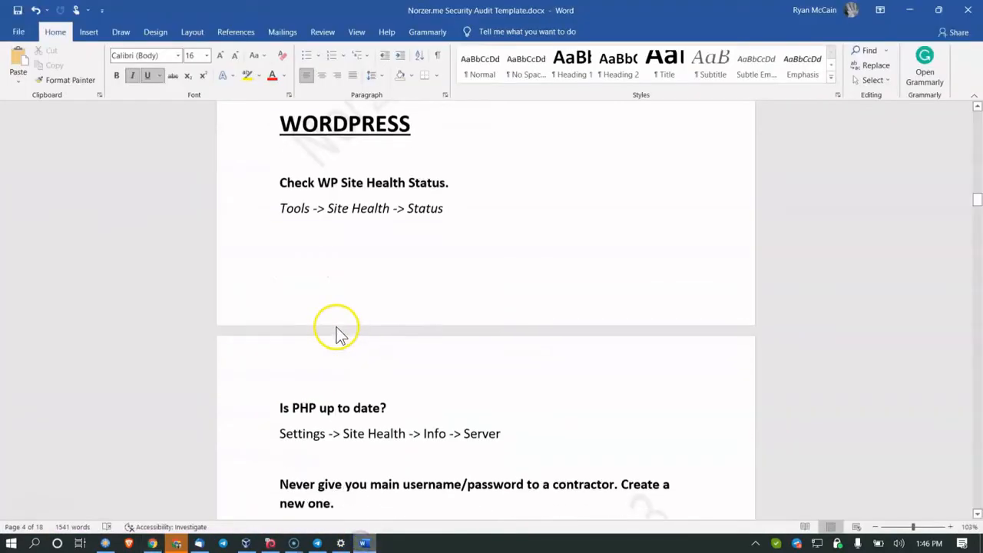
Step: Check the Settings -> Site Health path noted in the 'Is PHP up to date?' item
scroll(330, 346, "down", 1)
left_click(308, 376)
left_click_drag(303, 400, 400, 406)
left_click(400, 405)
left_click(424, 401)
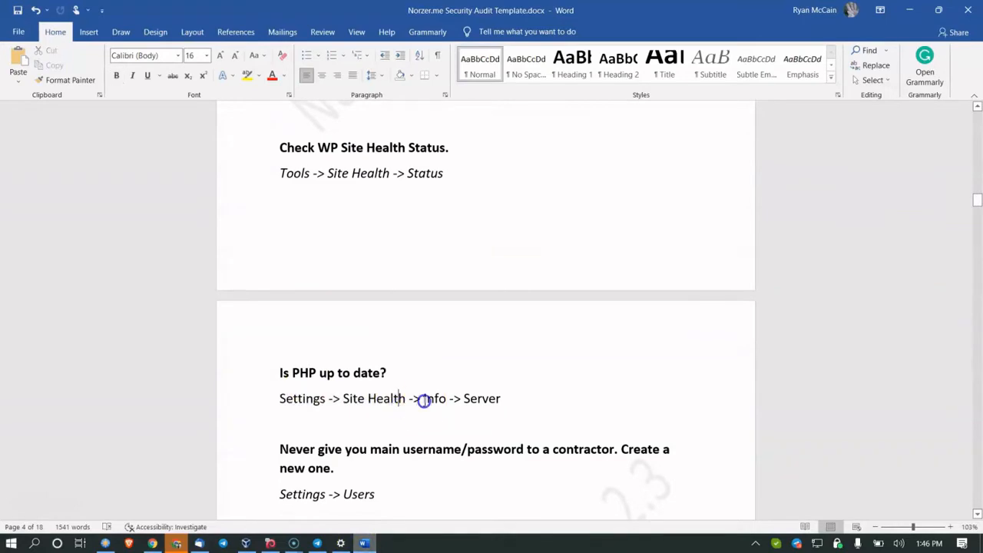
Step: Expand Site Health's Server section, highlight PHP version 7.4.28, and return to Word
left_click(152, 542)
scroll(394, 320, "up", 4)
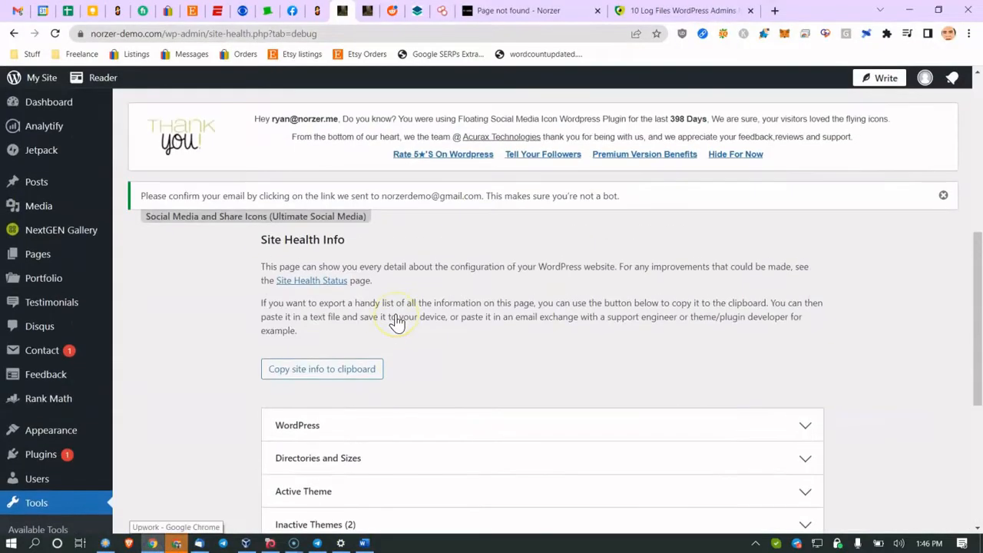
scroll(394, 322, "down", 2)
scroll(409, 326, "up", 5)
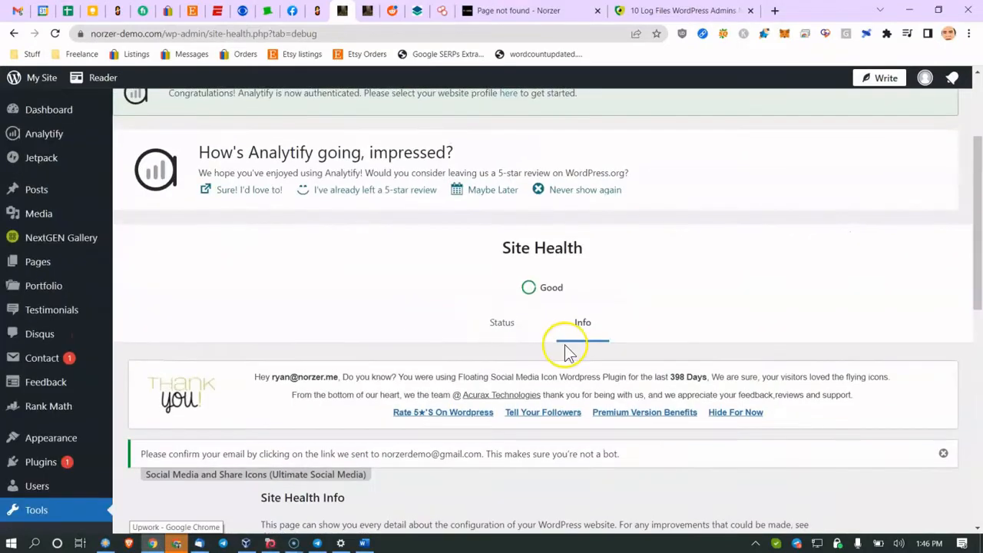
scroll(579, 340, "down", 5)
scroll(555, 346, "down", 3)
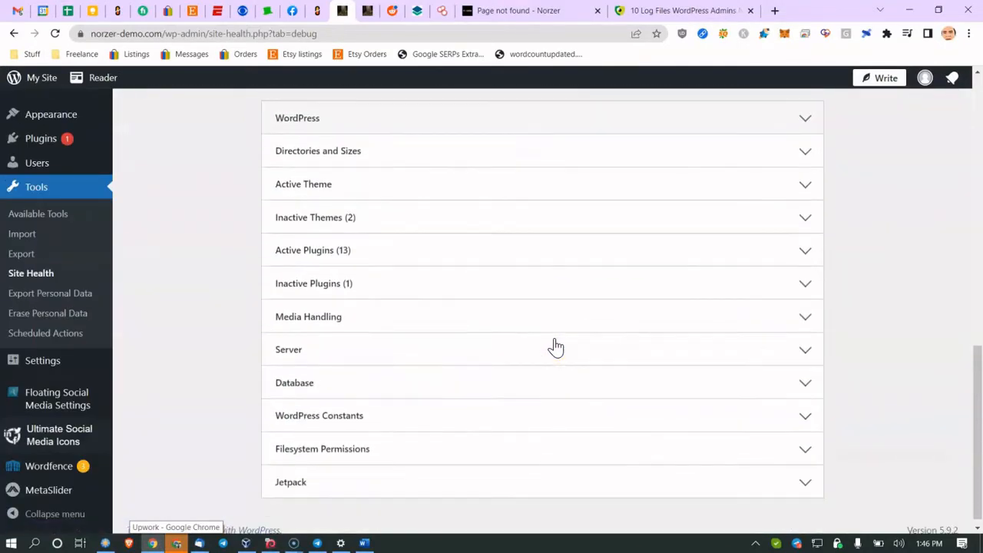
left_click(642, 344)
scroll(641, 345, "down", 3)
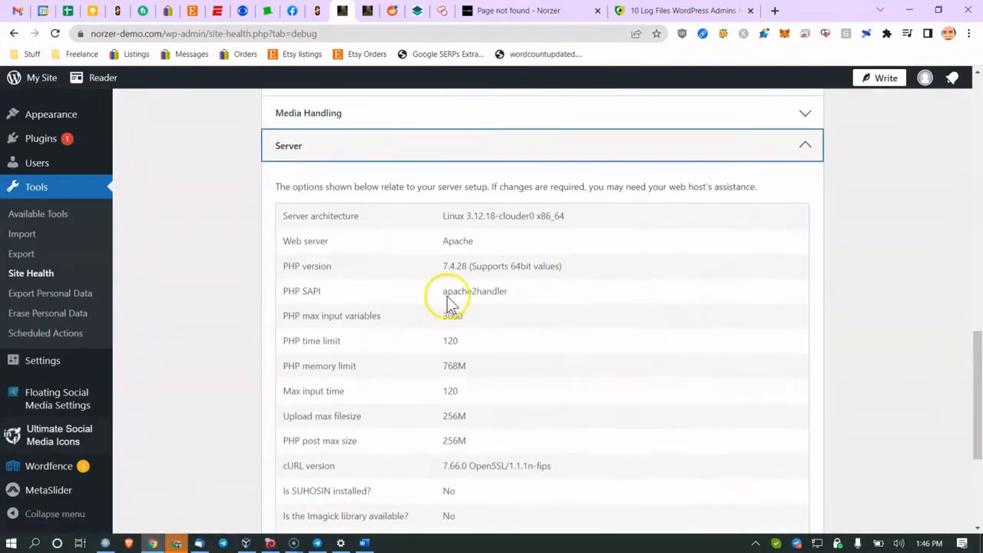
left_click_drag(395, 274, 516, 272)
left_click(516, 273)
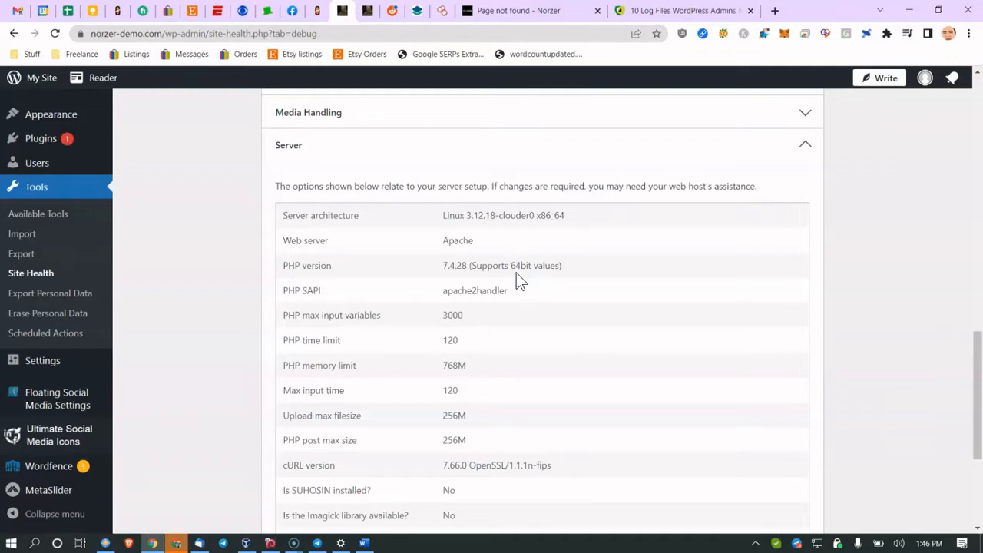
left_click_drag(444, 265, 500, 275)
left_click(365, 543)
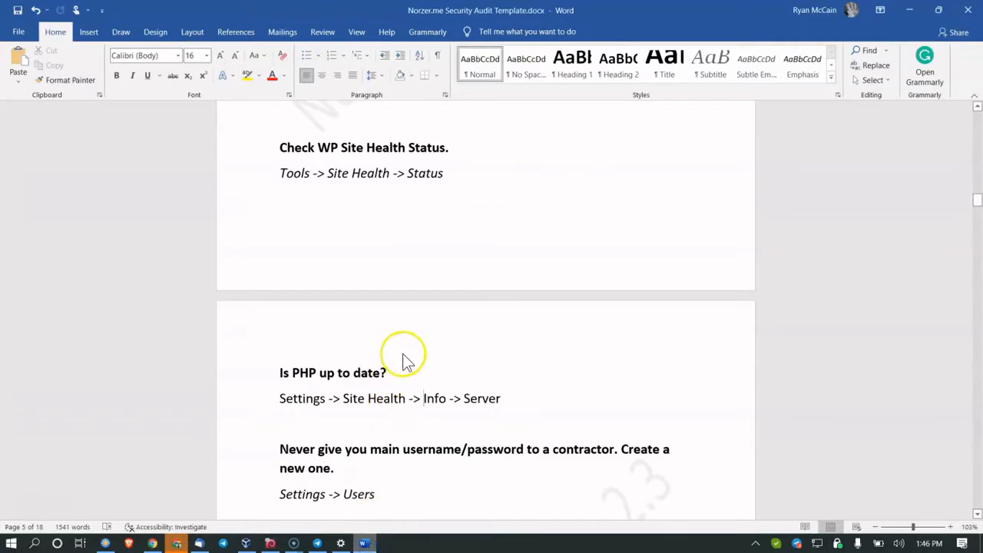
Step: Scroll to the user-access checks, mark the Change the admin username heading, then bring up VirtualBox
scroll(402, 357, "down", 1)
scroll(403, 353, "down", 1)
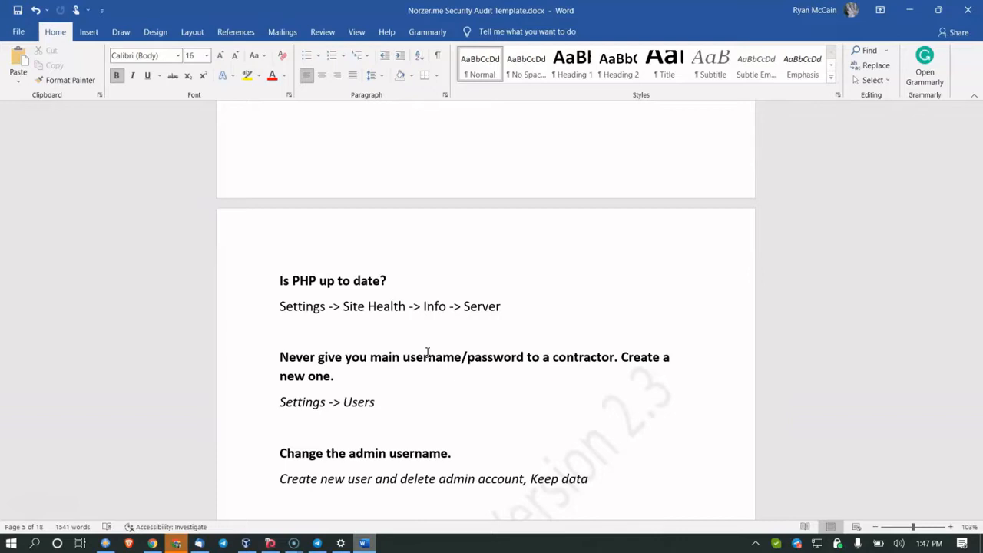
scroll(423, 347, "down", 3)
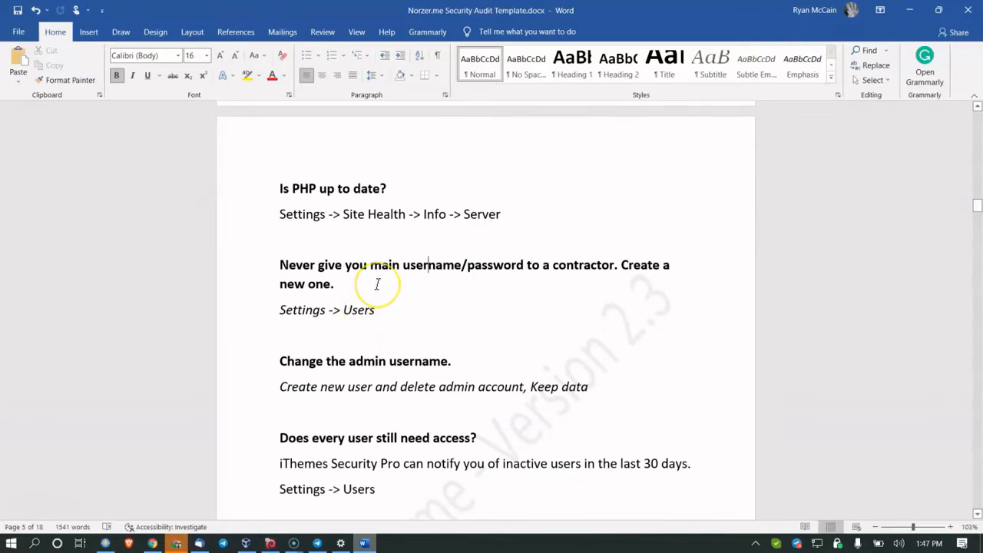
scroll(378, 281, "down", 1)
scroll(377, 281, "down", 1)
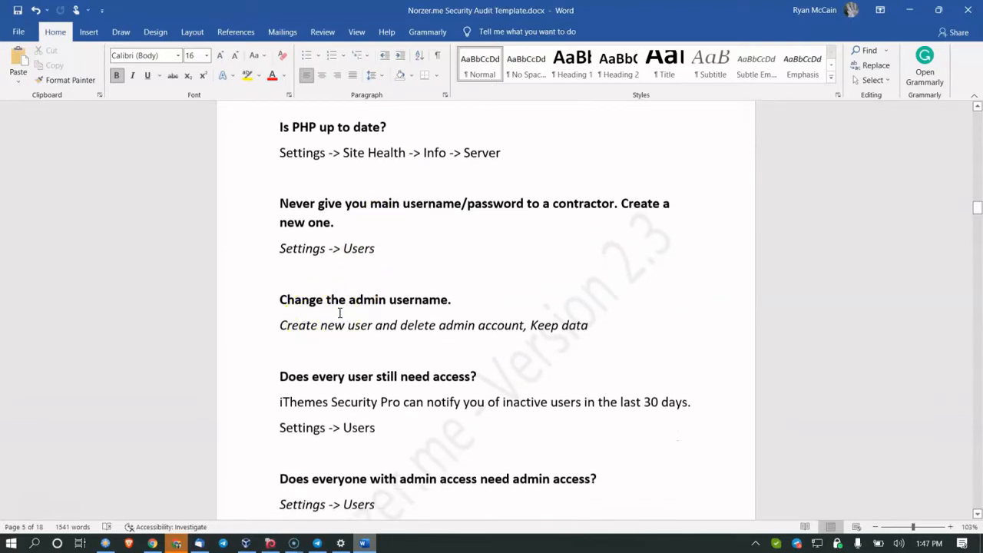
left_click(340, 313)
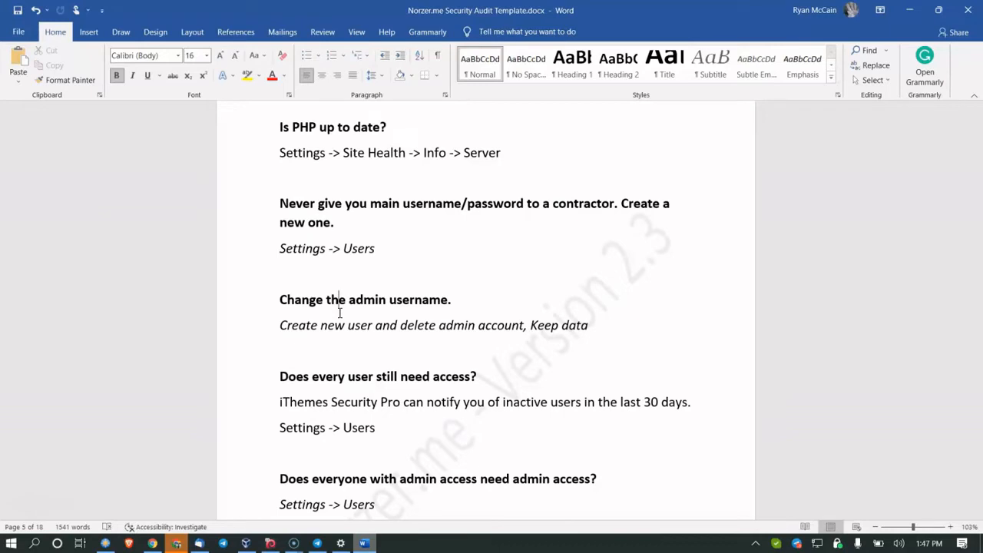
left_click(340, 312)
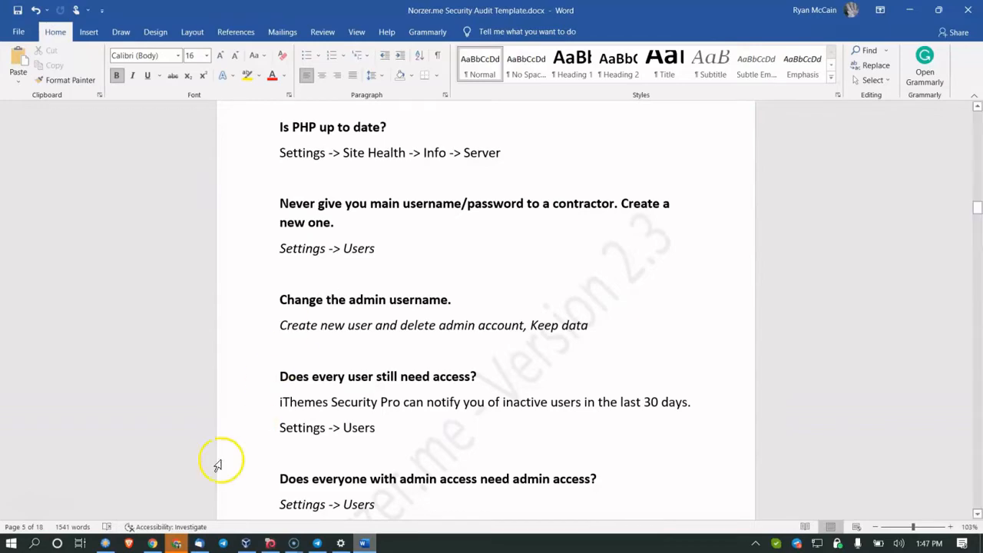
left_click(270, 544)
Step: Log into the Kali virtual machine with the account password
left_click(472, 278)
type("•••••")
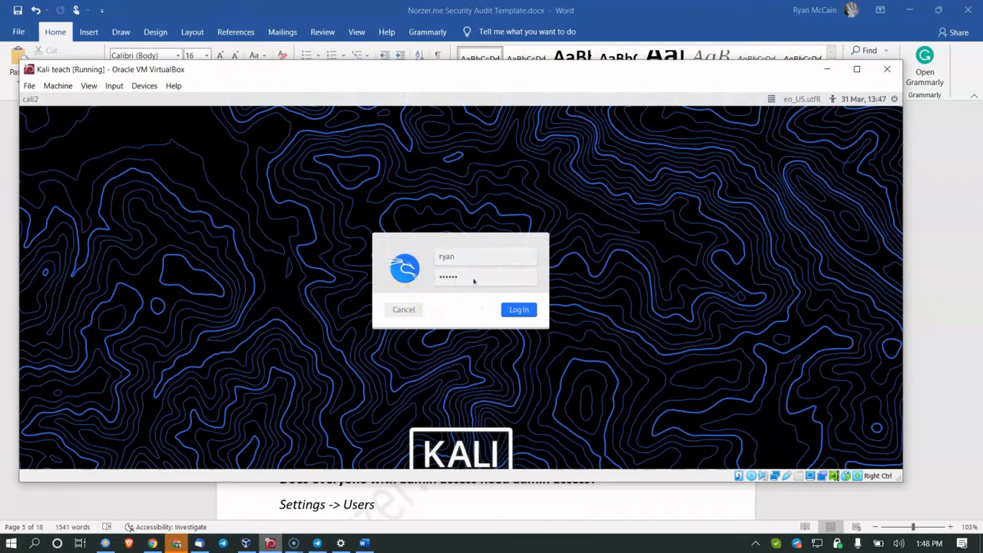
key("Return")
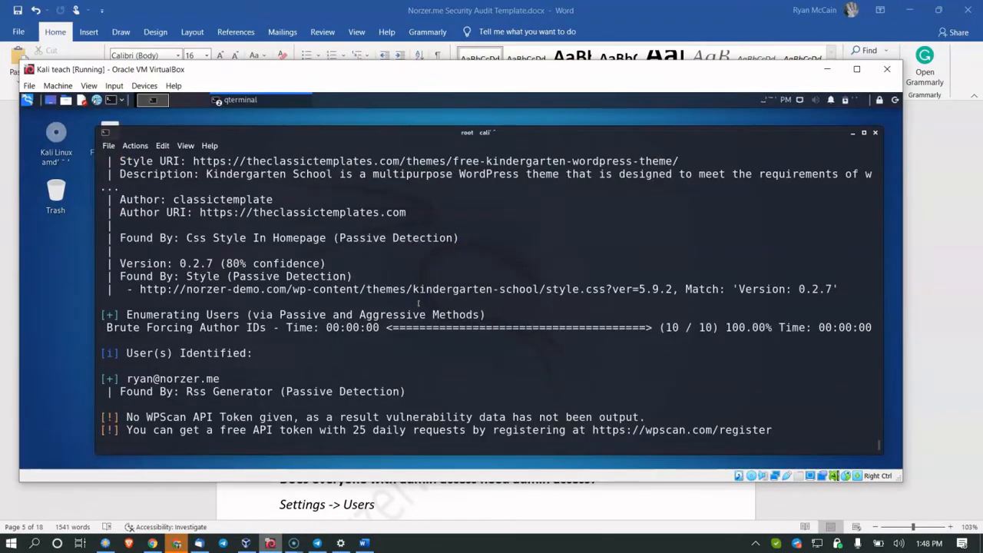
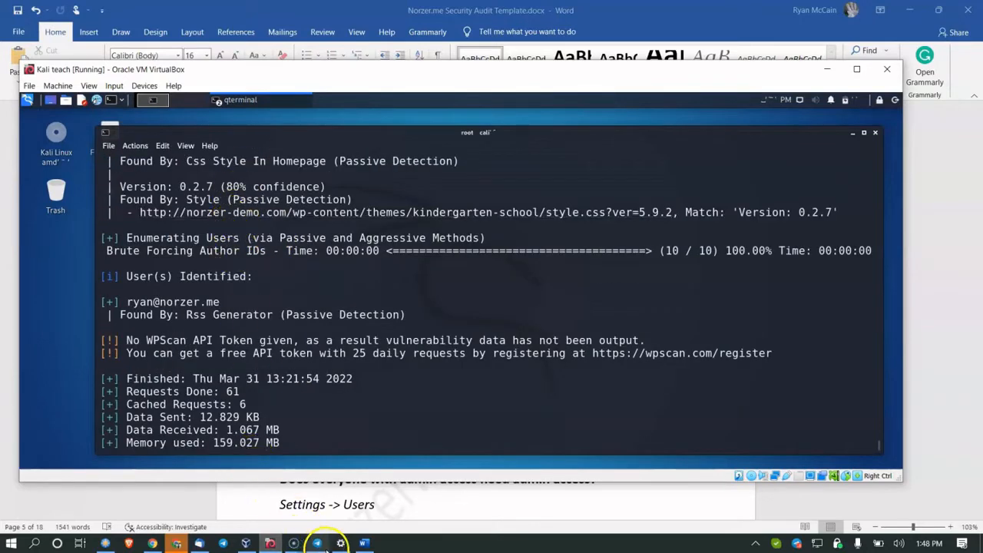
Step: Glance at the Word audit, then return to WordPress Site Health showing PHP 7.4.28
left_click(364, 543)
scroll(344, 373, "down", 1)
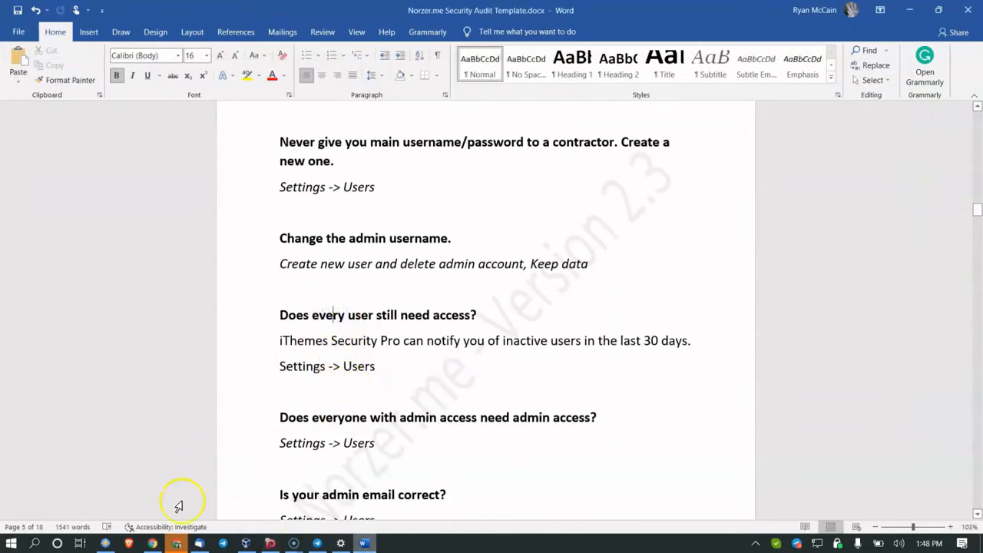
left_click(153, 542)
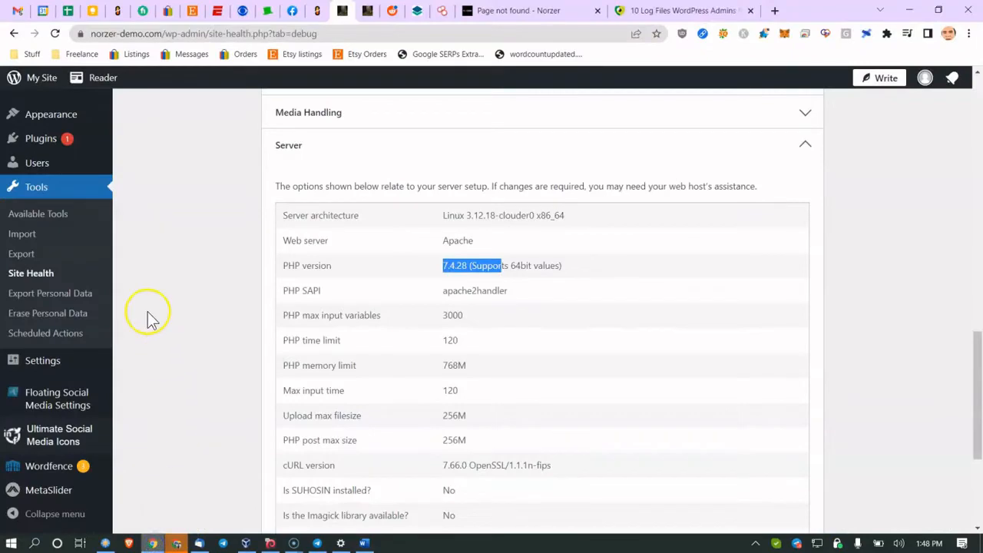
Step: Open Users > All Users in WordPress admin and scroll down to the users table
left_click(68, 167)
left_click(157, 166)
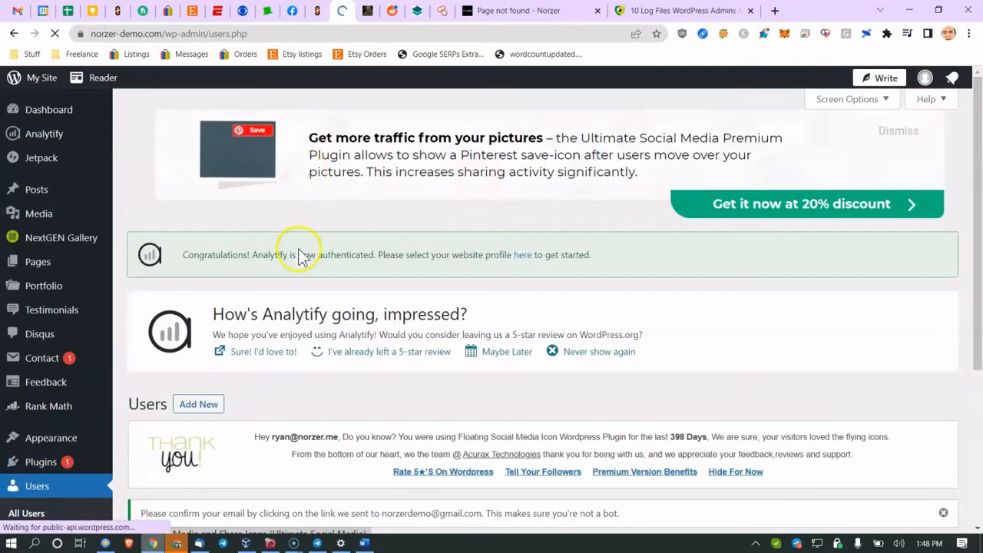
scroll(300, 249, "down", 3)
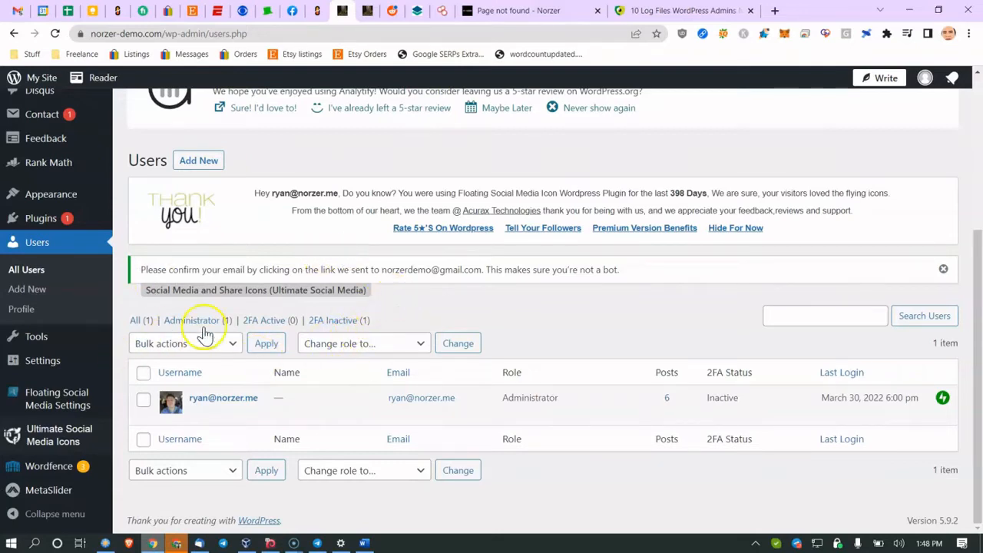
Step: In the audit, highlight the inactive-users note and mark the iThemes line
left_click(364, 543)
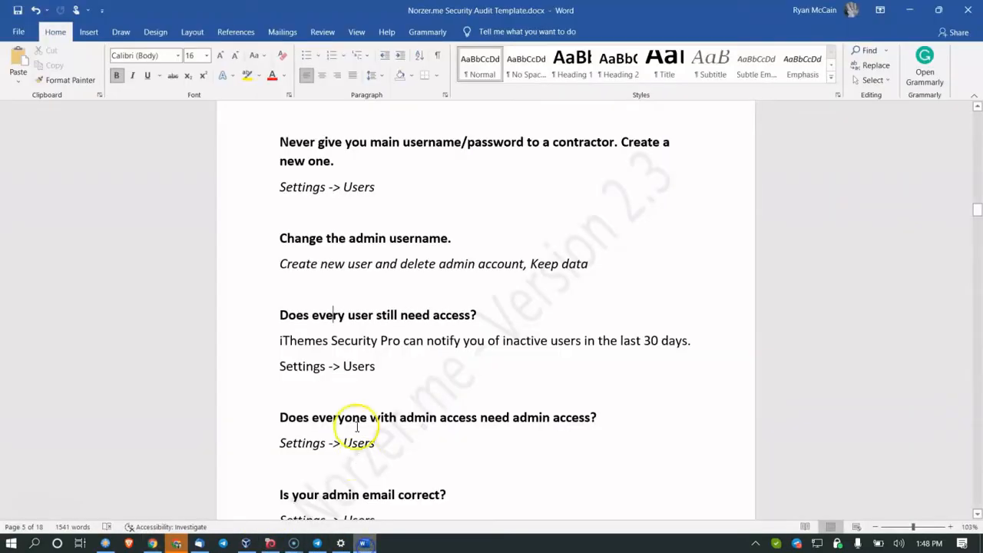
left_click_drag(382, 345, 479, 345)
left_click(482, 346)
left_click(304, 341)
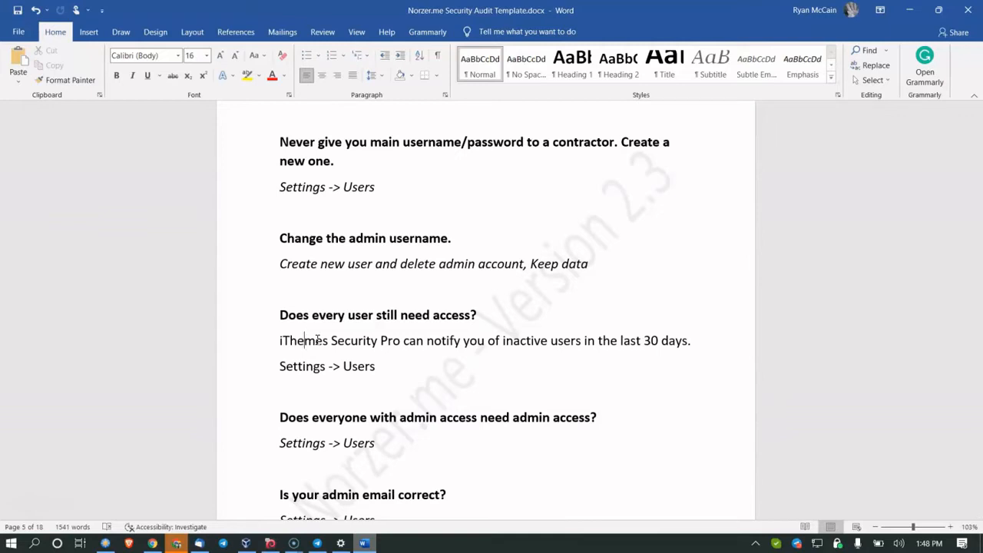
scroll(330, 322, "down", 2)
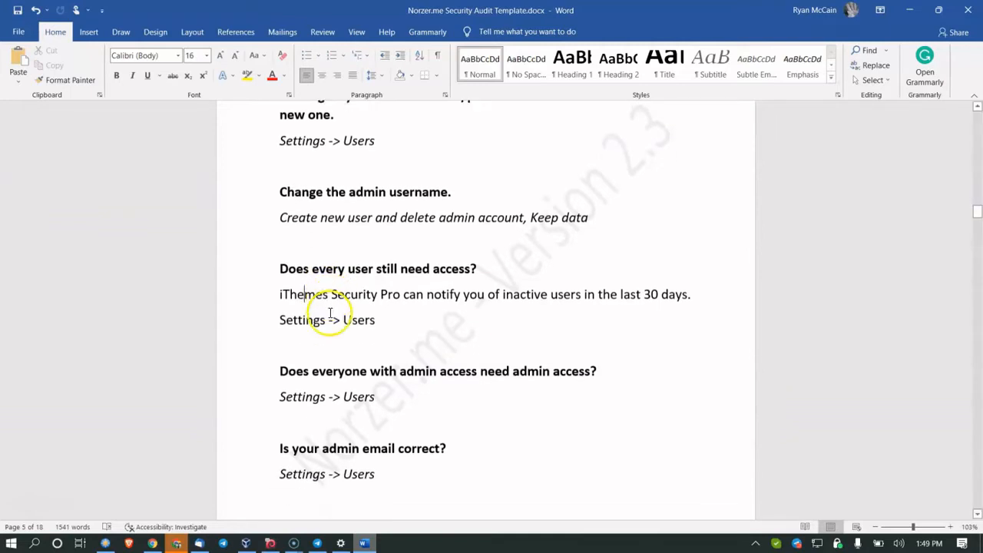
Step: On the WordPress Users page, highlight the account's Administrator role
left_click(154, 543)
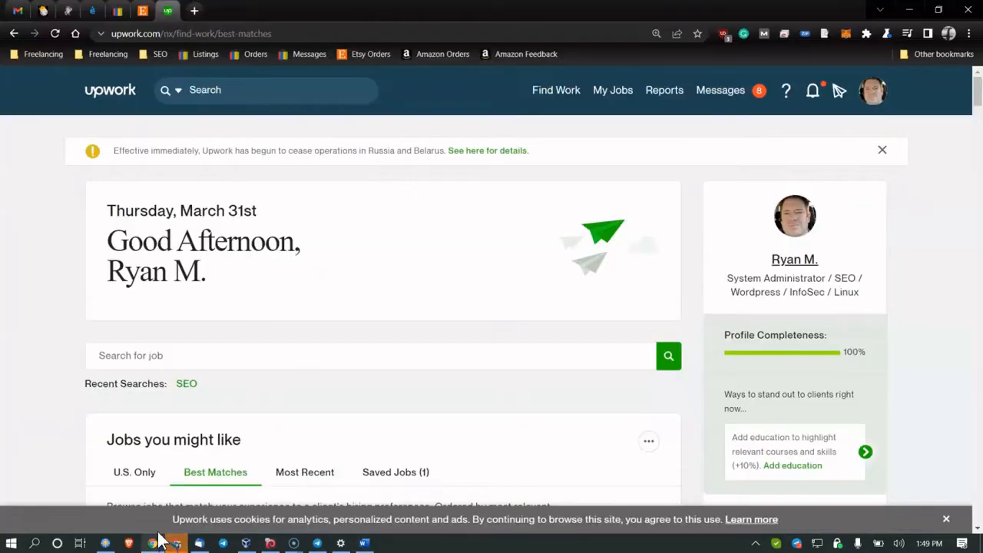
left_click(150, 542)
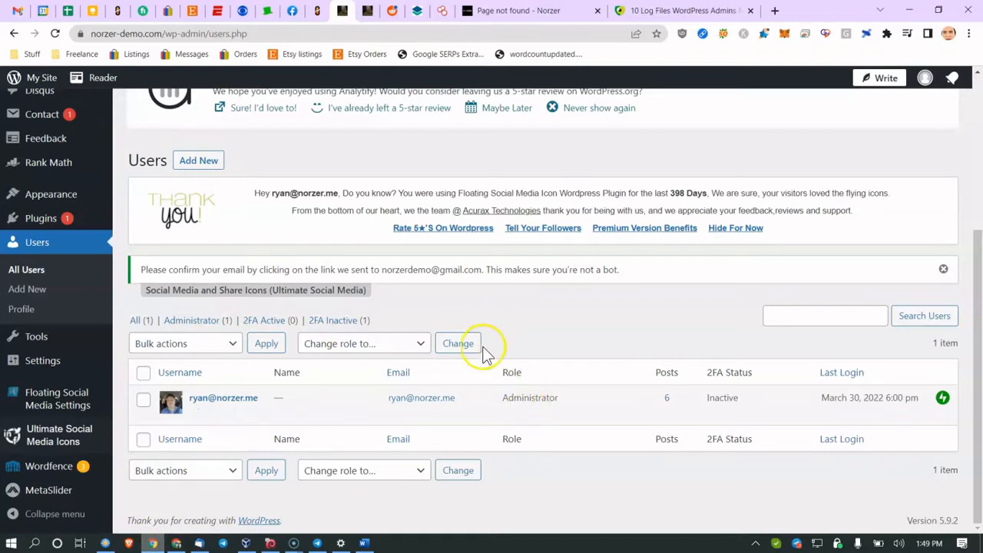
left_click_drag(515, 397, 531, 398)
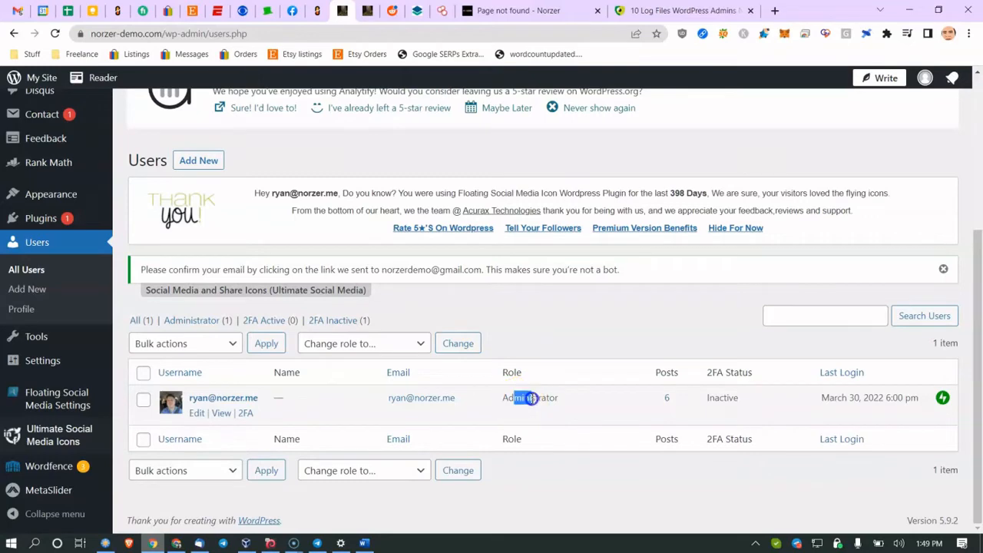
Step: Scroll further through the audit, then open the Administrator account's profile for editing
left_click(366, 542)
scroll(354, 366, "down", 1)
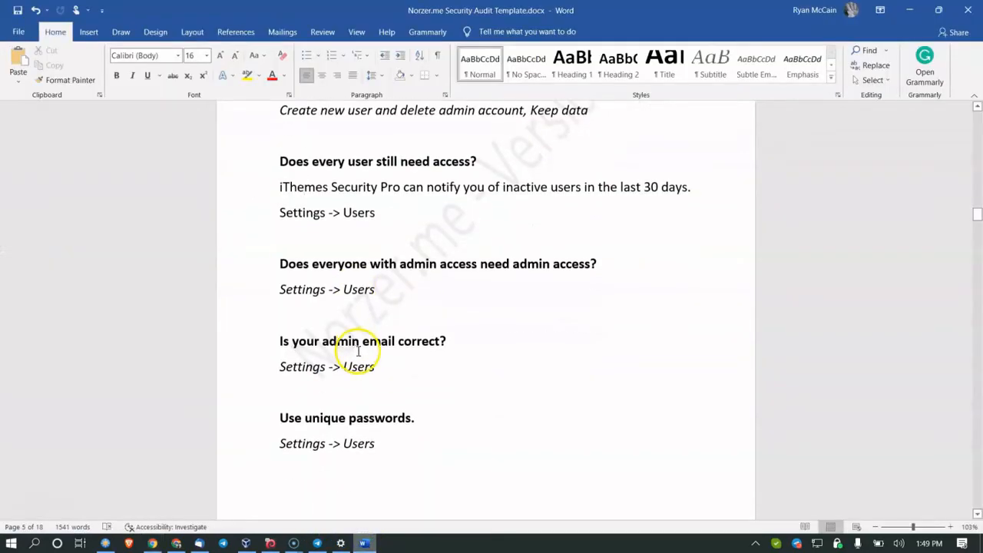
scroll(358, 353, "down", 1)
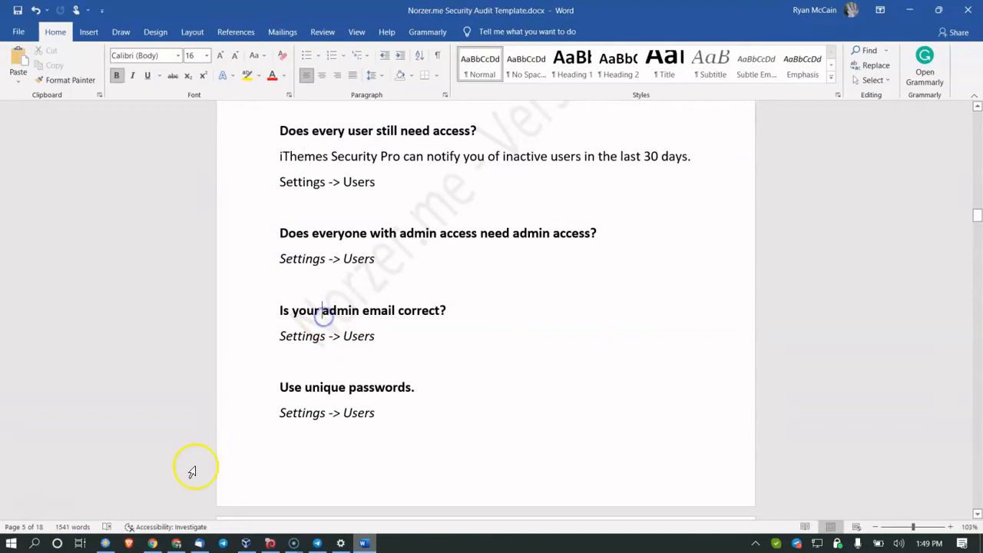
left_click(152, 543)
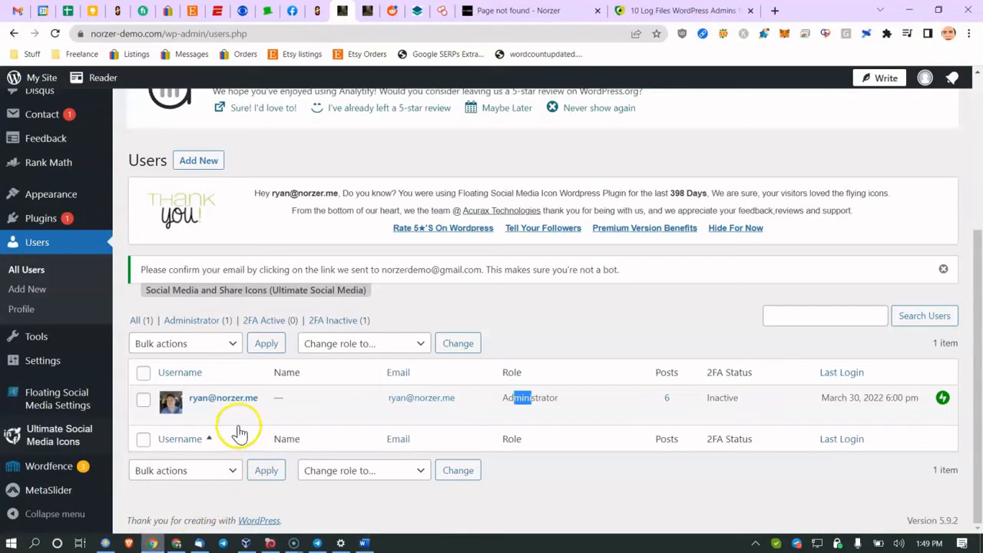
left_click(195, 414)
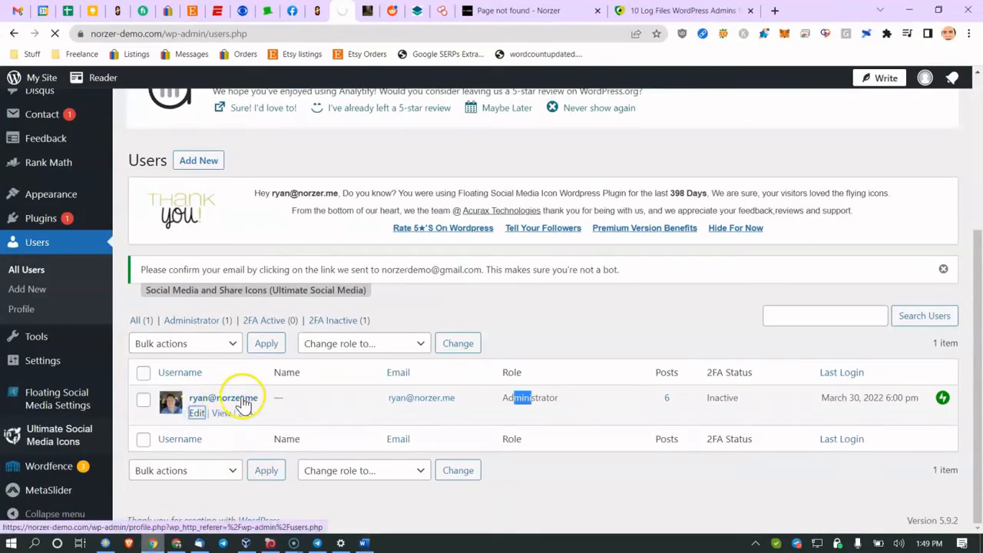
Step: Review the profile's Name and Contact Info, selecting and focusing the Nickname field
scroll(292, 345, "down", 13)
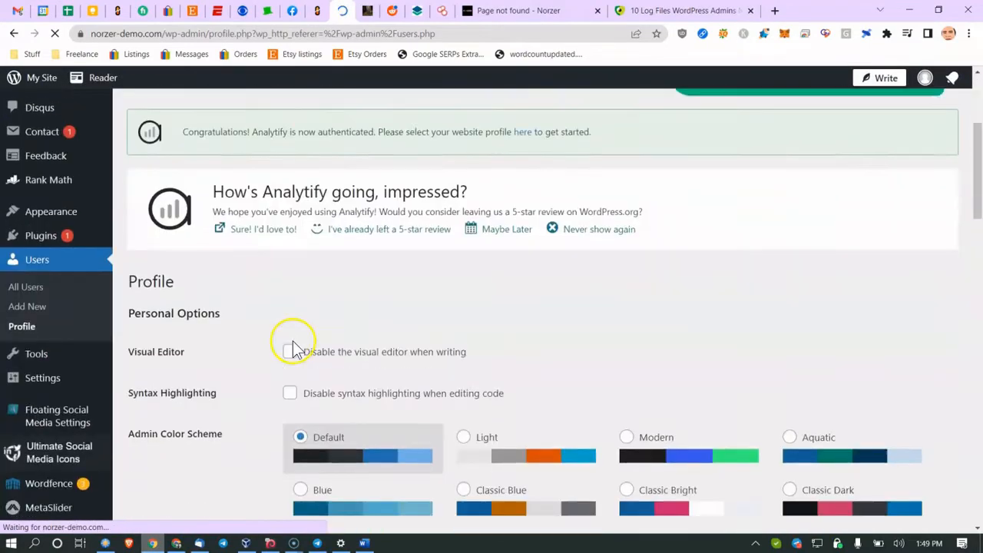
scroll(336, 332, "up", 3)
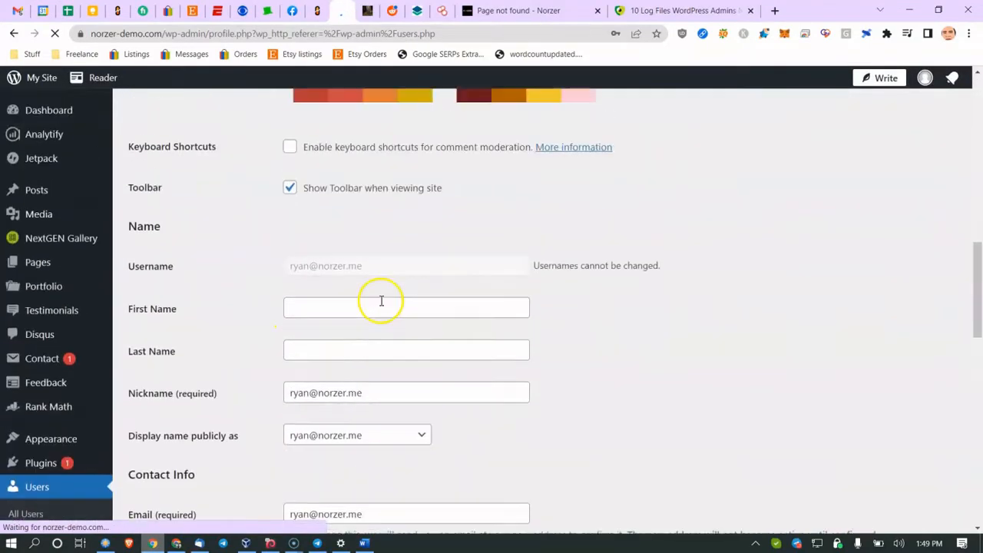
left_click_drag(395, 393, 257, 406)
left_click(214, 359)
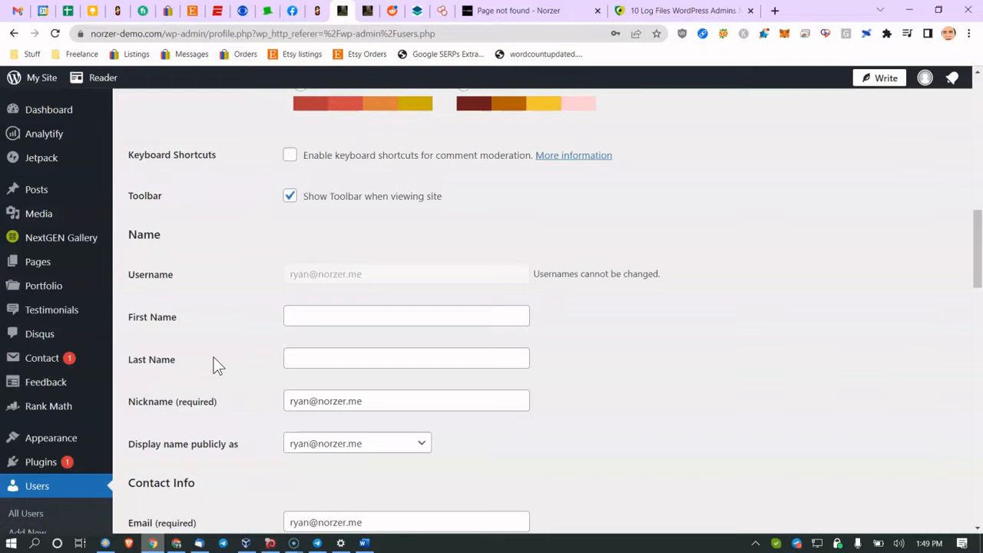
left_click(234, 350)
scroll(237, 358, "down", 1)
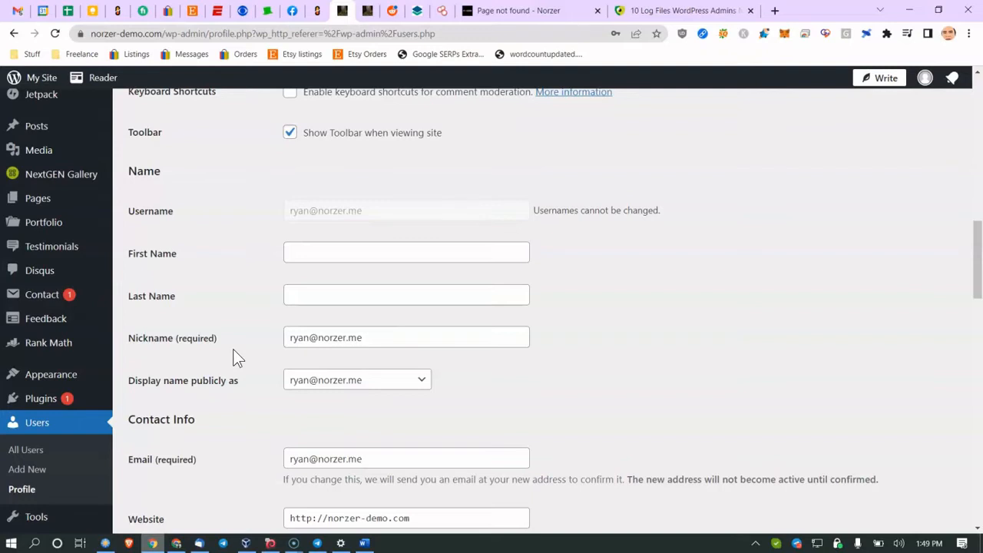
left_click(237, 358)
left_click(290, 337)
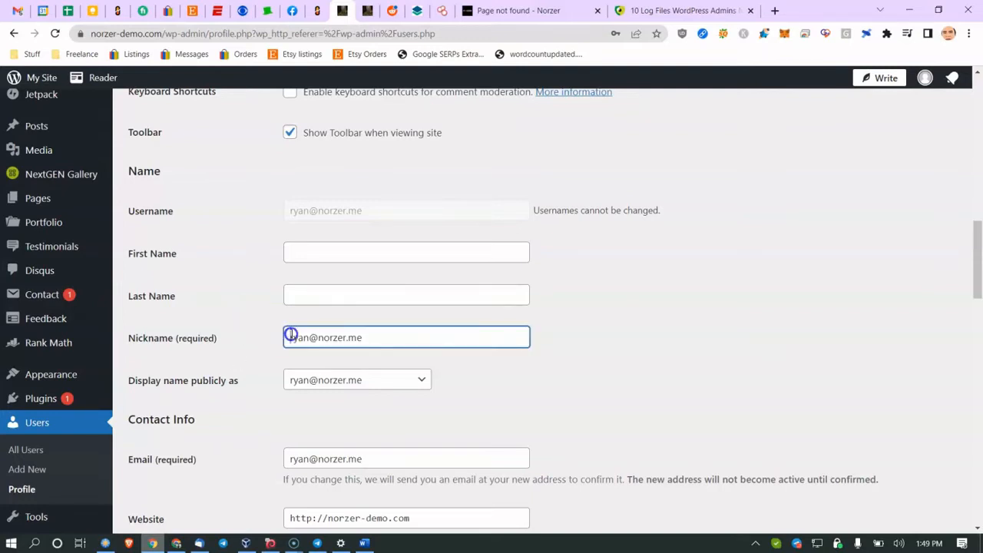
Step: Back in the audit, move to the 'Use unique passwords' item
left_click(364, 543)
scroll(358, 476, "down", 2)
left_click(326, 325)
scroll(315, 342, "down", 3)
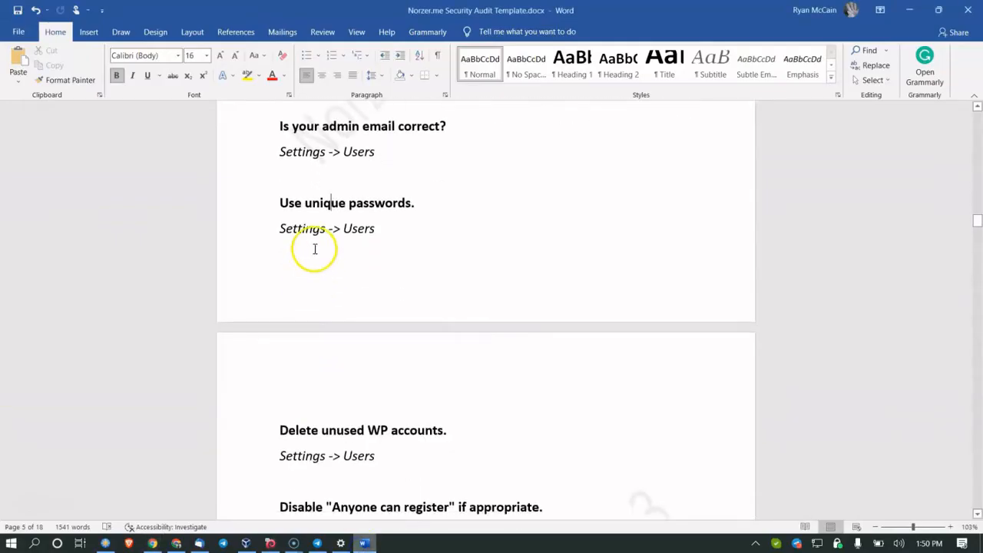
left_click(291, 229)
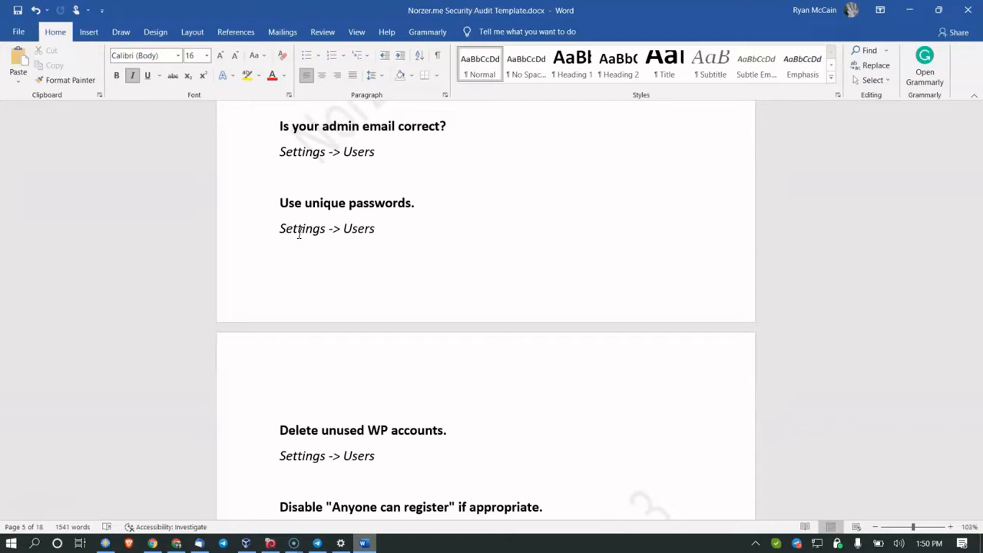
left_click(34, 544)
key("Return")
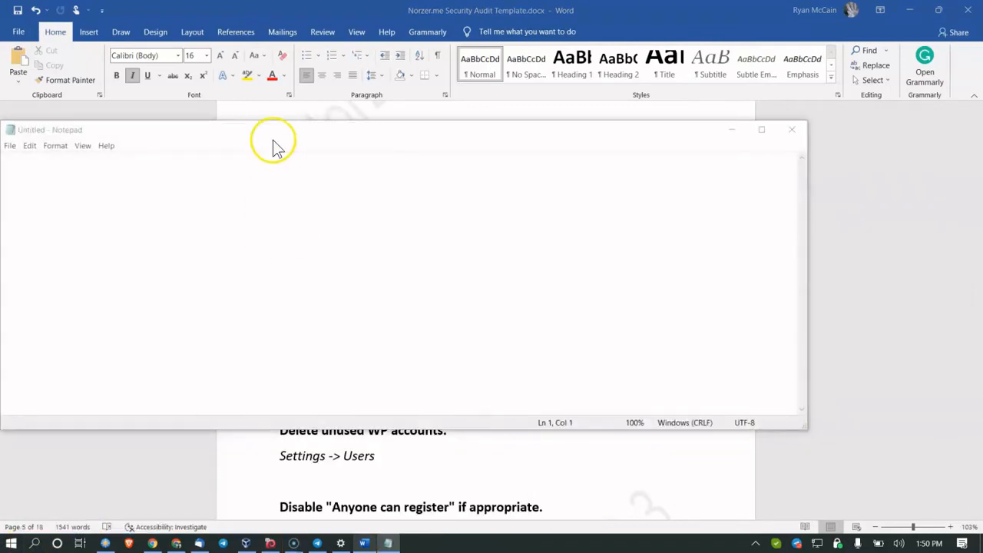
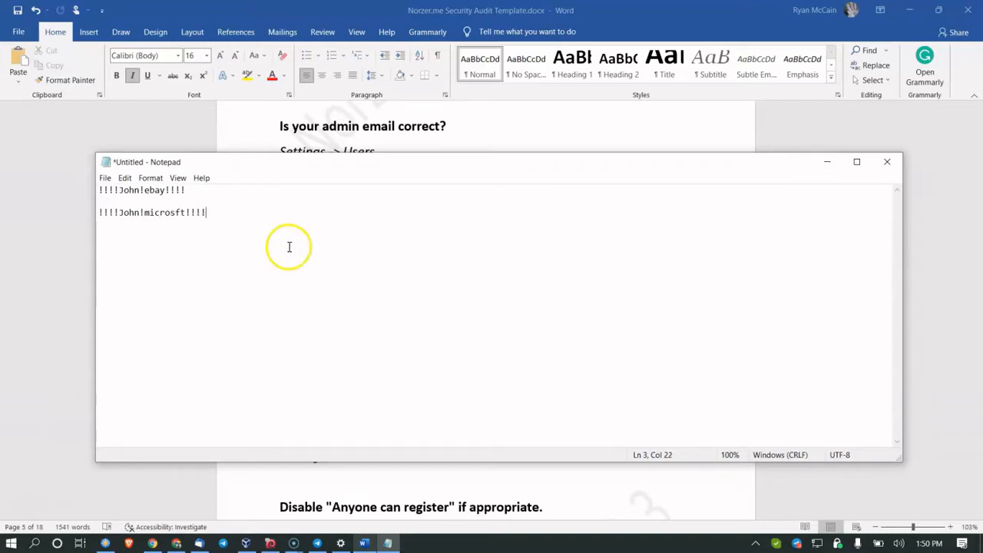
left_click_drag(116, 191, 157, 190)
left_click(151, 190)
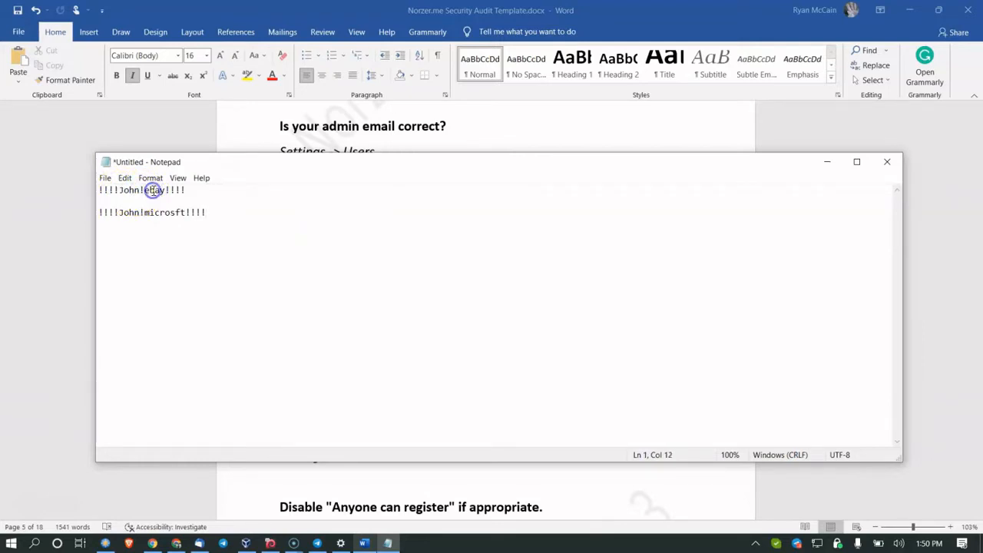
left_click(215, 221)
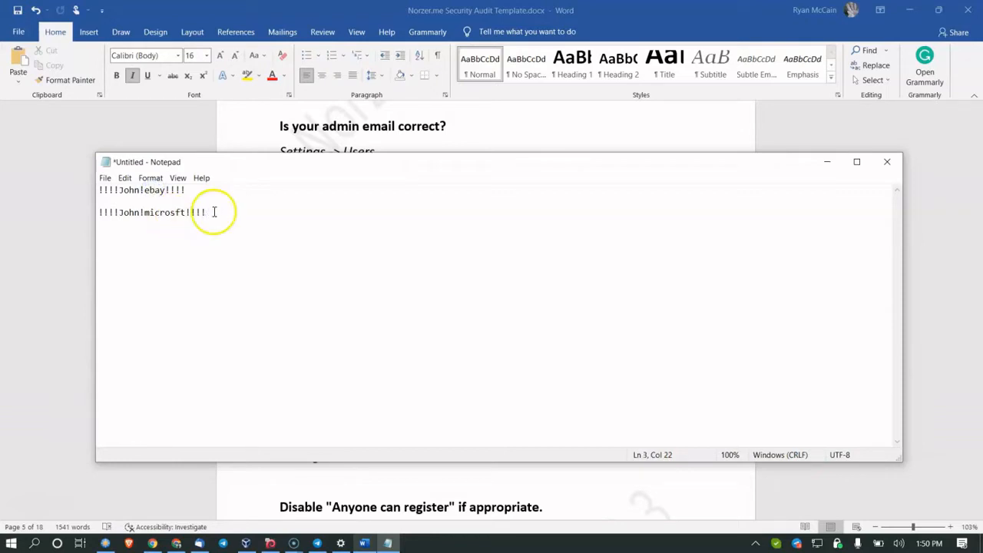
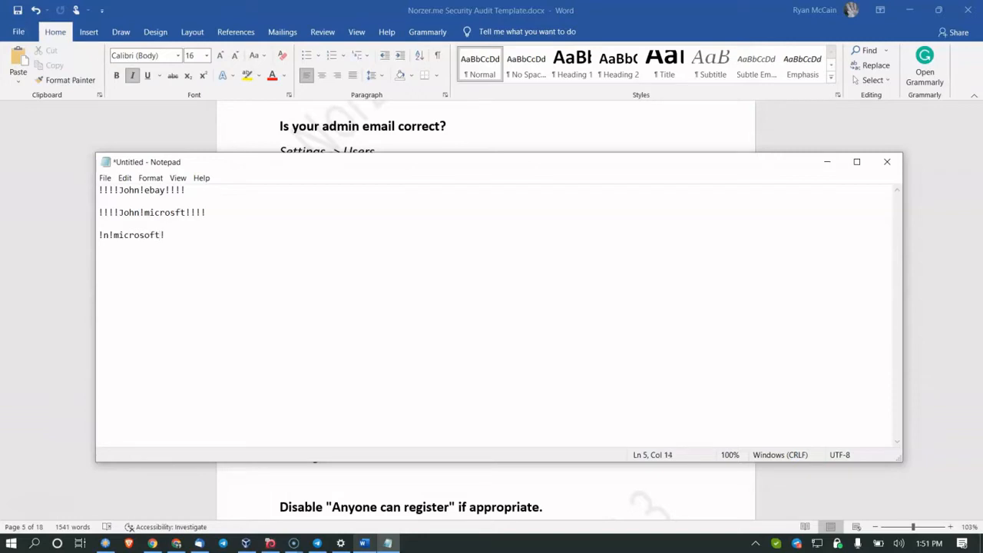
left_click_drag(184, 237, 134, 247)
left_click(134, 247)
left_click_drag(201, 212, 123, 243)
left_click(173, 237)
left_click_drag(159, 213, 101, 235)
left_click(885, 168)
left_click(524, 272)
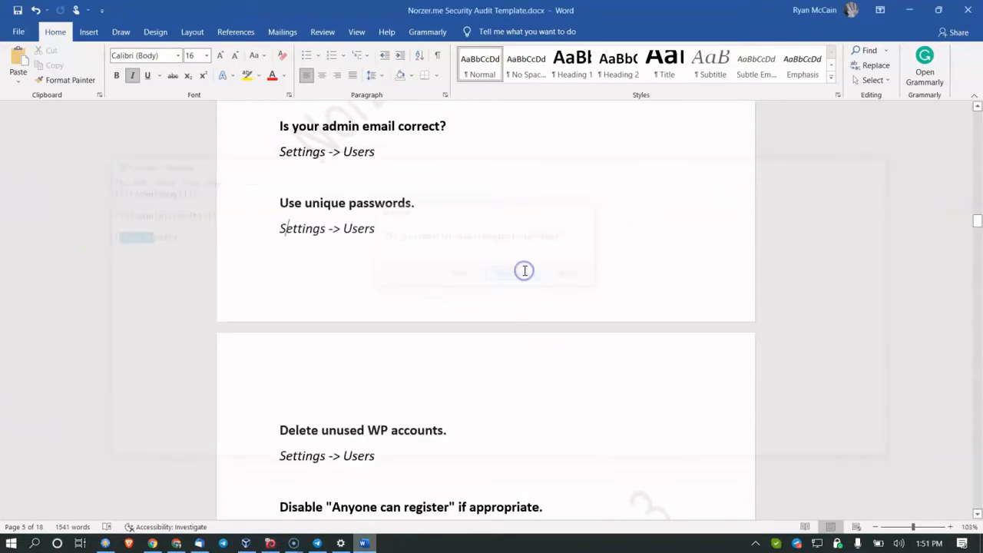
Step: Highlight the Delete unused WP accounts item and the 'Anyone can' Settings line
scroll(505, 306, "down", 1)
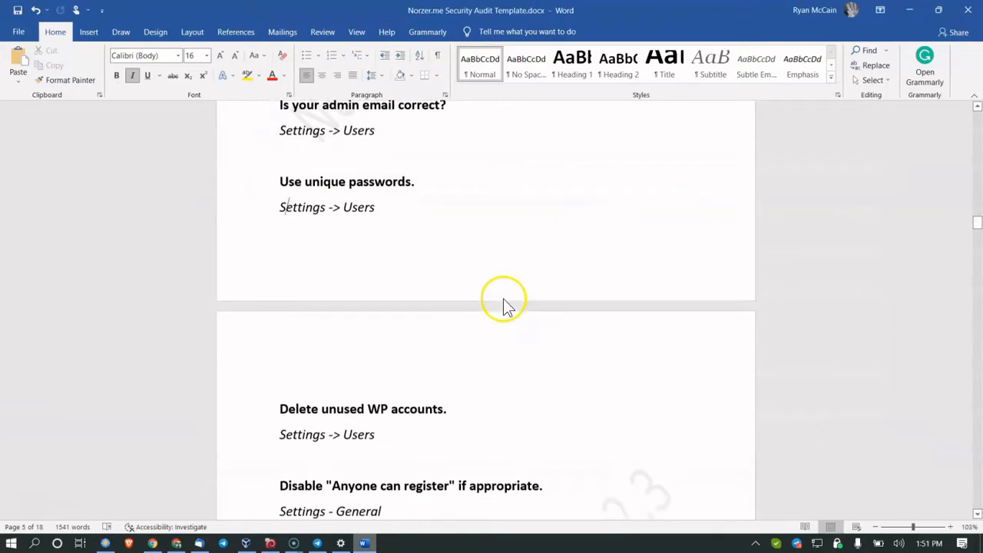
scroll(506, 306, "down", 2)
scroll(406, 341, "down", 1)
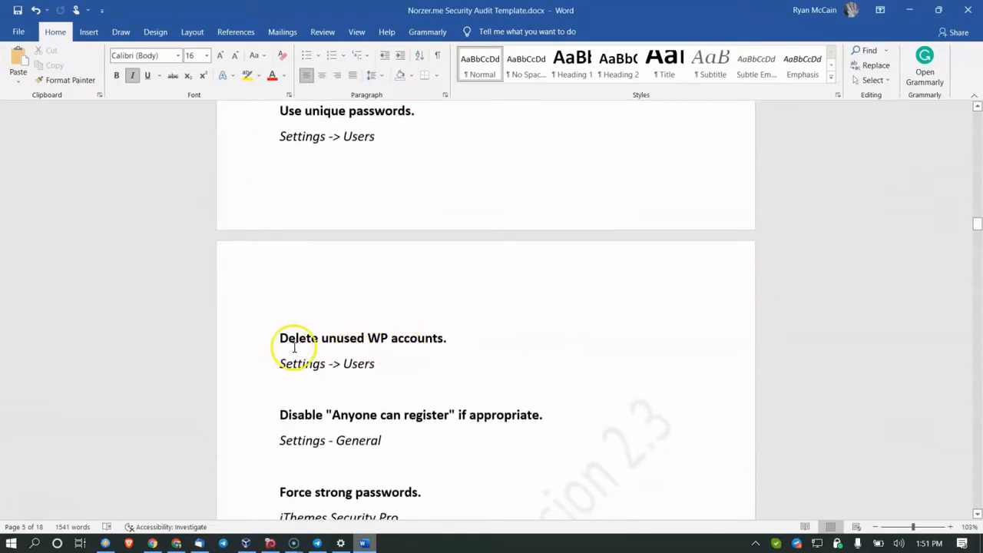
left_click_drag(321, 339, 427, 369)
left_click(428, 367)
scroll(428, 370, "down", 1)
scroll(429, 373, "up", 2)
scroll(431, 375, "down", 2)
left_click_drag(332, 384, 397, 402)
left_click(377, 408)
left_click(297, 414)
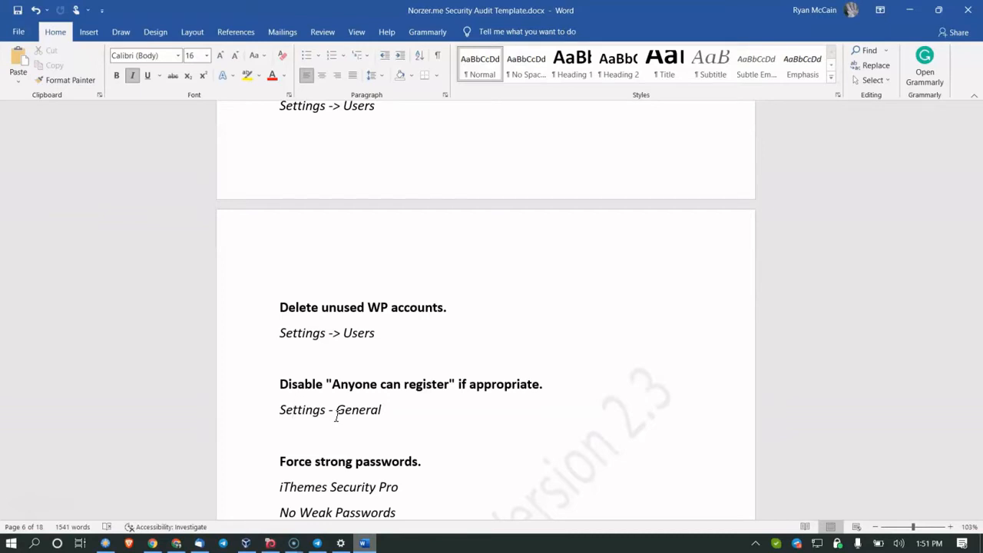
Step: Point out the Force strong passwords lines: No Weak Passwords and iThemes Security Pro
scroll(336, 416, "down", 4)
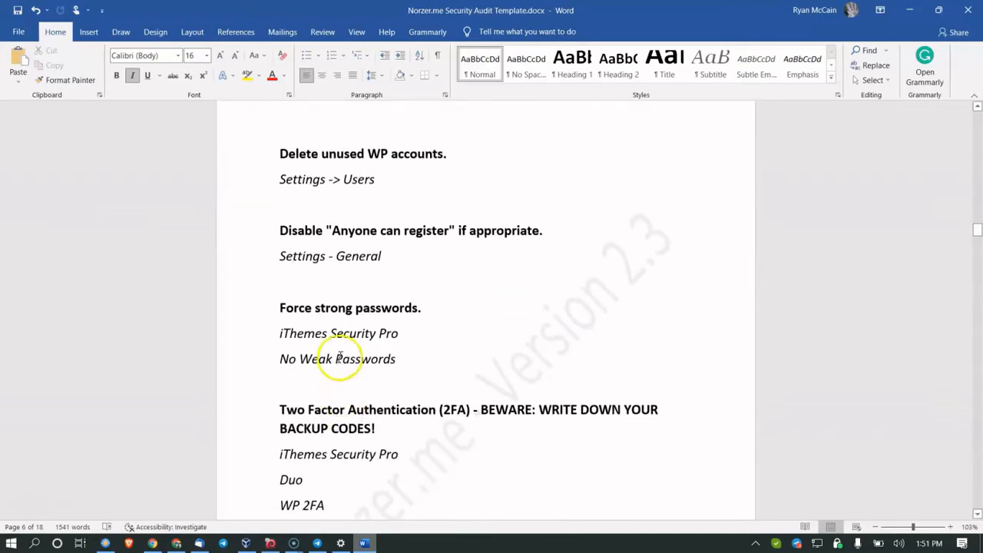
left_click_drag(321, 336, 370, 351)
left_click(350, 333)
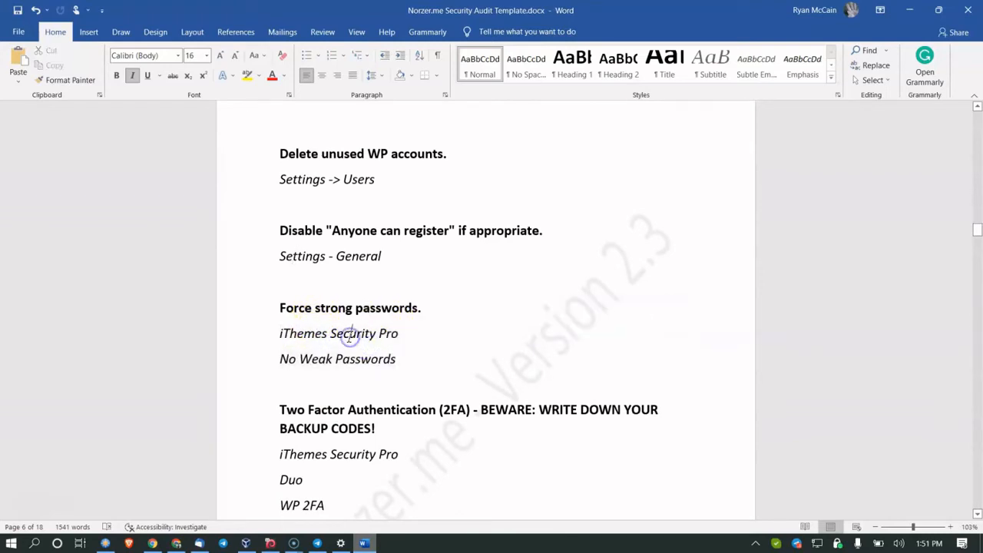
left_click(333, 361)
left_click(379, 361)
left_click(333, 334)
Step: Highlight the Two Factor Authentication heading and its Duo and WP 2FA plugin lines
scroll(332, 333, "down", 1)
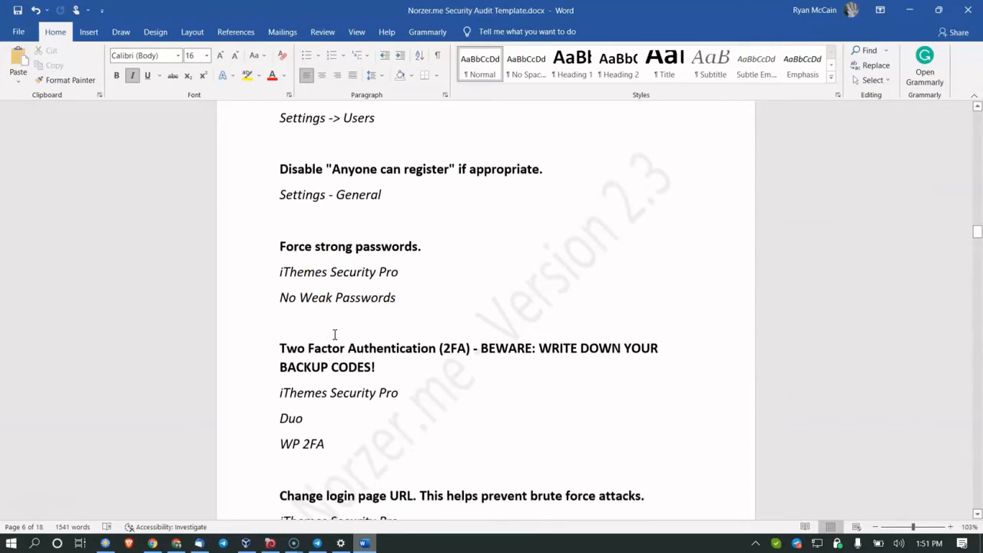
left_click(334, 334)
left_click_drag(280, 346, 426, 358)
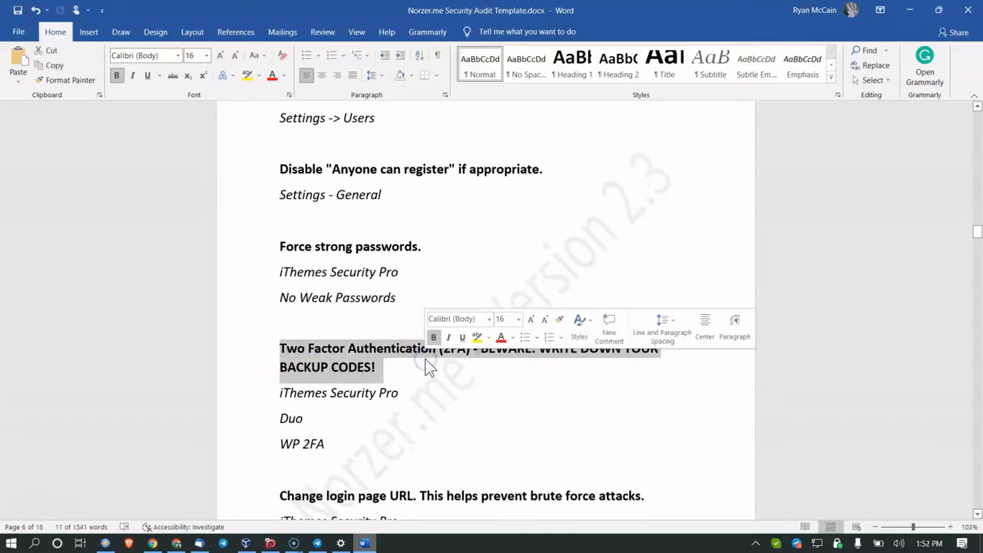
left_click(427, 365)
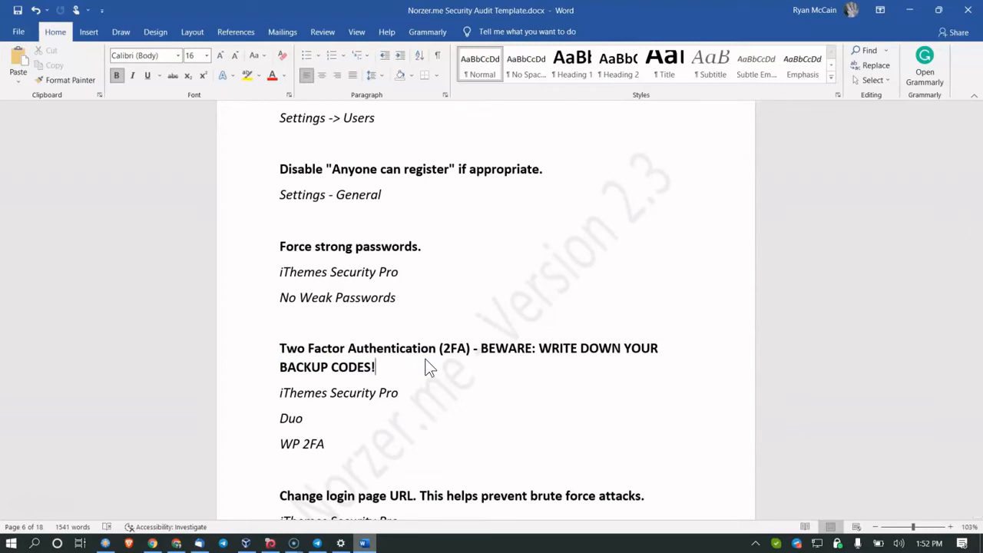
left_click(299, 420)
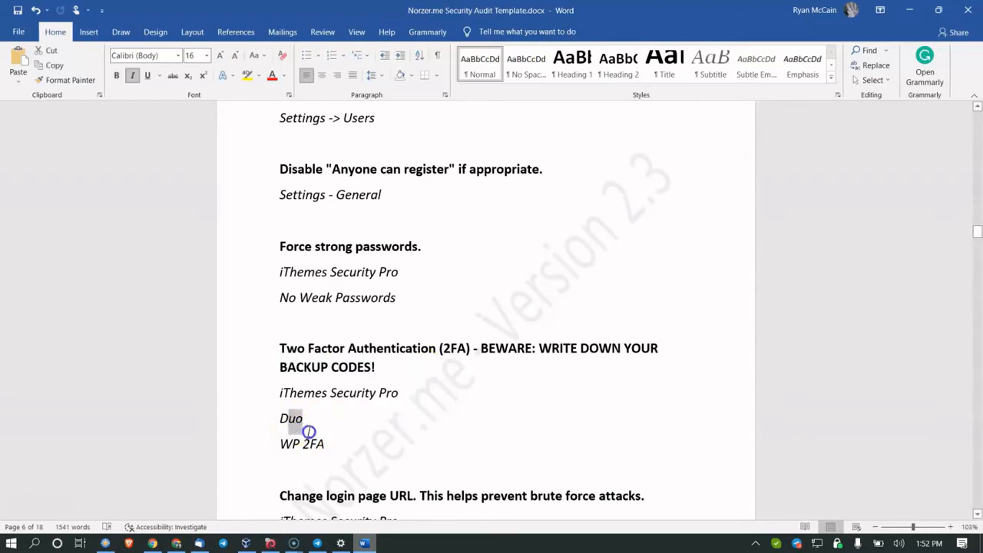
left_click_drag(293, 418, 310, 435)
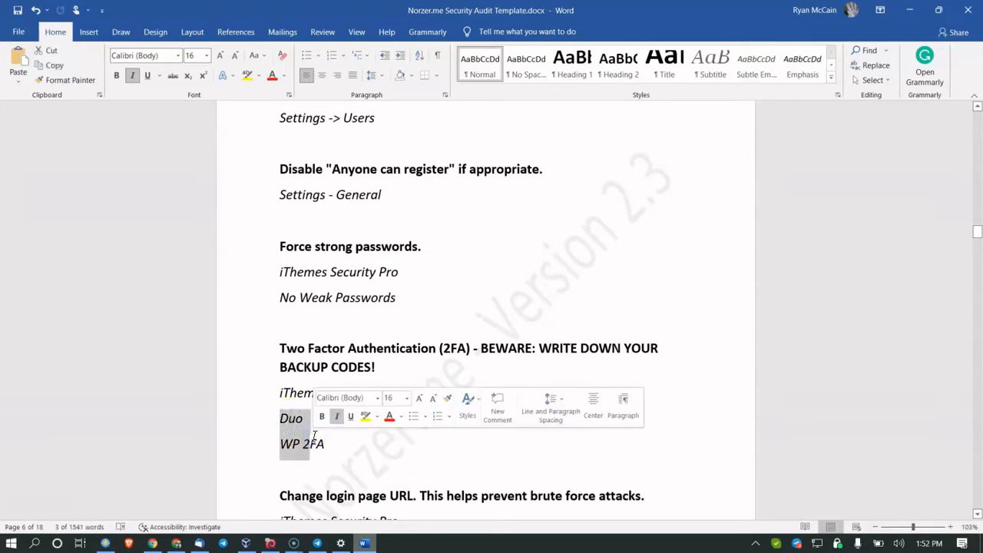
left_click(296, 398)
left_click(370, 393)
Step: Search 'norzer youtube', open the iThemes Security Pro video, pause at 3:51, and copy its URL
left_click(153, 543)
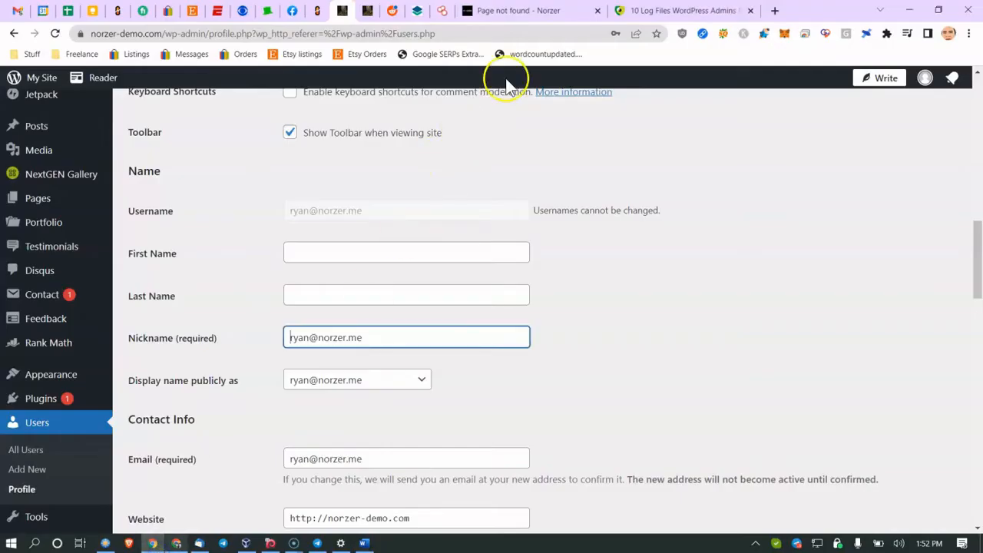
left_click(506, 33)
type("norzer you")
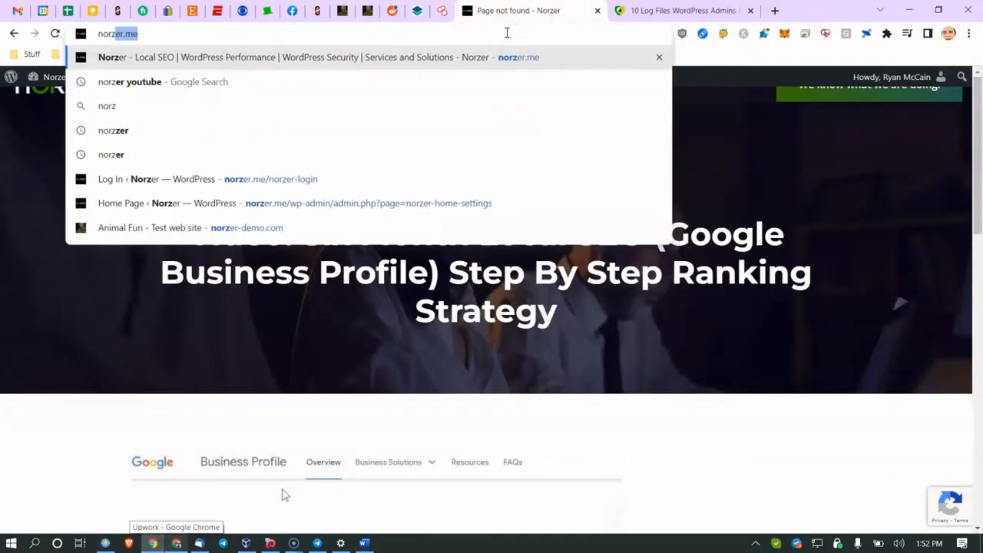
type("tube")
key("Return")
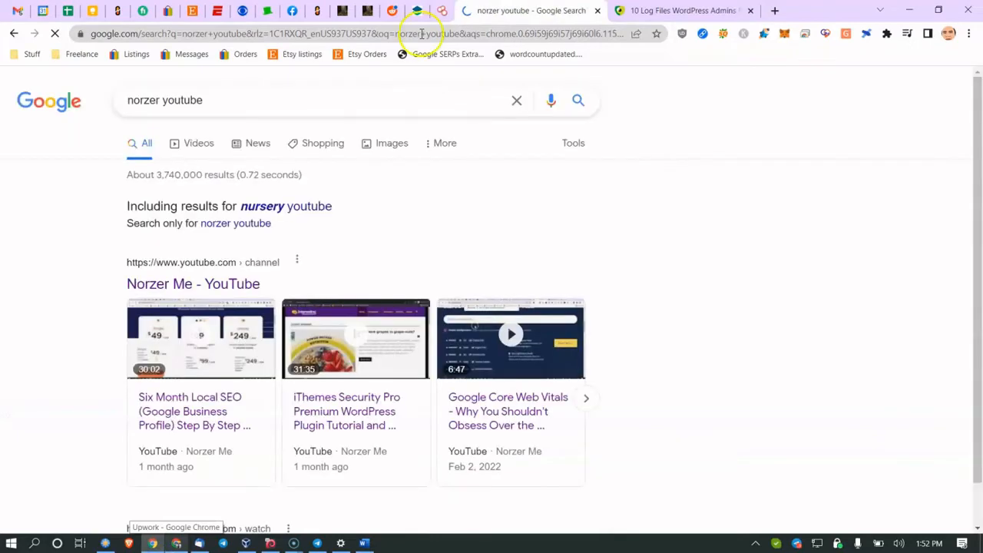
left_click(323, 408)
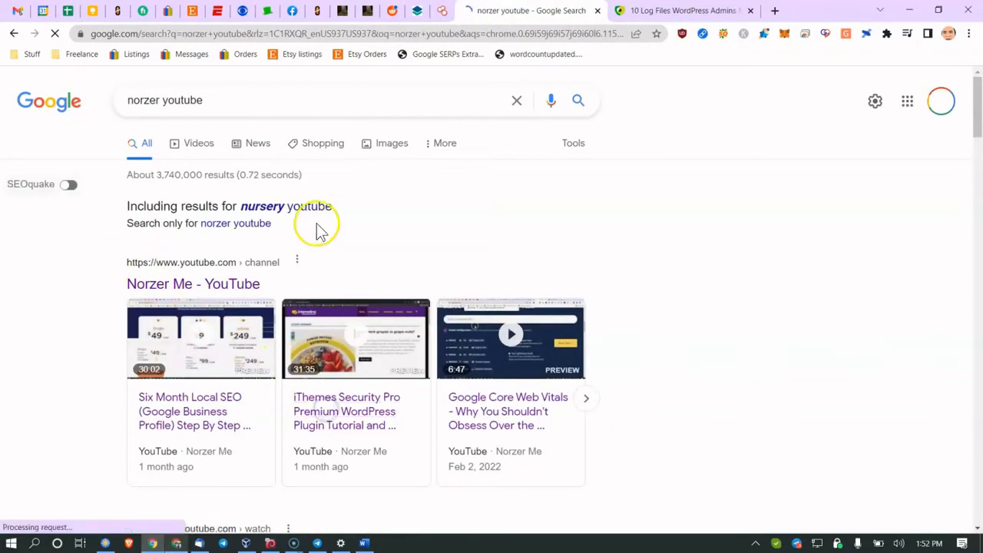
left_click(330, 34)
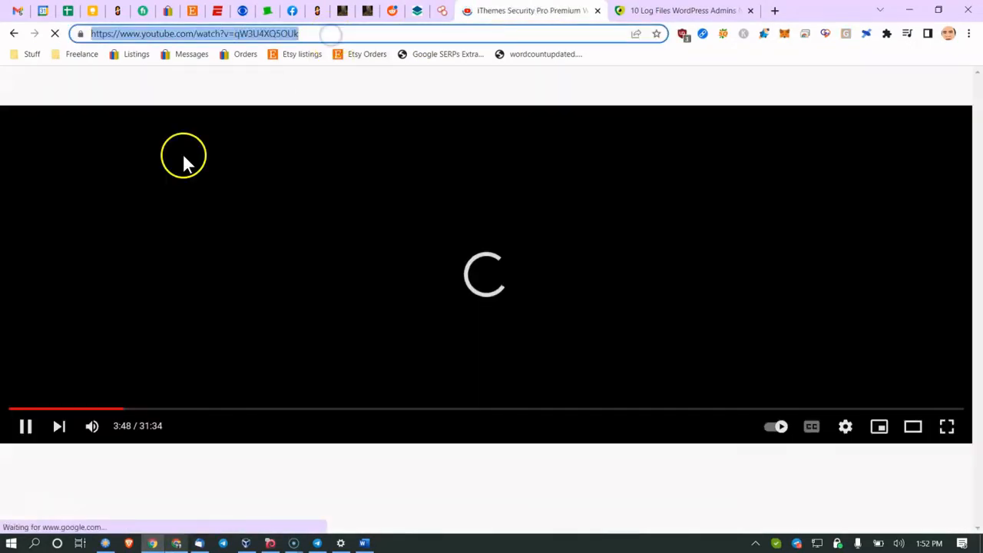
left_click(29, 424)
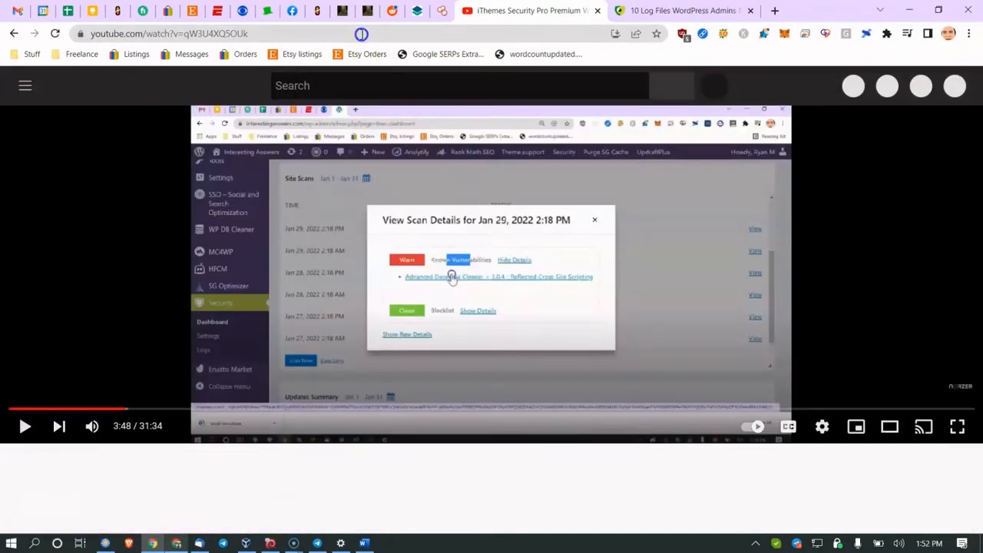
left_click(364, 33)
key("ctrl+c")
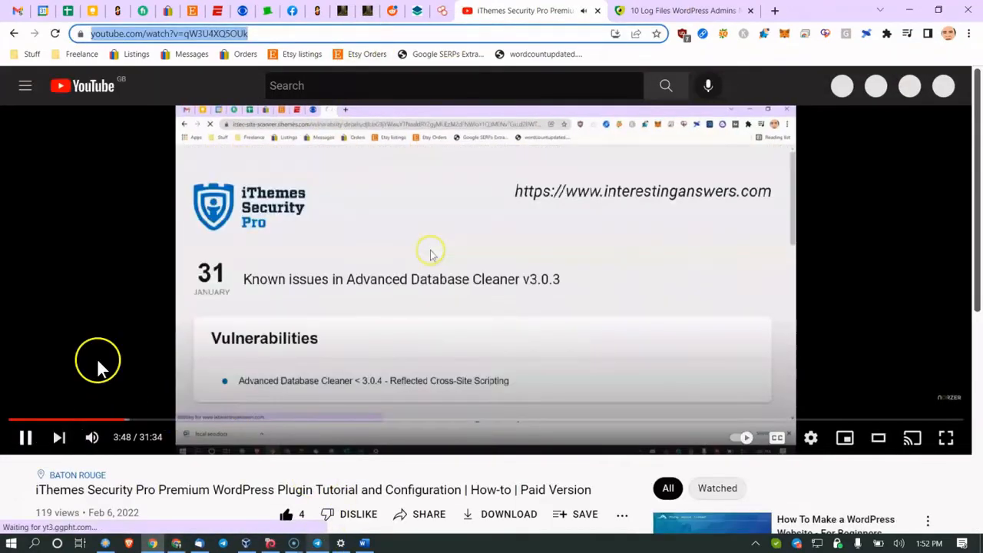
left_click(25, 438)
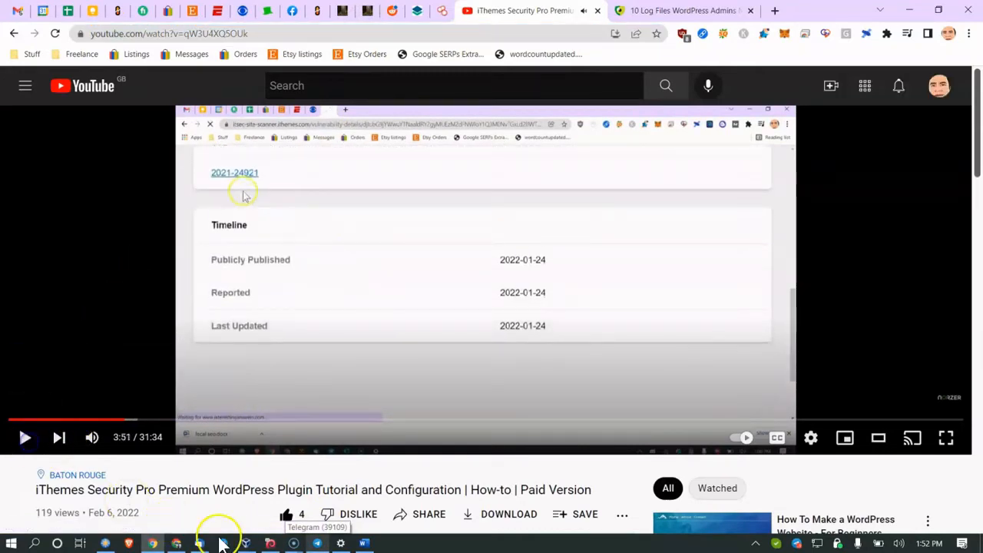
Step: Paste the video link into a new Notepad note labelled '- itheme', then return to Word
left_click(35, 542)
type("notepad")
key("Return")
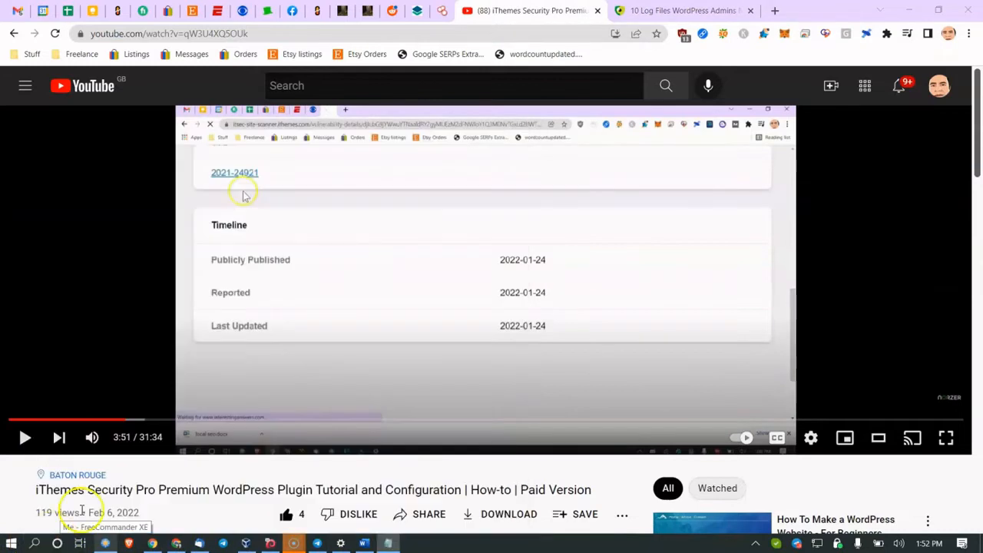
left_click(444, 221)
key("ctrl+v")
type("- itheme")
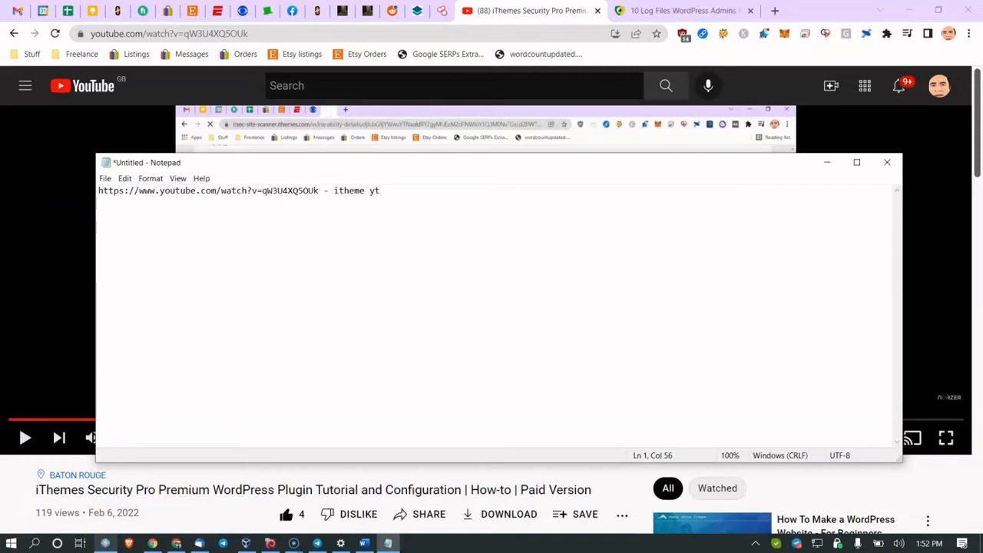
left_click(532, 12)
left_click(360, 543)
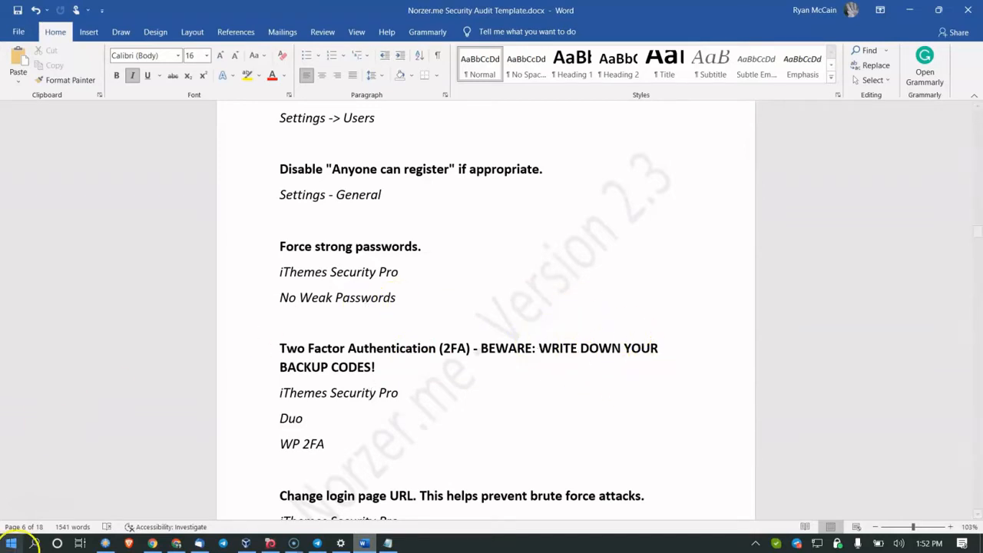
scroll(304, 354, "down", 1)
scroll(304, 353, "down", 1)
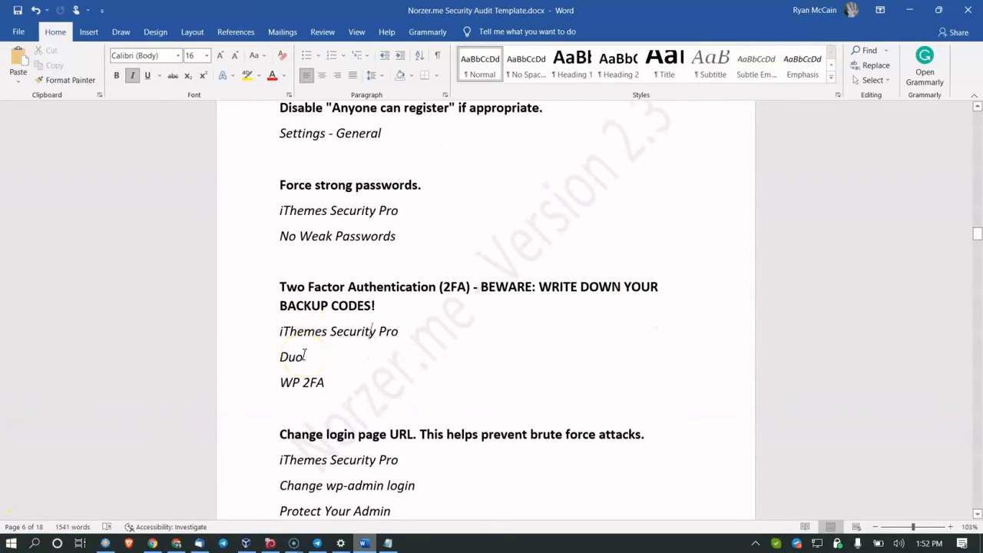
scroll(344, 347, "down", 2)
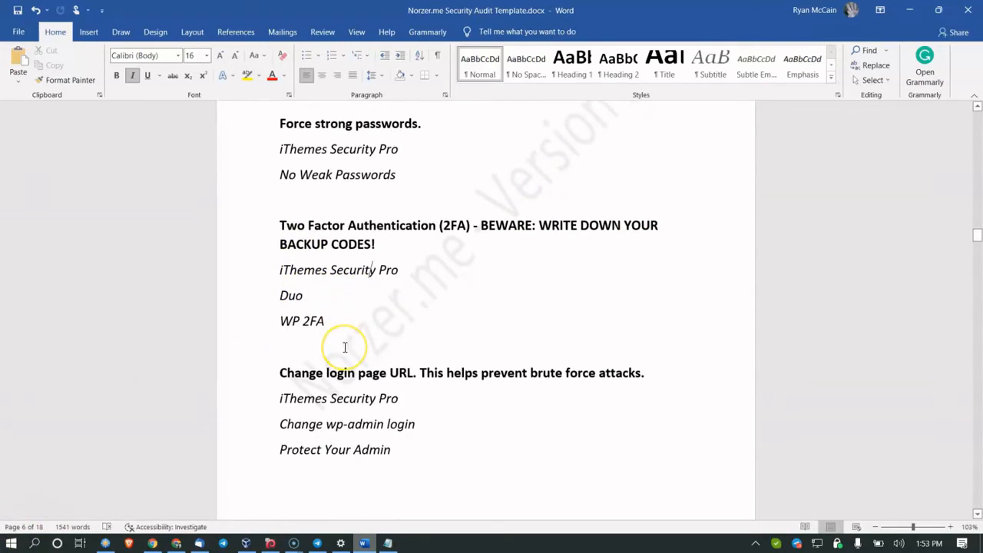
scroll(382, 343, "up", 3)
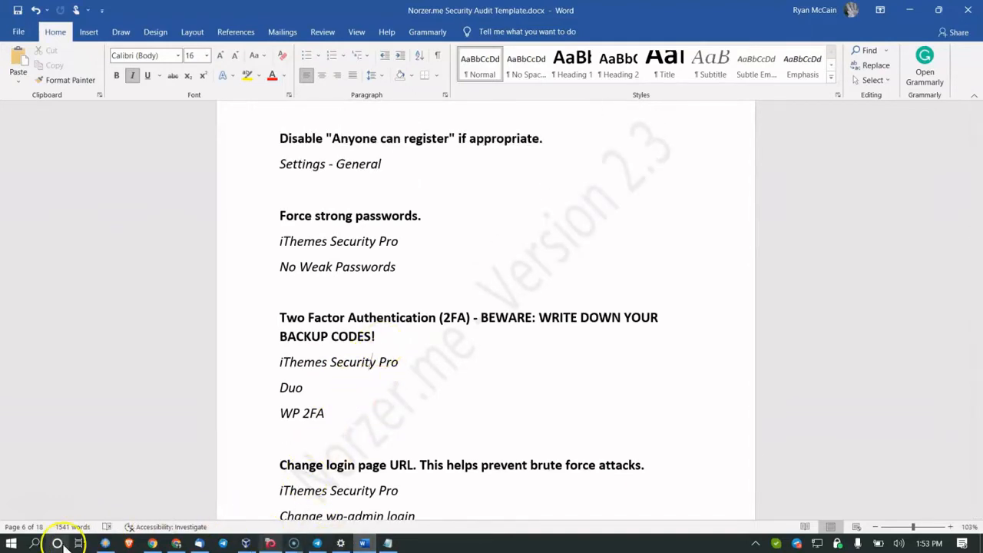
Step: Launch Excel and open the Local SEO Audit XLS Combined workbook
left_click(34, 543)
type("excel")
key("BackSpace")
key("BackSpace")
key("BackSpace")
type("cel")
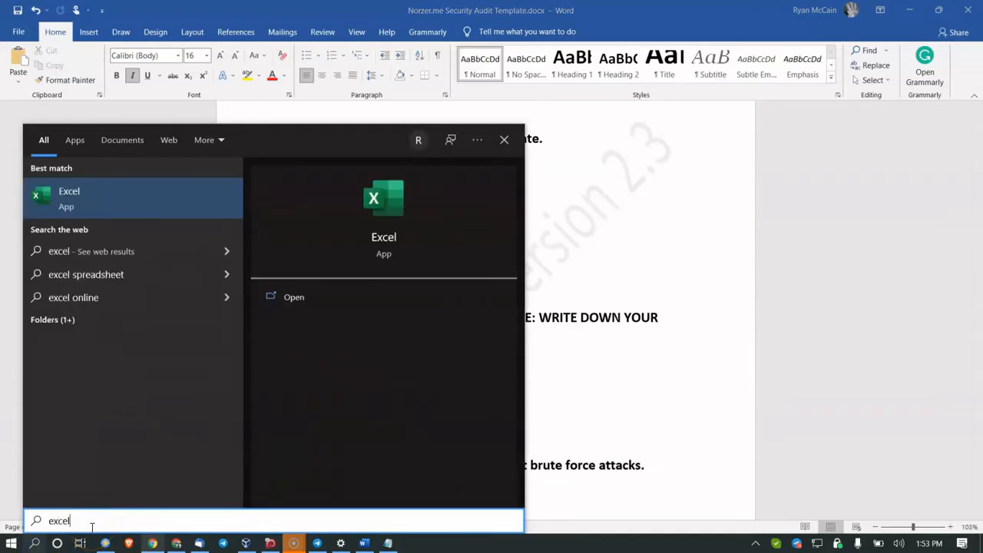
left_click(130, 212)
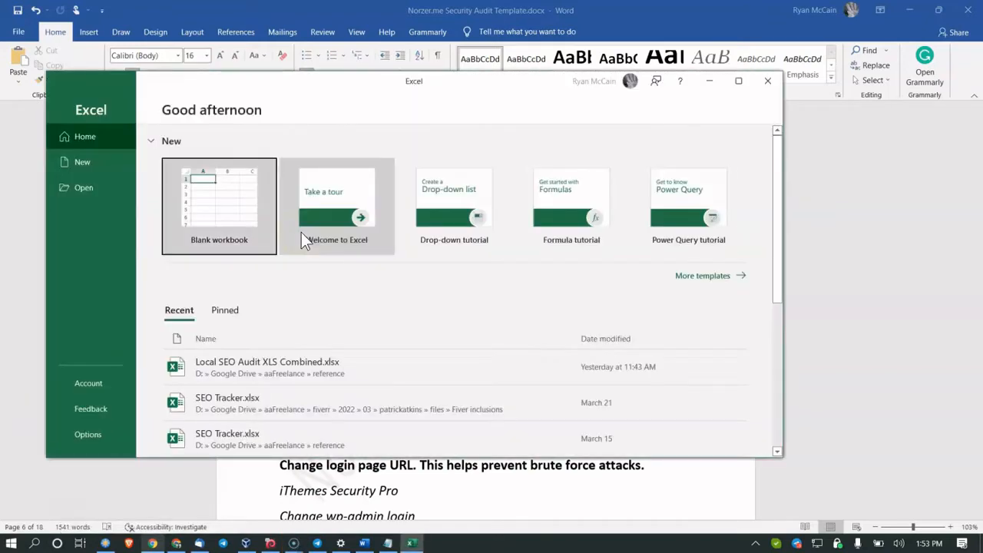
left_click(202, 206)
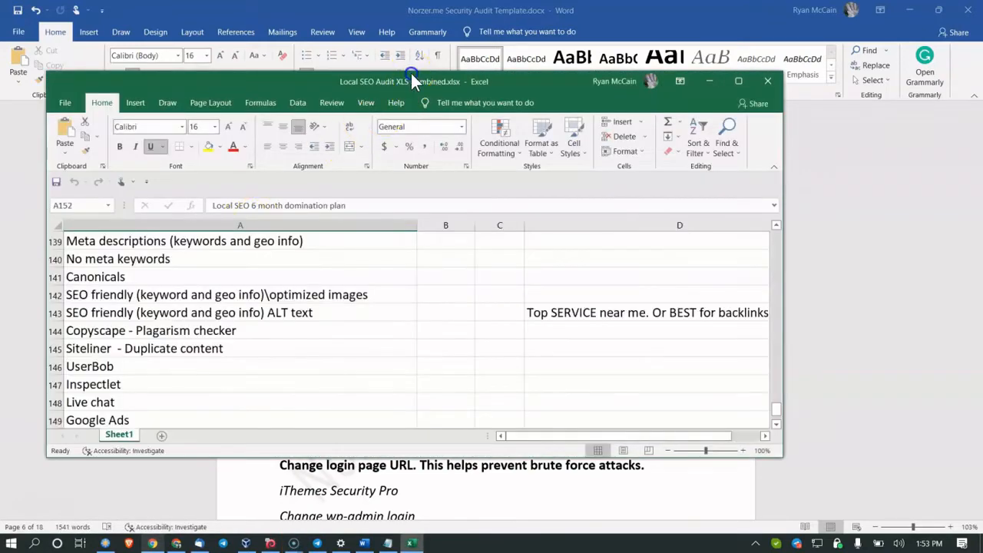
Step: Review the task list, selecting the Errors task and cells B10, B13 and B15
scroll(222, 287, "up", 20)
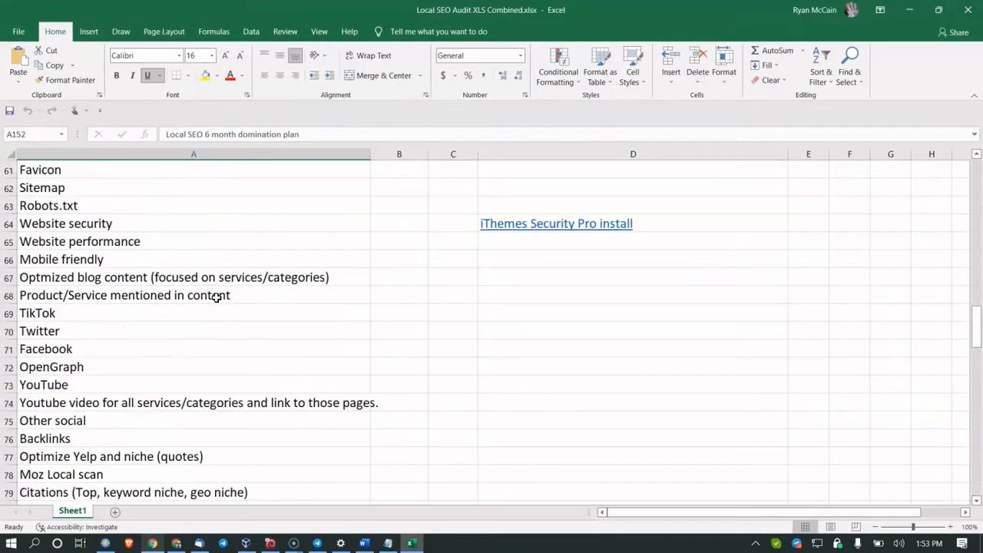
scroll(217, 298, "up", 12)
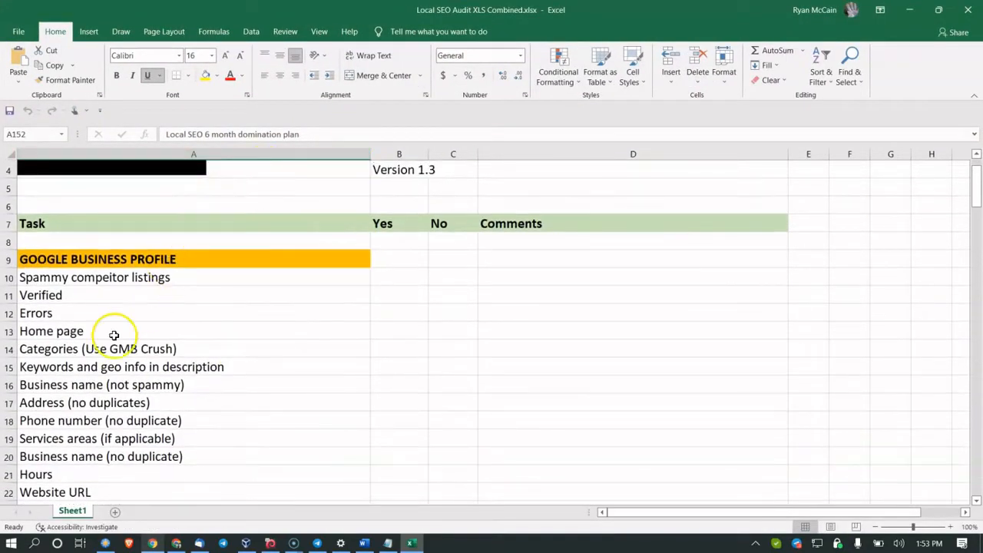
left_click(142, 306)
left_click(396, 282)
left_click(417, 329)
left_click(424, 362)
scroll(418, 365, "down", 19)
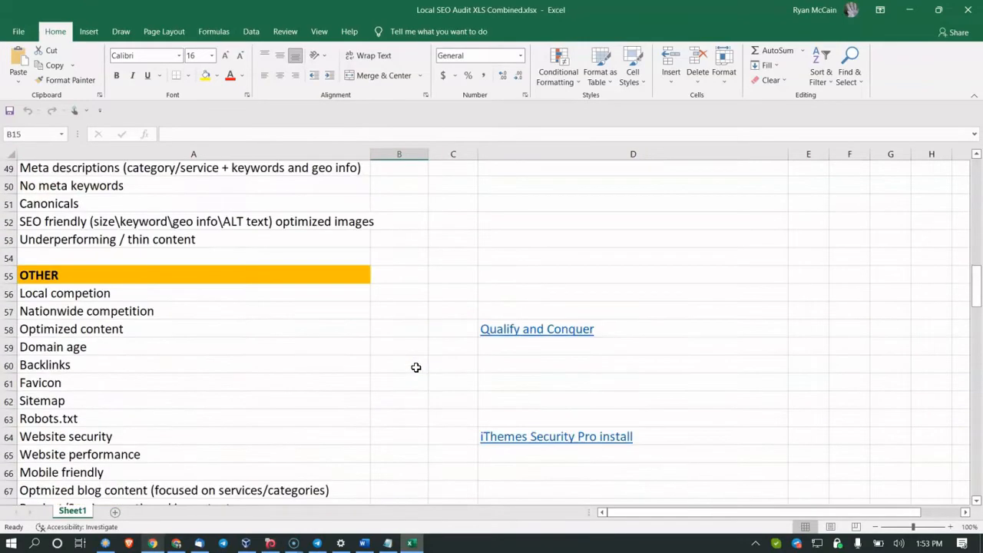
scroll(415, 367, "down", 12)
left_click(336, 325)
scroll(336, 325, "down", 8)
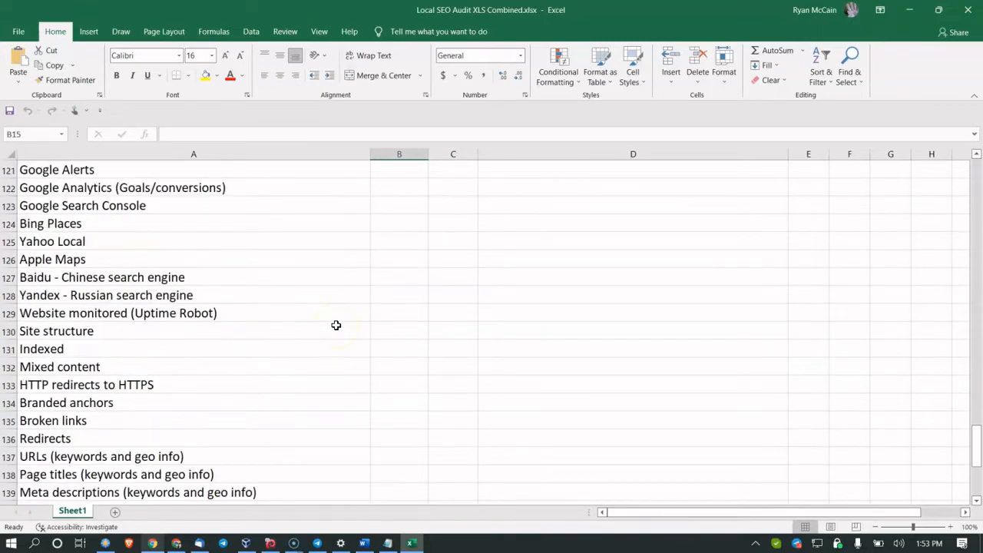
scroll(335, 325, "up", 20)
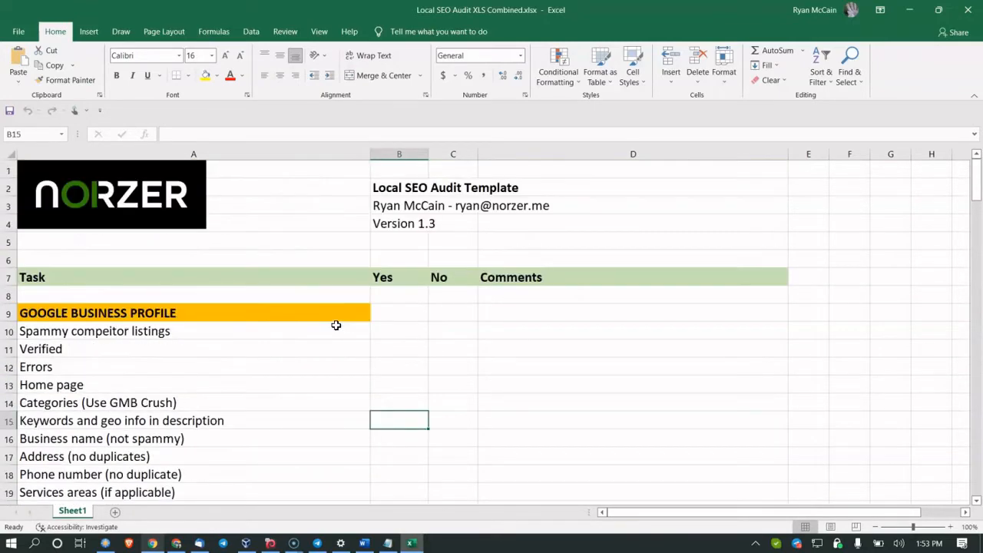
Step: Point out the template's Version 1.3 line and the tasks in rows 11 and 23
left_click(386, 544)
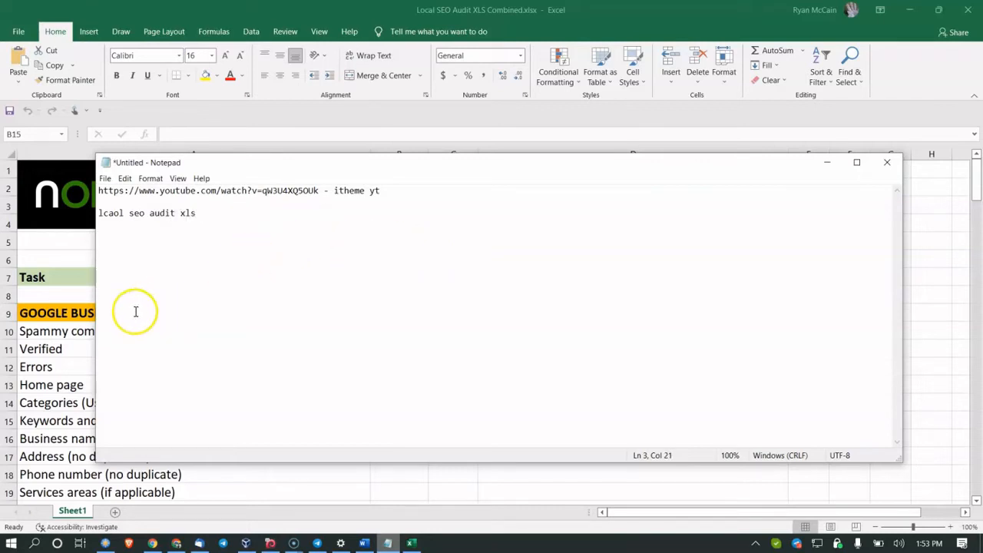
left_click(69, 347)
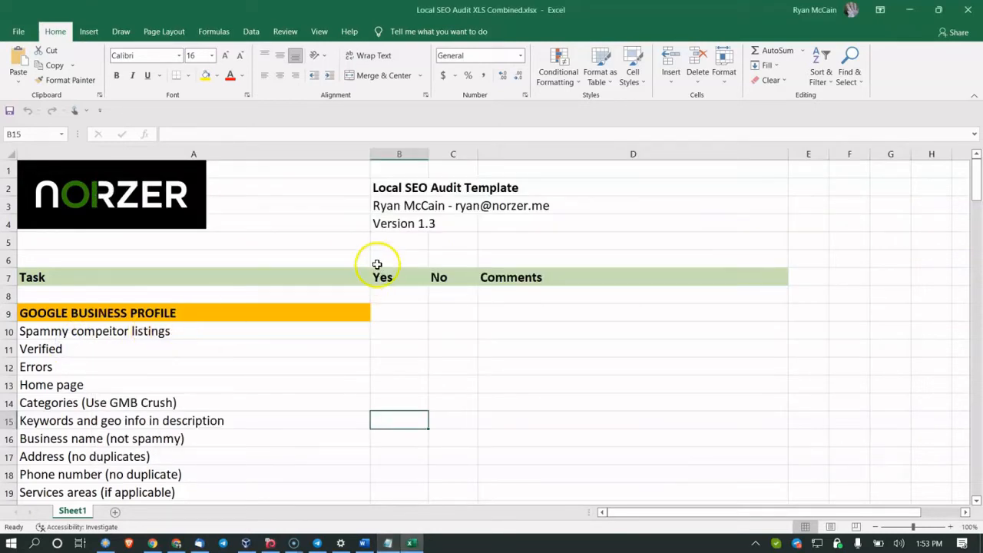
left_click(393, 223)
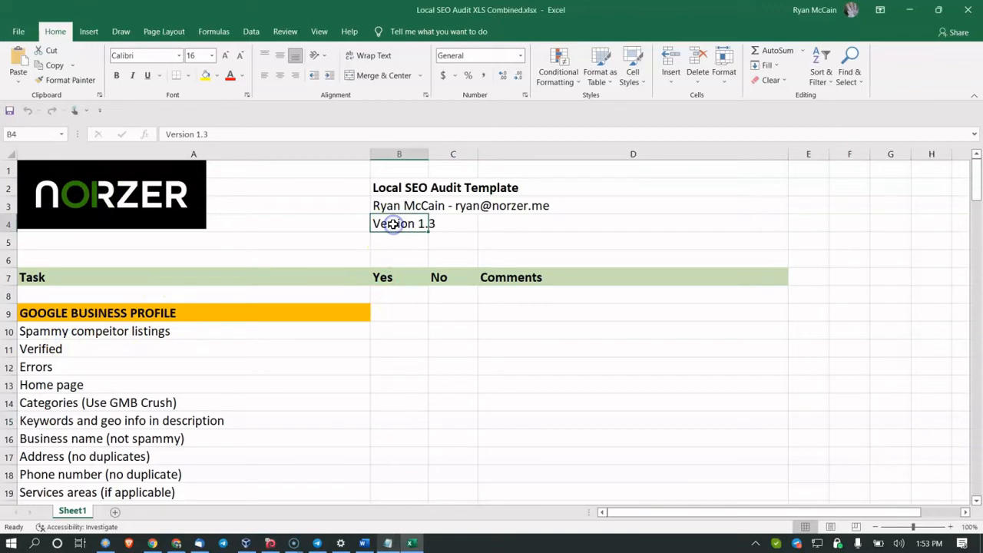
left_click(175, 354)
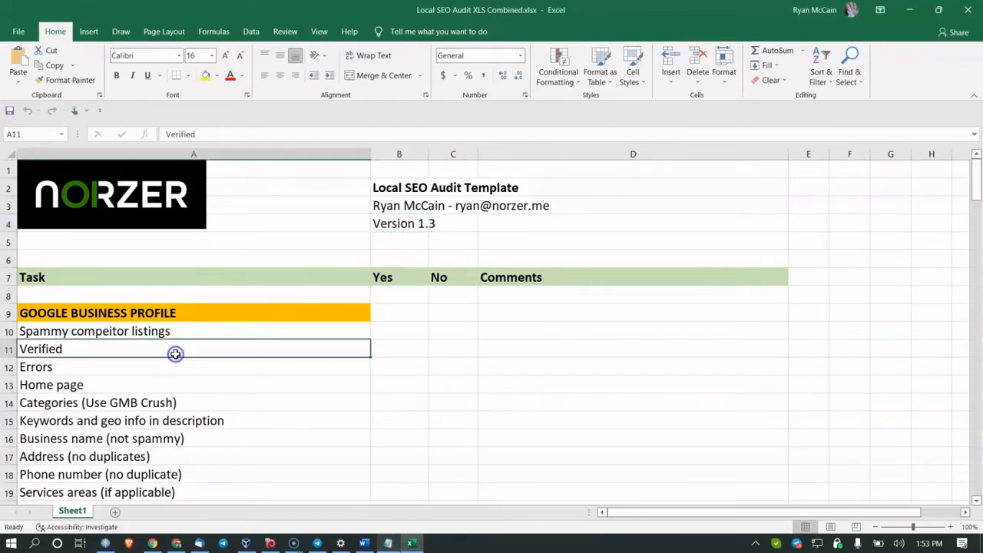
scroll(175, 351, "down", 4)
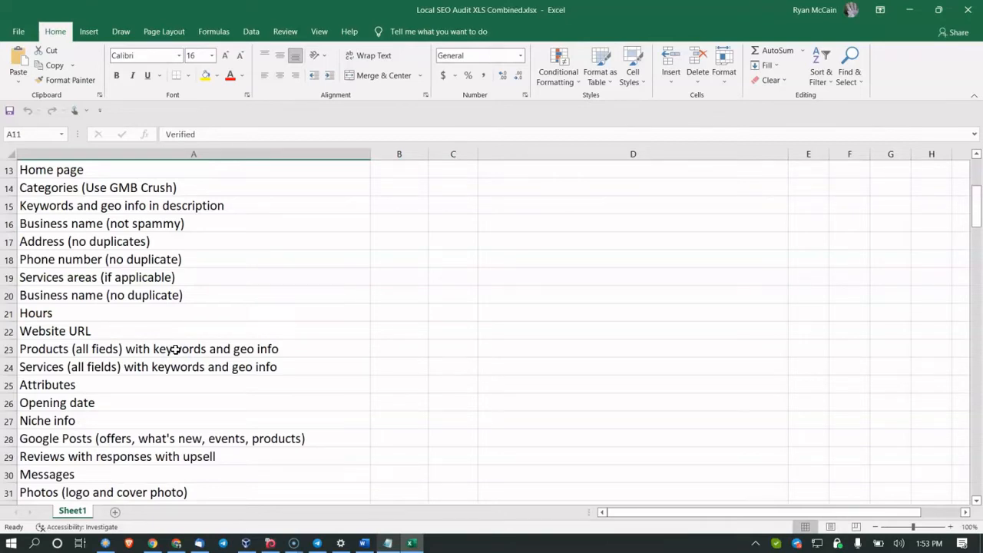
left_click(175, 349)
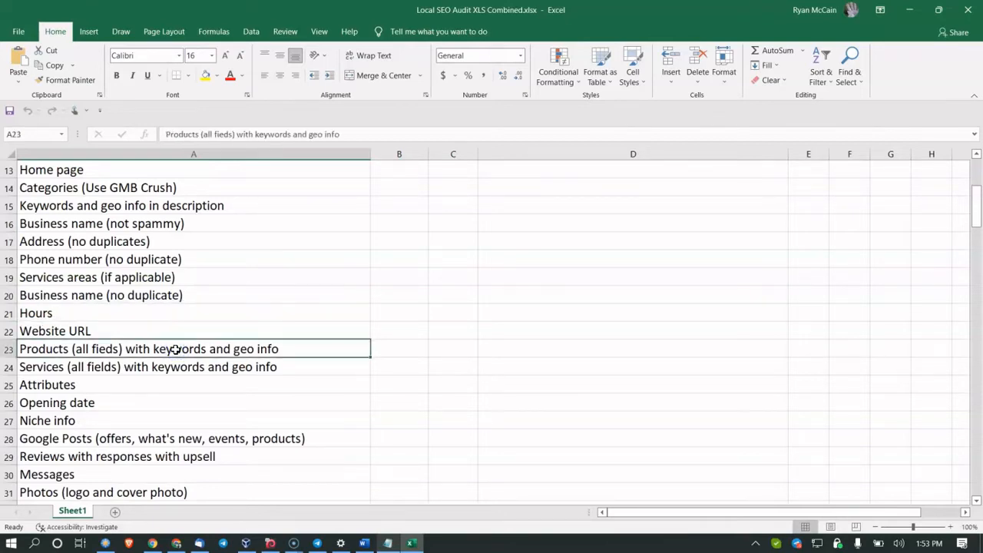
Step: Back in the Word audit, click into the BACKUP CODES warning and scroll on
left_click(364, 543)
left_click(365, 336)
scroll(366, 352, "down", 2)
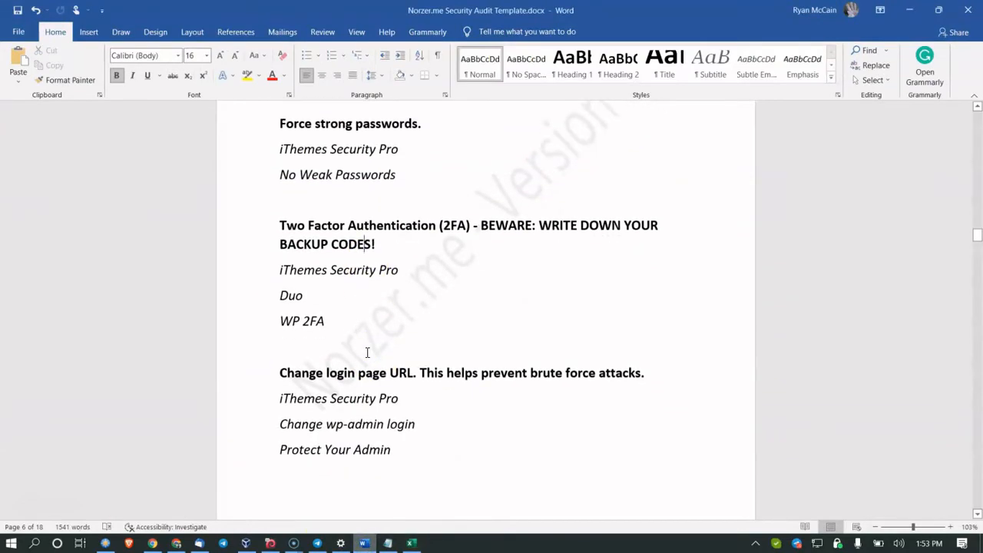
Step: Open the Six Month Local SEO video, pause it at 8:42, and scroll its description
left_click(152, 543)
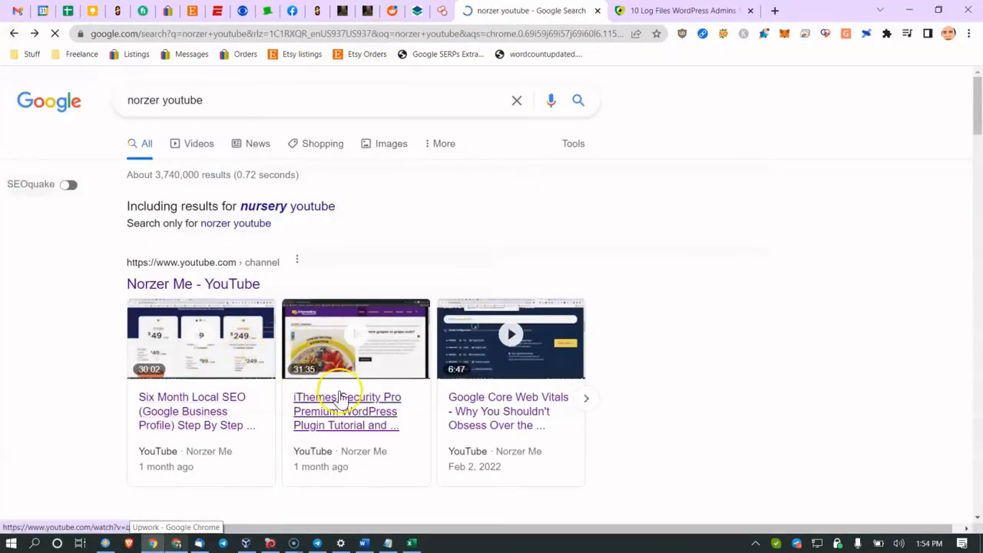
left_click(181, 413)
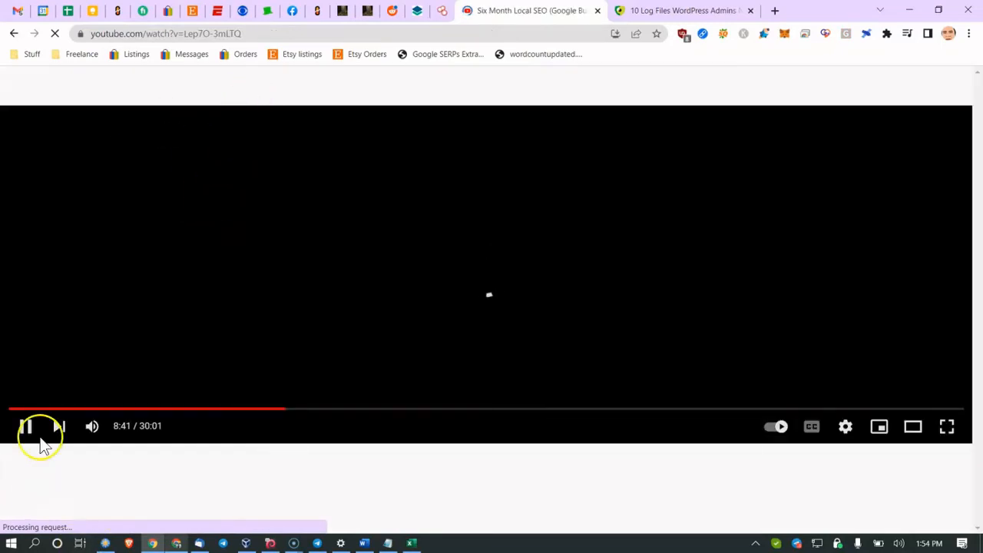
left_click(28, 428)
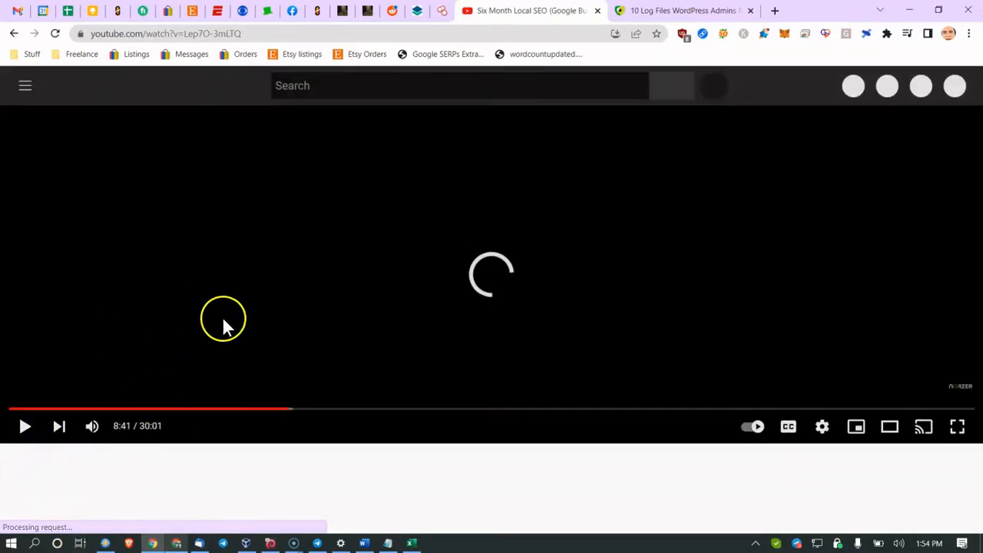
left_click(180, 345)
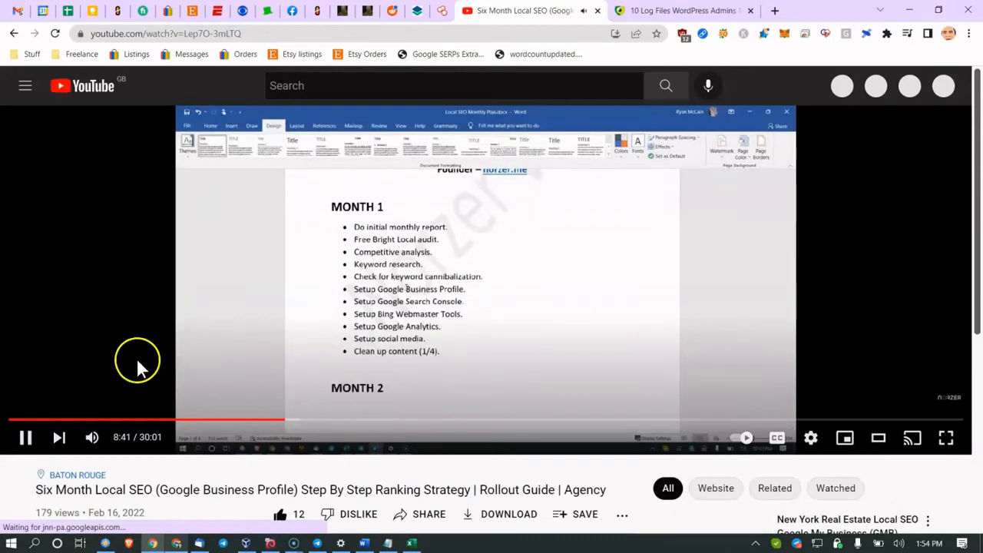
left_click(23, 434)
scroll(323, 365, "down", 2)
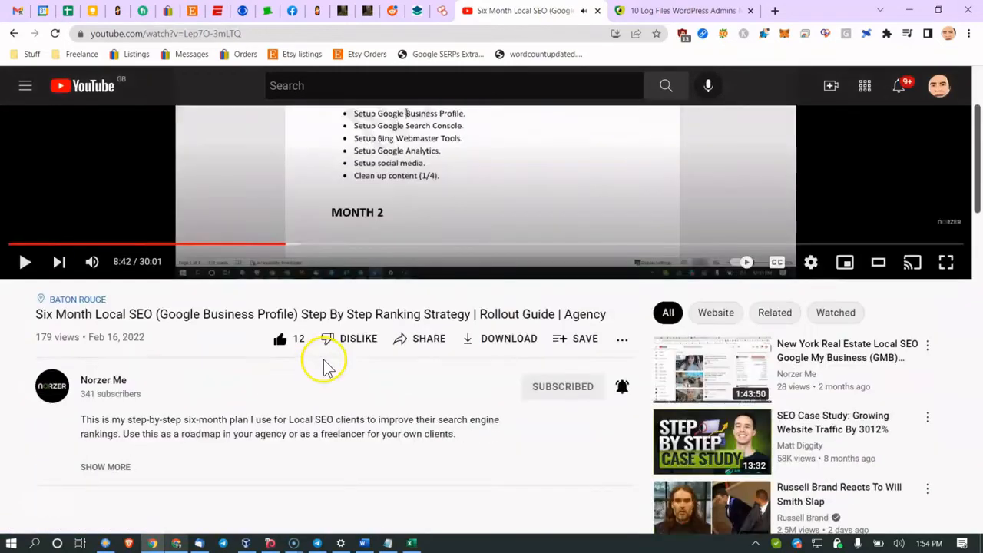
scroll(307, 373, "down", 5)
scroll(302, 424, "up", 4)
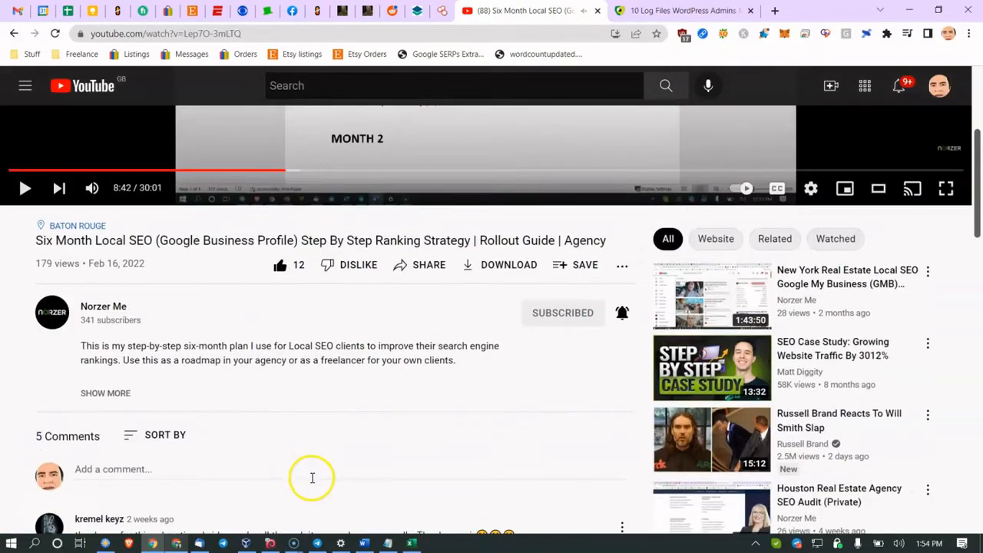
Step: Point to the audit's Change login page URL section, then return to the browser
left_click(365, 543)
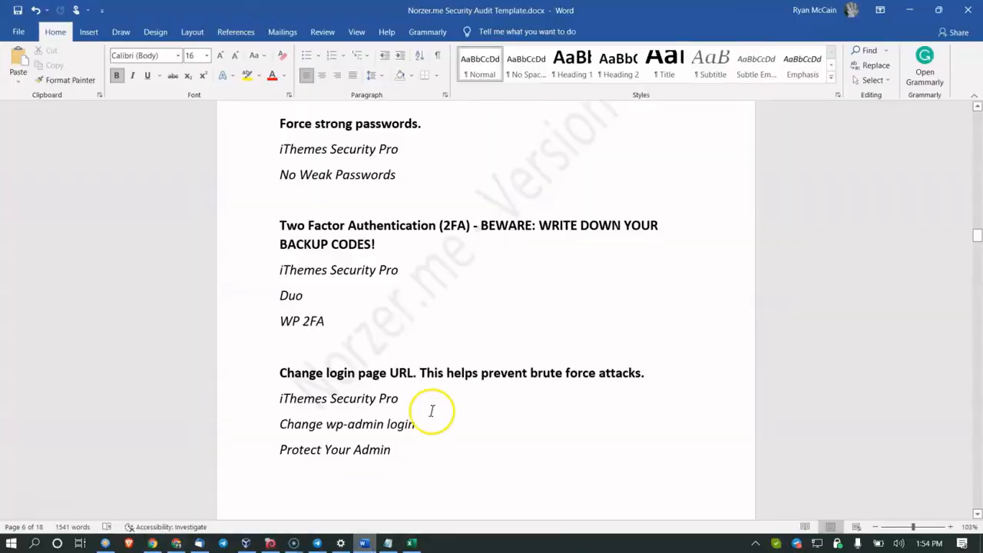
scroll(386, 313, "down", 2)
left_click(386, 312)
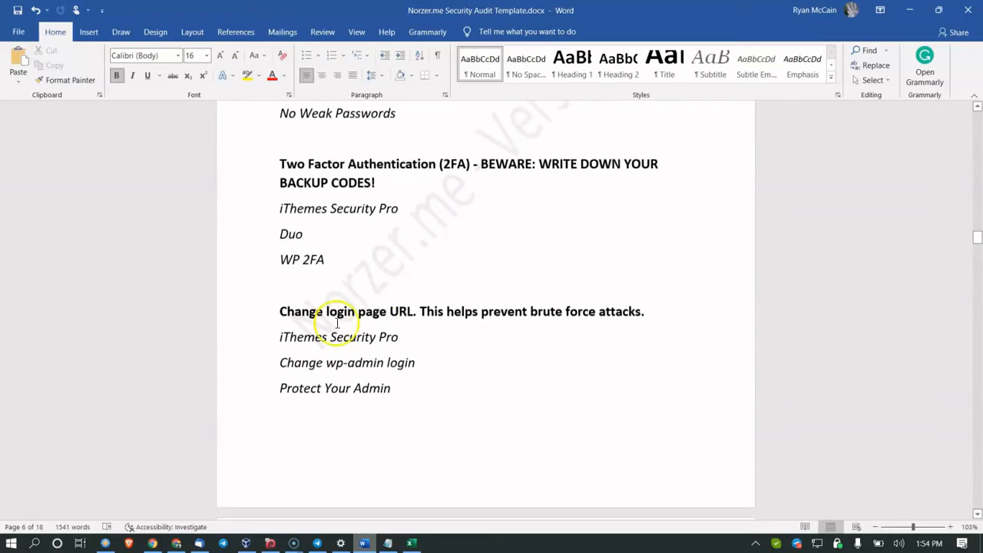
left_click(152, 543)
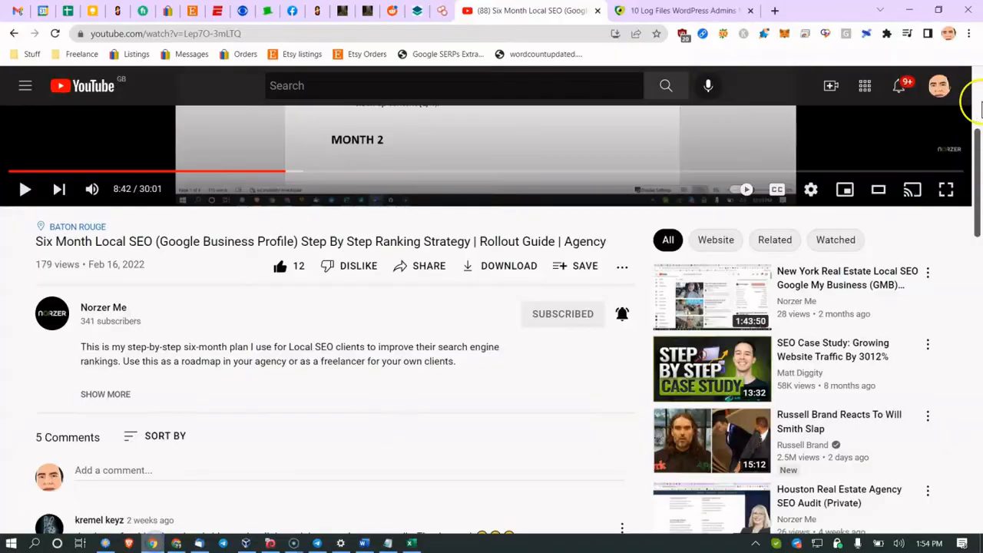
Step: In a new Incognito window, go to norzer.me/wp-admin
left_click(970, 35)
left_click(913, 80)
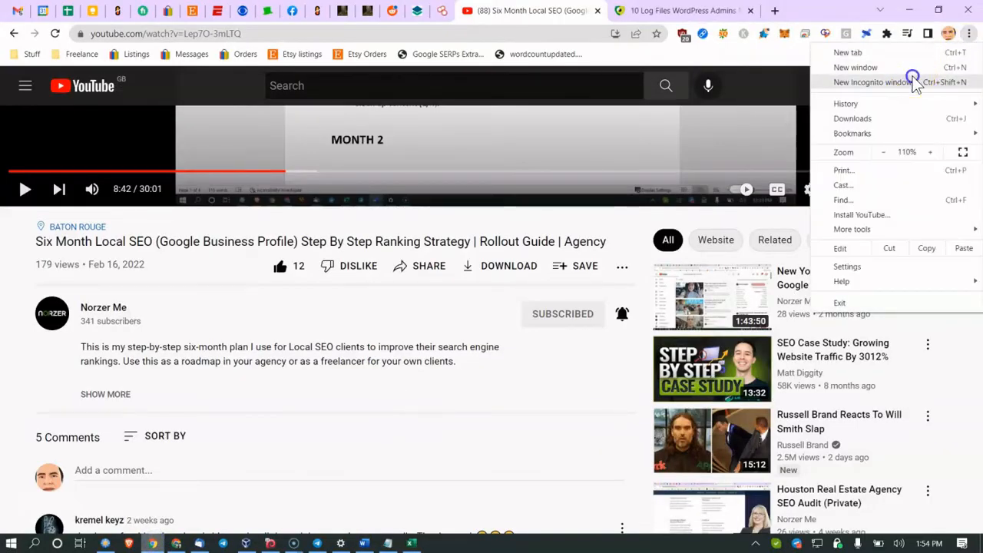
type("norzder.")
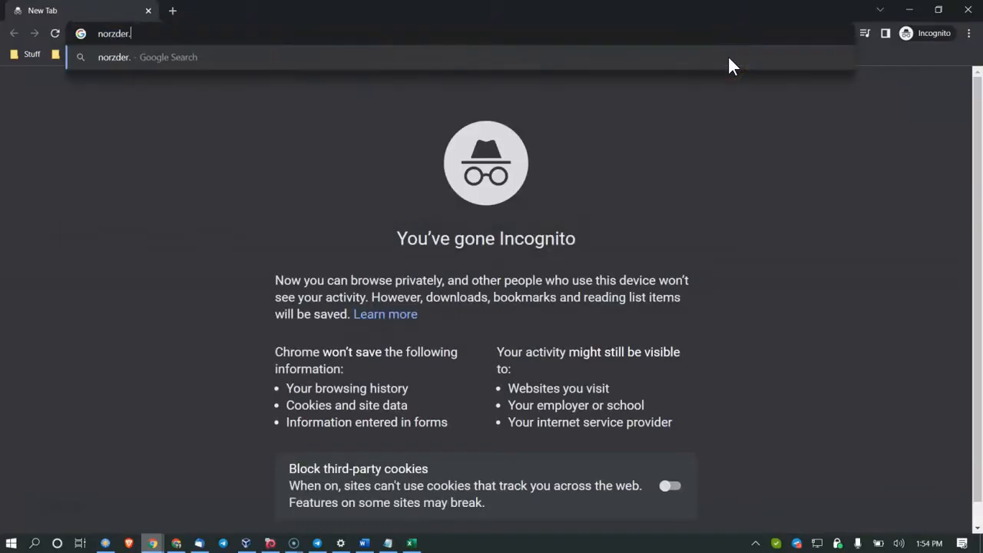
key("BackSpace")
key("BackSpace")
key("BackSpace")
key("BackSpace")
type("er.m")
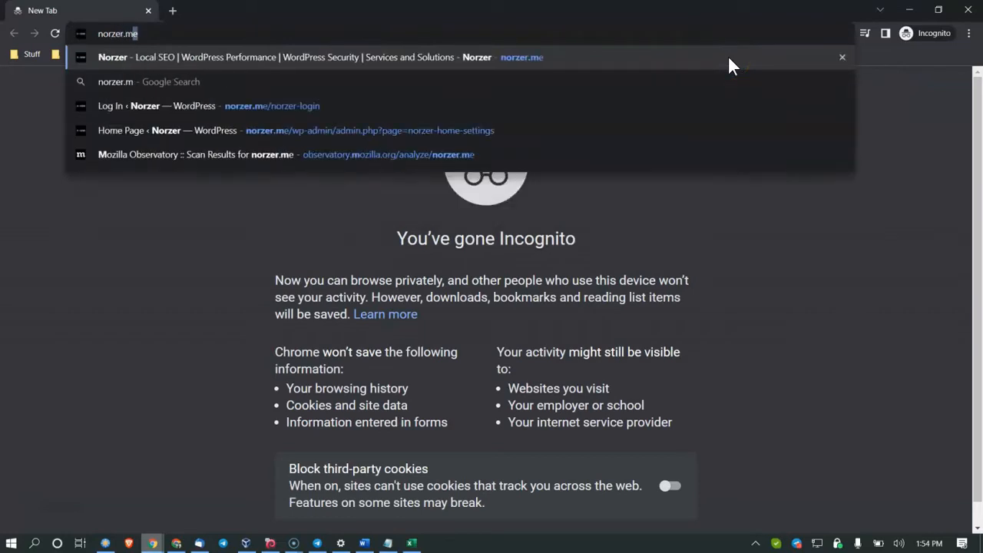
type("e/wp-admin")
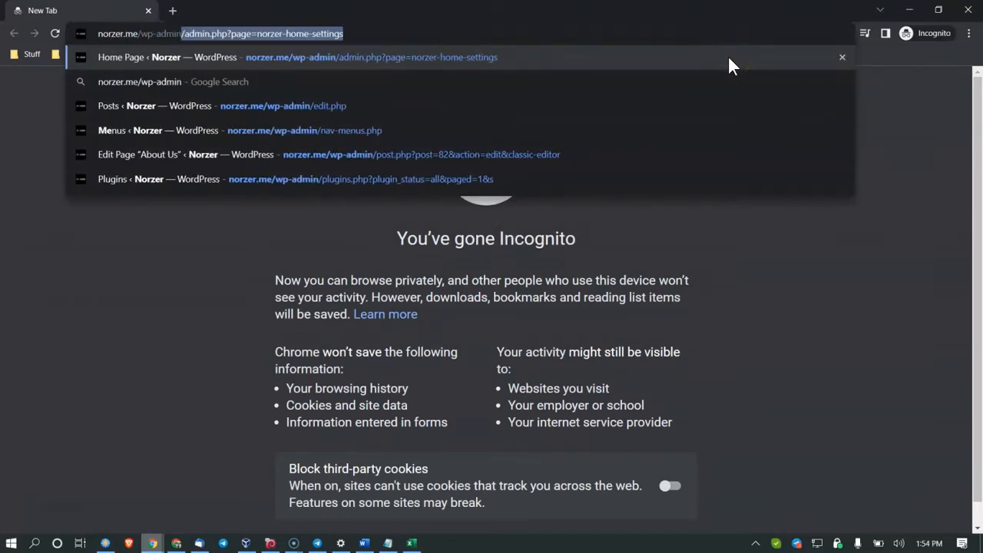
key("Delete")
key("Return")
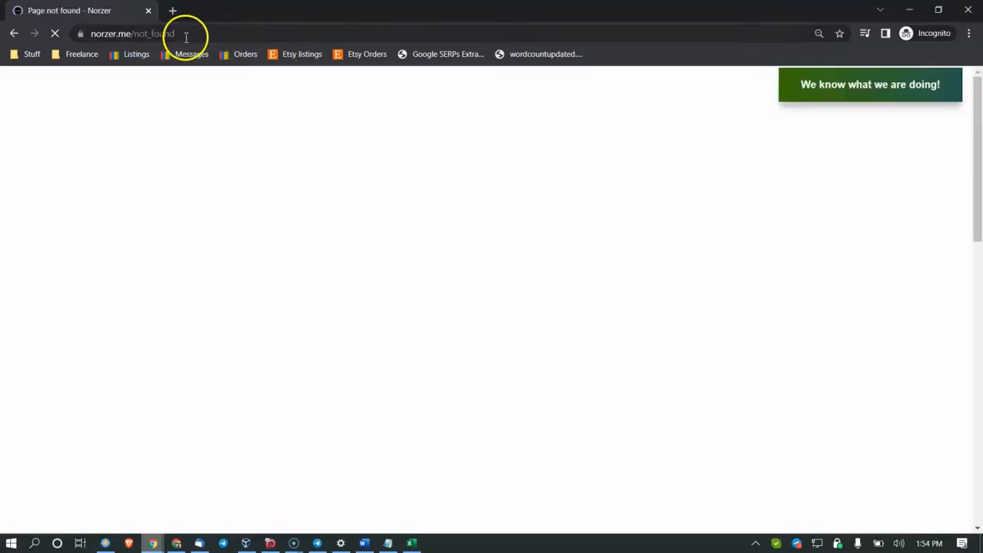
Step: Edit the not-found address and open the site's custom login page suggestion
left_click(186, 33)
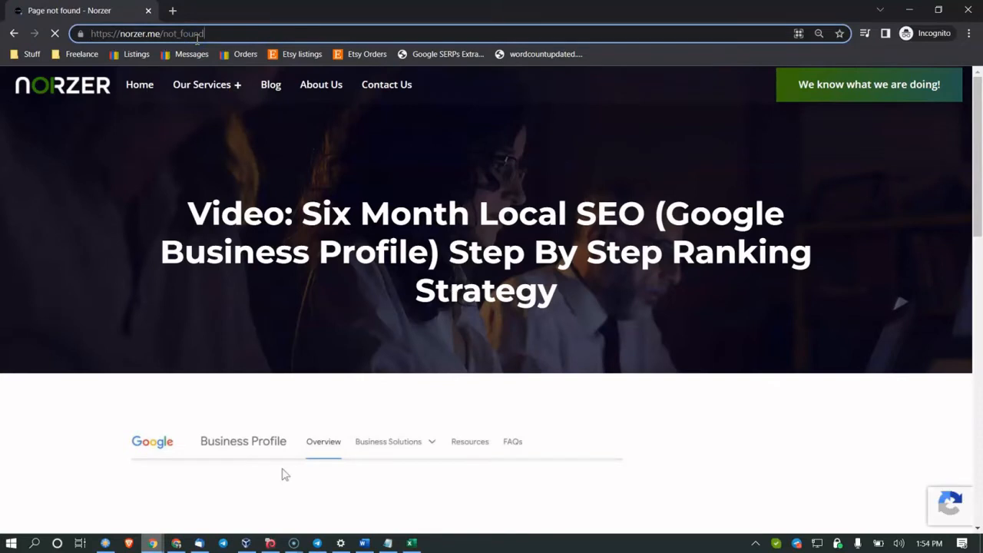
key("BackSpace")
key("BackSpace")
key("BackSpace")
key("BackSpace")
key("BackSpace")
key("BackSpace")
key("BackSpace")
key("BackSpace")
key("BackSpace")
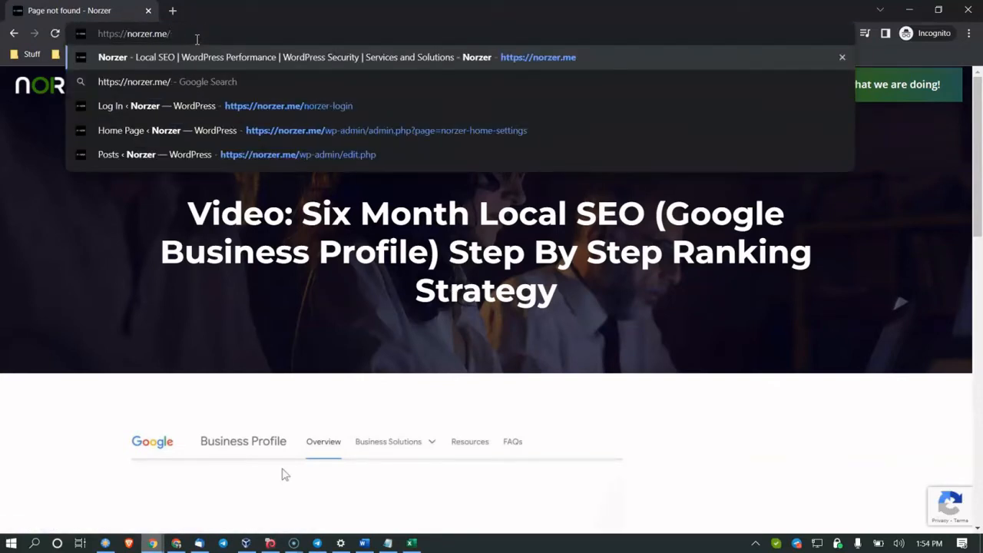
left_click(255, 107)
left_click(222, 39)
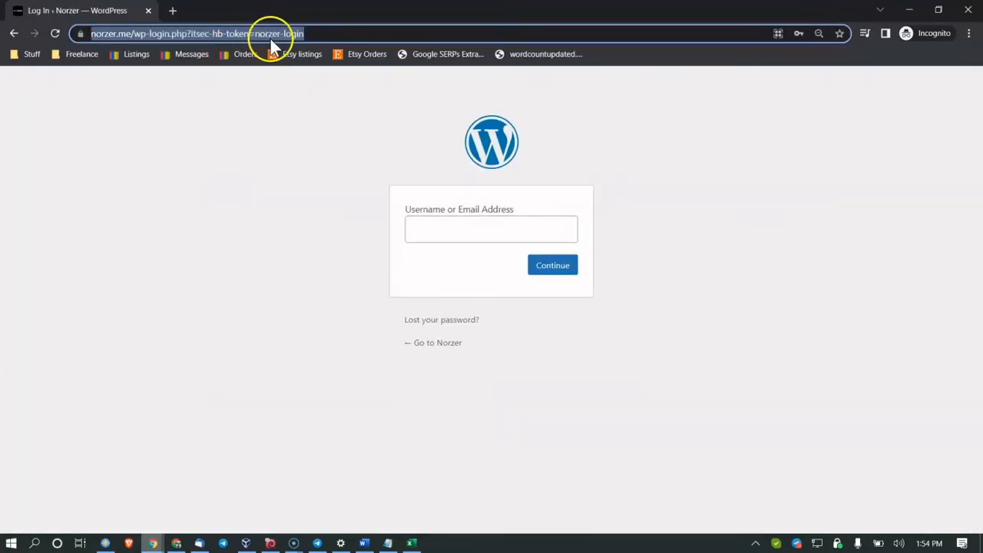
left_click(282, 36)
left_click(236, 117)
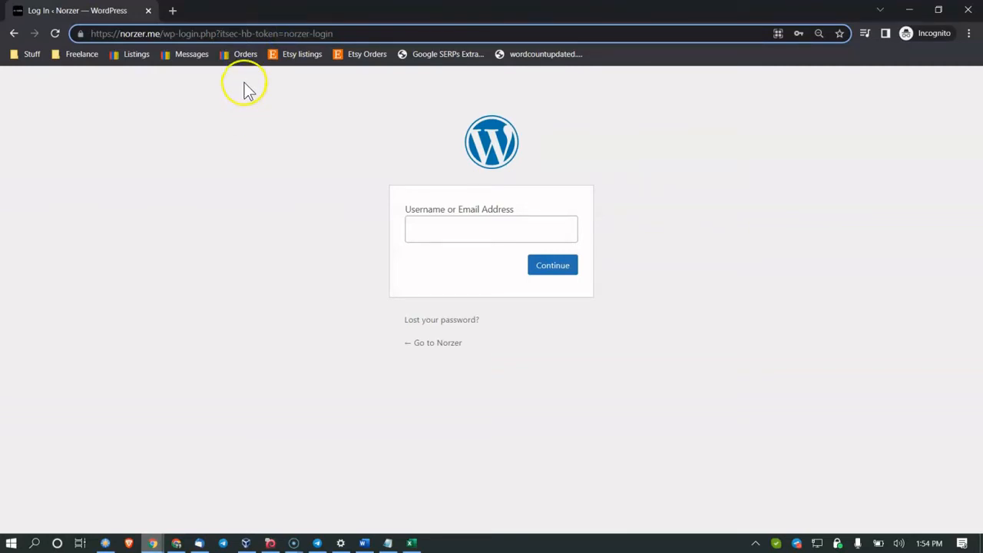
Step: Change the address to norzer.me/wp-login and load it
left_click(199, 39)
left_click(188, 34)
left_click_drag(189, 34, 659, 32)
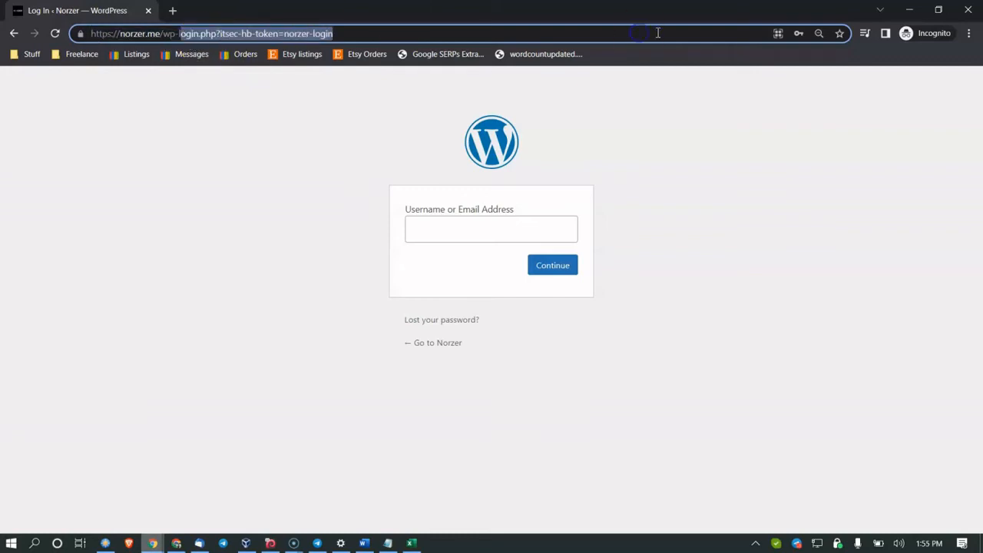
key("BackSpace")
key("BackSpace")
type("login")
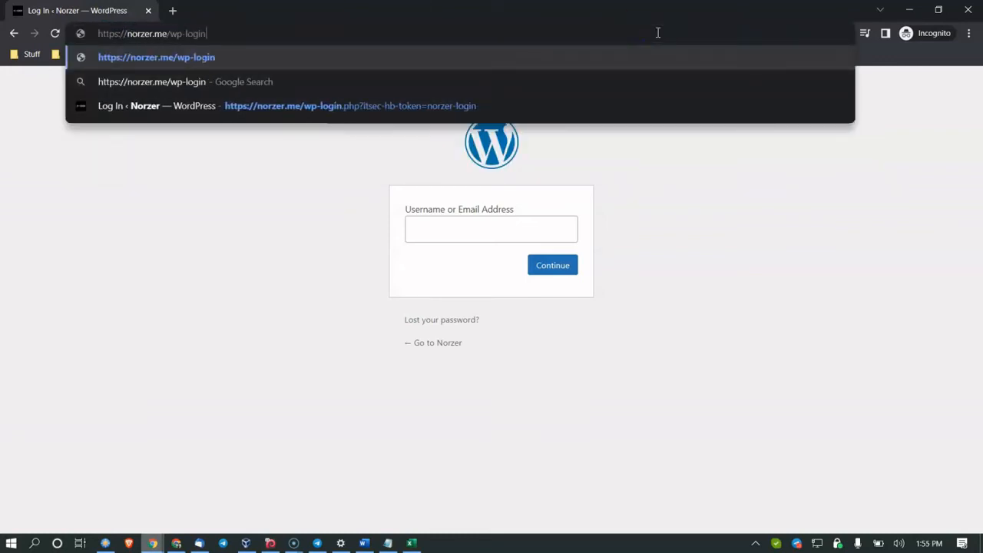
key("Return")
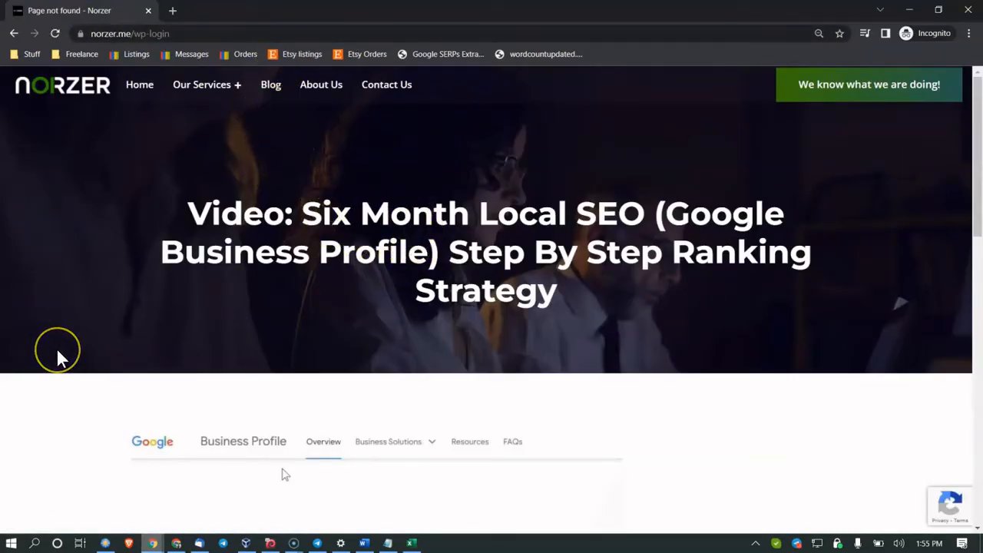
Step: Confirm wp-login shows 'Page not found', then return to the Word audit
left_click(174, 347)
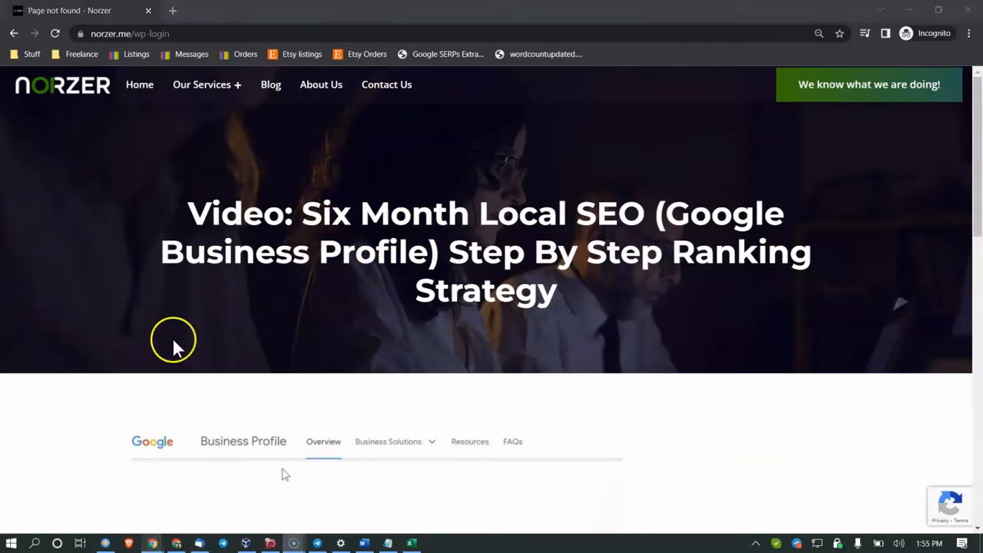
left_click(184, 34)
double_click(188, 34)
left_click(193, 34)
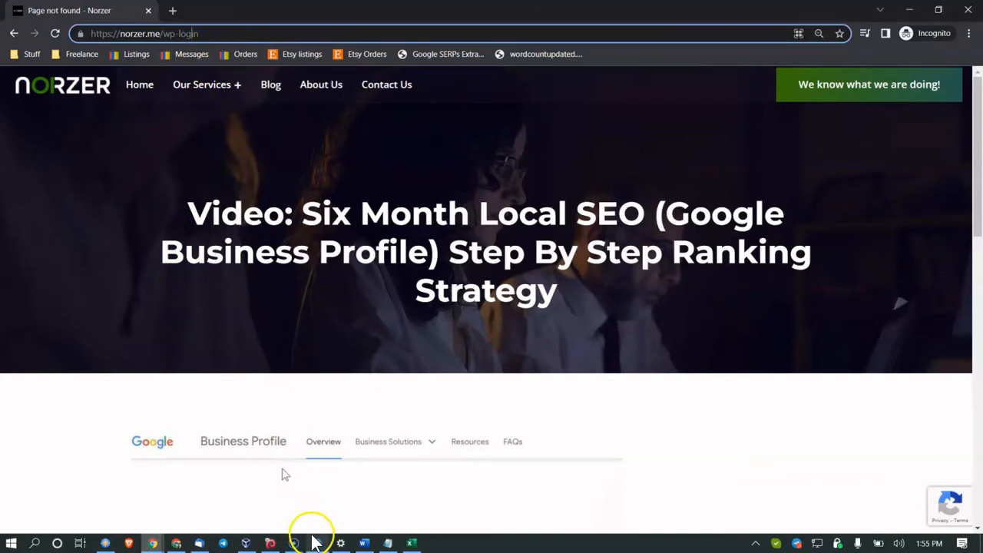
left_click(366, 542)
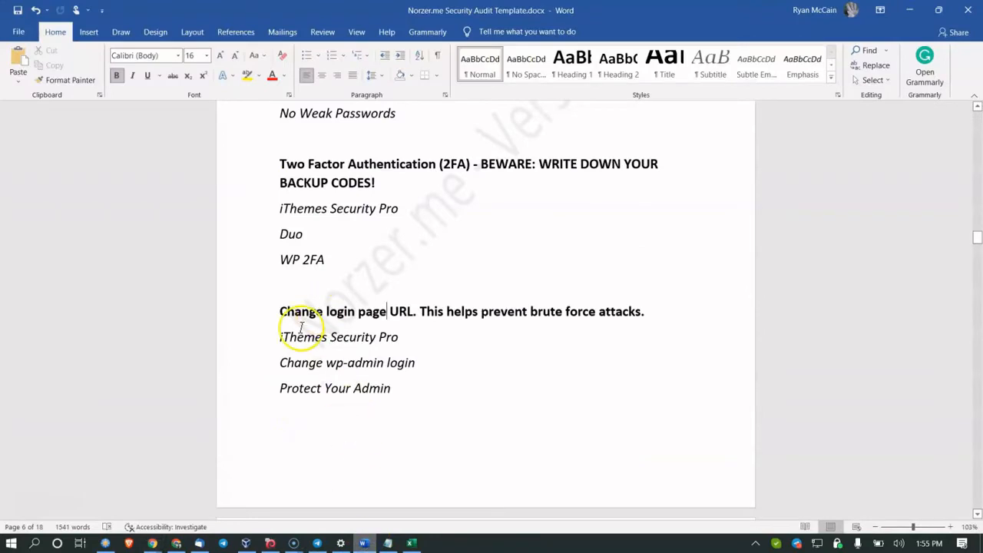
Step: Select the iThemes Security Pro line near the Change wp-admin login item
left_click(272, 340)
left_click(281, 375)
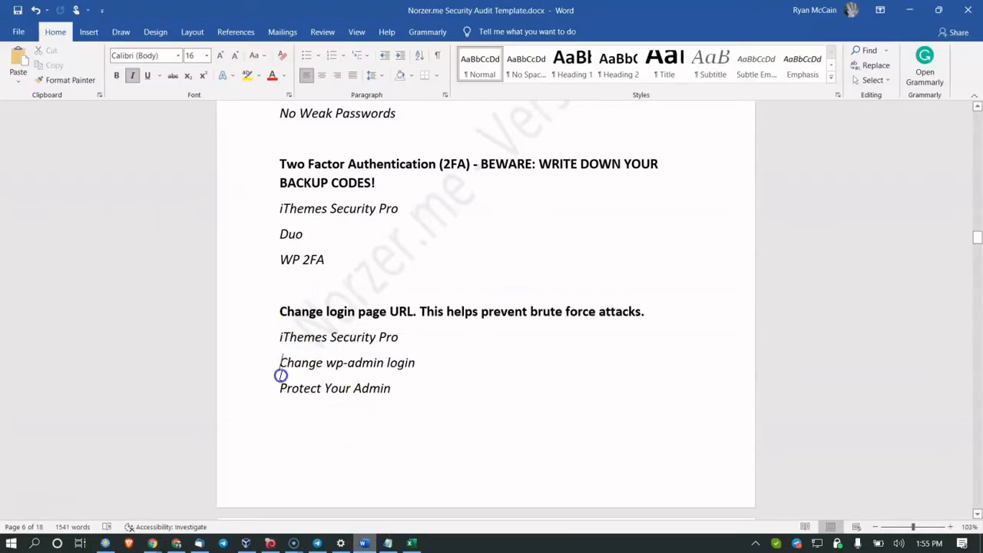
double_click(311, 340)
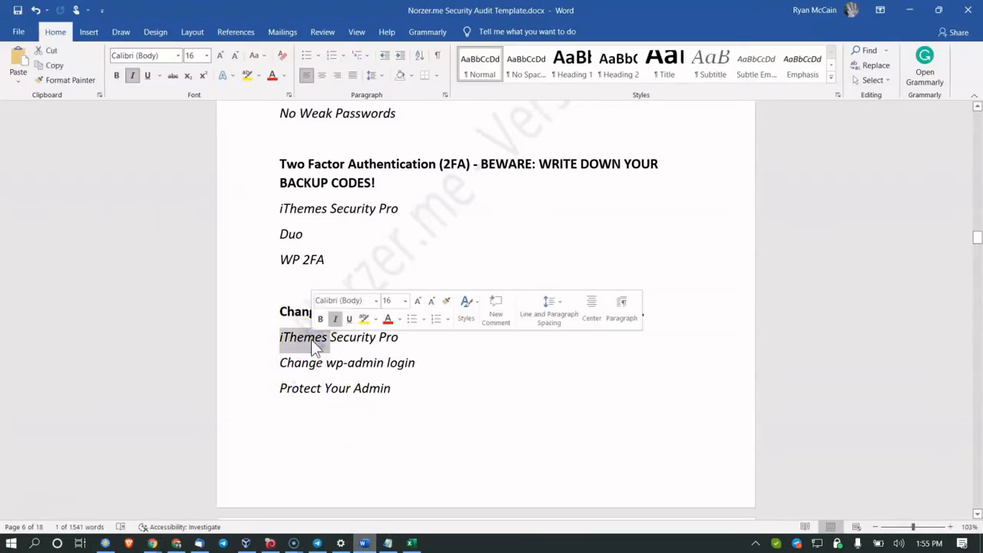
scroll(311, 340, "down", 2)
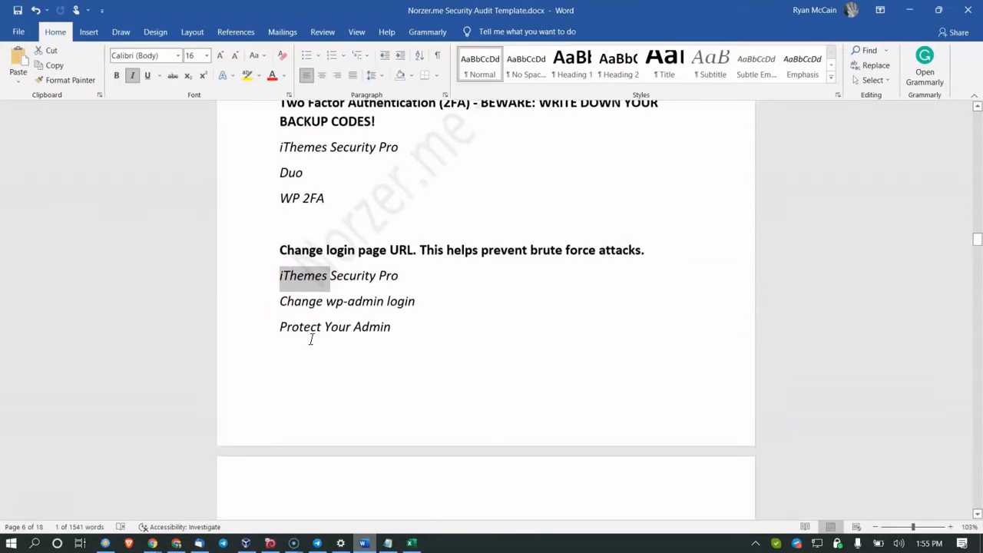
scroll(312, 339, "down", 5)
scroll(281, 299, "up", 1)
Step: Highlight the Limit login attempts heading and its iThemes Security Pro and Limit Login Attempts lines
left_click(305, 373)
left_click(356, 410)
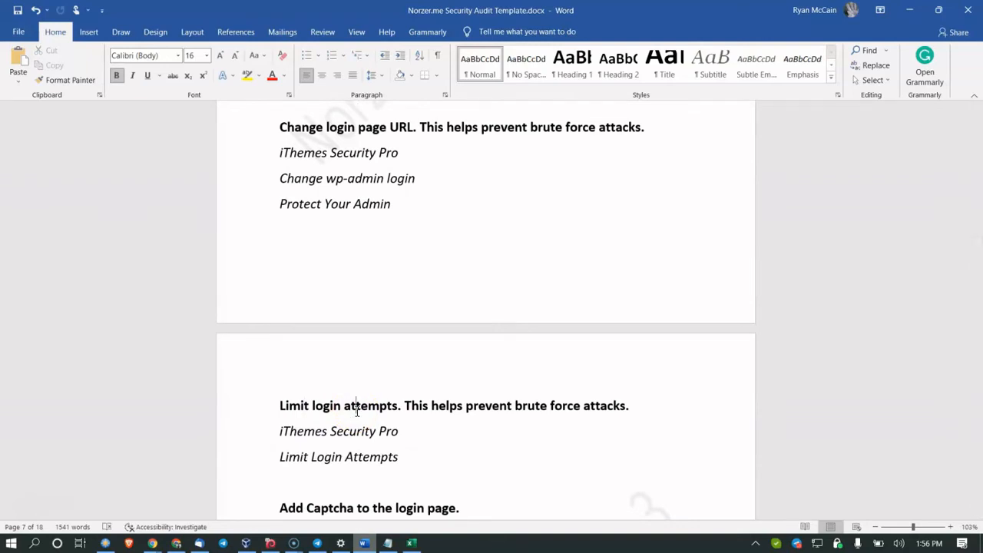
left_click(346, 437)
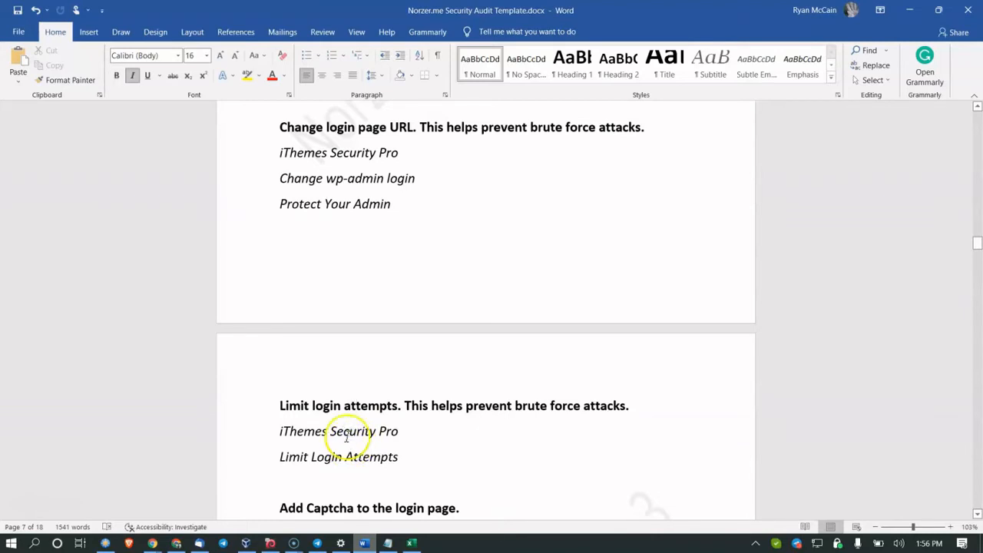
triple_click(337, 461)
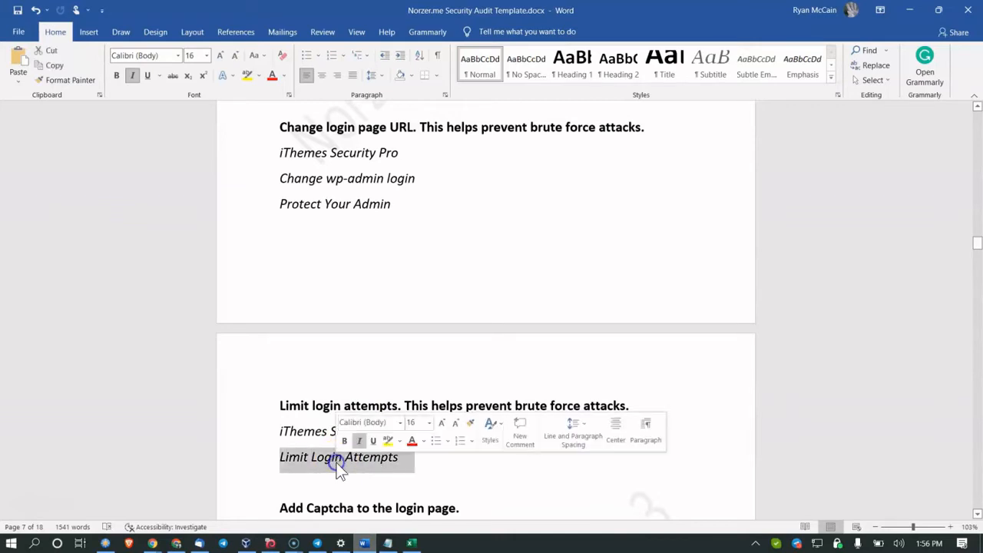
left_click(453, 344)
Step: Scroll to Add Captcha and select the Login No Captcha reCAPTCHA plugin line
scroll(452, 344, "down", 2)
left_click_drag(516, 343, 619, 346)
scroll(359, 388, "down", 1)
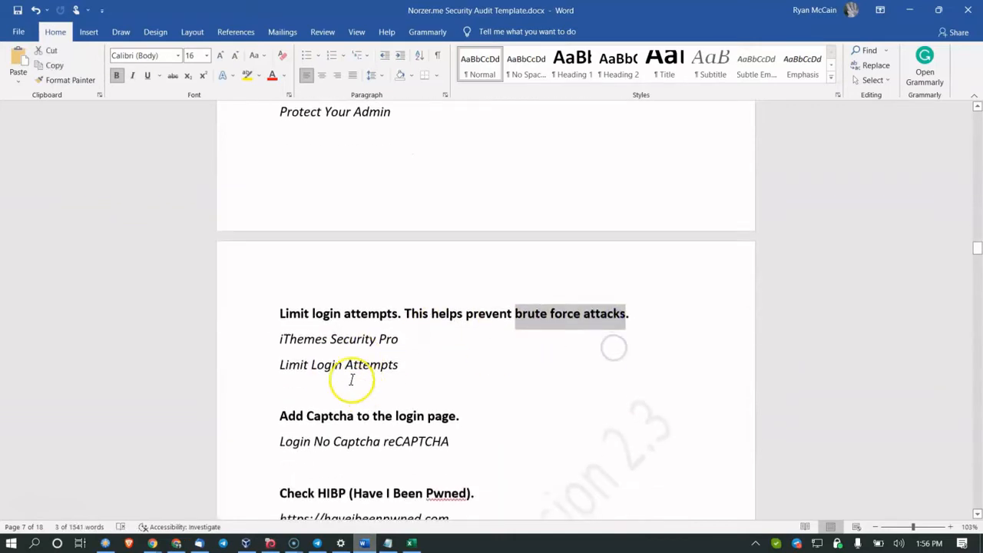
scroll(360, 388, "down", 1)
left_click(361, 353)
left_click(304, 380)
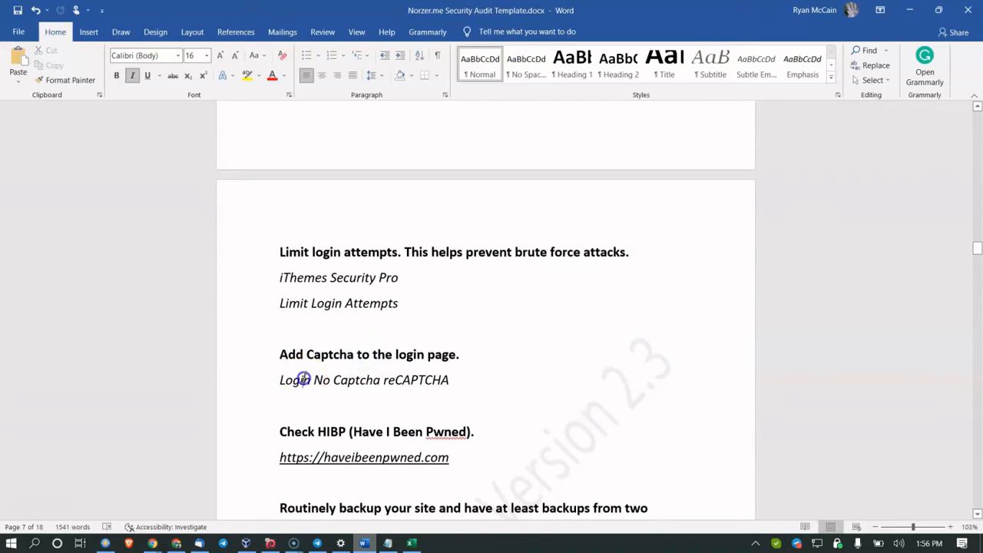
double_click(304, 379)
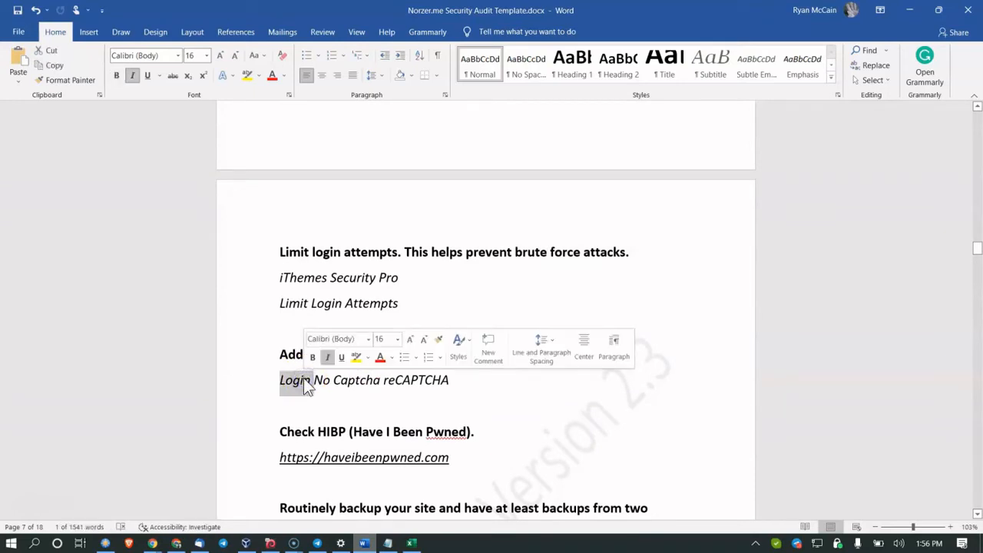
triple_click(303, 380)
triple_click(304, 379)
left_click(364, 385)
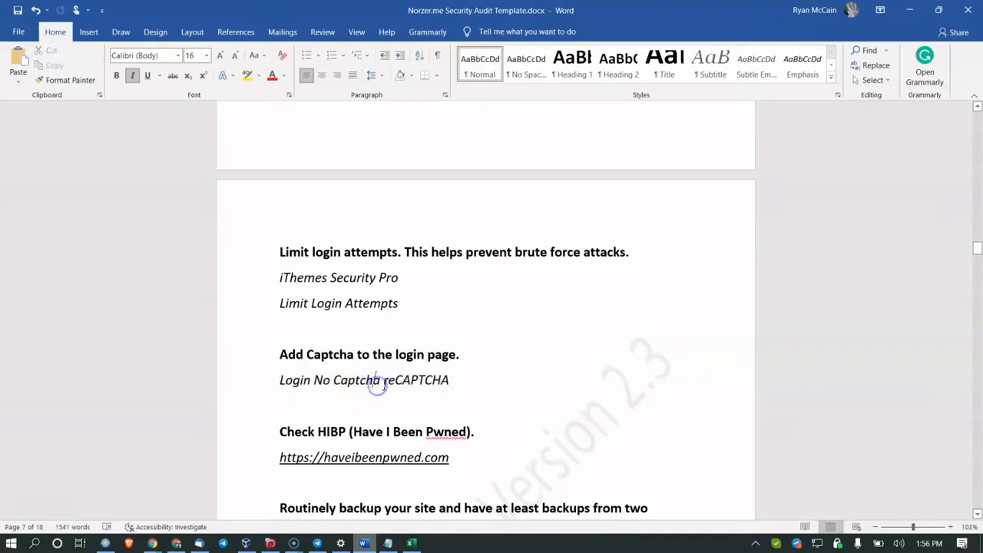
Step: Undo the edit so the Add Captcha line reads iThemes Security Pro again
double_click(385, 382)
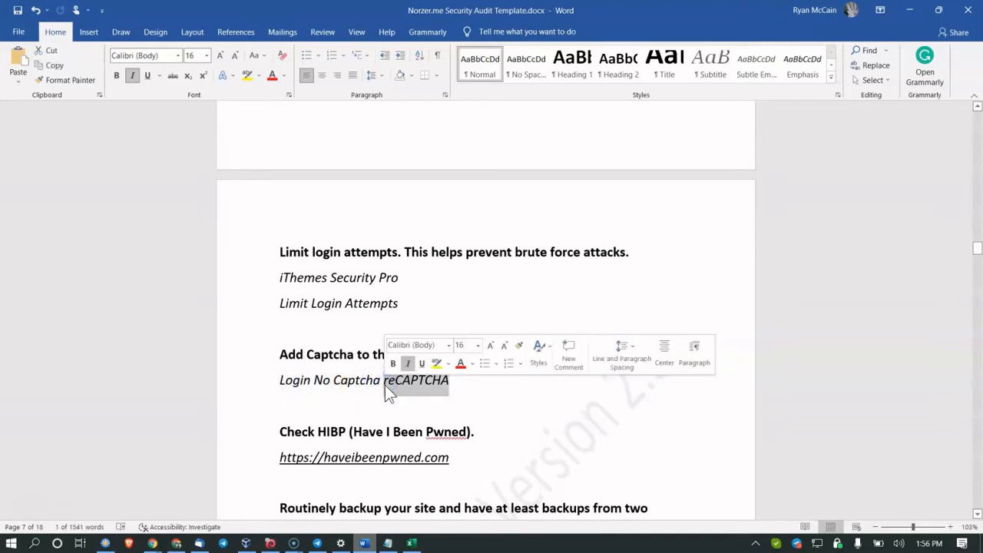
key("ctrl+z")
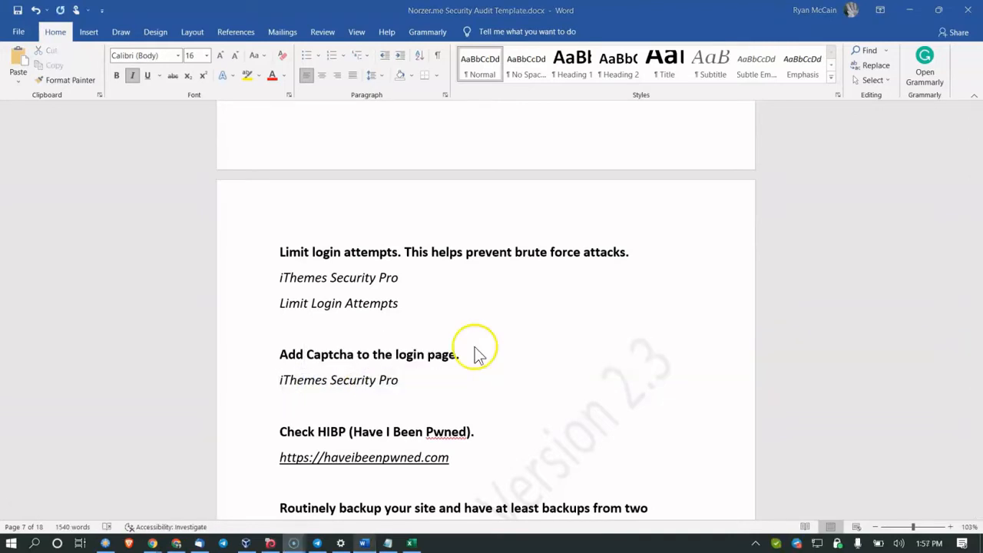
triple_click(324, 374)
double_click(324, 374)
Step: Follow the audit's haveibeenpwned.com link into the browser
left_click(296, 346)
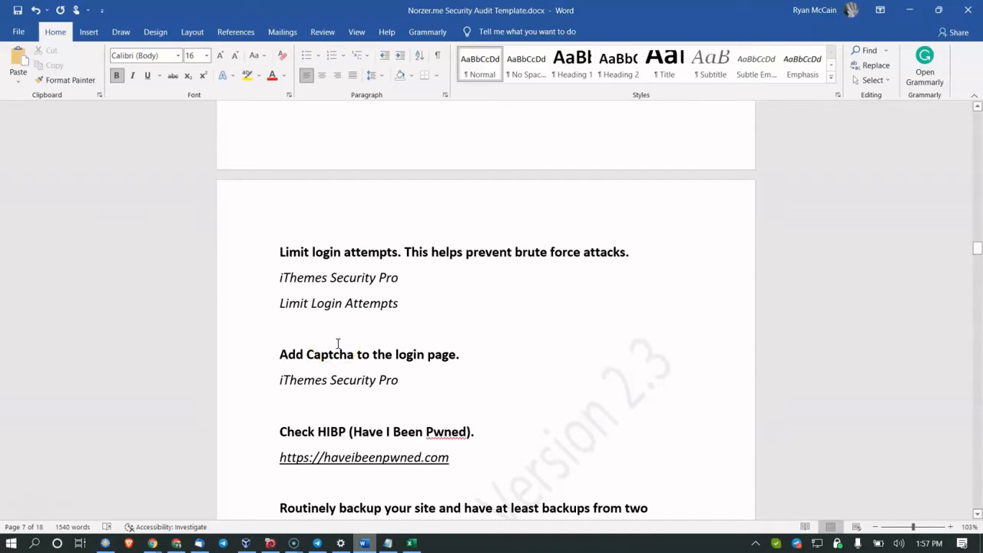
scroll(356, 297, "down", 2)
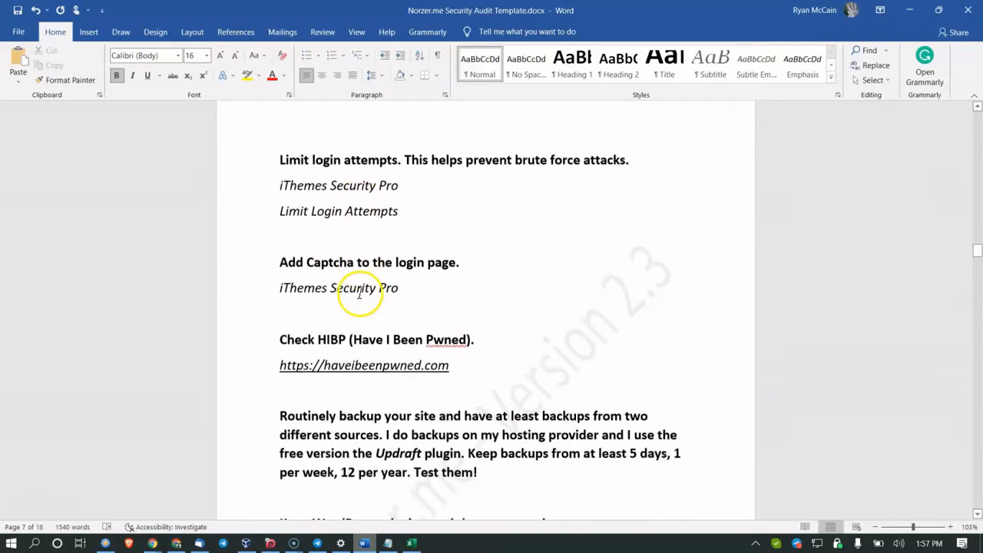
left_click(313, 368, "ctrl")
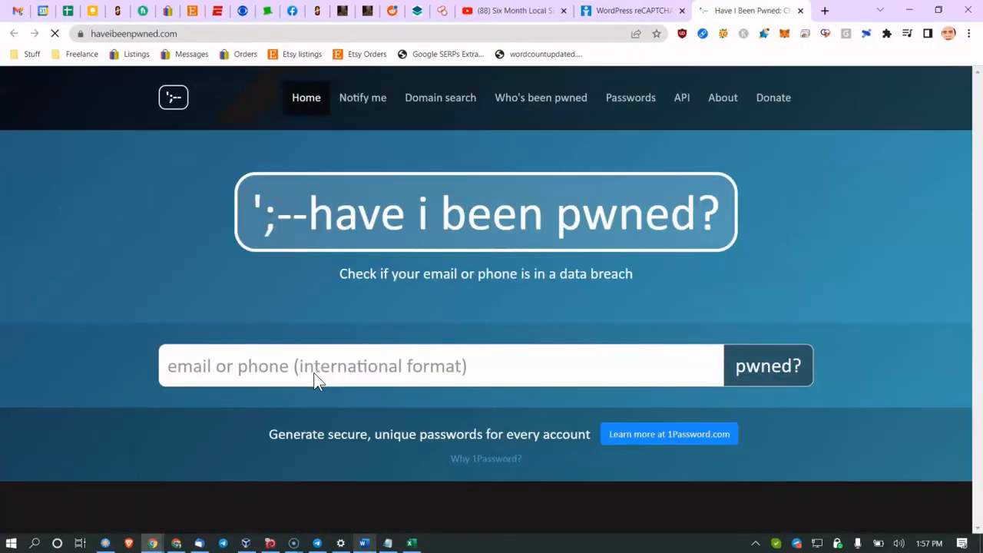
Step: Enter the first e-mail address into Have I Been Pwned and run the breach check
type("r")
key("BackSpace")
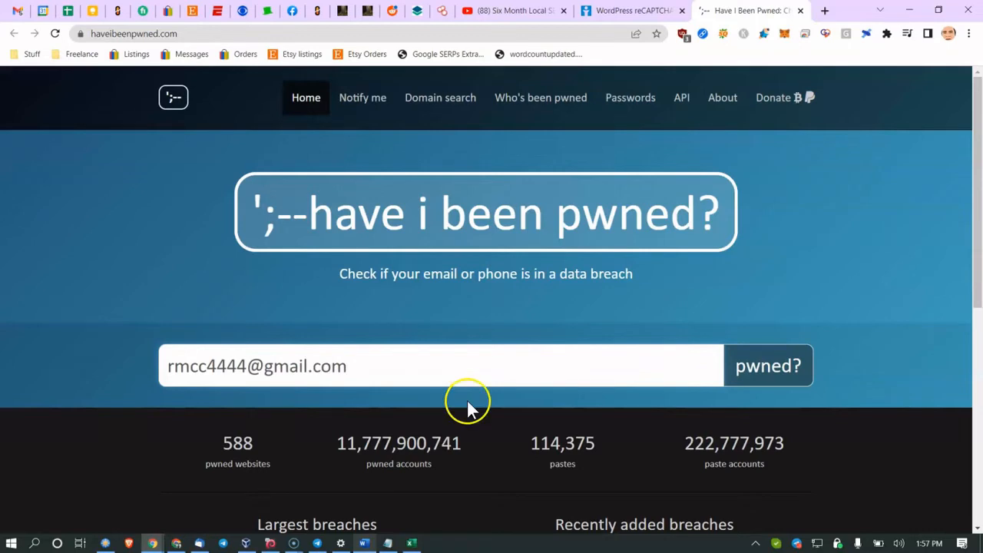
triple_click(708, 369)
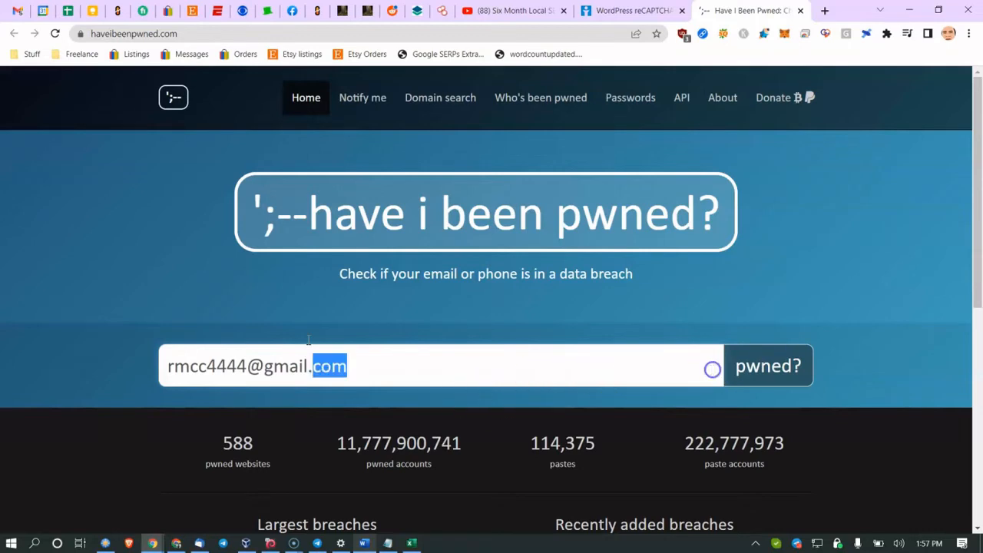
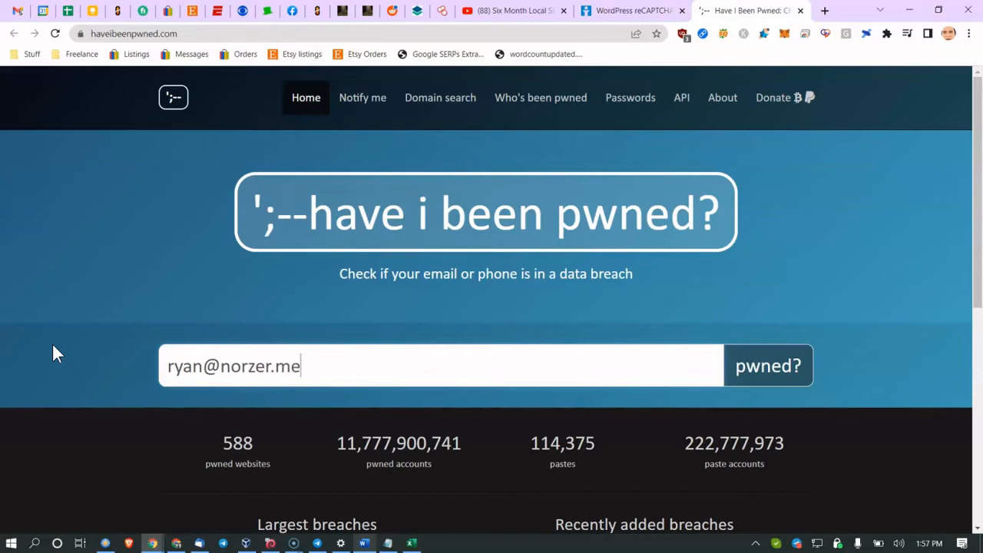
left_click(766, 383)
scroll(183, 213, "down", 3)
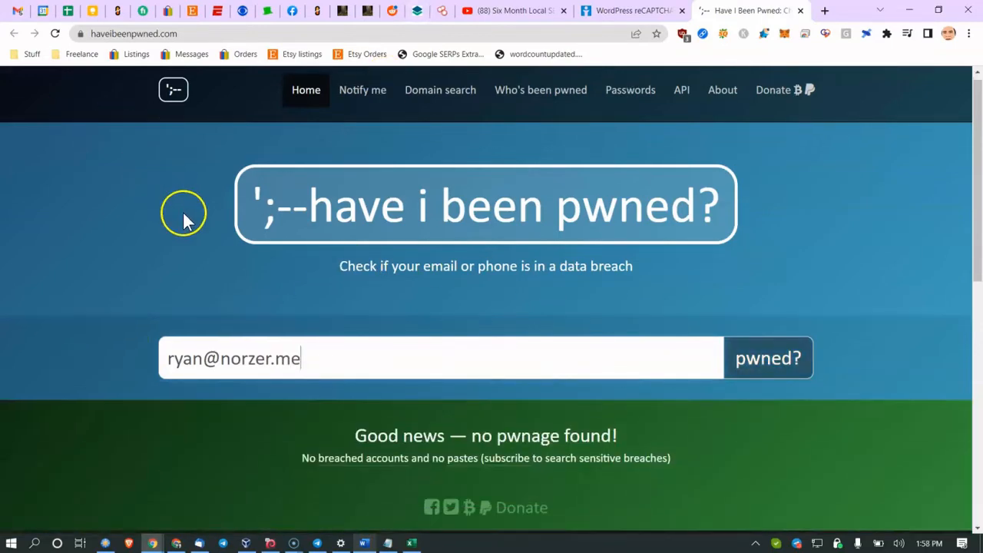
scroll(277, 212, "down", 3)
scroll(358, 246, "down", 2)
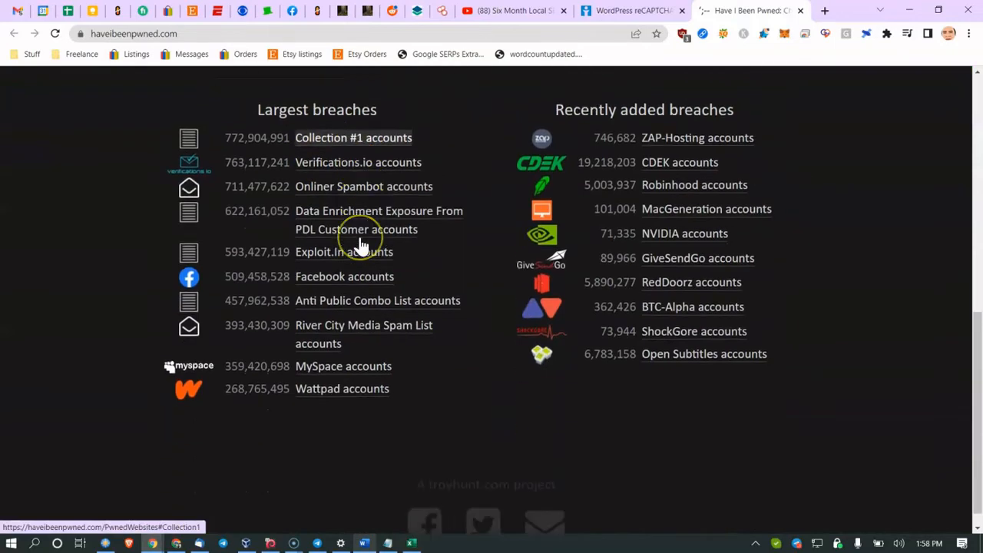
scroll(358, 244, "up", 5)
Step: Check a second e-mail address, which appears in 38 data breaches and 4 pastes
triple_click(370, 246)
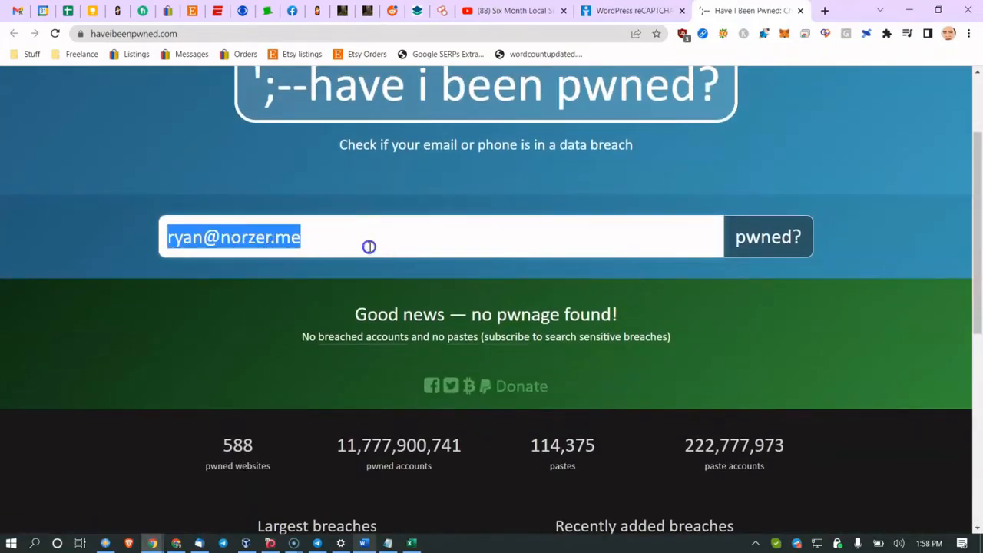
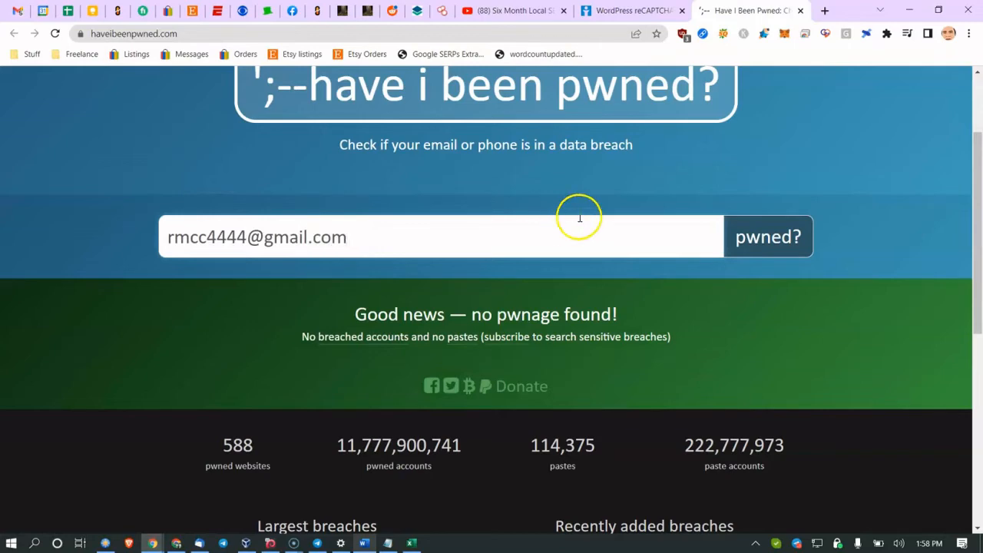
left_click(748, 242)
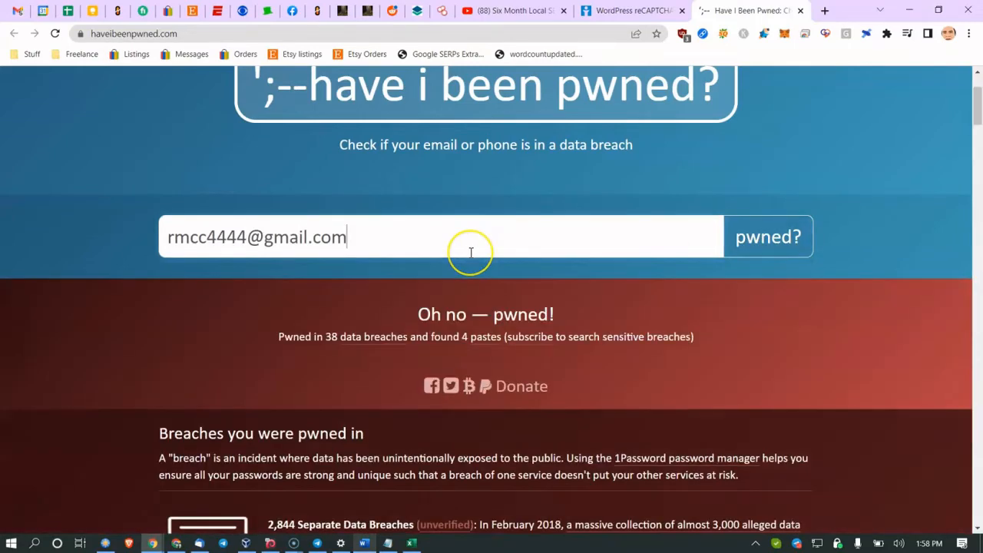
scroll(472, 257, "down", 4)
scroll(362, 231, "up", 3)
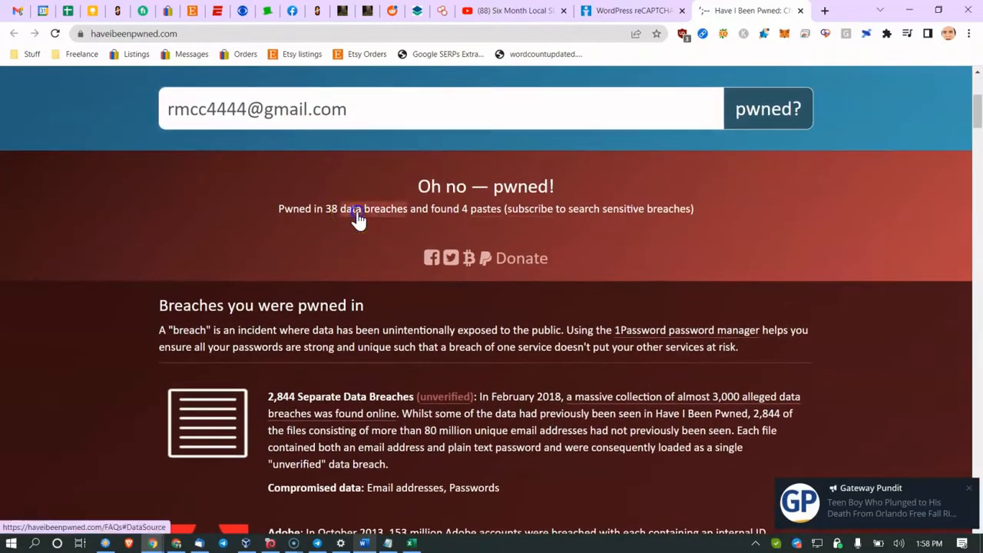
scroll(318, 287, "down", 10)
scroll(317, 196, "down", 13)
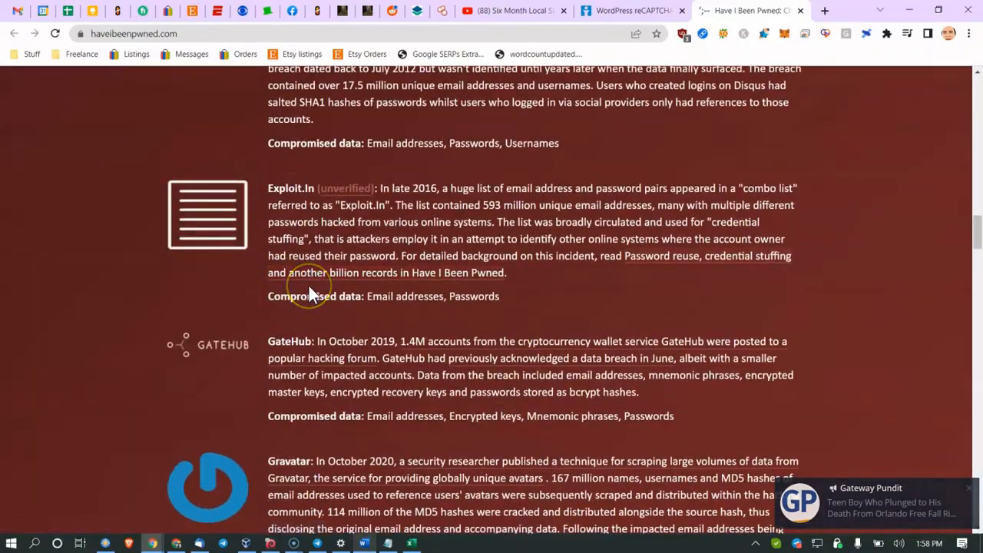
scroll(309, 286, "up", 9)
scroll(309, 286, "up", 10)
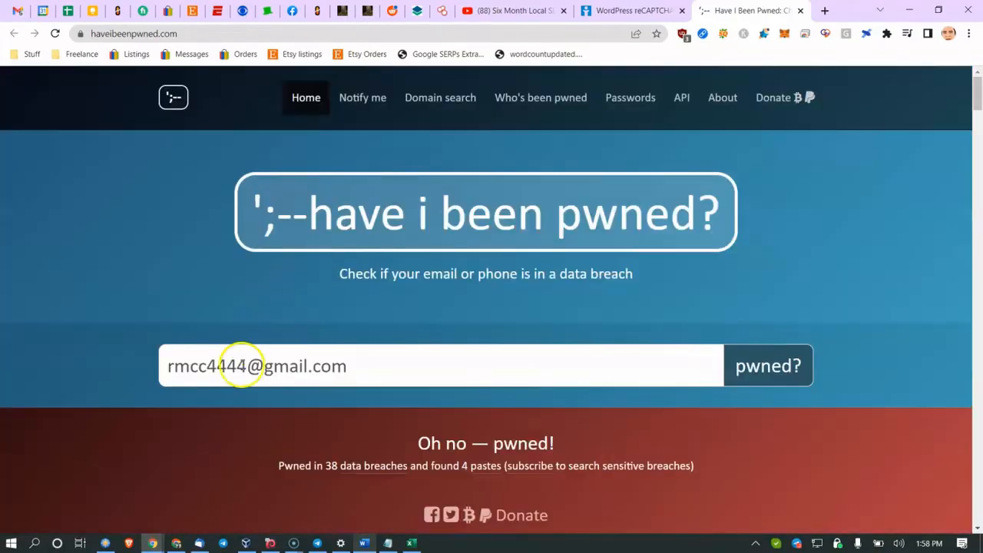
Step: Select the search field once more, then return to the Word audit document
triple_click(240, 366)
scroll(154, 331, "down", 3)
scroll(187, 341, "down", 2)
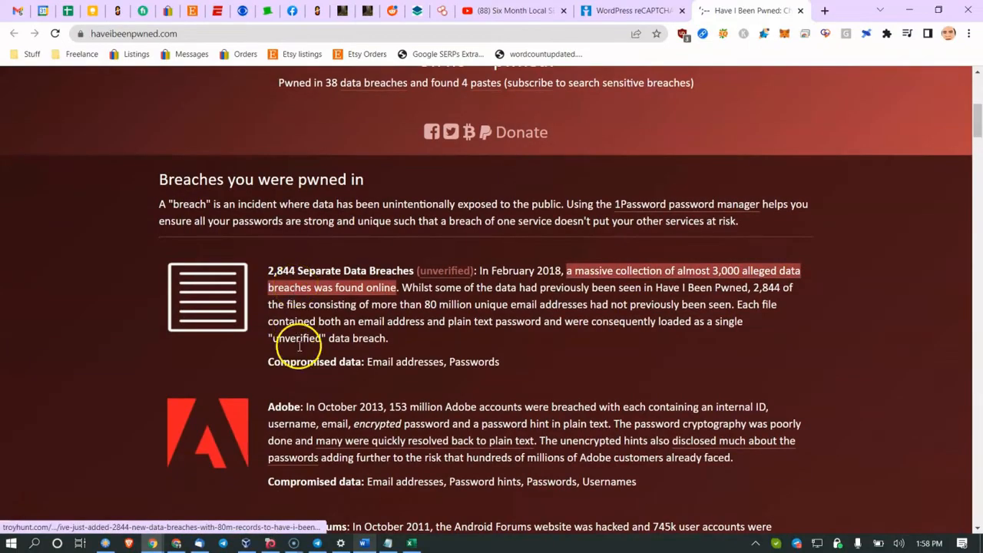
left_click(364, 543)
Step: Highlight the backup paragraph ending with 'Test them!'
scroll(380, 361, "down", 2)
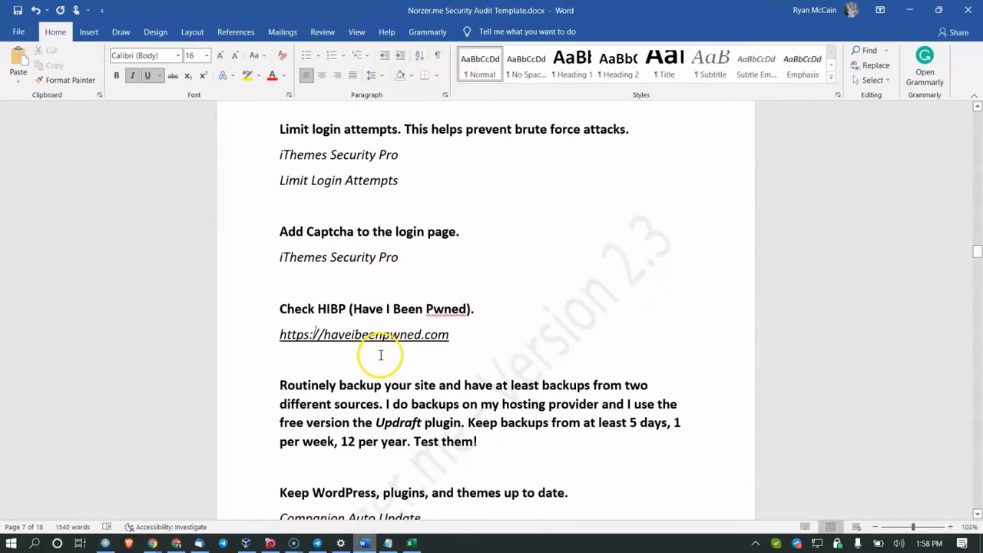
left_click_drag(379, 355, 407, 353)
left_click_drag(263, 353, 485, 411)
left_click(485, 411)
scroll(441, 395, "down", 2)
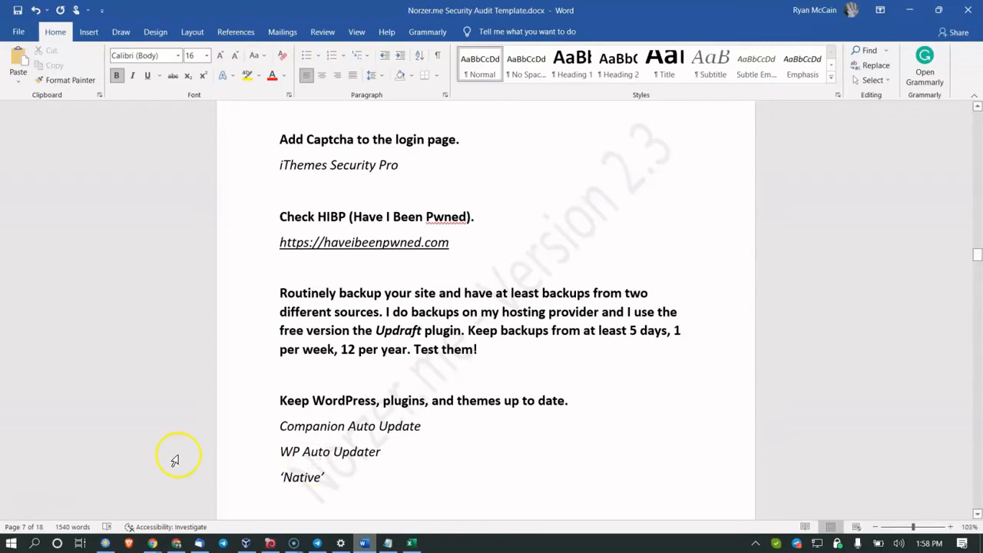
Step: Select the auto-update plugins Companion Auto Update, WP Auto Updater and 'Native' under the up-to-date item
left_click(283, 439)
scroll(313, 429, "down", 2)
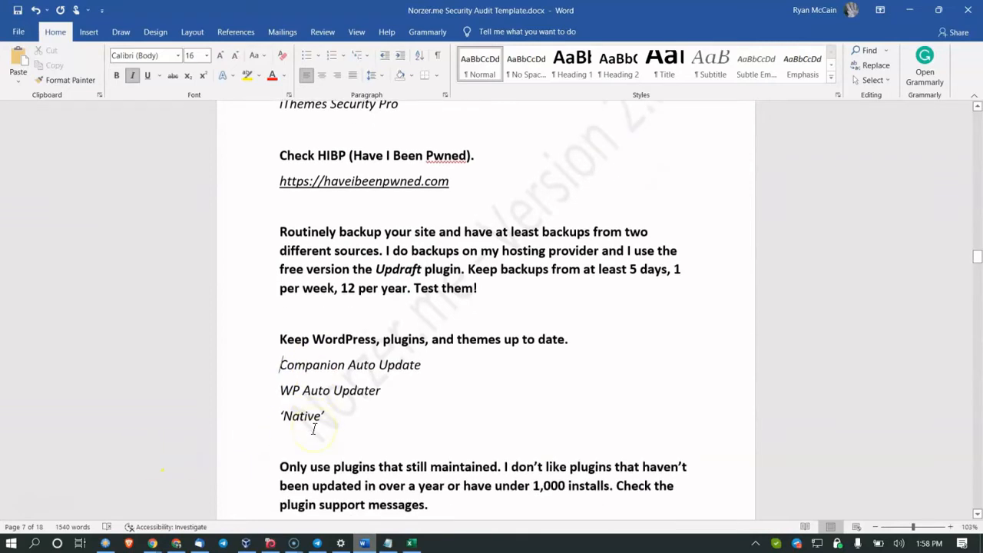
left_click_drag(282, 366, 384, 391)
scroll(376, 369, "down", 2)
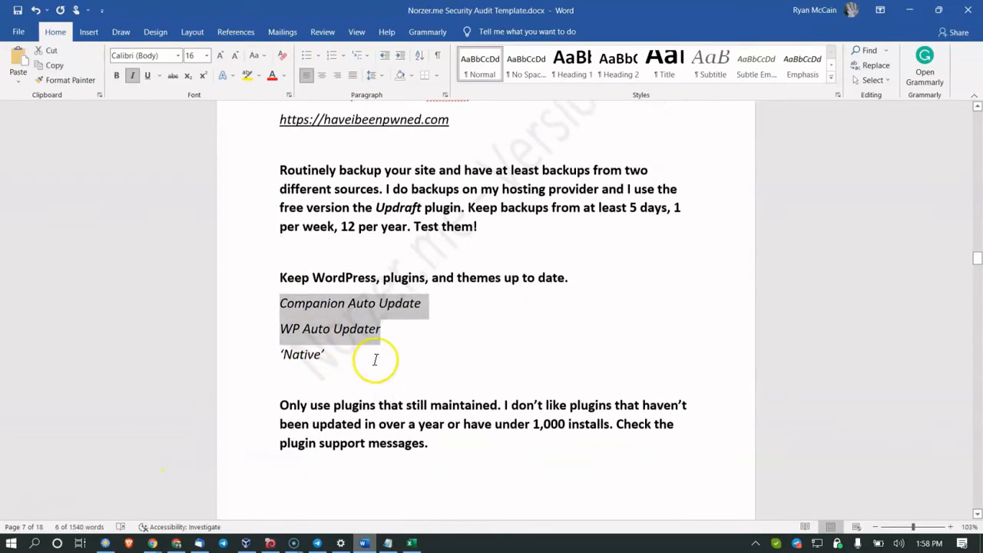
left_click(484, 288)
scroll(392, 349, "down", 1)
scroll(392, 349, "down", 1)
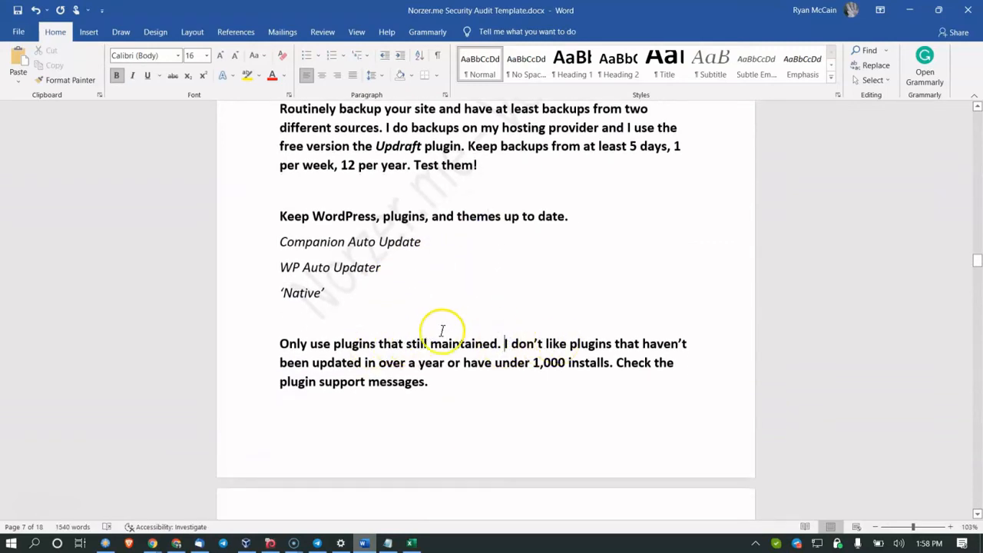
left_click(153, 543)
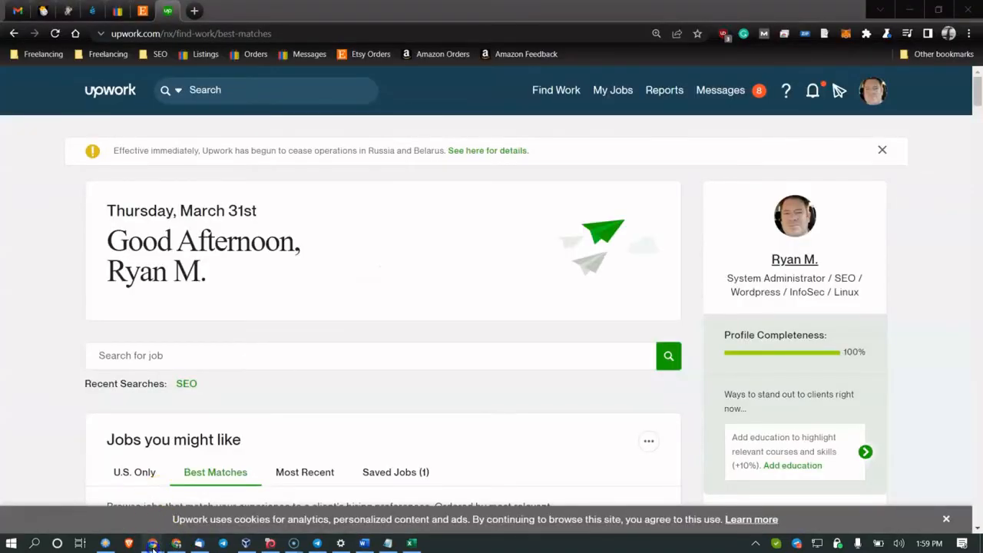
Step: Open the WordPress admin's Installed Plugins list in Chrome
mouse_move(153, 543)
left_click(139, 495)
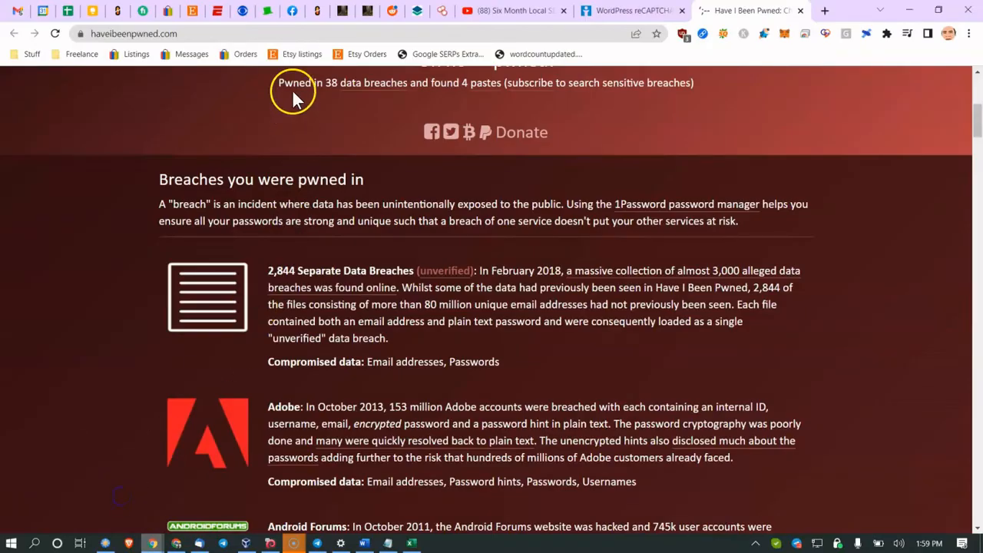
left_click(342, 11)
mouse_move(48, 234)
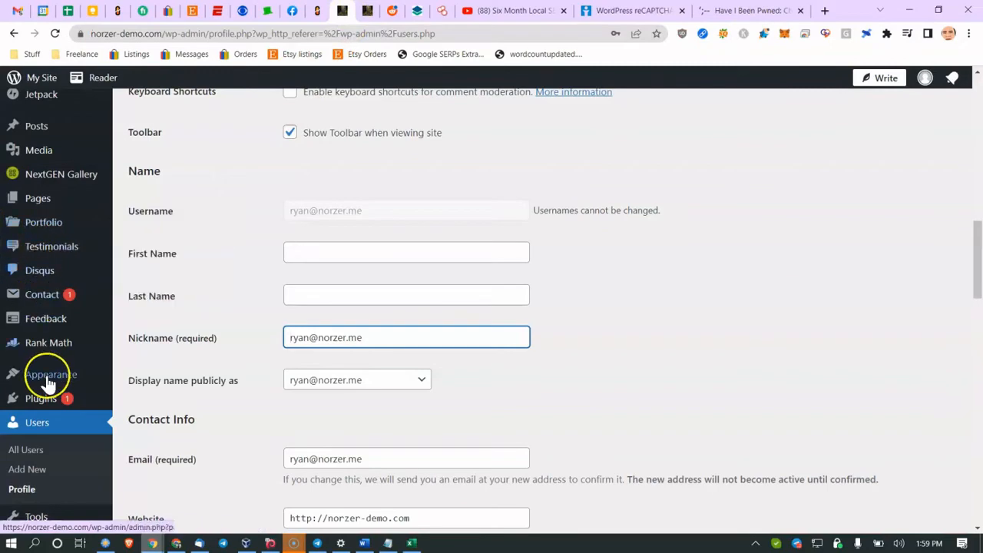
left_click(43, 401)
left_click(146, 398)
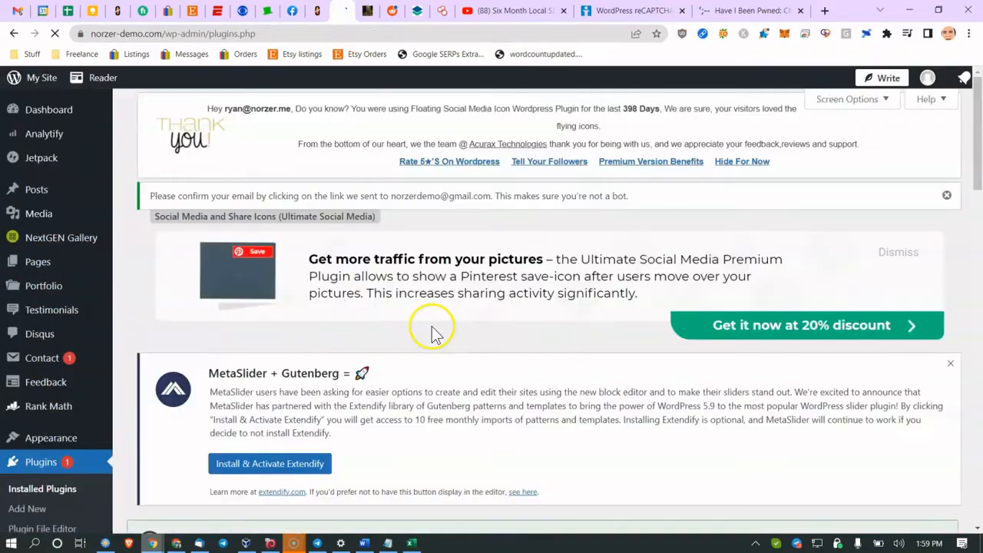
scroll(419, 350, "down", 10)
scroll(421, 350, "down", 5)
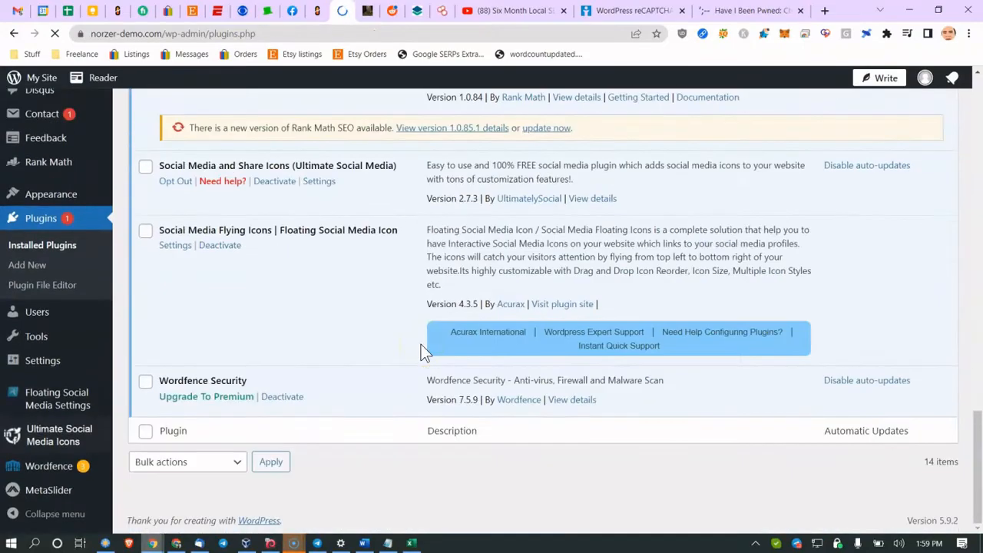
scroll(457, 372, "up", 15)
scroll(453, 380, "down", 3)
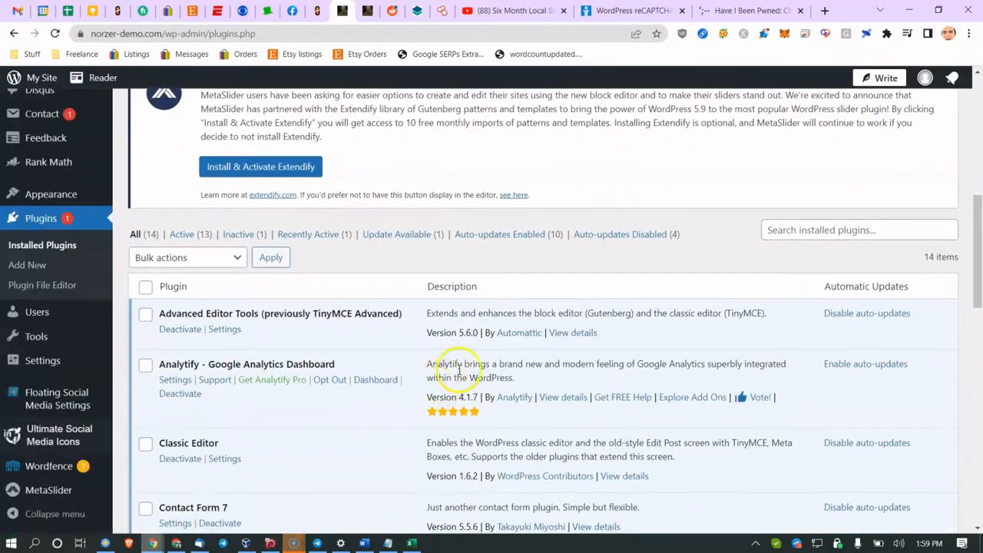
Step: Open Advanced Editor Tools' details and highlight its untested-version warning and last-updated date
left_click(571, 339)
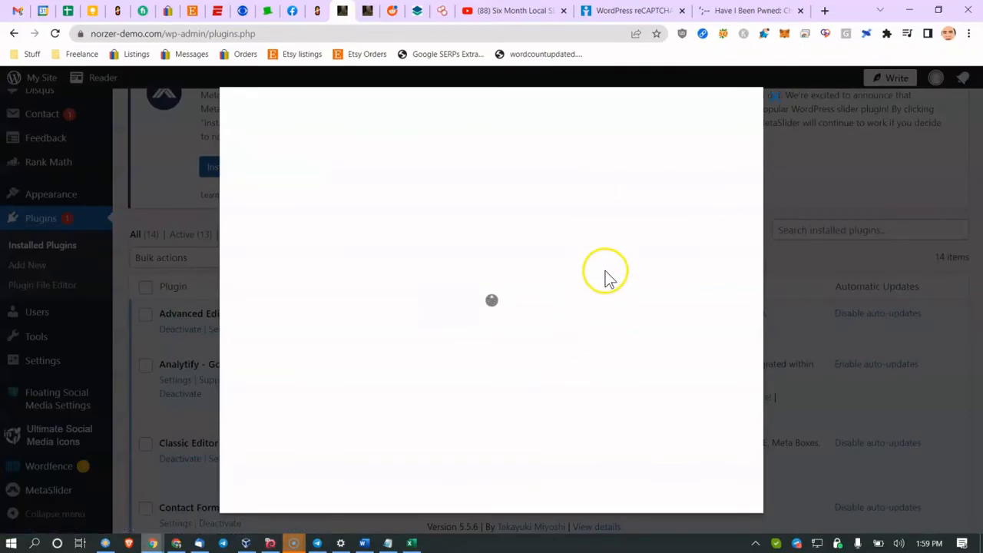
left_click_drag(244, 325, 390, 339)
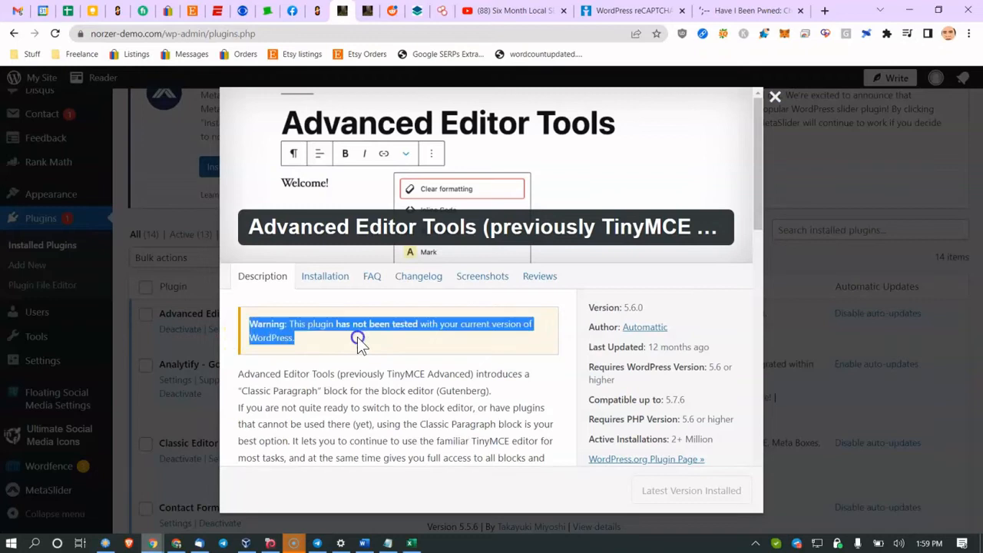
double_click(638, 350)
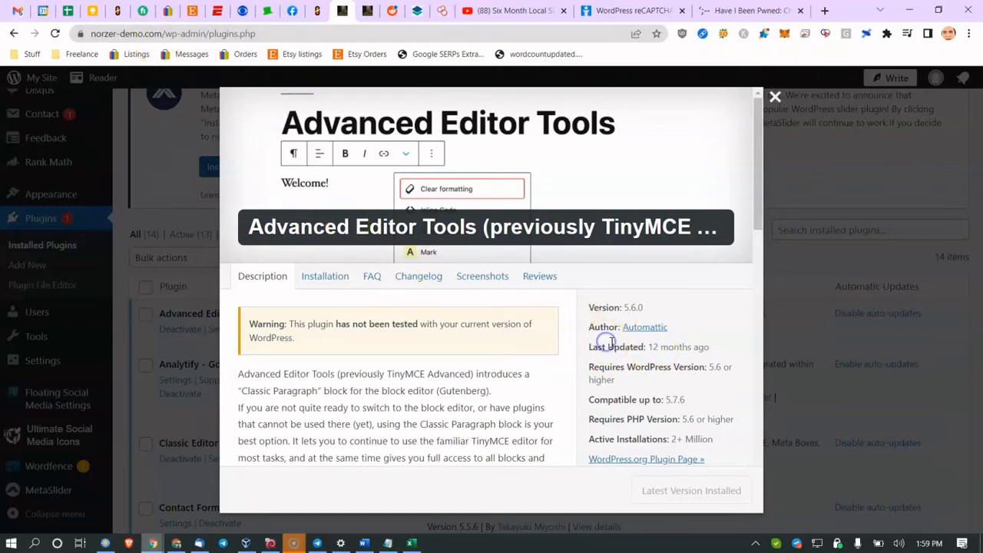
left_click_drag(638, 346, 688, 355)
left_click(693, 351)
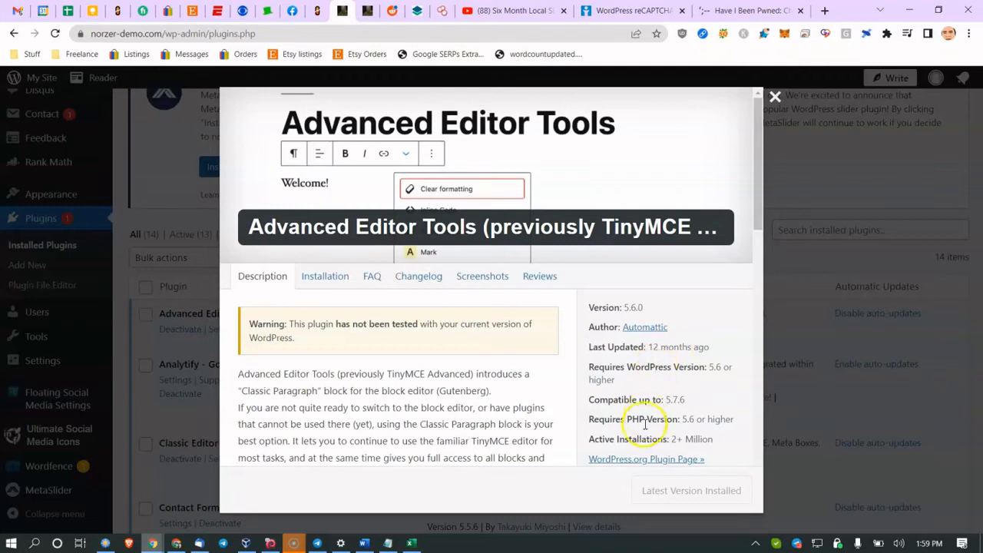
left_click(685, 439)
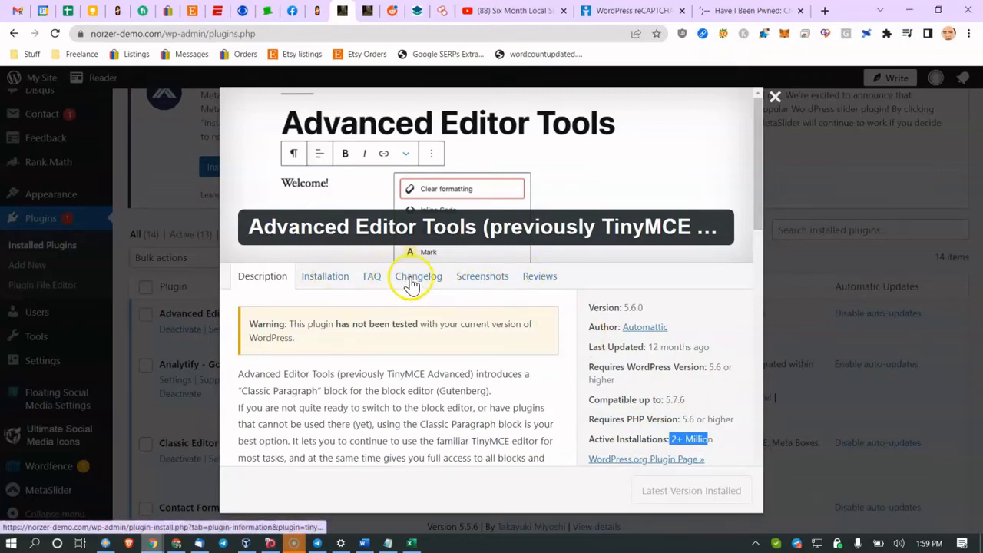
Step: Review the details again, highlighting the not-tested warning, 12-months-ago update and 2+ Million installs
scroll(366, 320, "down", 3)
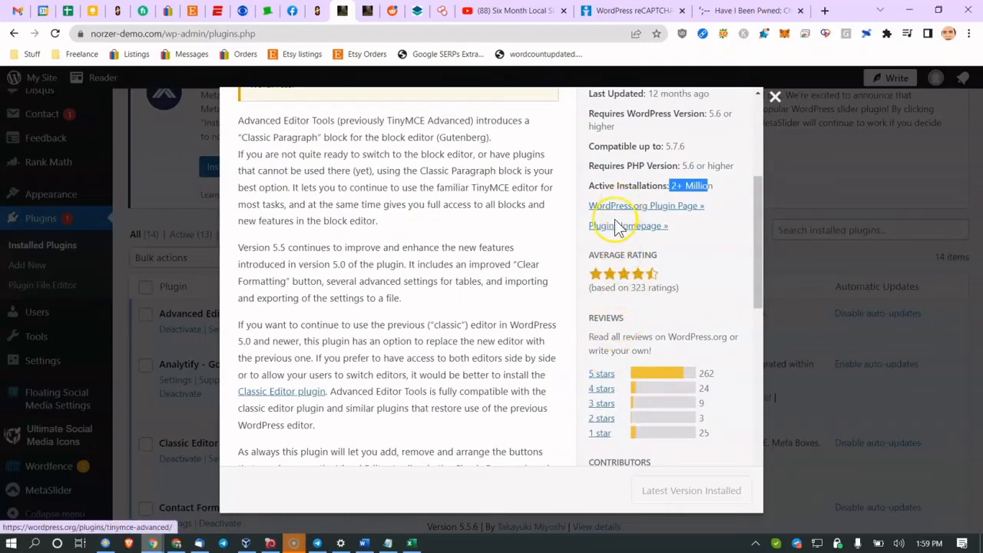
scroll(607, 254, "down", 2)
scroll(590, 290, "up", 3)
scroll(384, 202, "up", 2)
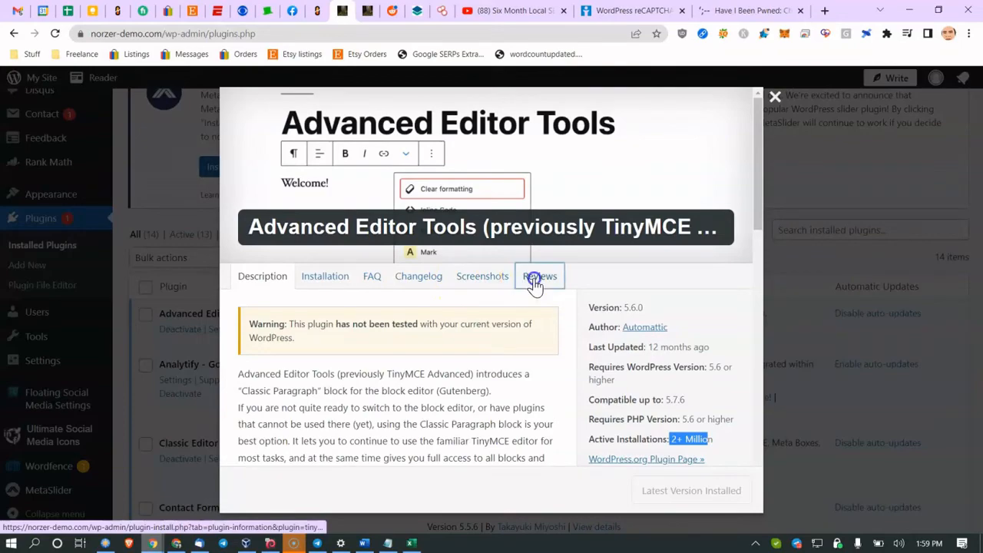
scroll(461, 400, "down", 5)
scroll(461, 378, "down", 5)
scroll(467, 378, "up", 4)
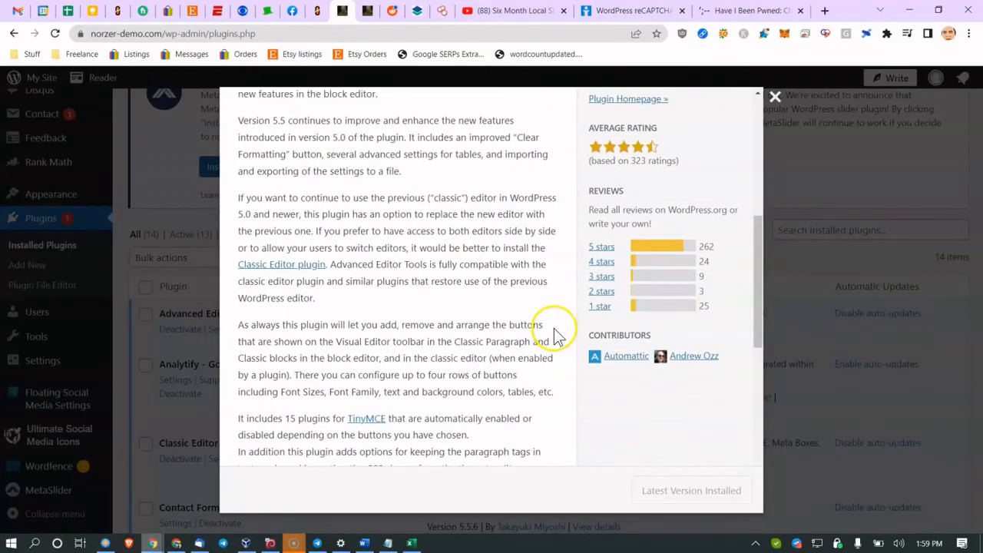
scroll(554, 336, "up", 6)
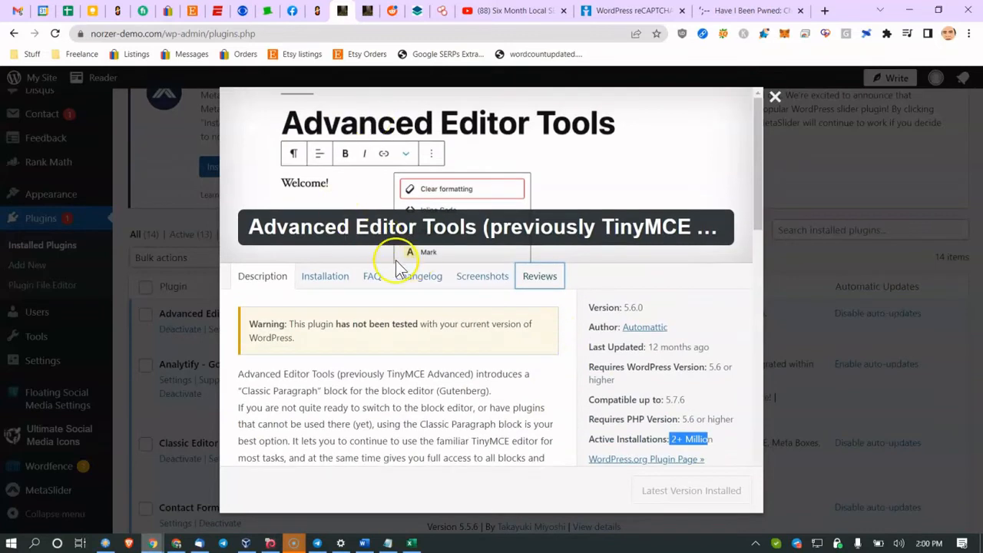
left_click_drag(291, 324, 349, 322)
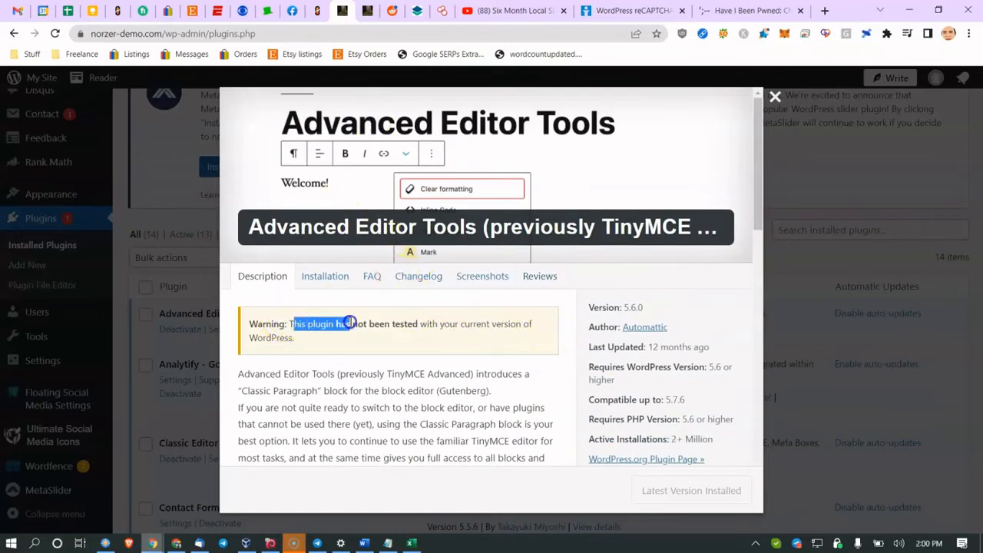
left_click_drag(625, 347, 662, 347)
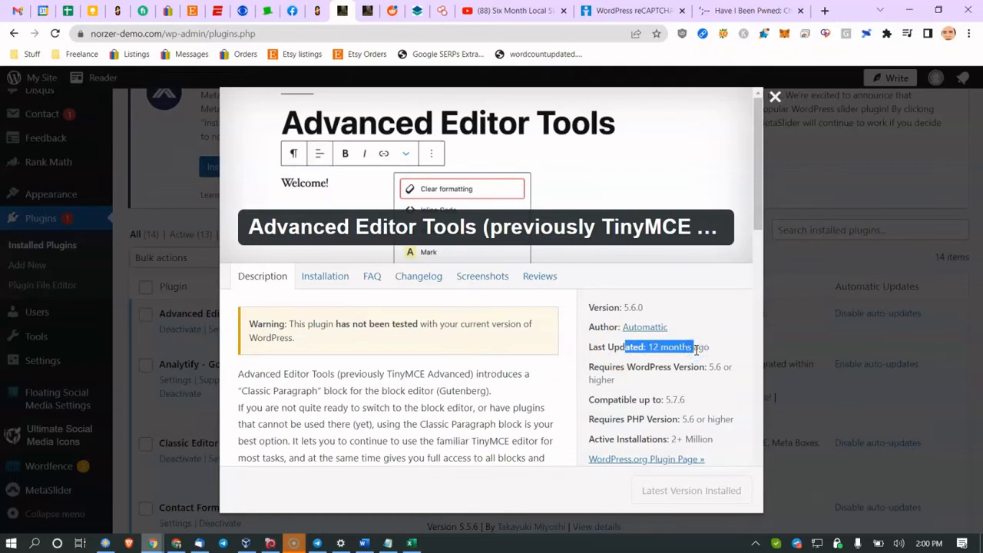
left_click(659, 443)
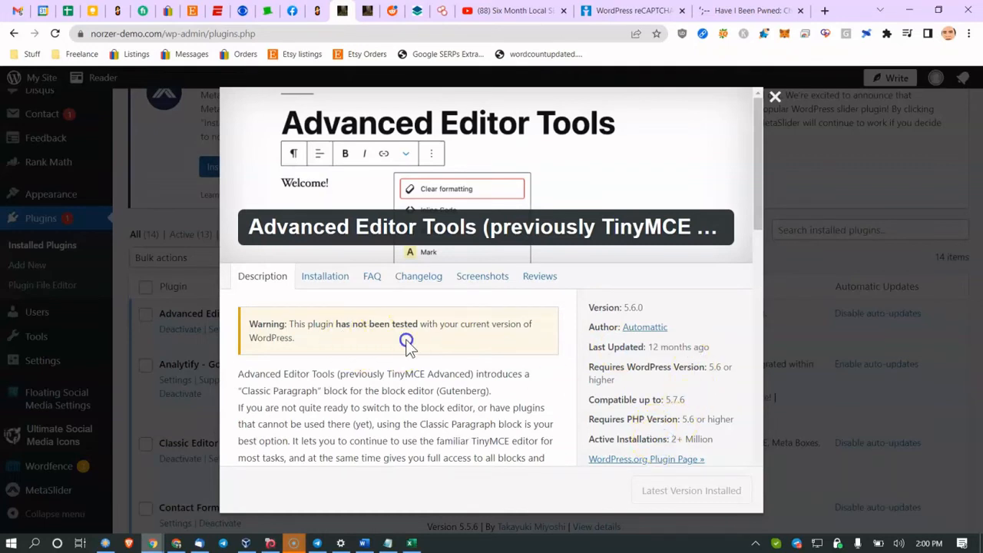
left_click_drag(645, 439, 716, 439)
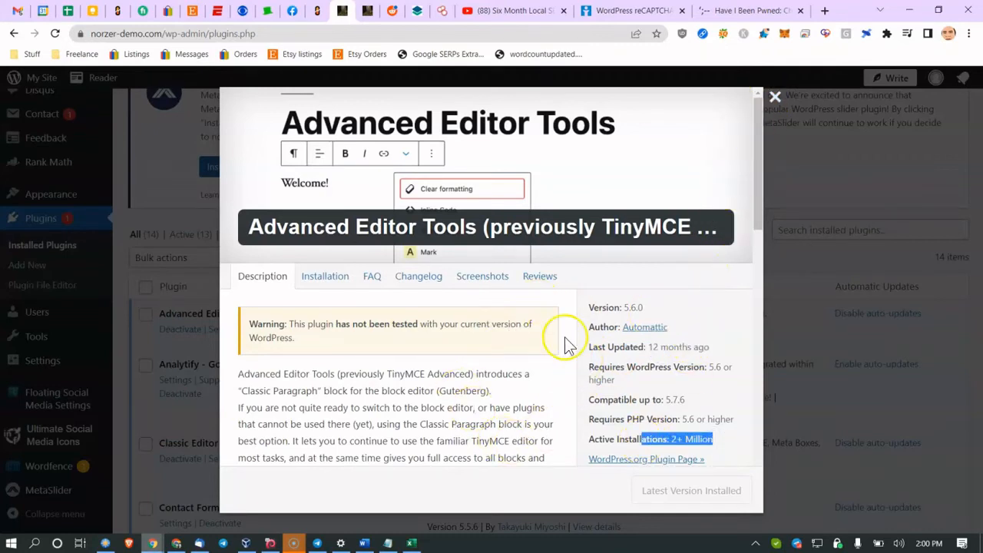
left_click(438, 364)
left_click_drag(632, 439, 693, 436)
Step: Close the Advanced Editor Tools details and scroll down the plugins list
left_click(770, 108)
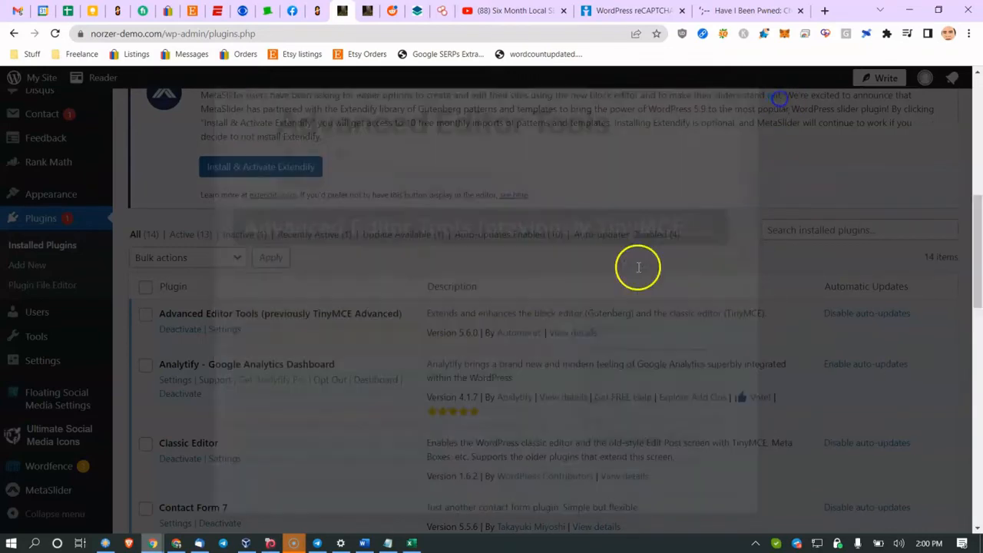
scroll(304, 315, "down", 1)
scroll(304, 315, "down", 5)
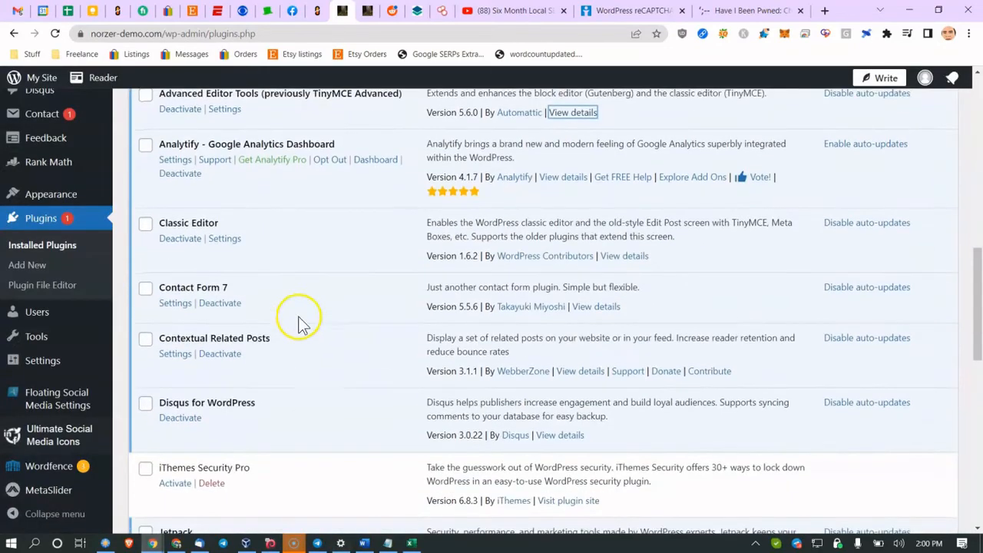
scroll(334, 453, "down", 1)
left_click(361, 543)
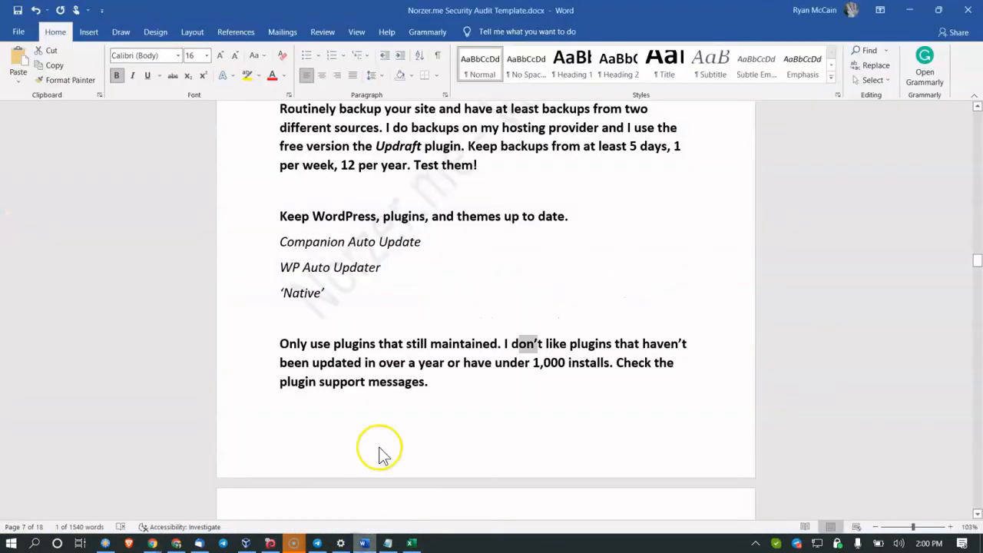
left_click(370, 334)
scroll(370, 335, "down", 2)
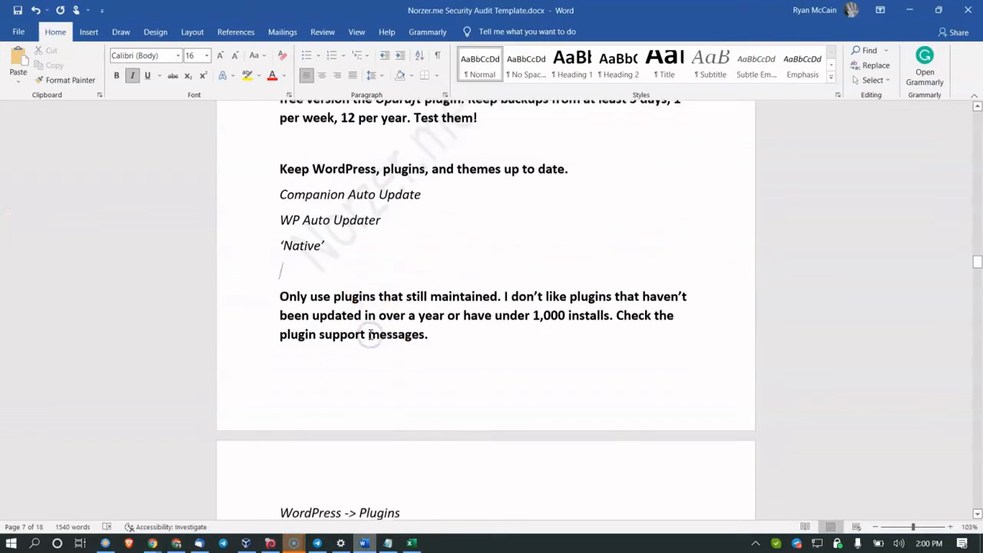
scroll(370, 334, "down", 5)
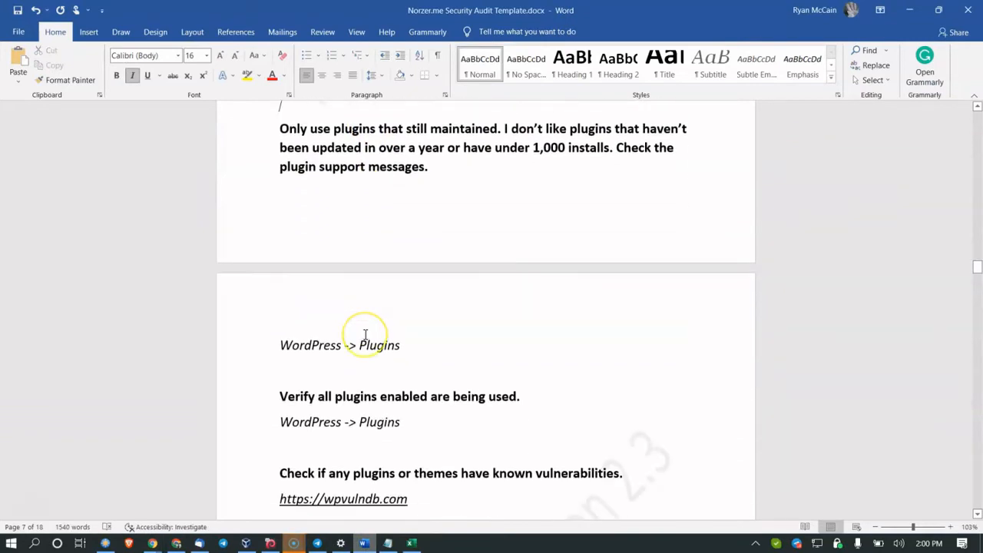
scroll(366, 334, "down", 1)
mouse_move(152, 543)
left_click(99, 484)
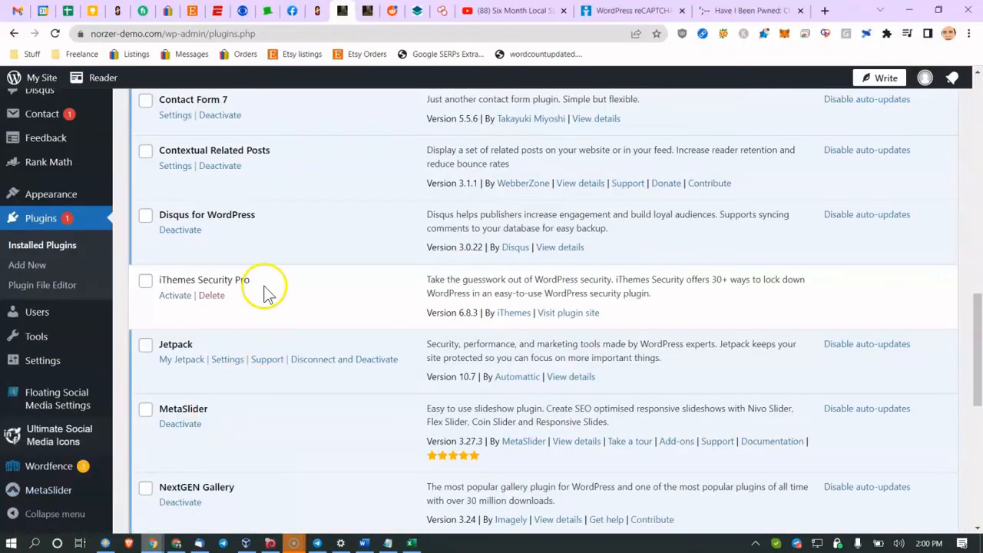
scroll(263, 294, "down", 3)
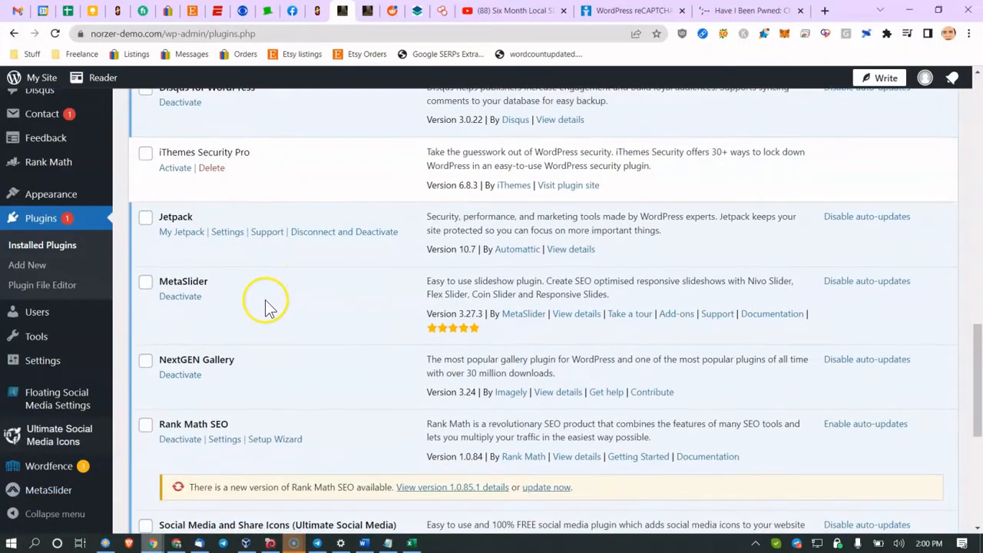
scroll(263, 315, "down", 5)
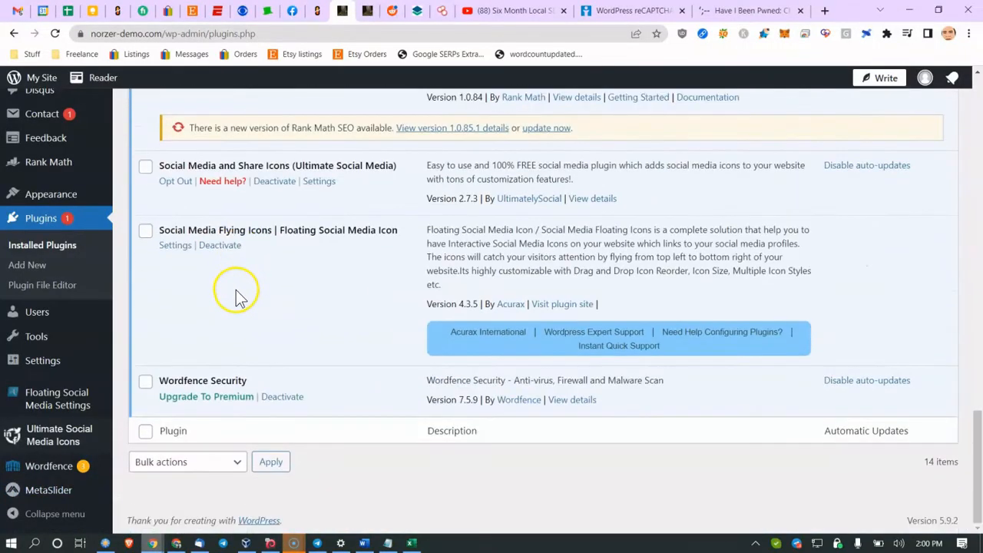
scroll(236, 292, "up", 9)
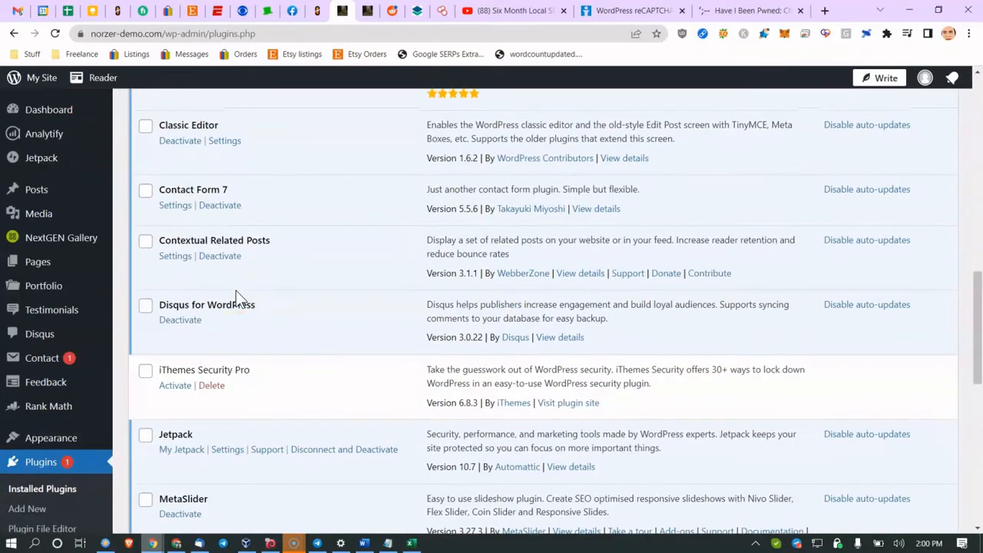
scroll(238, 296, "down", 2)
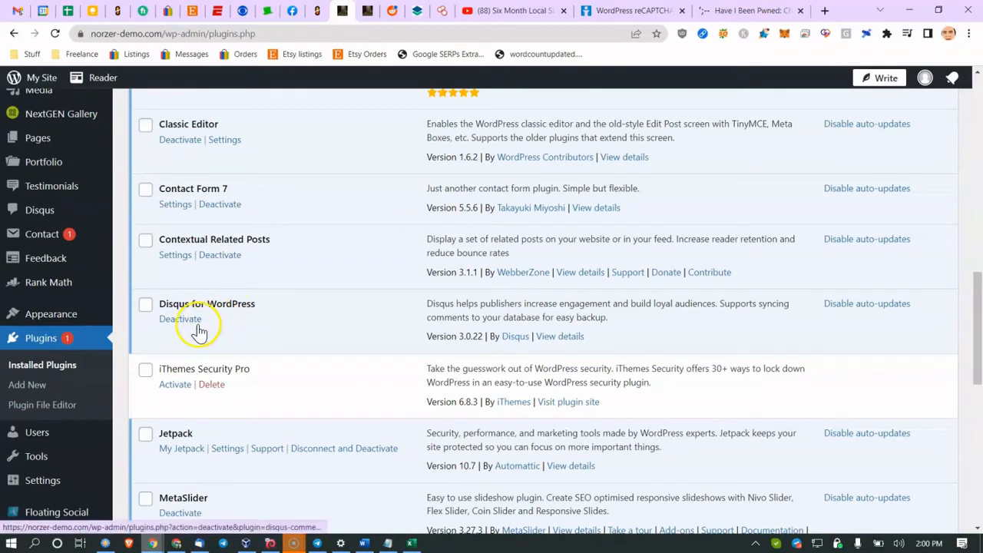
left_click(190, 328)
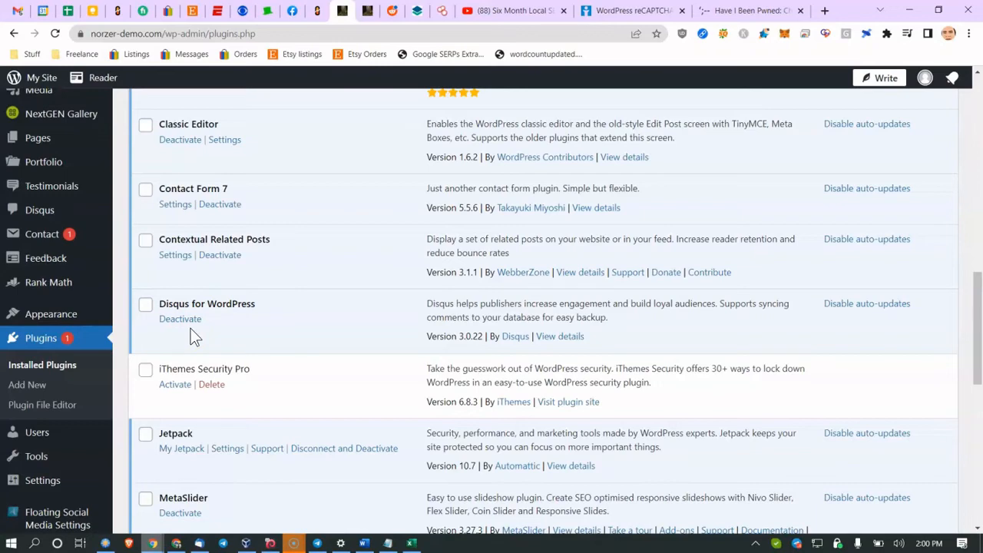
scroll(235, 308, "up", 4)
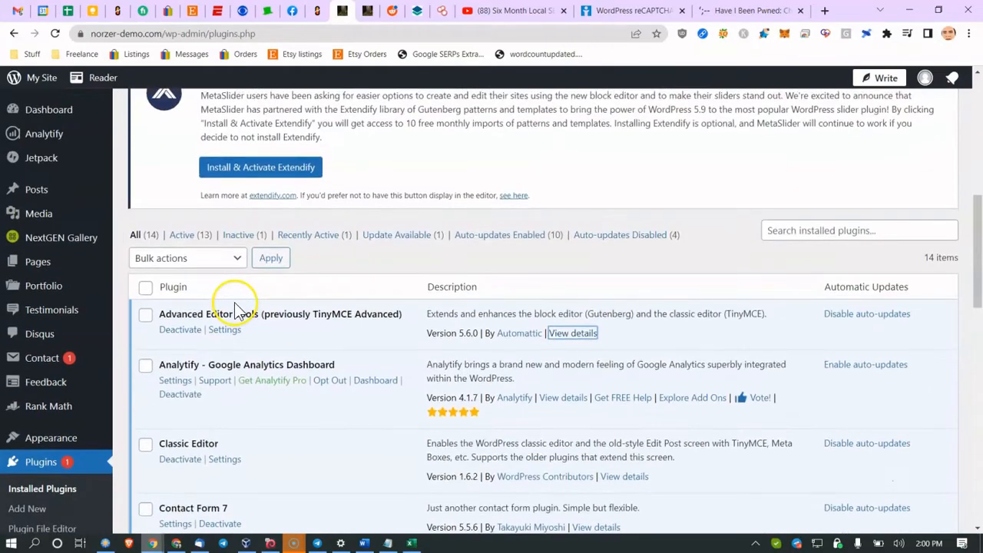
scroll(235, 307, "down", 3)
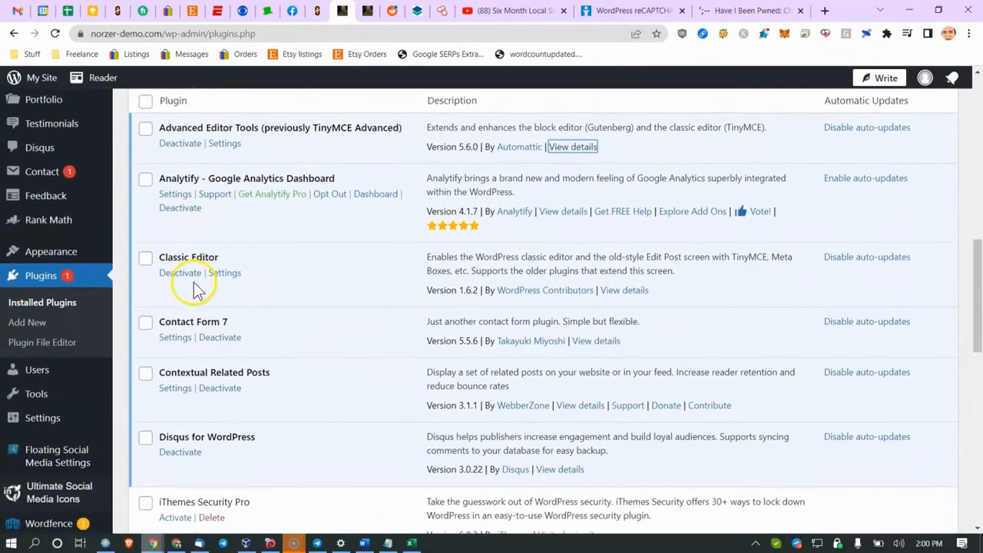
scroll(193, 288, "down", 5)
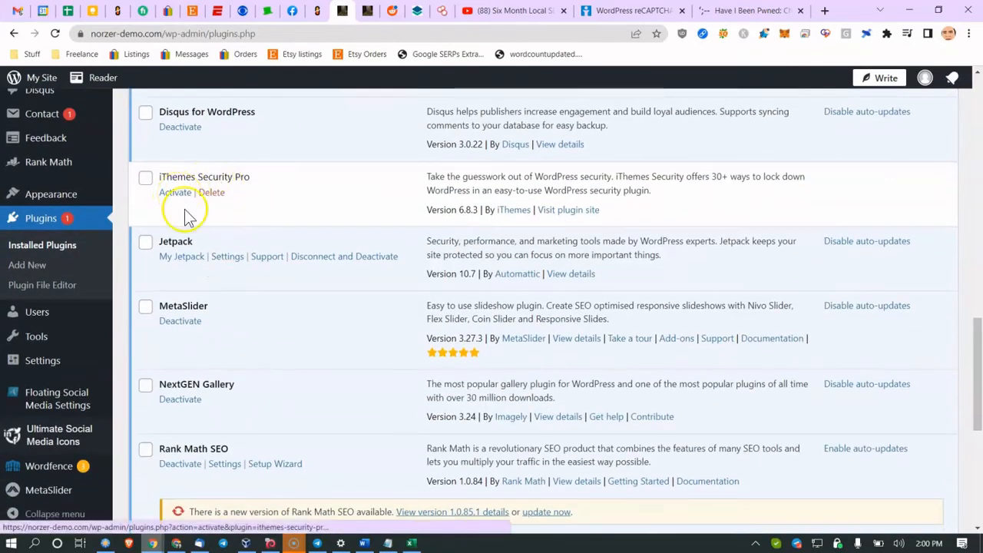
scroll(295, 245, "down", 3)
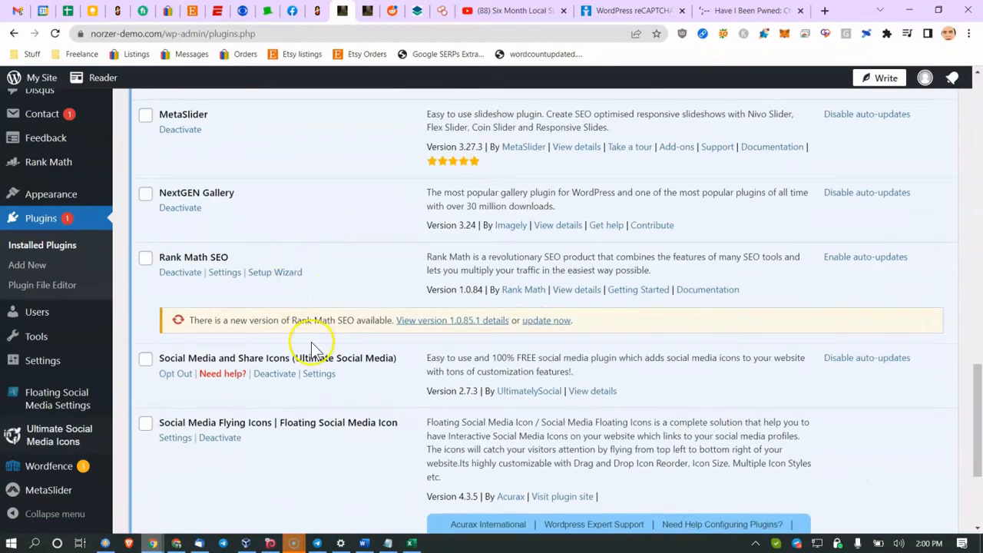
scroll(318, 351, "down", 2)
scroll(430, 343, "up", 2)
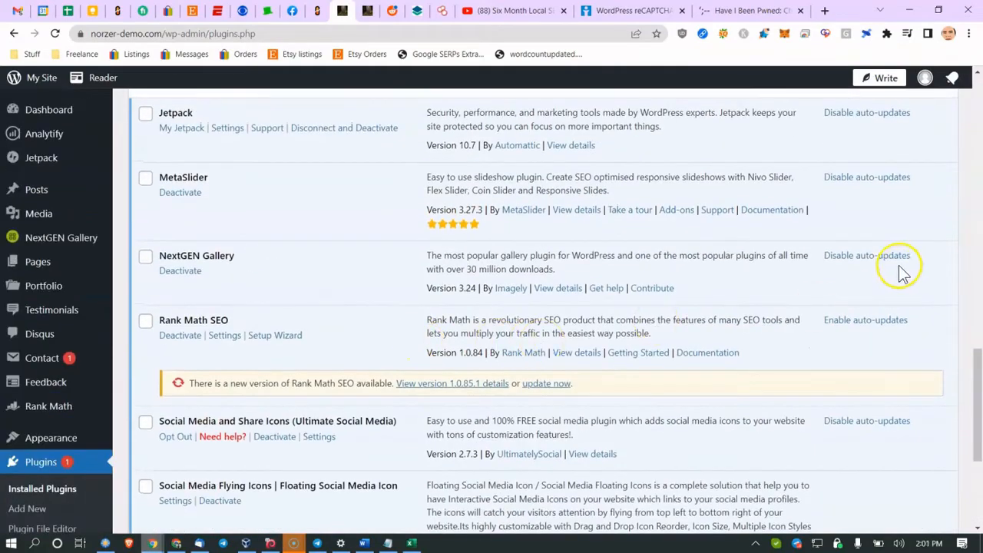
scroll(863, 226, "up", 3)
left_click_drag(835, 124, 863, 260)
scroll(855, 389, "down", 5)
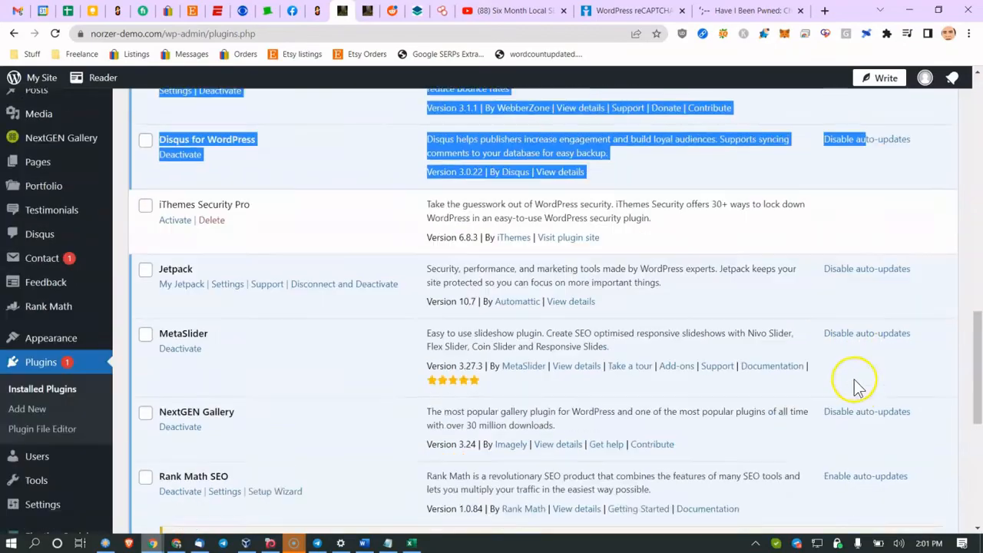
Step: Follow the wpvulndb.com link under the known-vulnerabilities check and bring up its browser window
left_click(364, 543)
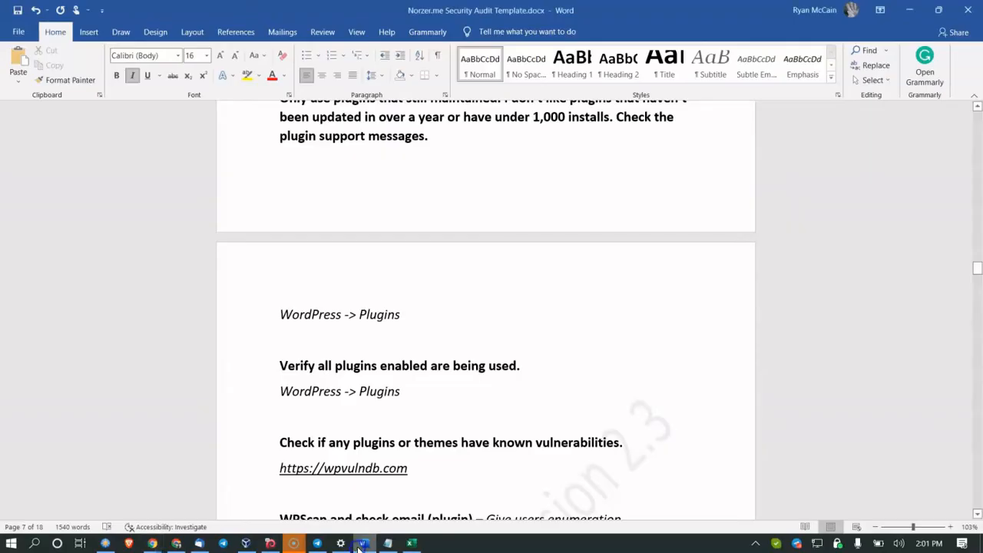
scroll(417, 385, "down", 2)
left_click(458, 376)
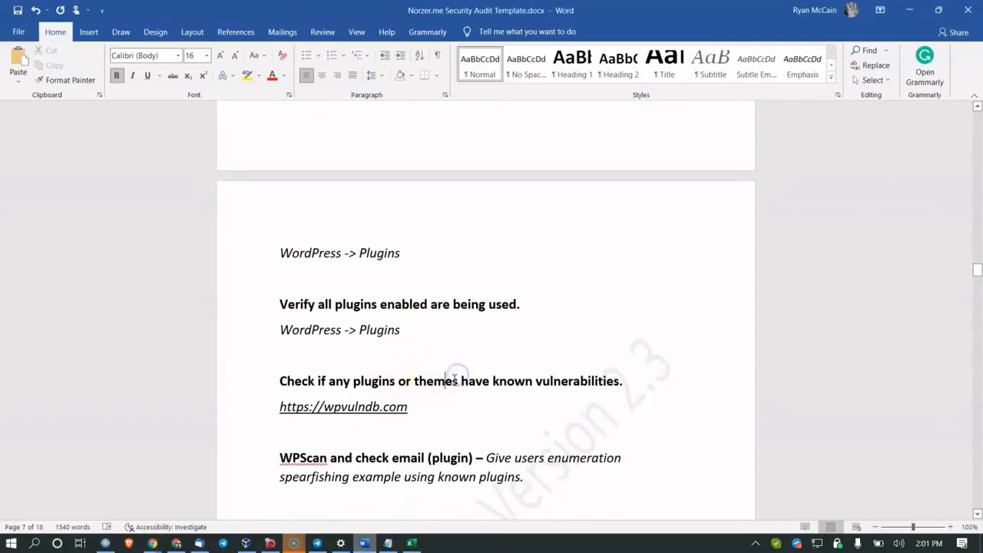
left_click(340, 407)
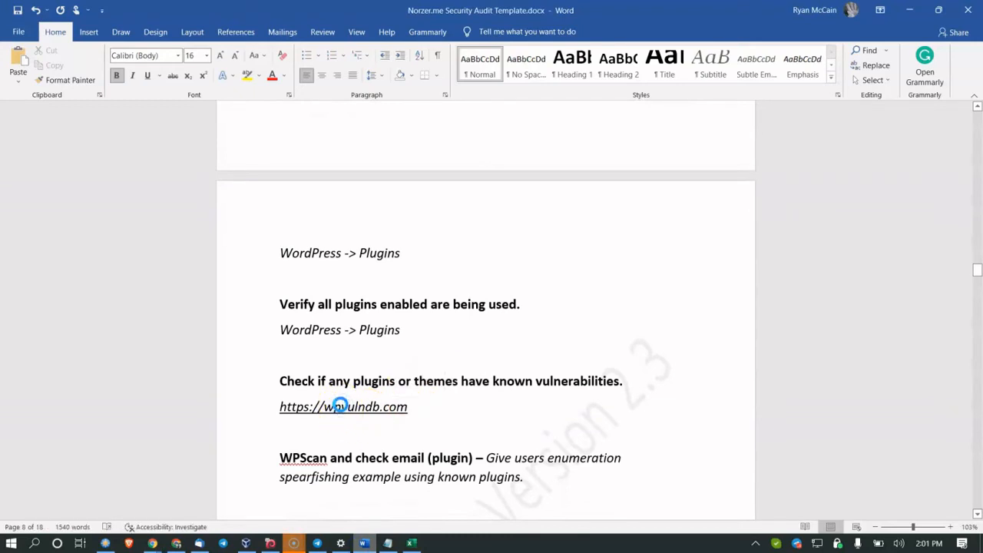
left_click(153, 543)
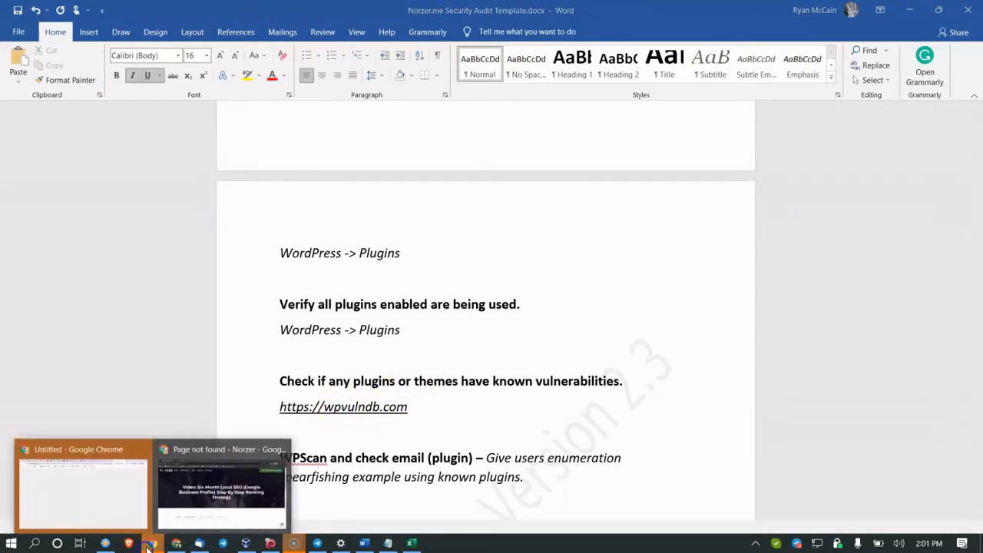
left_click(135, 475)
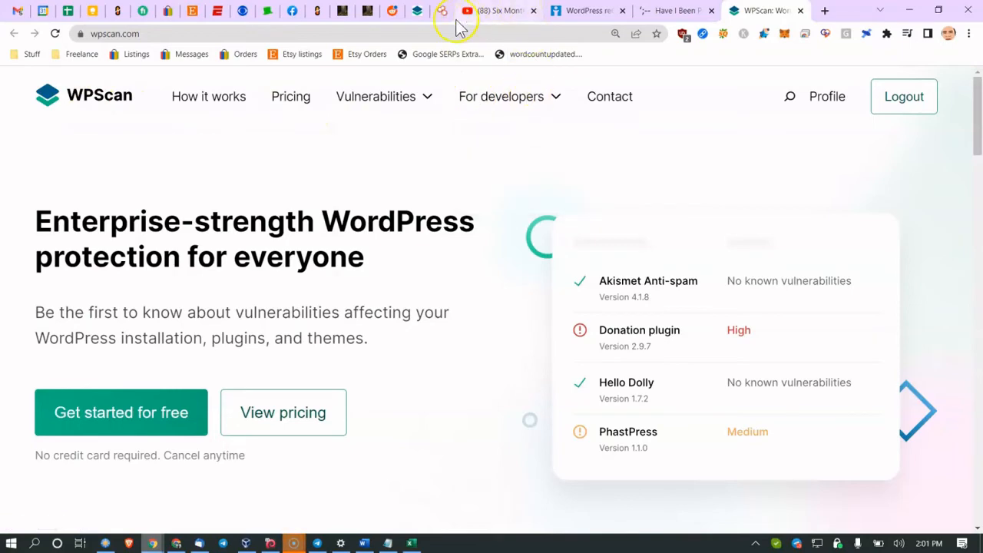
Step: Return to the WPScan site and browse its WordPress vulnerabilities listing
left_click(343, 14)
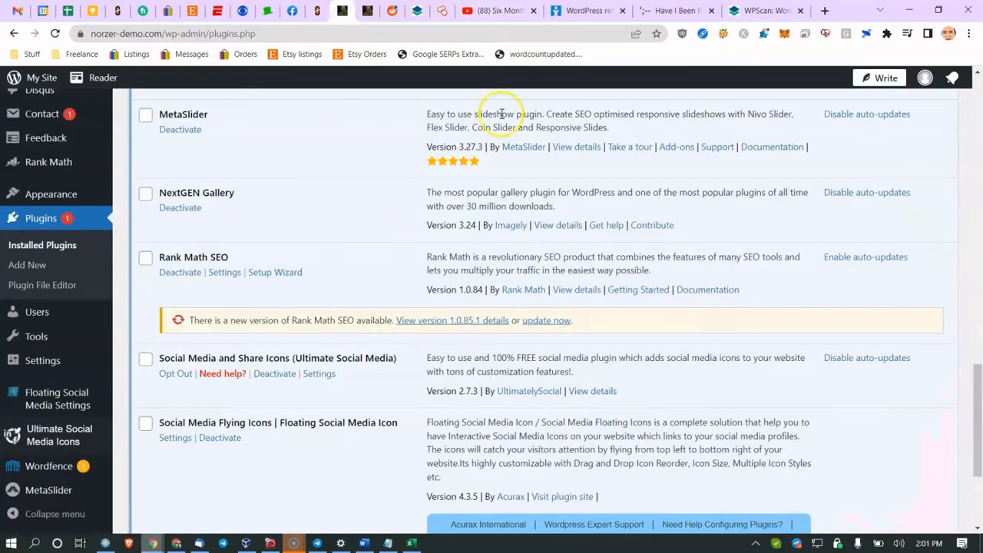
left_click(782, 11)
left_click(790, 100)
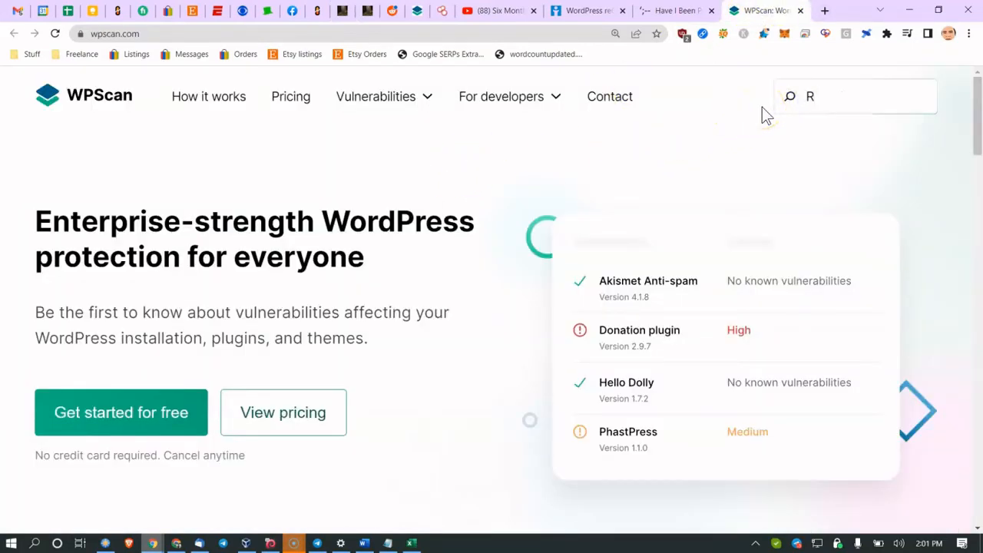
mouse_move(430, 100)
left_click(408, 132)
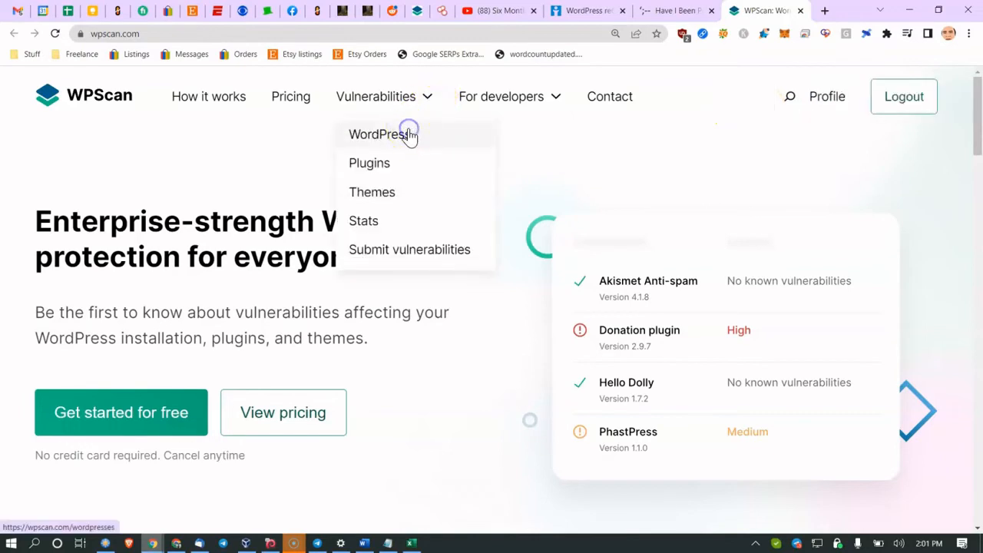
Step: Search the WPScan database for 'Rankmath'
left_click(853, 95)
left_click(787, 100)
type("Rankmath")
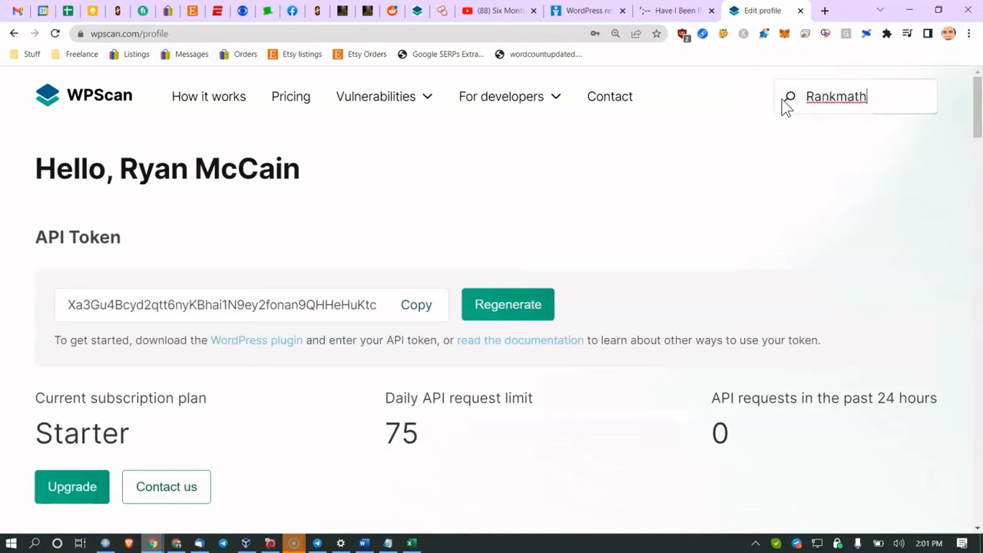
key("Return")
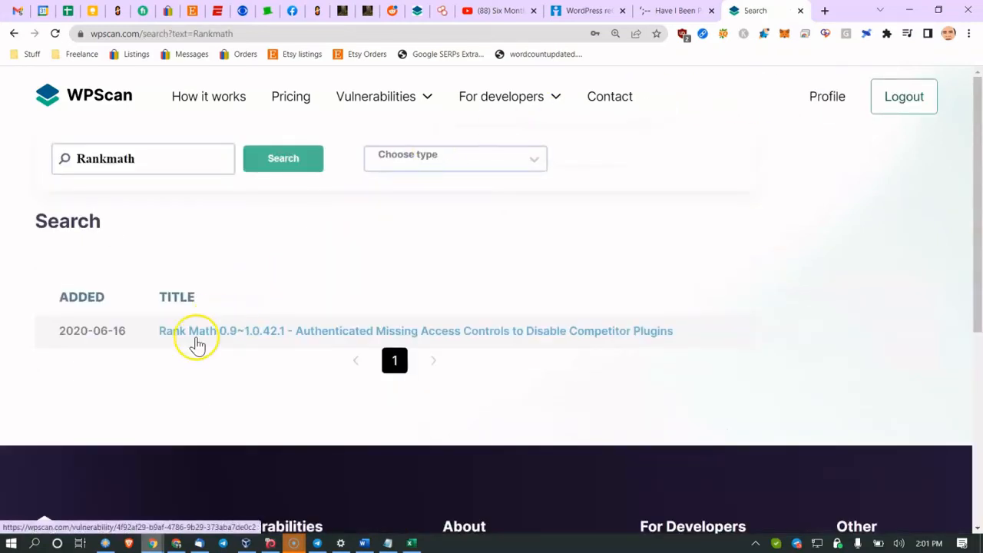
Step: Read the Rank Math missing-access-controls report, fixed in 1.0.42.2, then return to Word
left_click(337, 335)
scroll(336, 336, "down", 10)
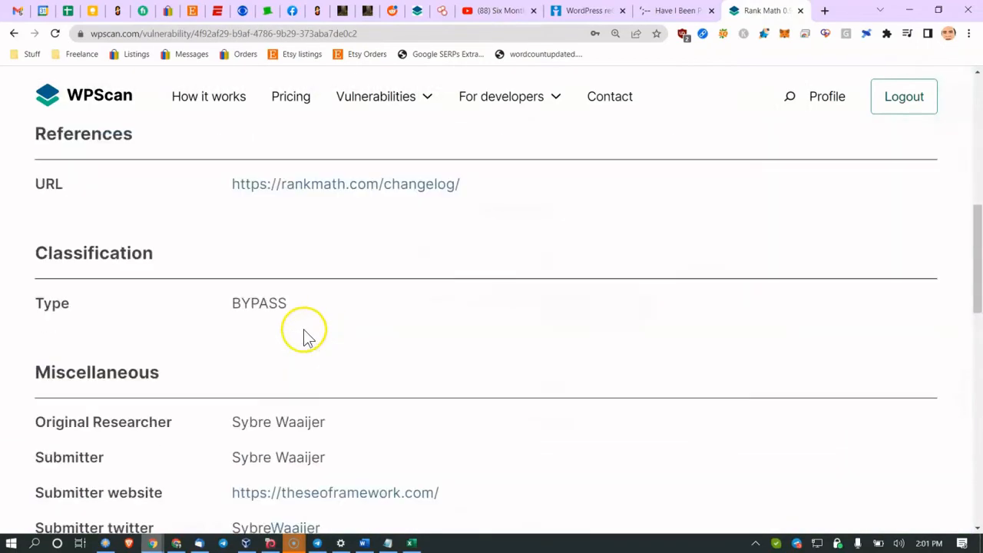
scroll(297, 336, "up", 10)
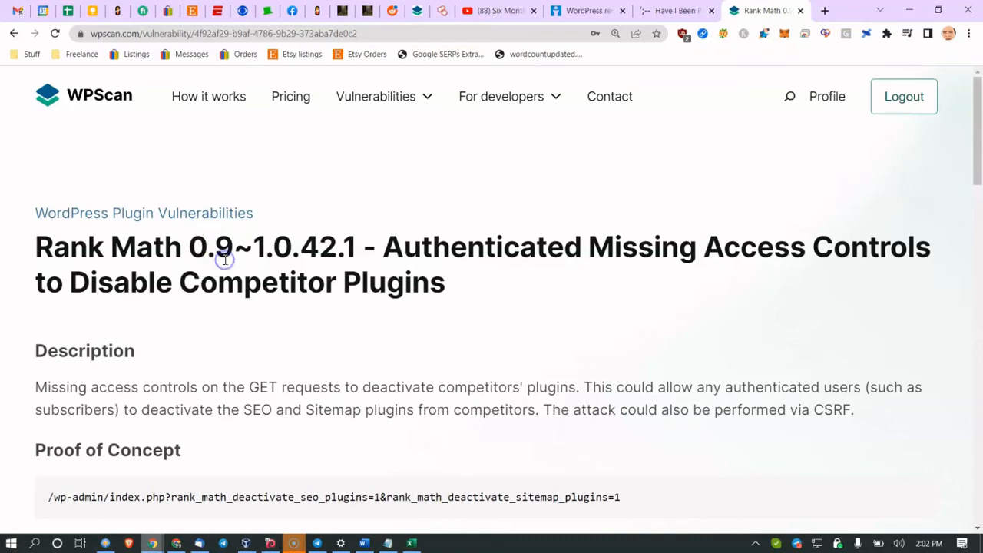
scroll(223, 255, "down", 4)
scroll(271, 242, "down", 2)
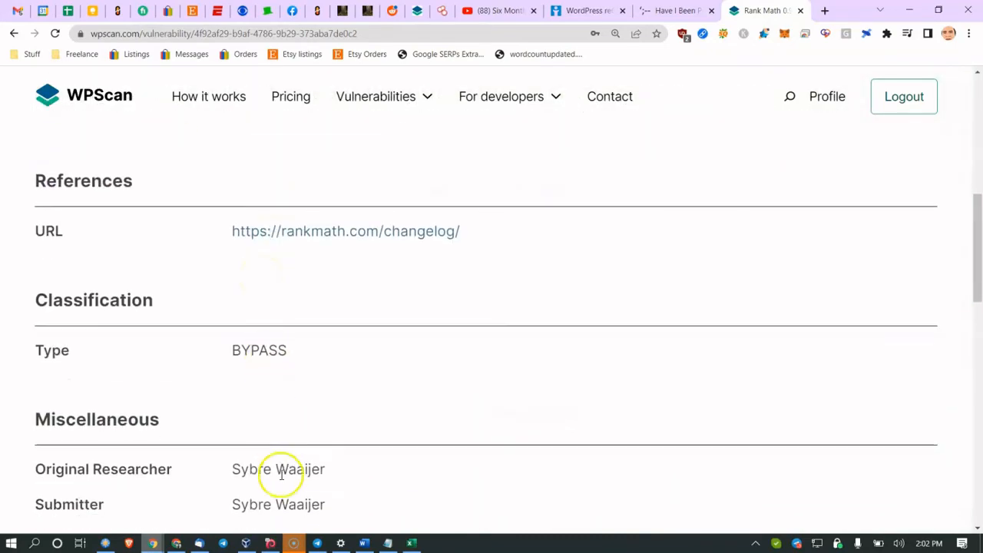
scroll(186, 192, "up", 6)
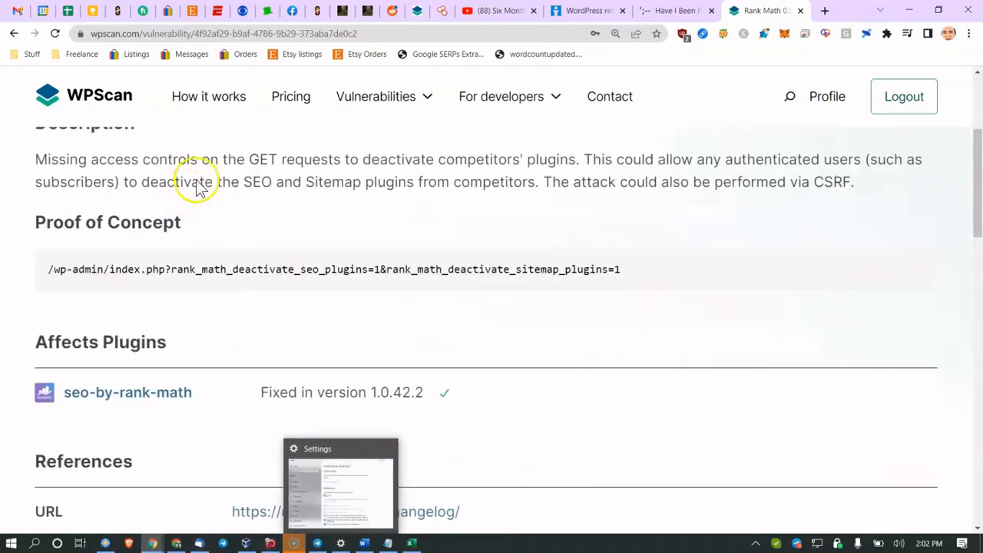
left_click_drag(115, 106, 145, 219)
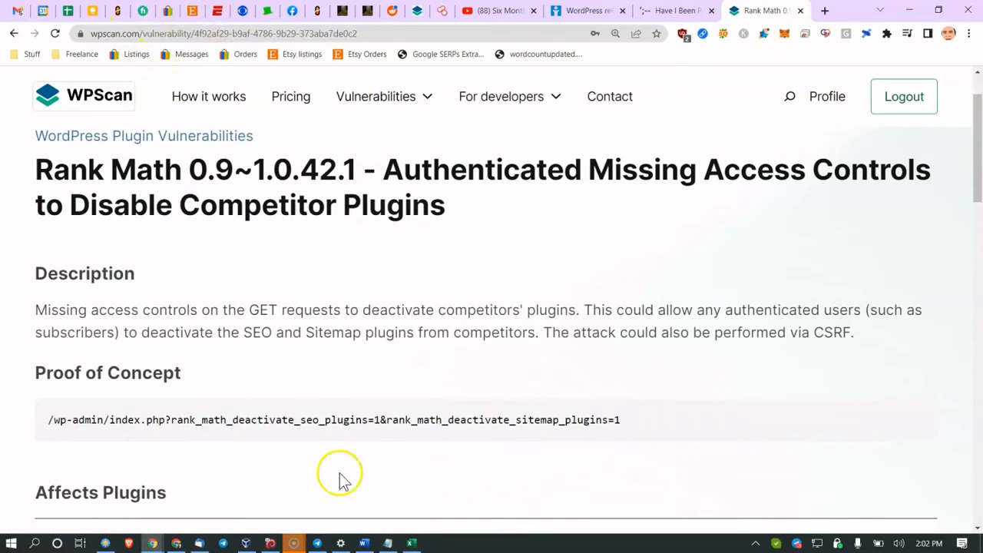
left_click(364, 543)
Step: Highlight the known-vulnerabilities heading and the WPScan and check email line
scroll(322, 371, "down", 3)
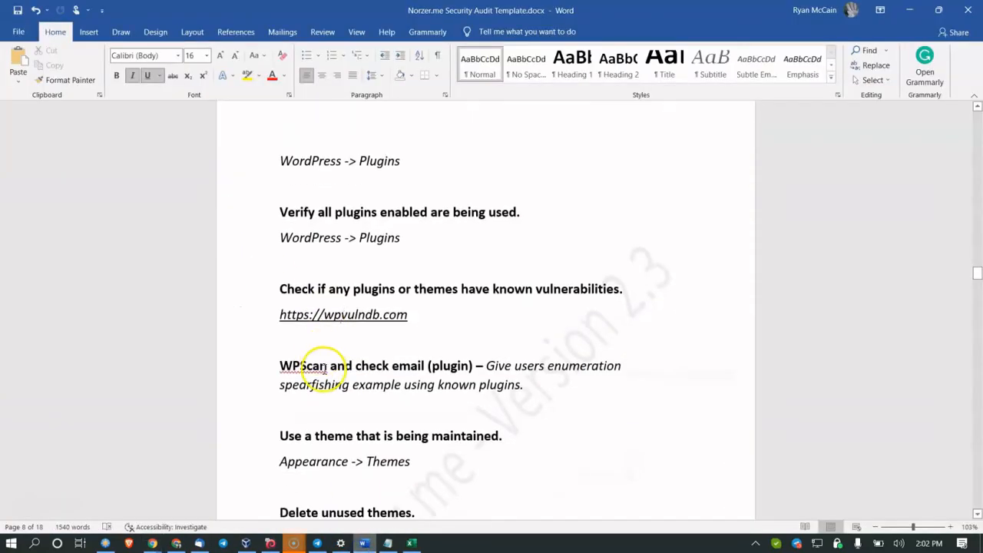
left_click_drag(318, 229, 493, 229)
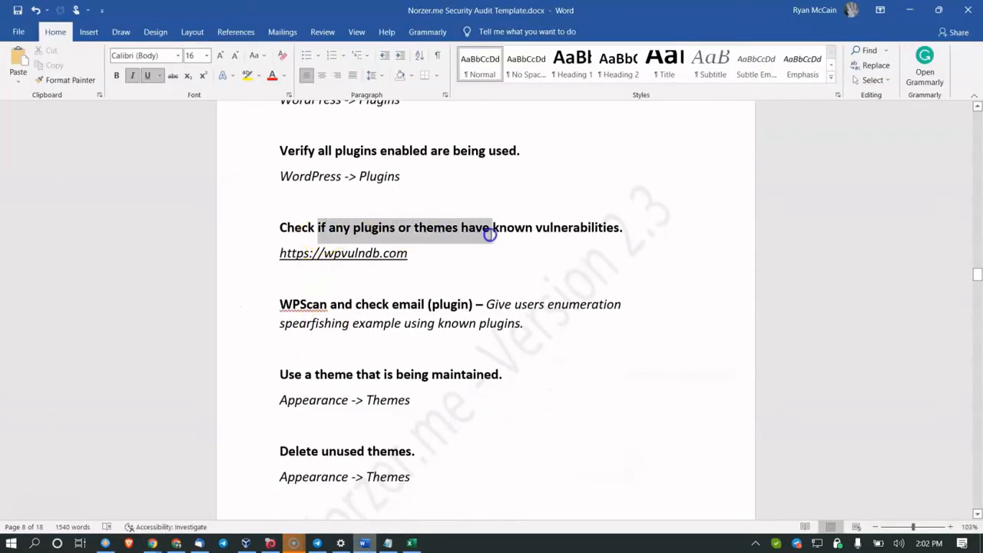
left_click(331, 305)
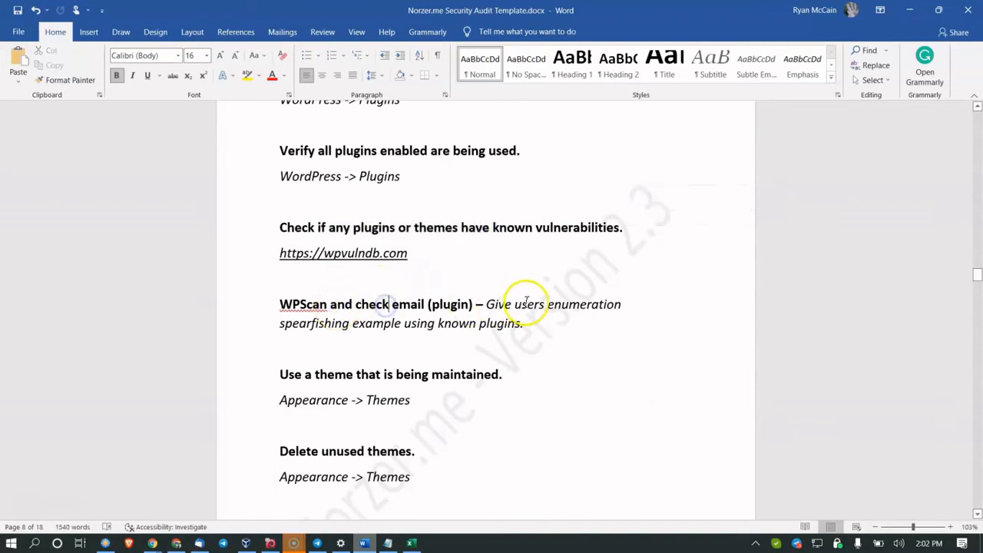
left_click_drag(278, 305, 430, 307)
left_click(428, 306)
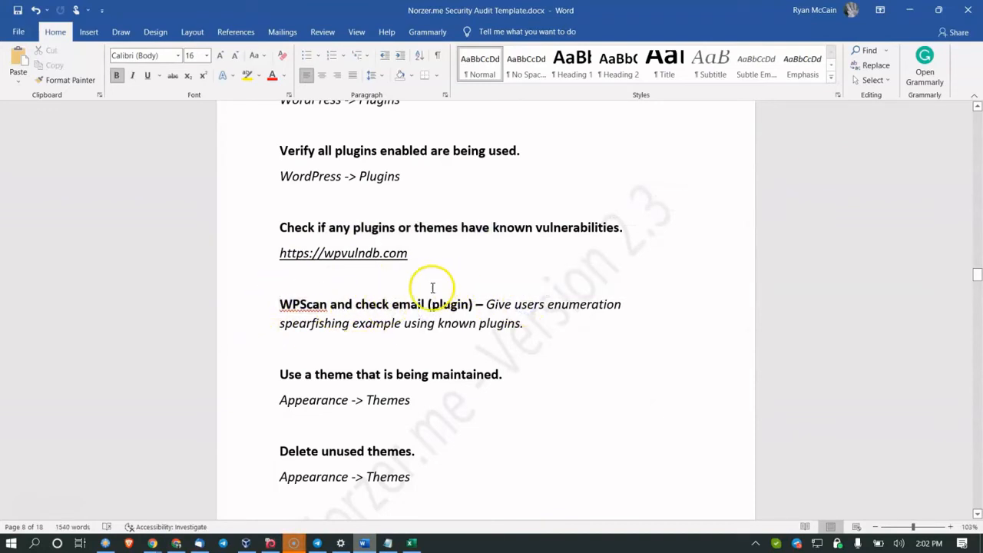
scroll(435, 294, "down", 2)
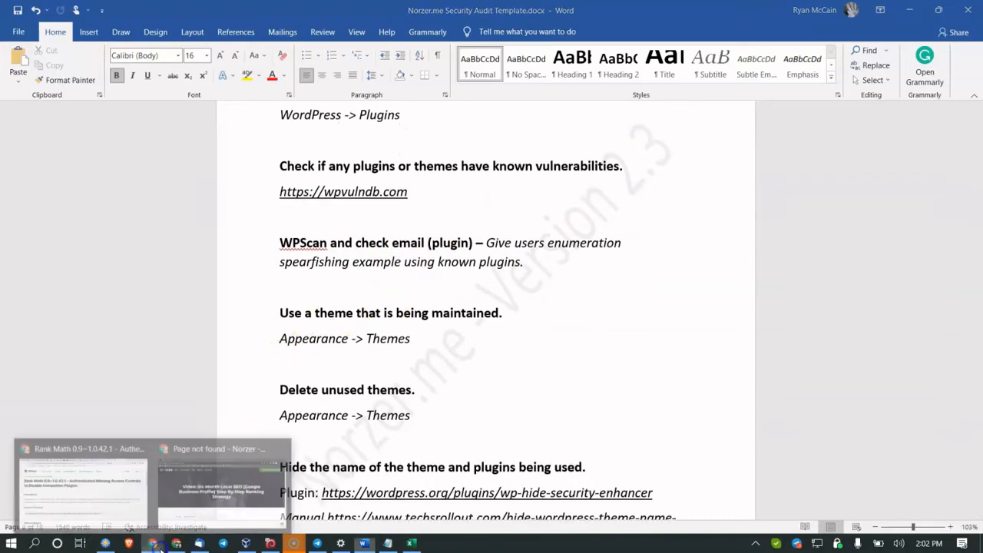
Step: Open Appearance > Themes in the WordPress admin, listing 3 installed themes
left_click(93, 490)
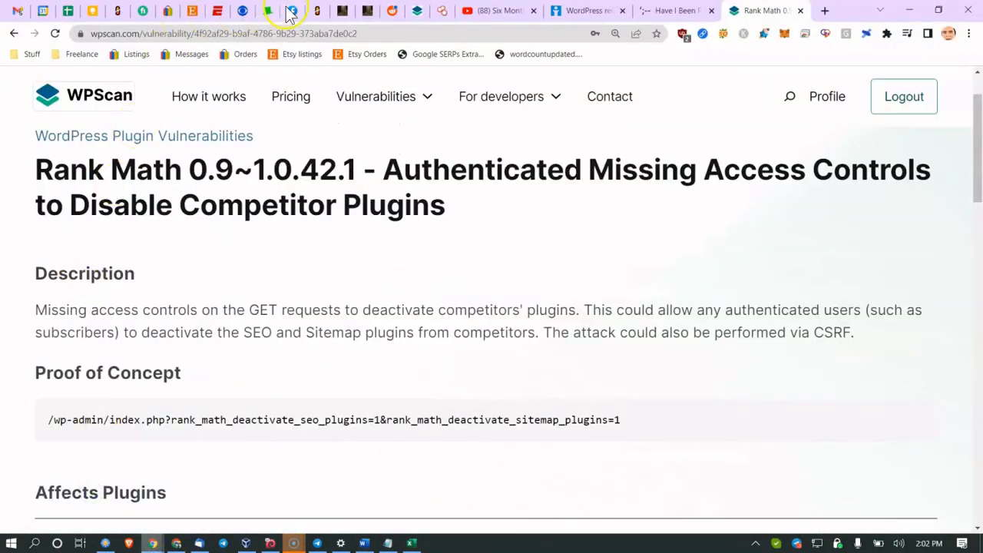
left_click(342, 10)
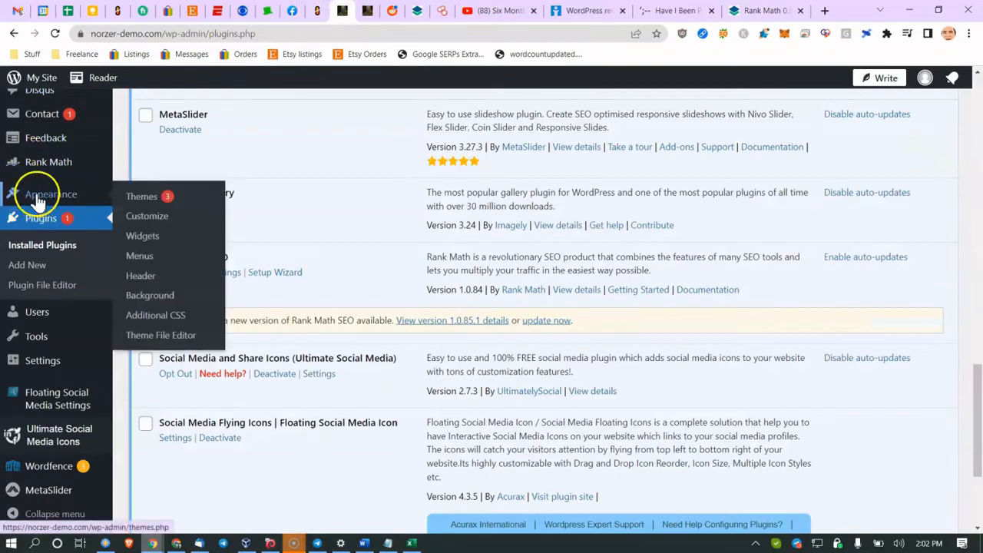
left_click(156, 194)
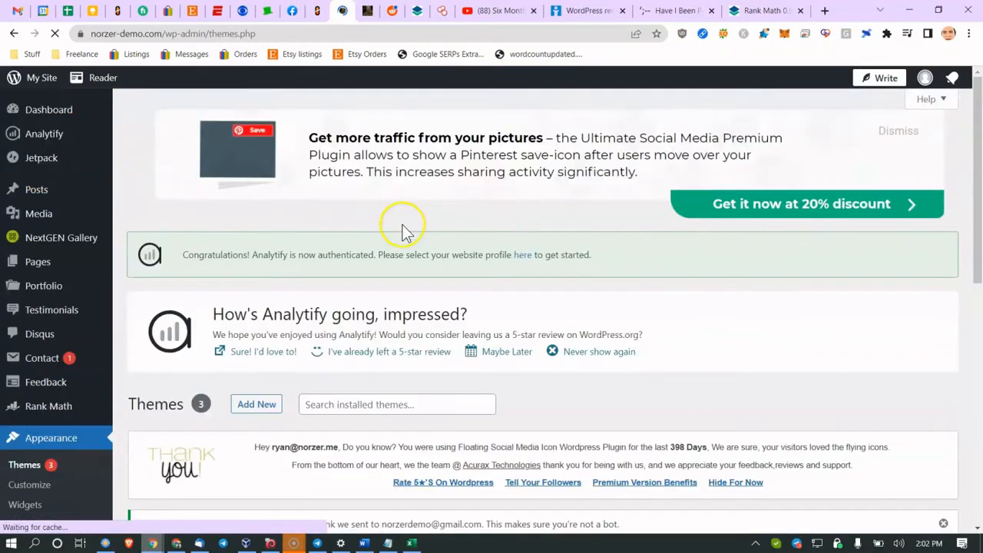
Step: Update the Kindergarten School, Twenty Twenty-One and Twenty Twenty-Two themes
scroll(358, 220, "down", 5)
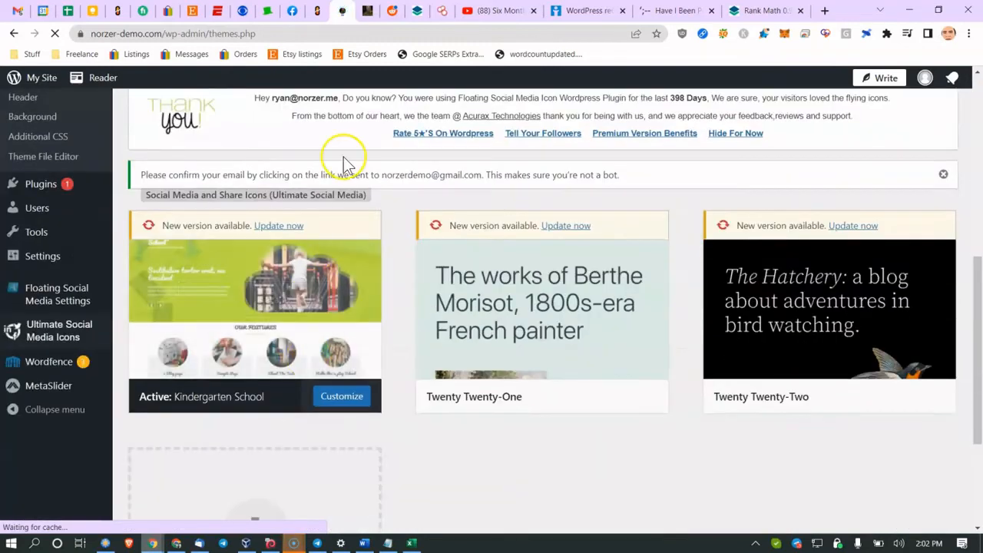
left_click(276, 226)
left_click(553, 225)
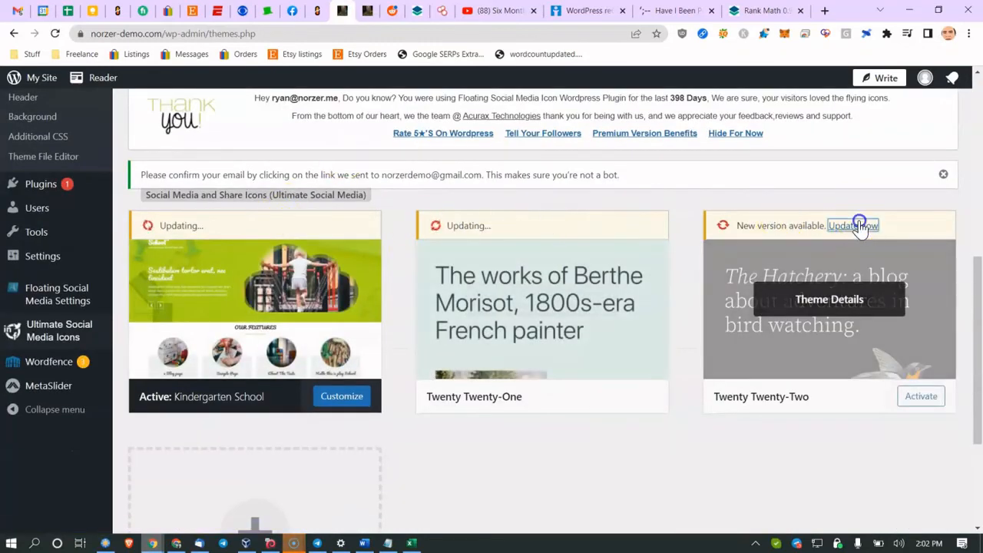
left_click(856, 225)
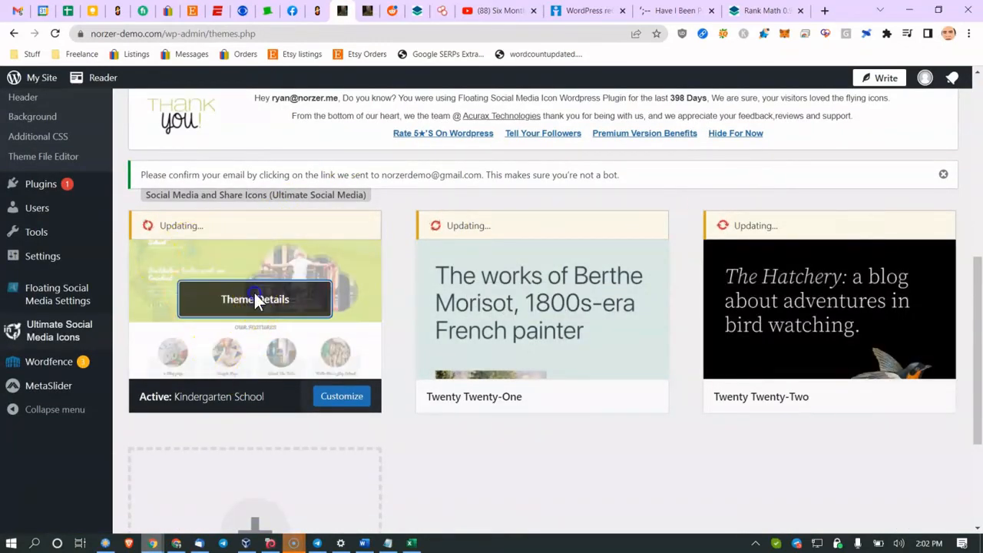
Step: Check the Kindergarten School theme details, highlighting its installed version number
left_click(250, 300)
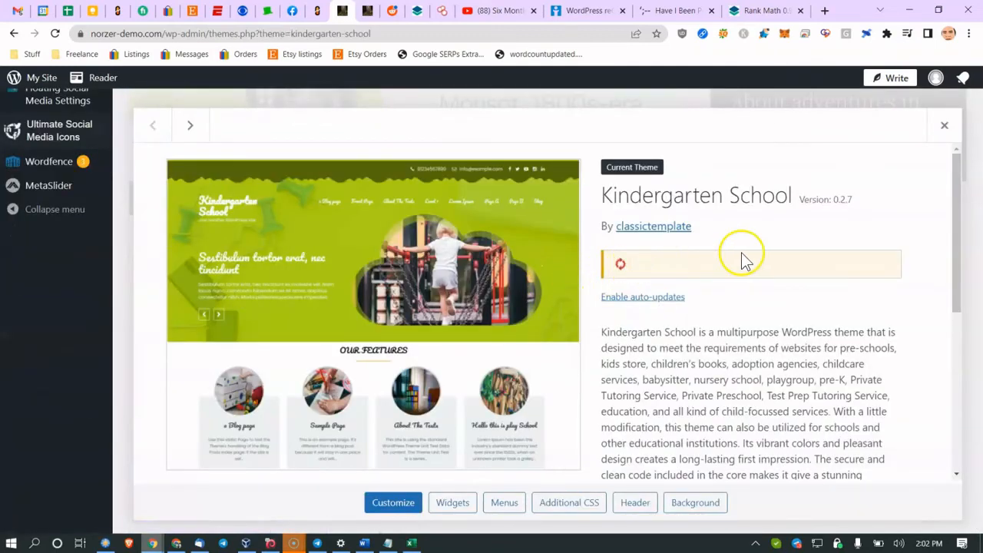
scroll(676, 280, "down", 3)
scroll(668, 284, "down", 3)
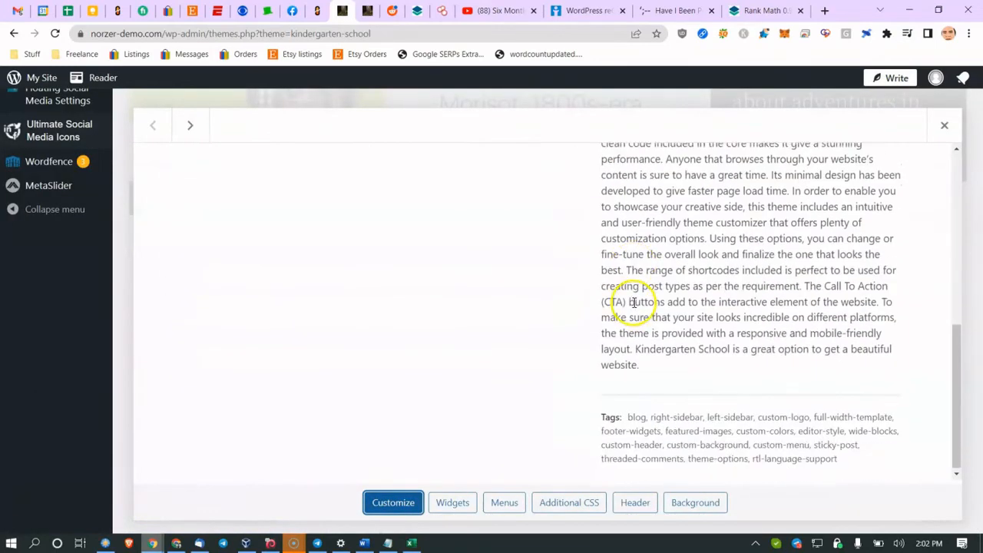
scroll(632, 298, "up", 6)
left_click_drag(817, 201, 852, 200)
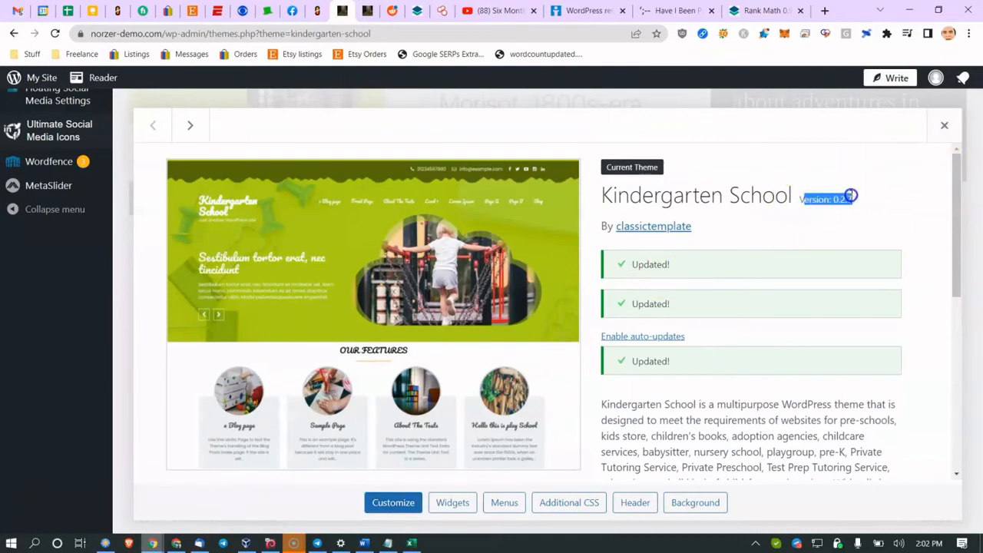
left_click(943, 129)
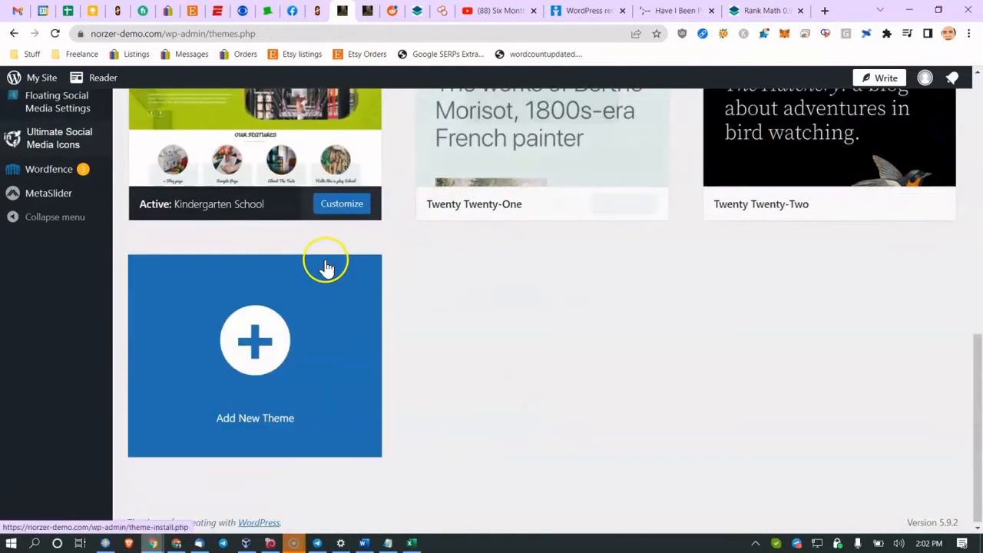
Step: Review the Twenty Twenty-One theme details, then close them
scroll(515, 315, "up", 3)
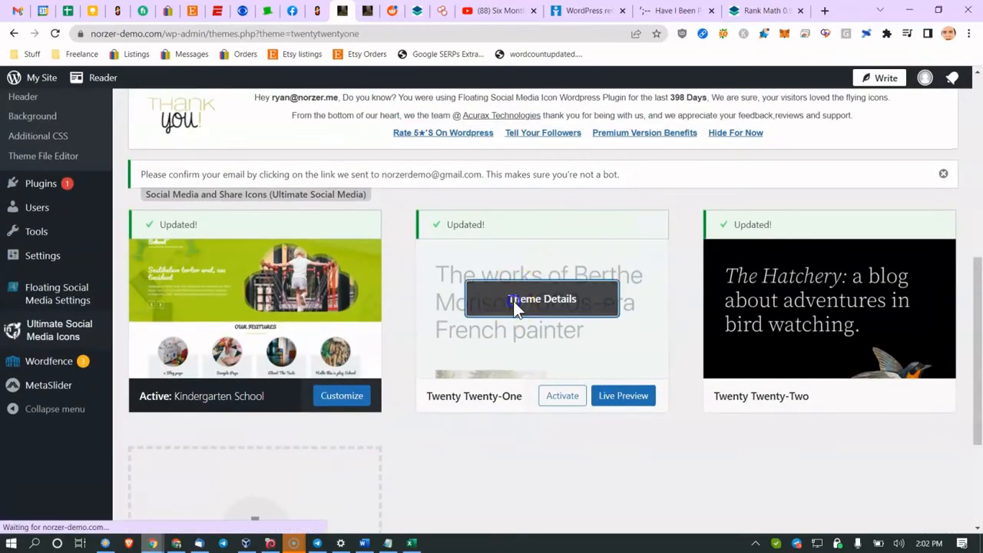
left_click(515, 309)
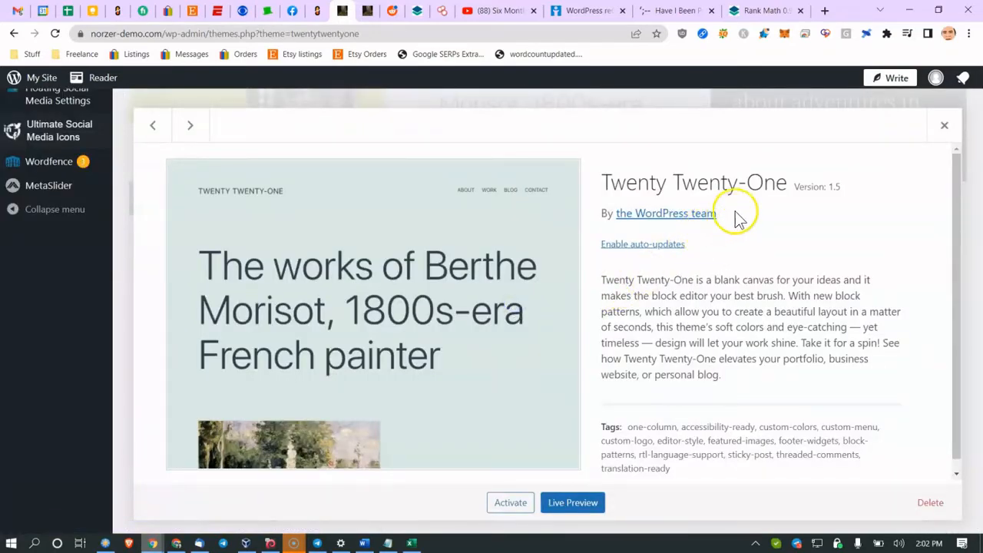
scroll(774, 200, "down", 1)
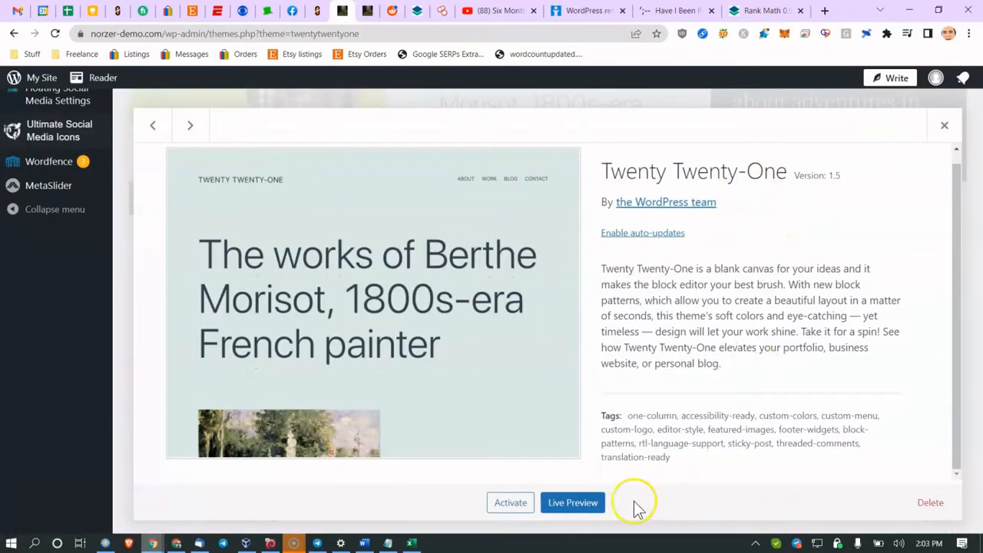
left_click(944, 129)
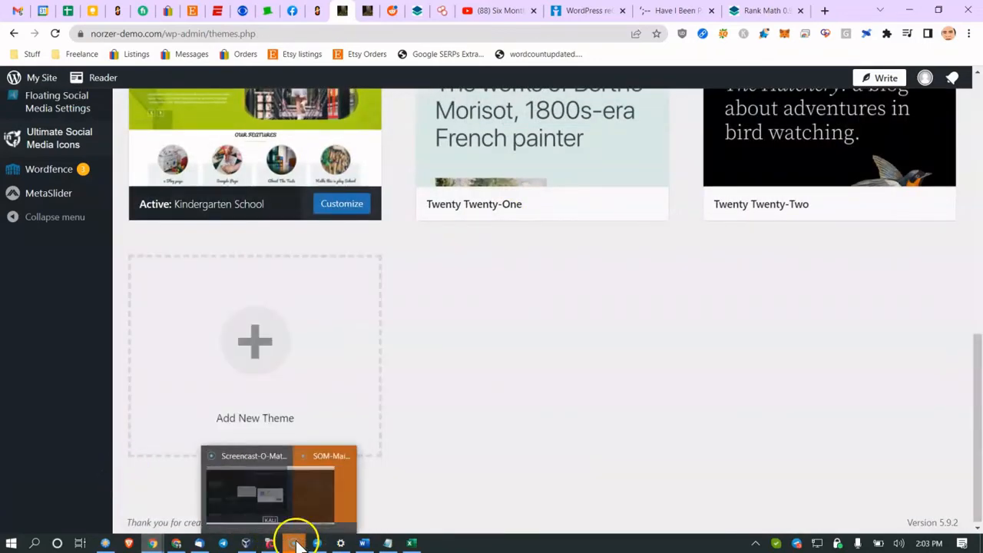
Step: Briefly bring up the Kali virtual machine login, hide it, and return to the Word audit
left_click(268, 541)
left_click(458, 257)
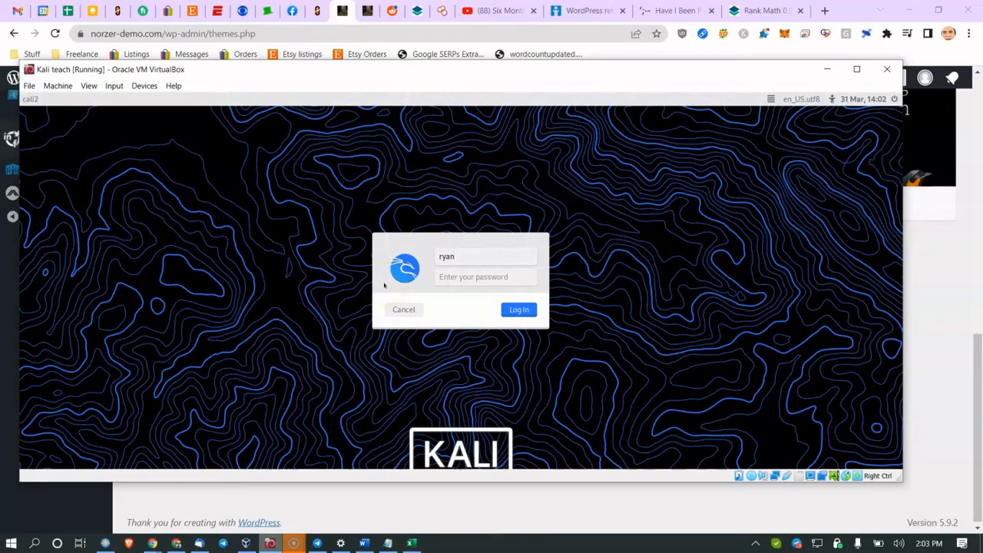
left_click(827, 69)
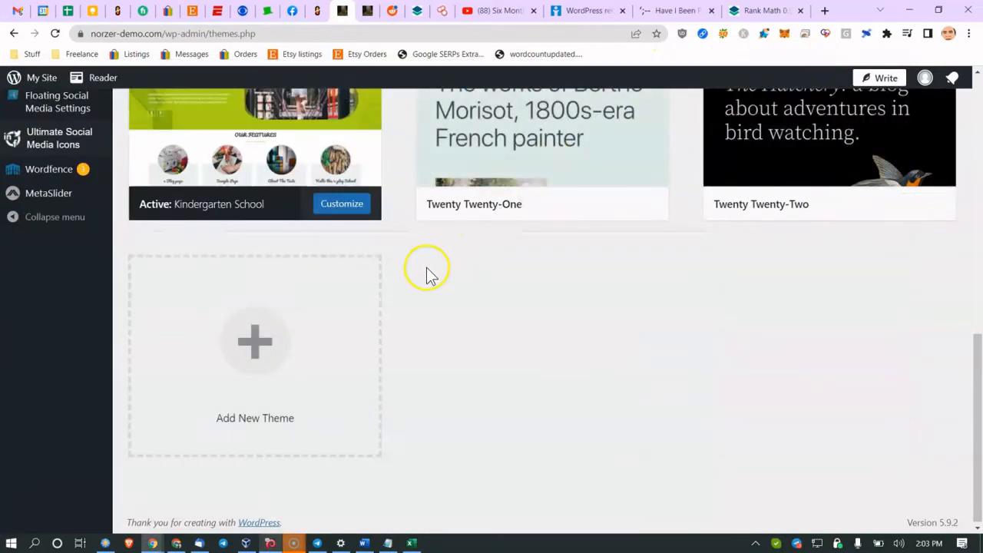
scroll(428, 277, "up", 3)
left_click(364, 543)
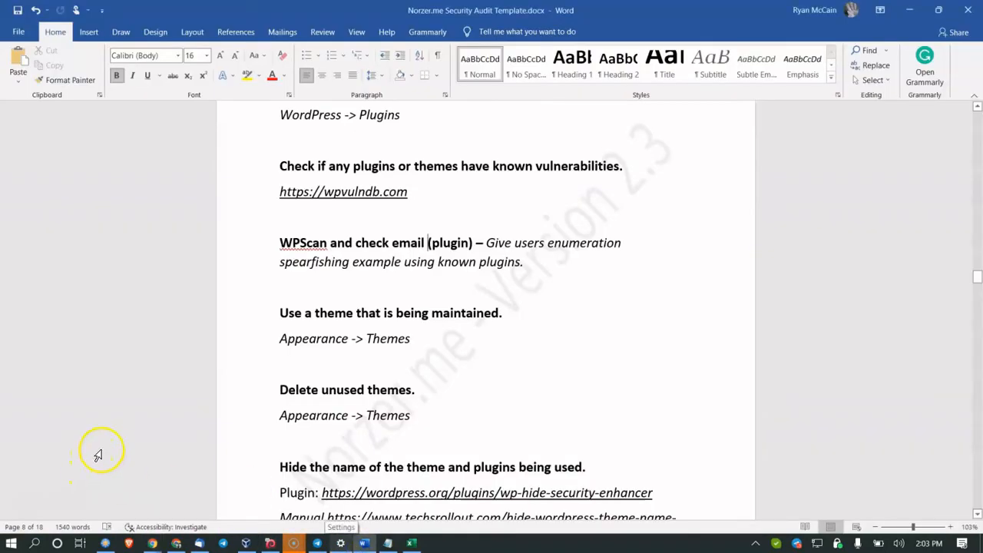
scroll(131, 444, "down", 5)
scroll(148, 438, "down", 12)
scroll(154, 438, "up", 5)
scroll(159, 437, "up", 6)
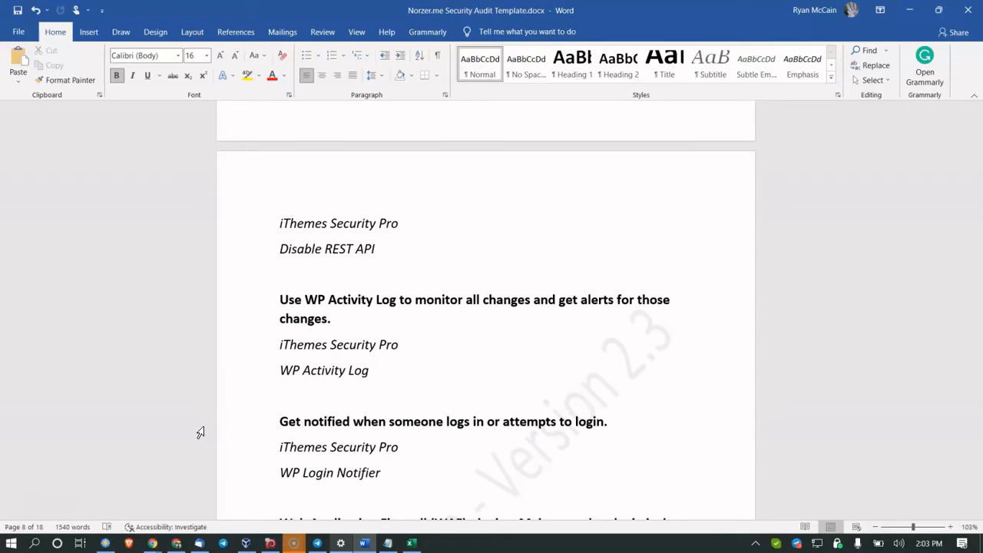
left_click(219, 371)
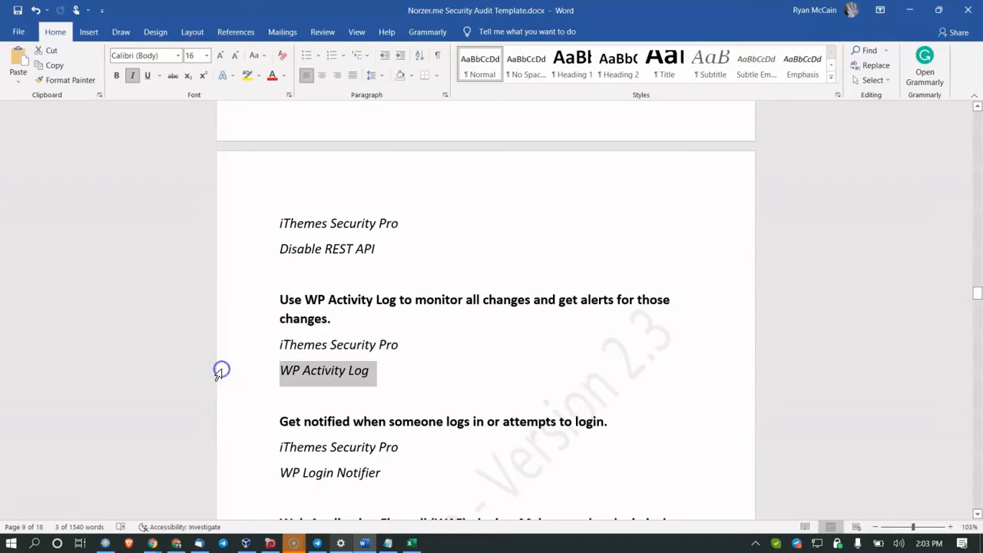
scroll(218, 374, "down", 3)
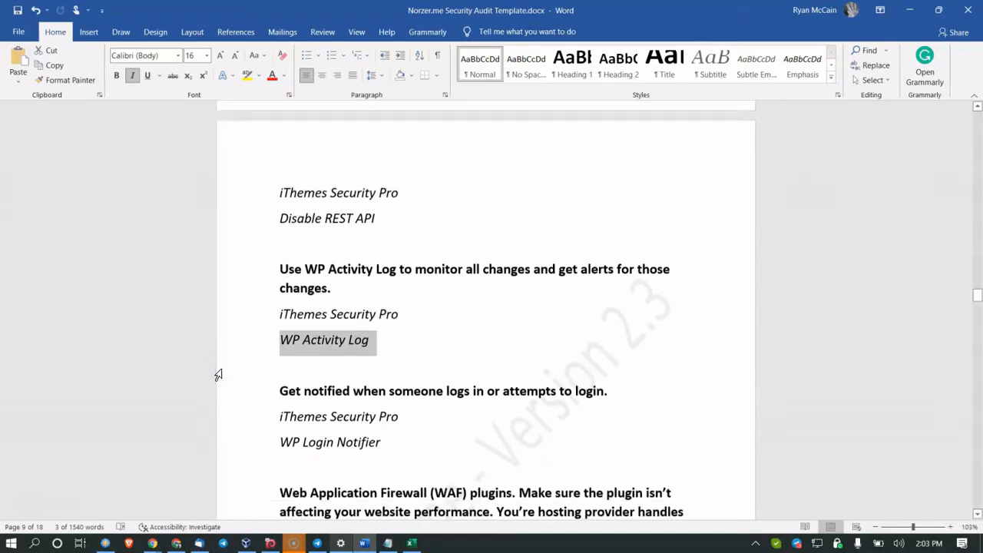
scroll(218, 375, "up", 5)
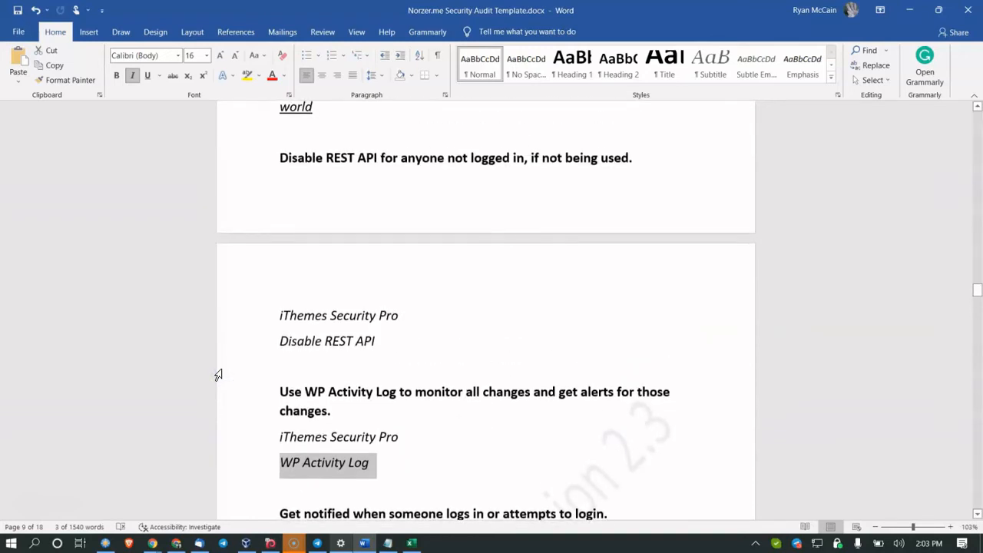
scroll(218, 375, "up", 2)
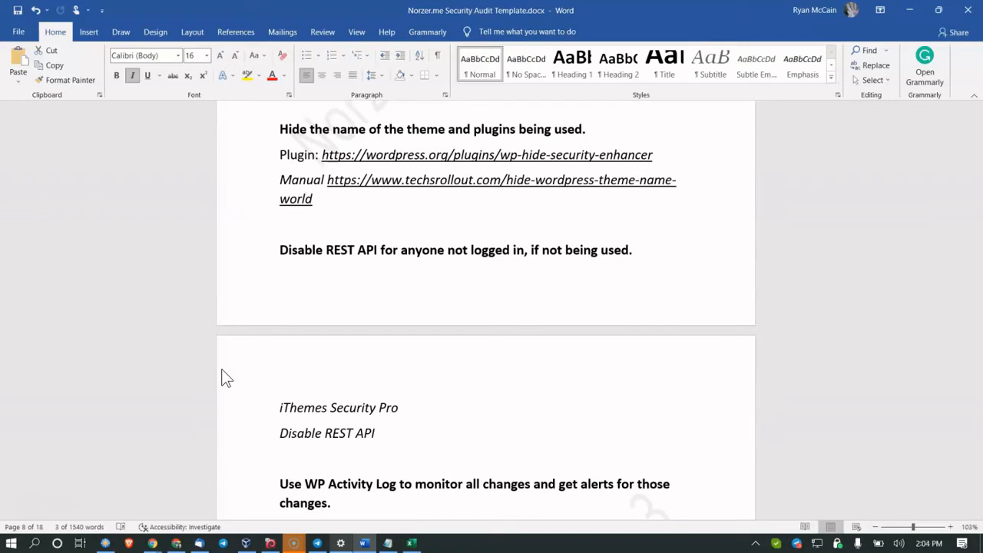
scroll(377, 268, "up", 3)
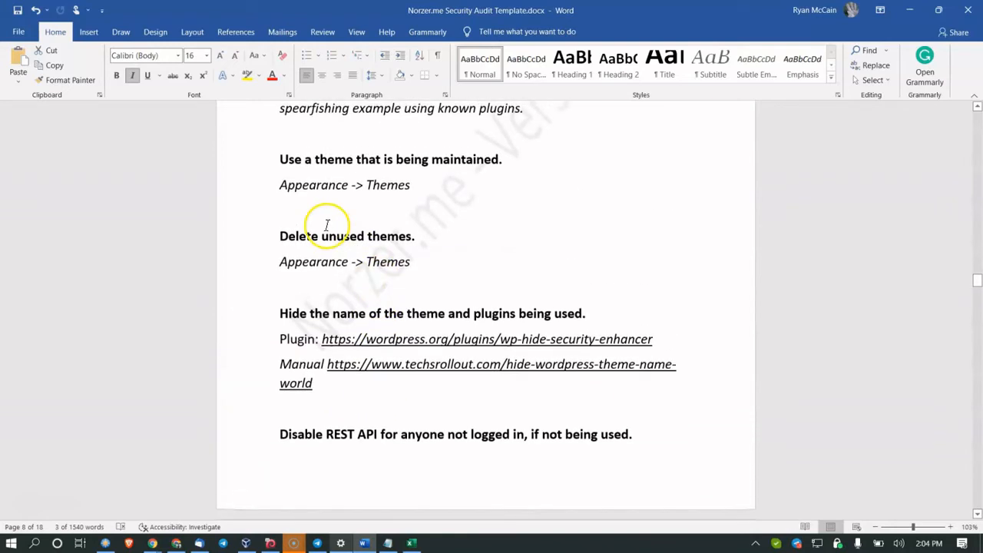
scroll(328, 226, "up", 2)
left_click(332, 265)
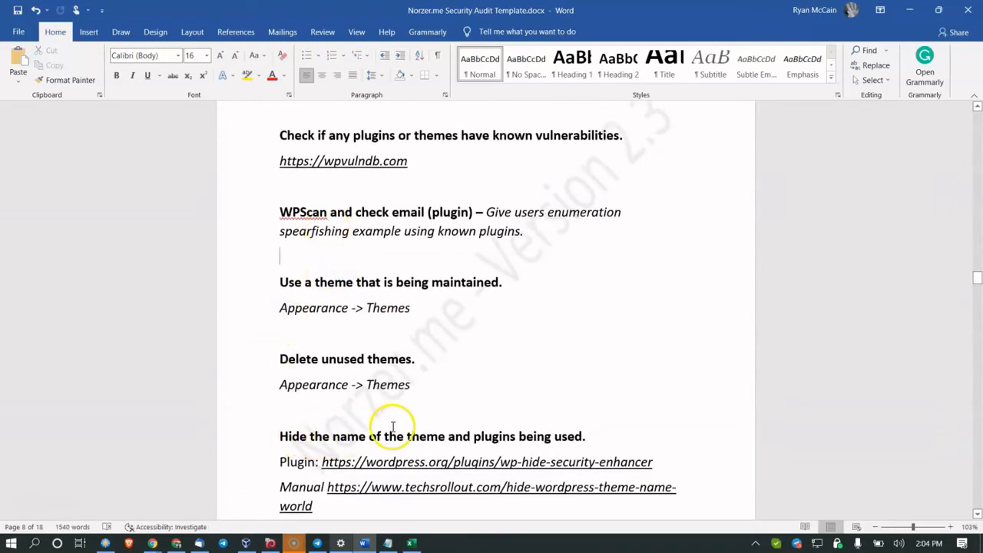
scroll(393, 428, "down", 2)
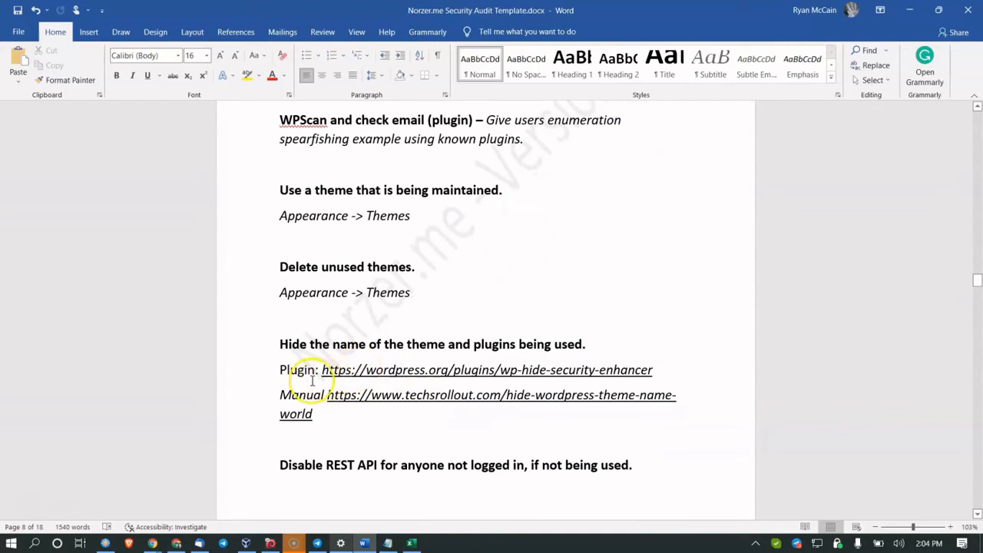
left_click_drag(320, 375, 333, 415)
left_click(333, 415)
scroll(328, 396, "down", 1)
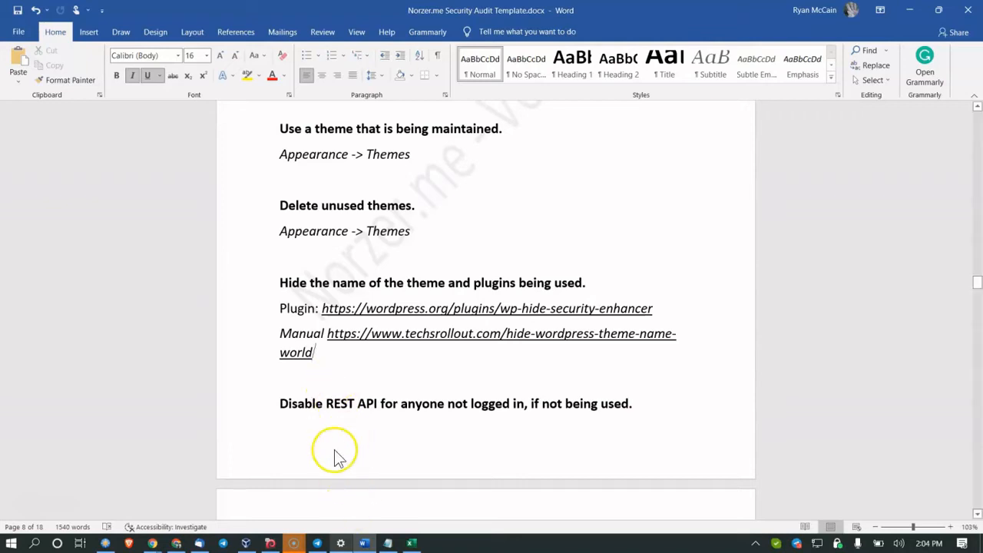
mouse_move(153, 542)
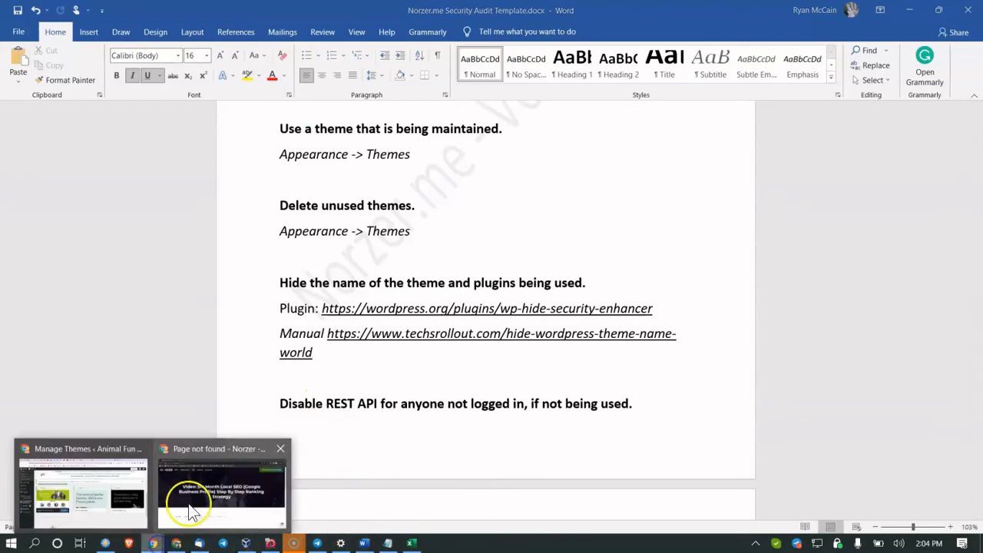
Step: Activate the iThemes Security Pro plugin from the Installed Plugins list in WordPress admin
left_click(123, 487)
scroll(84, 246, "up", 3)
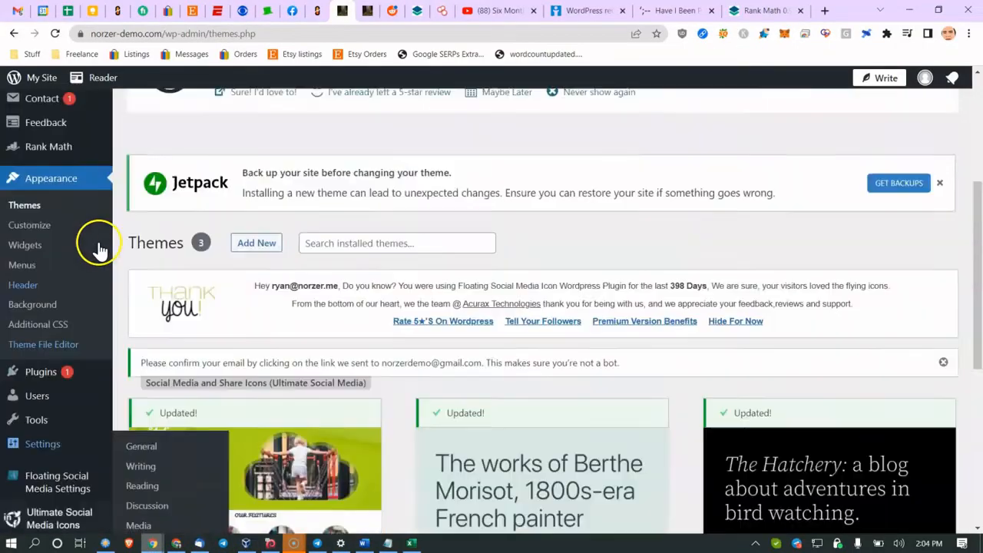
scroll(43, 417, "down", 1)
left_click(144, 371)
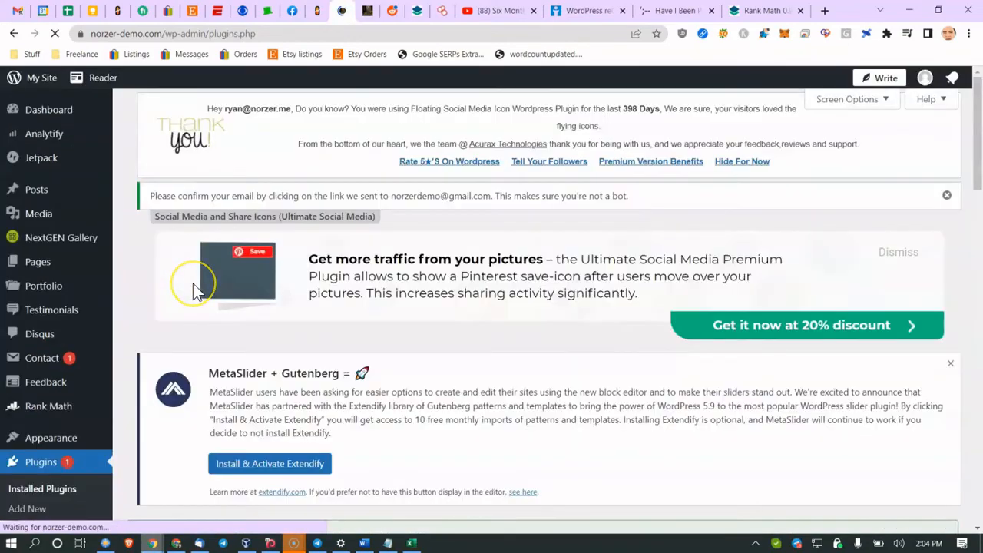
scroll(192, 284, "down", 15)
scroll(193, 283, "up", 3)
left_click(175, 364)
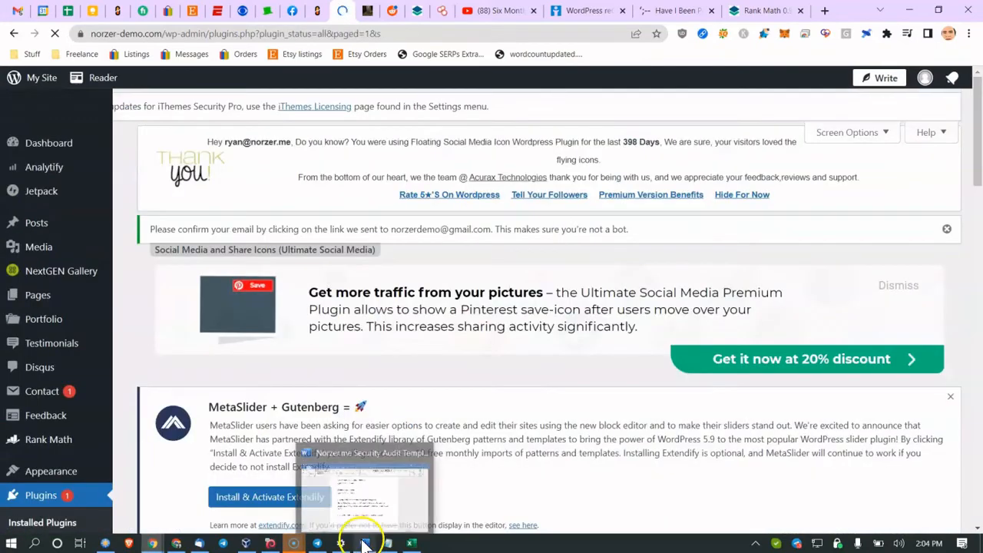
Step: Back in the Word audit, move to the 'Disable REST API' checklist heading
left_click(364, 543)
scroll(377, 411, "down", 2)
scroll(373, 369, "down", 1)
left_click(366, 345)
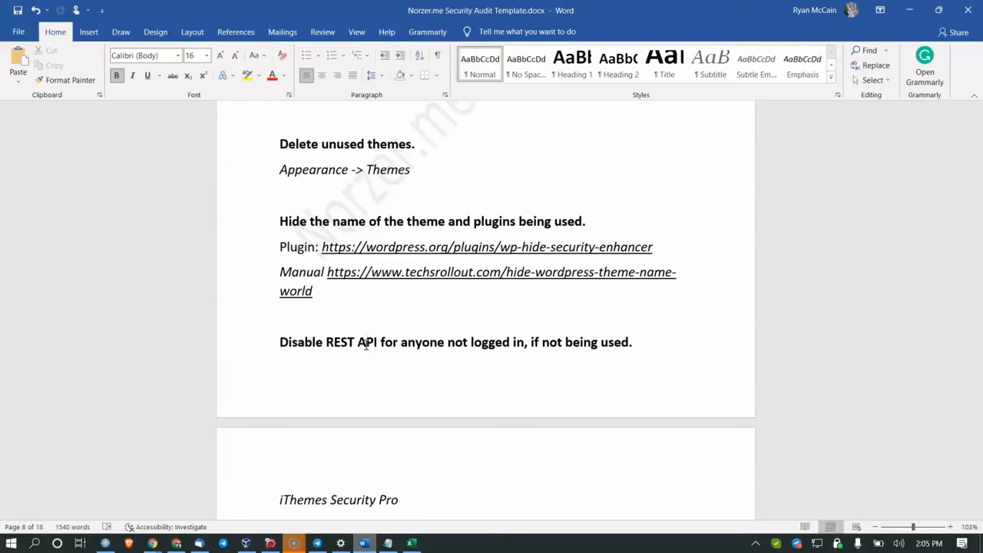
Step: Highlight 'Security' in the REST API item, then bring the Chrome browser window forward
scroll(367, 345, "down", 2)
left_click_drag(330, 411, 369, 416)
scroll(370, 419, "down", 3)
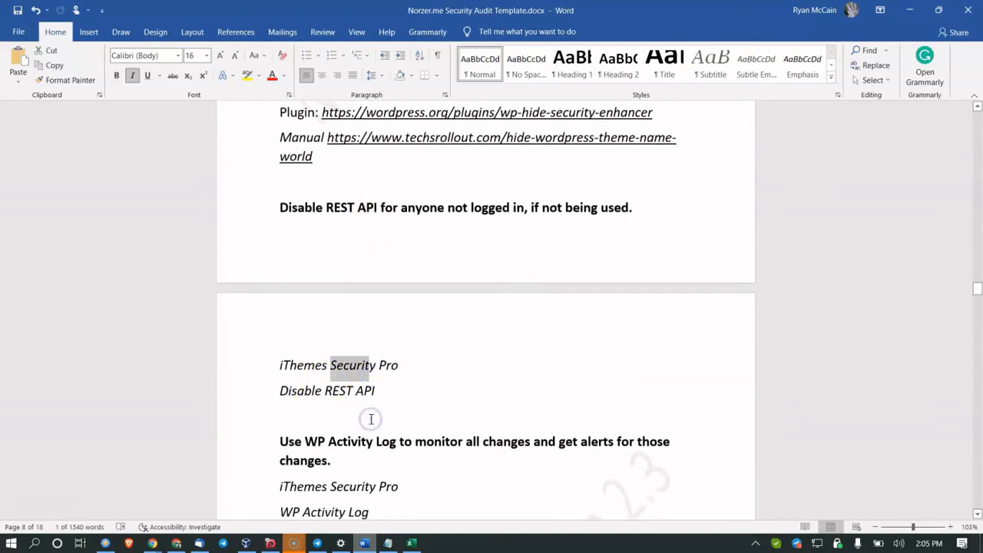
left_click(317, 361)
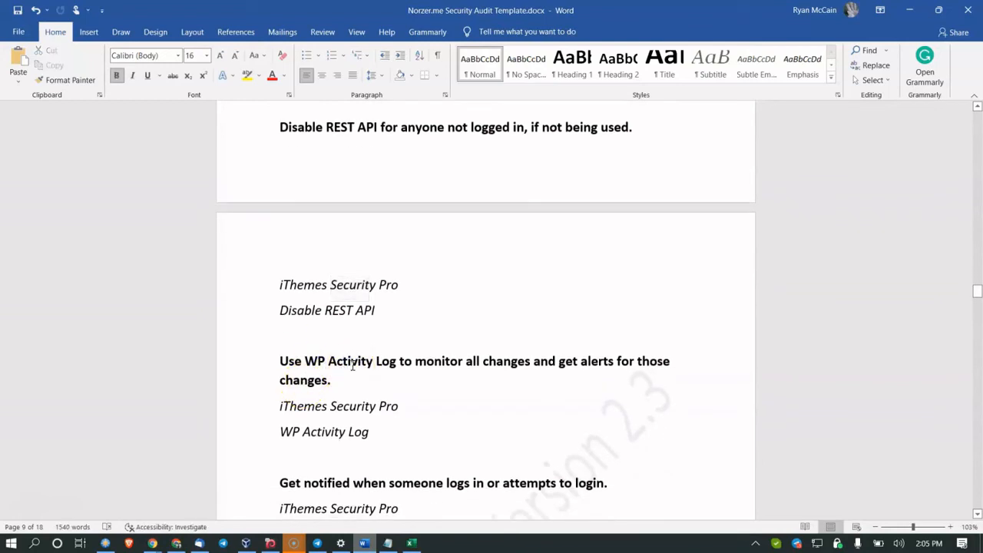
mouse_move(154, 542)
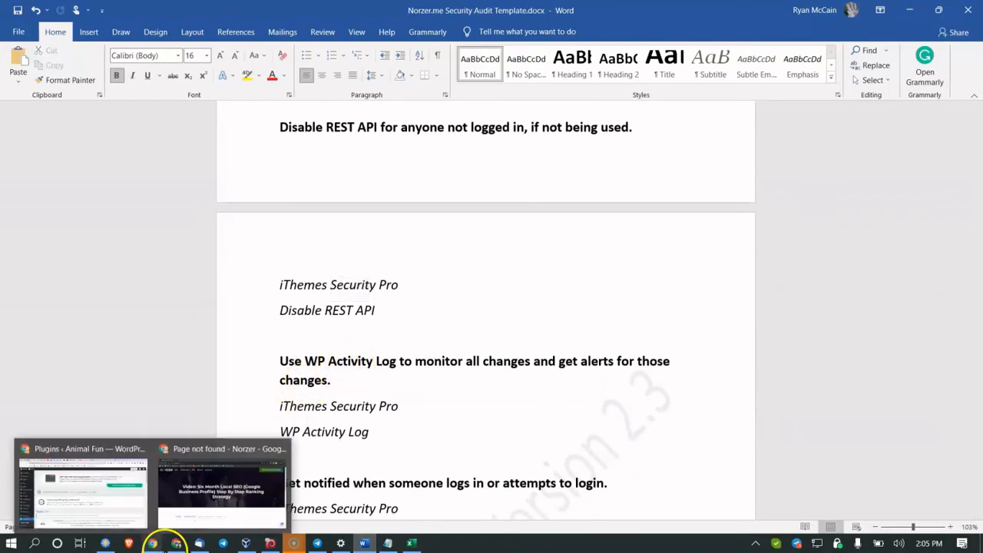
left_click(153, 500)
Step: Search Google for 'wp activity log screenshot'
left_click(680, 10)
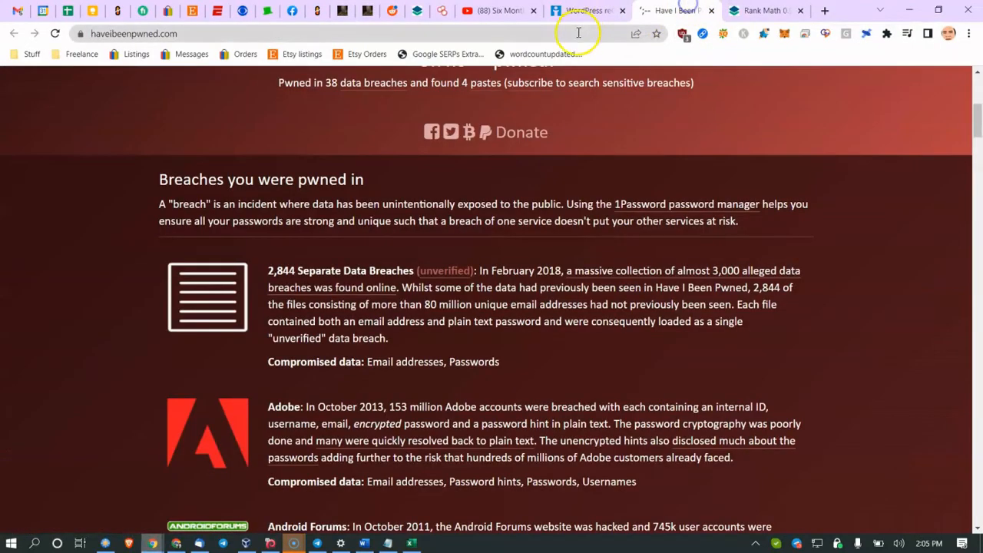
left_click(580, 30)
type("wp activity log")
key("Return")
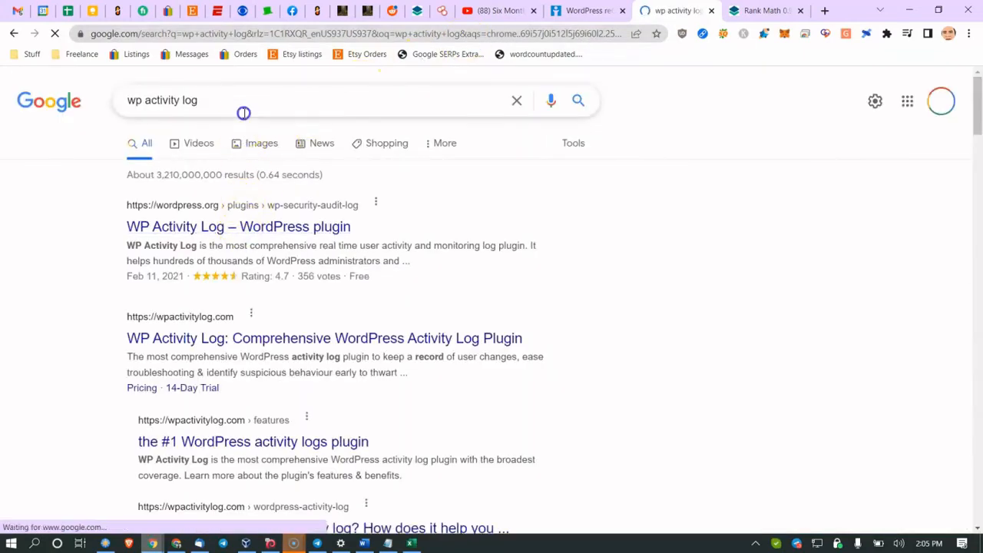
left_click(244, 112)
type("s")
key("BackSpace")
type("screenshot")
key("Return")
Step: View Kinsta's WP Activity Log screenshot full size in a new tab, then close it and return to Word
left_click(220, 153)
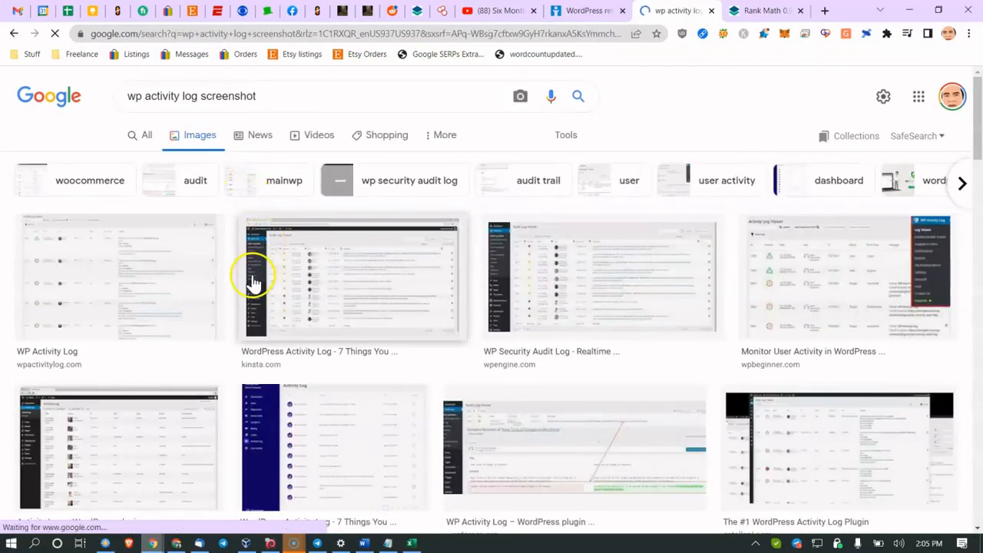
left_click(295, 273)
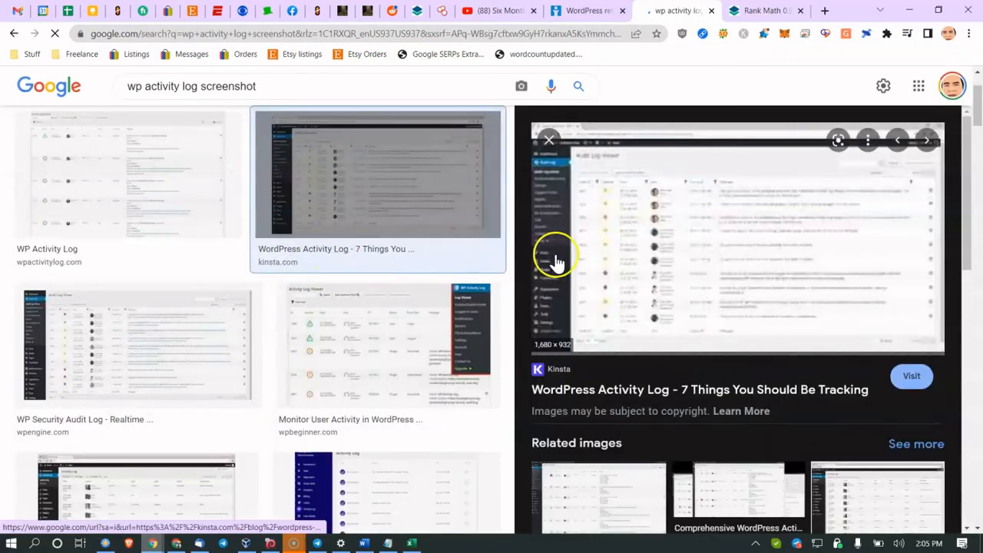
right_click(600, 248)
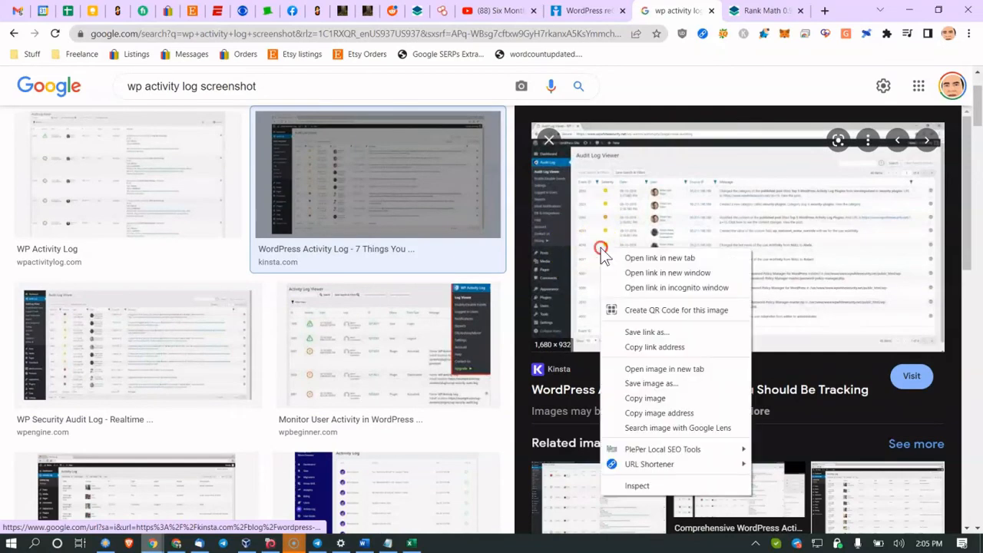
left_click(657, 368)
left_click(703, 11)
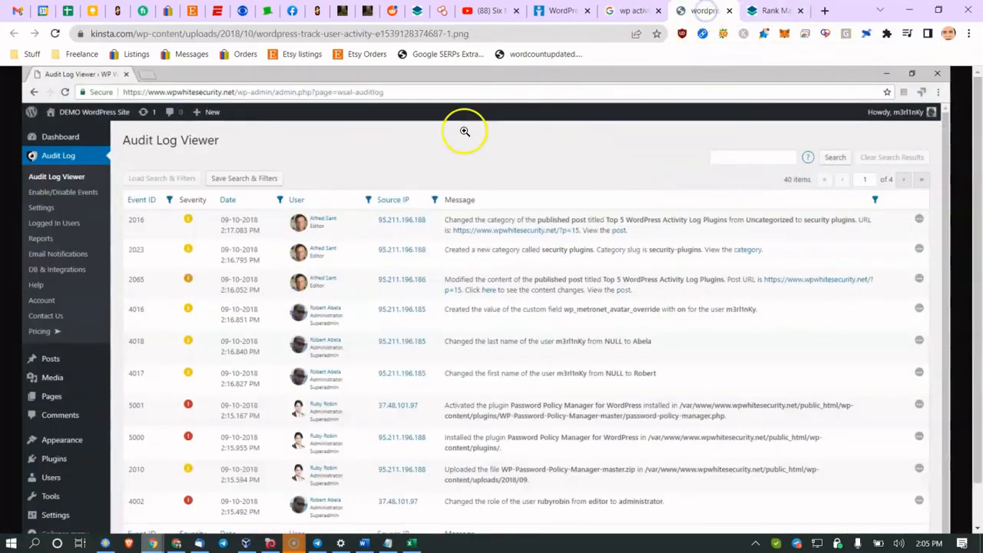
left_click(336, 222)
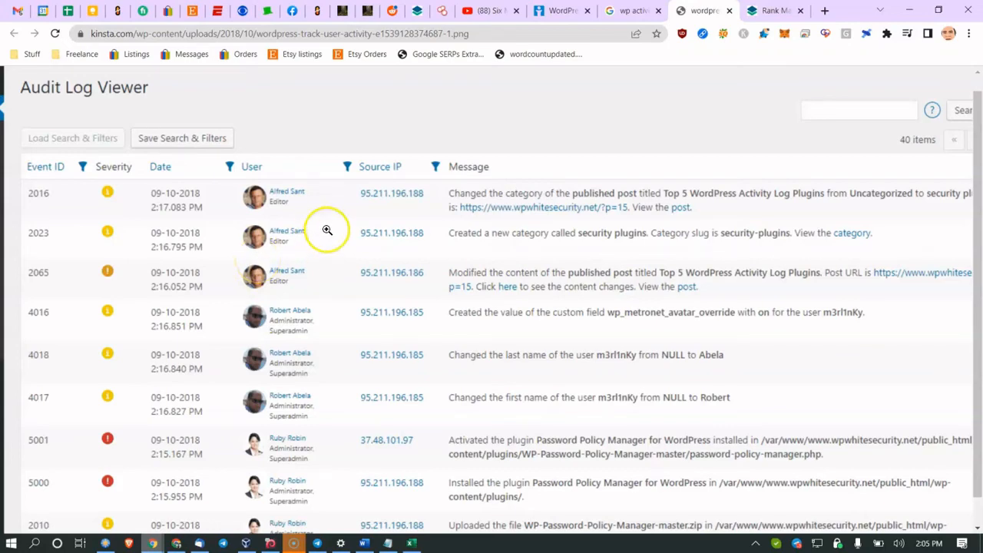
left_click(731, 10)
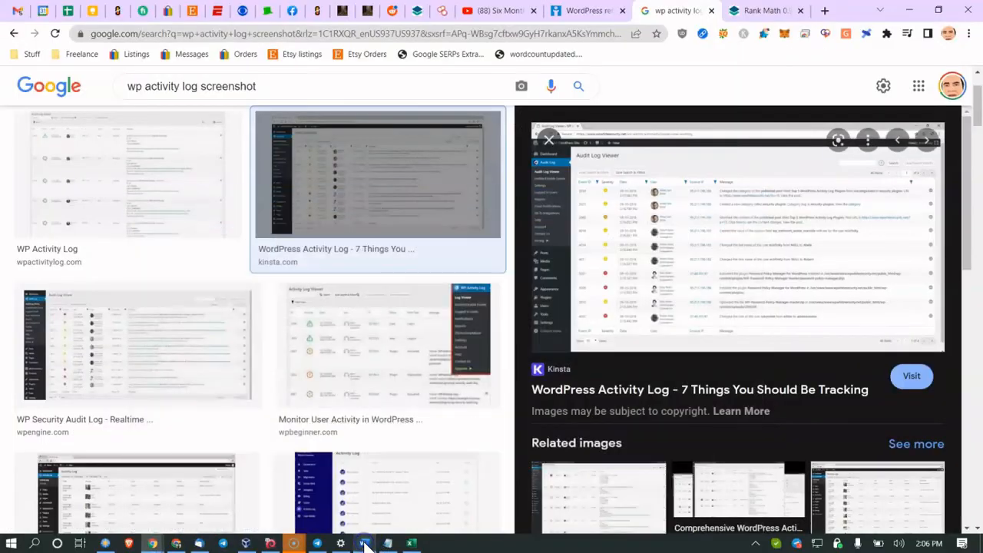
left_click(364, 544)
scroll(386, 438, "down", 3)
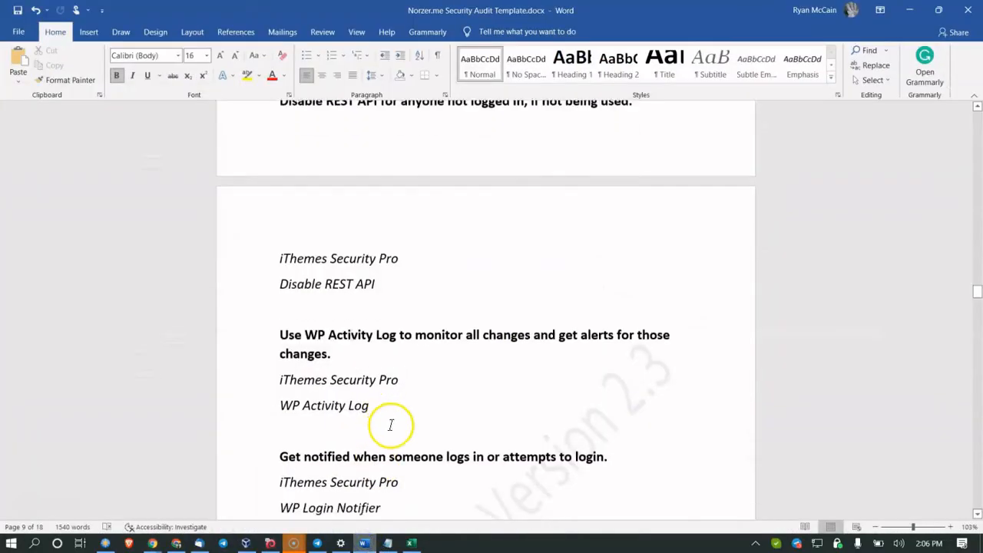
left_click(291, 434)
left_click(324, 398)
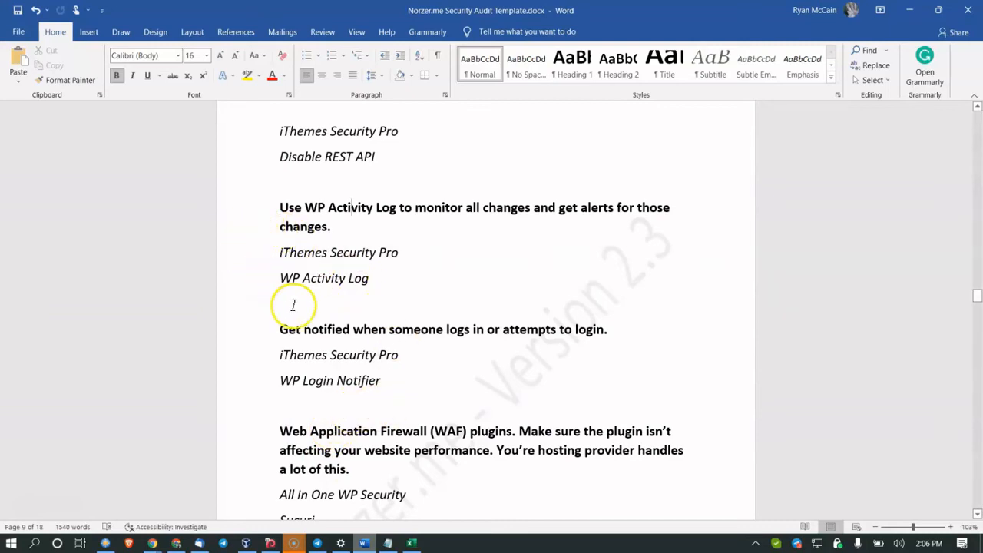
scroll(310, 303, "down", 1)
scroll(306, 300, "down", 1)
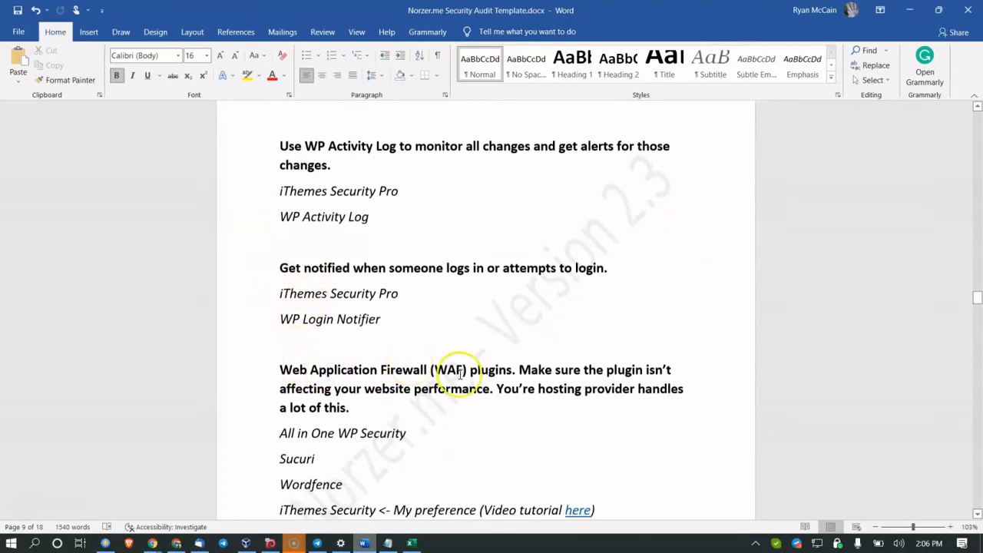
left_click(513, 371)
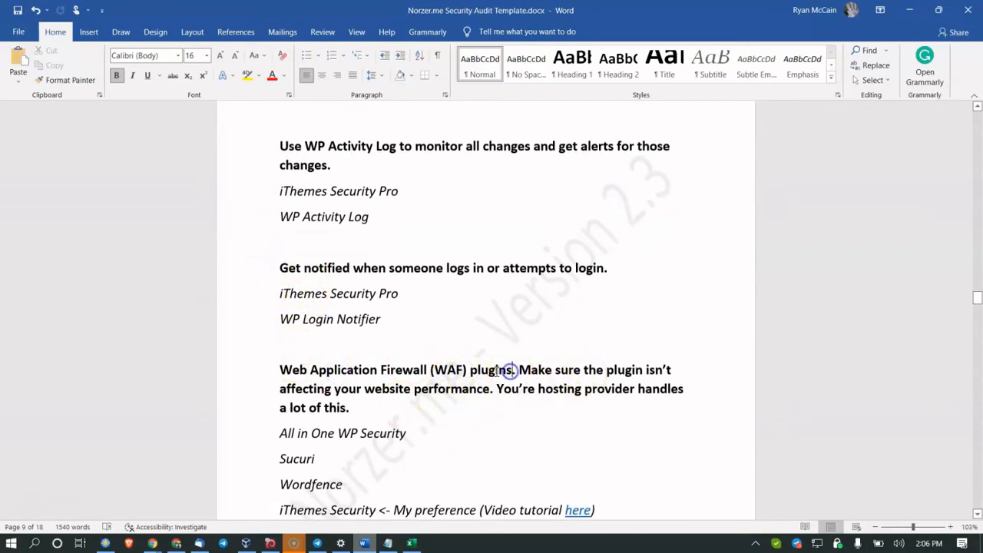
scroll(427, 384, "down", 2)
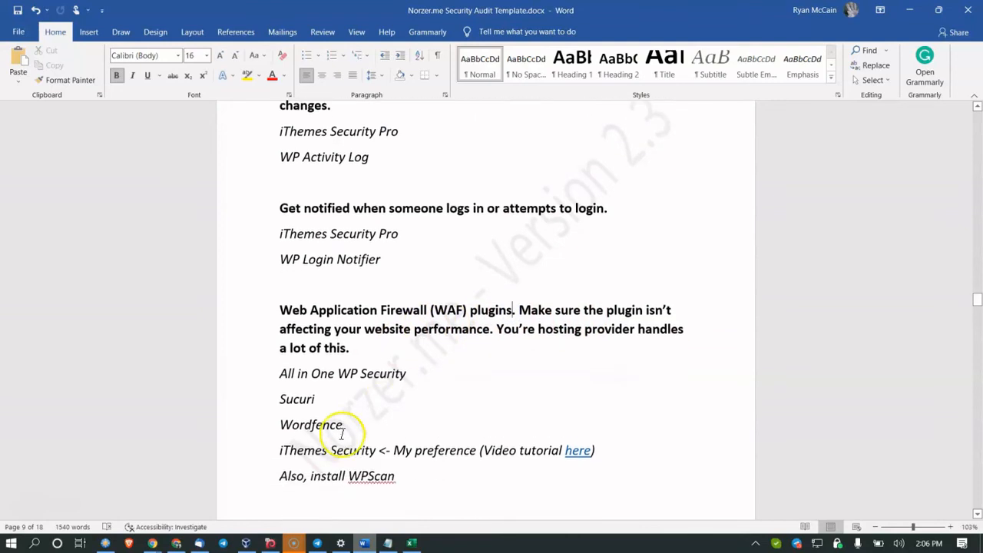
left_click(290, 424)
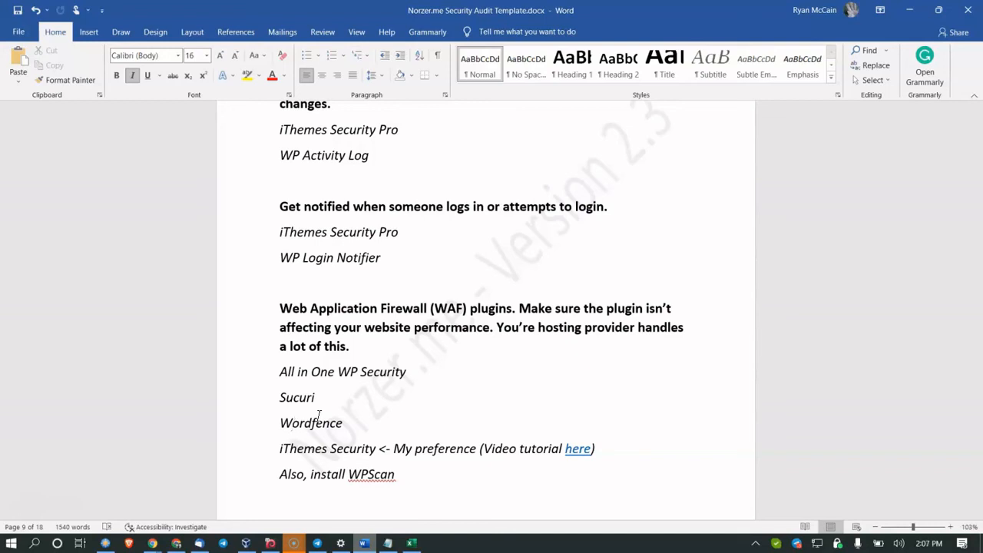
scroll(254, 421, "down", 1)
left_click_drag(314, 415, 458, 417)
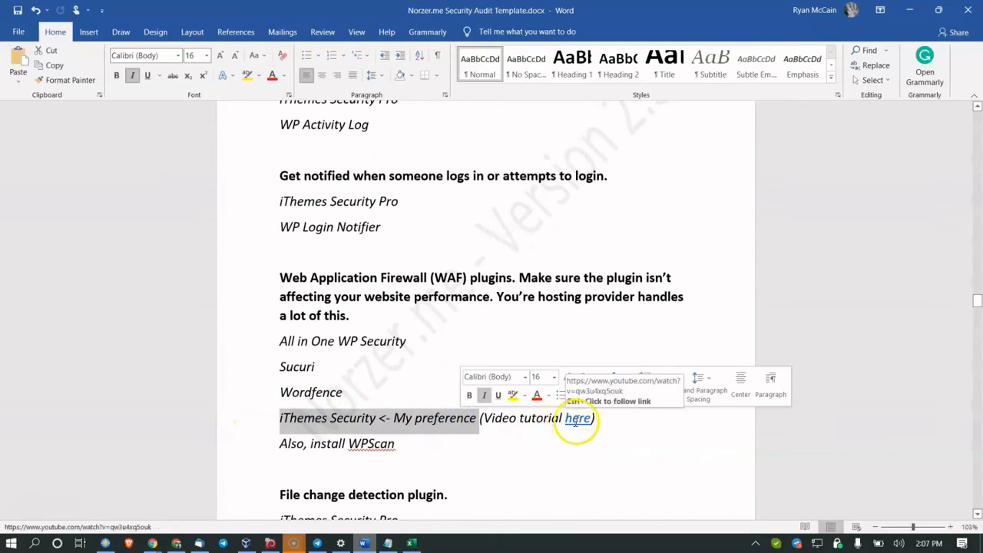
left_click_drag(307, 444, 384, 454)
left_click(386, 458)
scroll(386, 456, "down", 5)
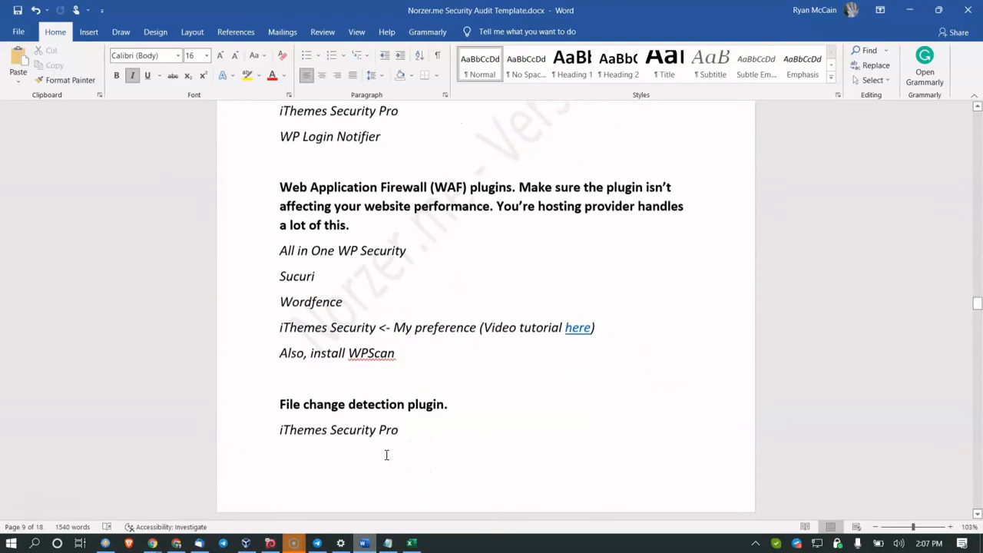
double_click(330, 343)
left_click(354, 346)
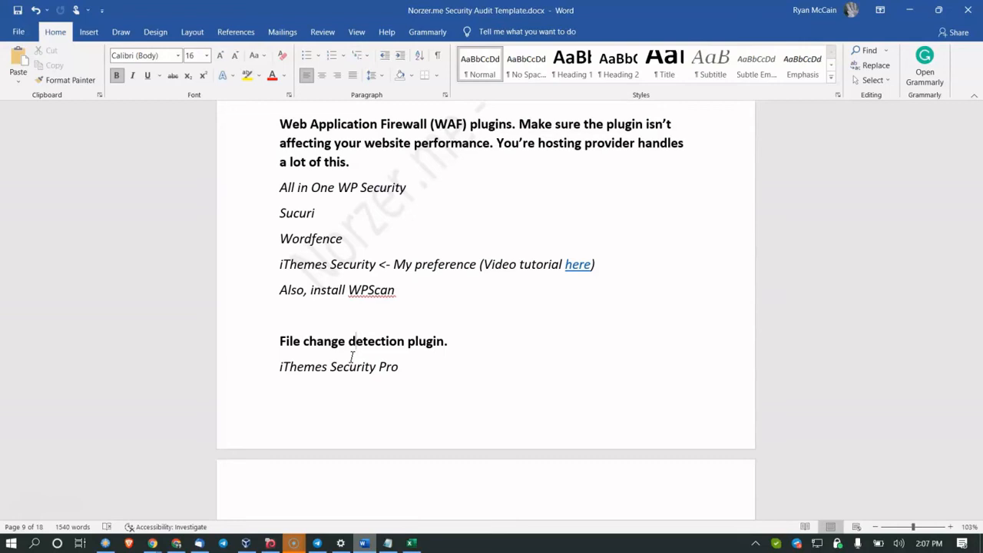
left_click(326, 365)
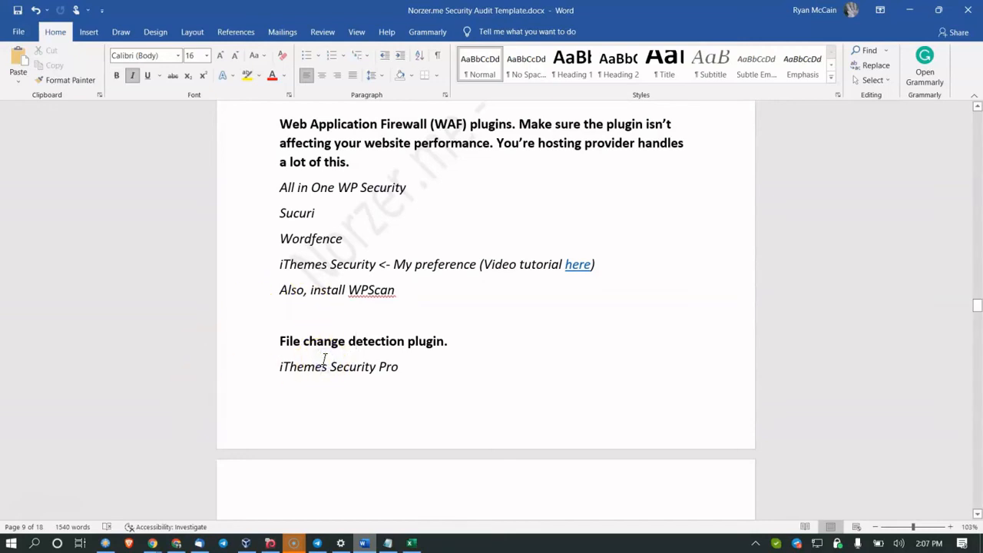
scroll(324, 360, "down", 5)
left_click(335, 265)
left_click_drag(301, 263, 358, 262)
left_click(359, 262)
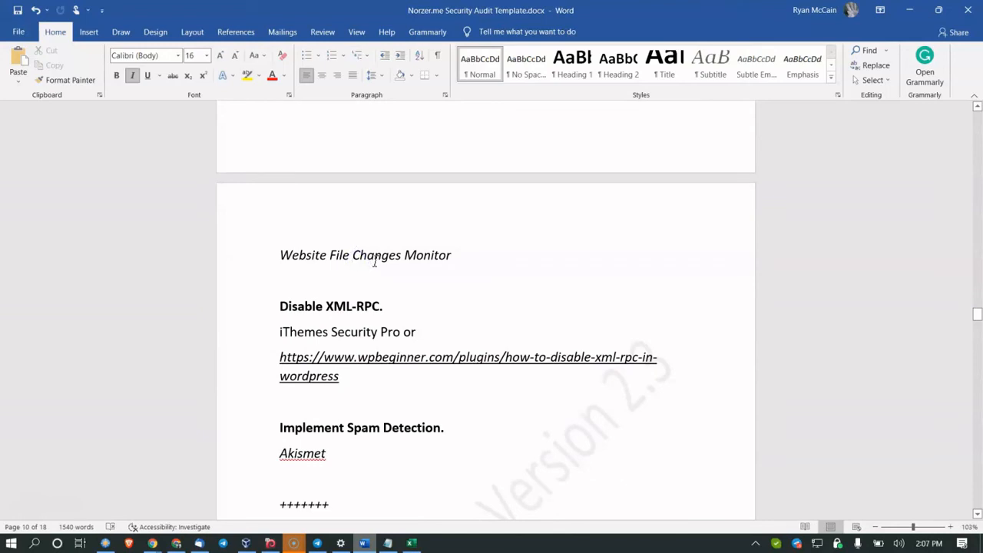
Step: Click through the Disable XML-RPC and Akismet spam detection lines, then scroll to the WPScan output on page 11
scroll(375, 262, "down", 2)
left_click_drag(281, 215, 330, 219)
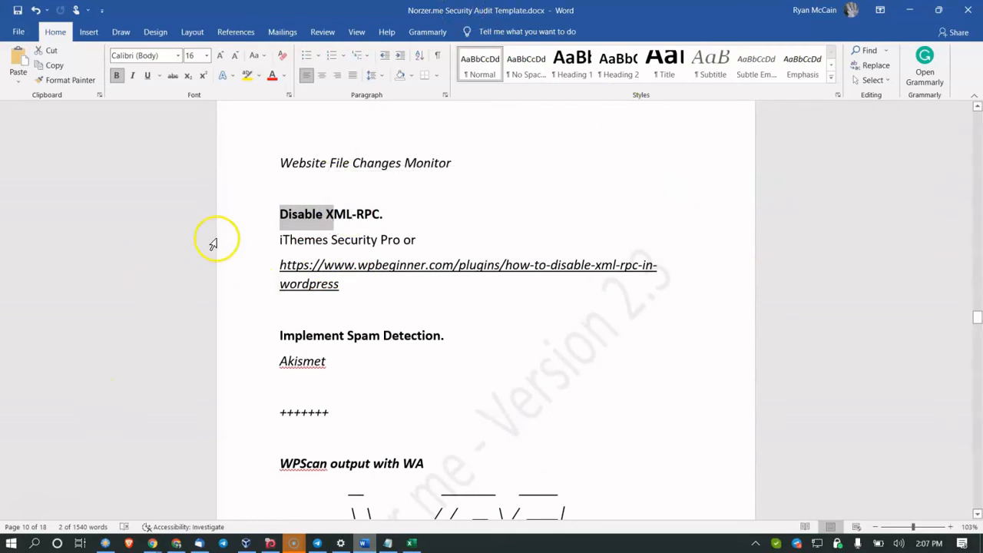
left_click(168, 306)
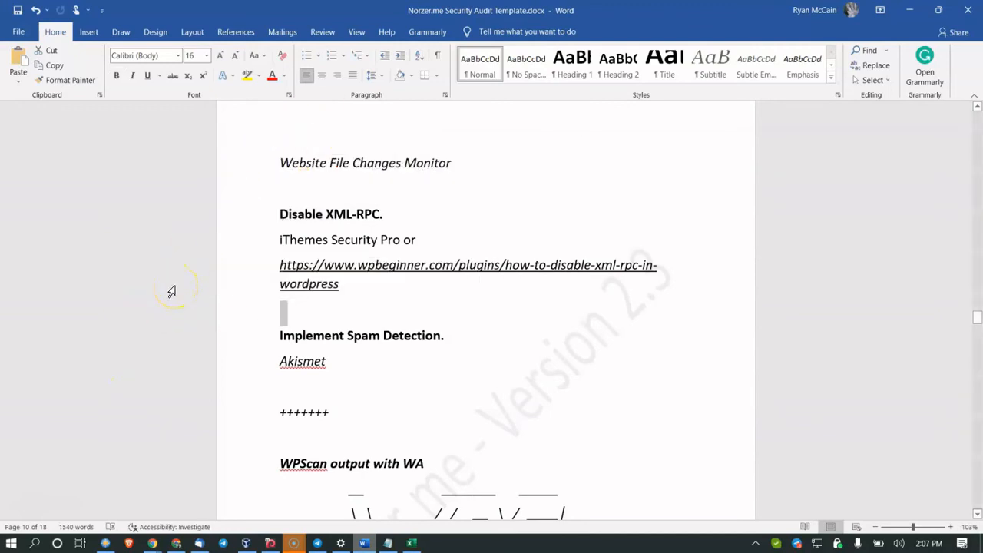
left_click(298, 214)
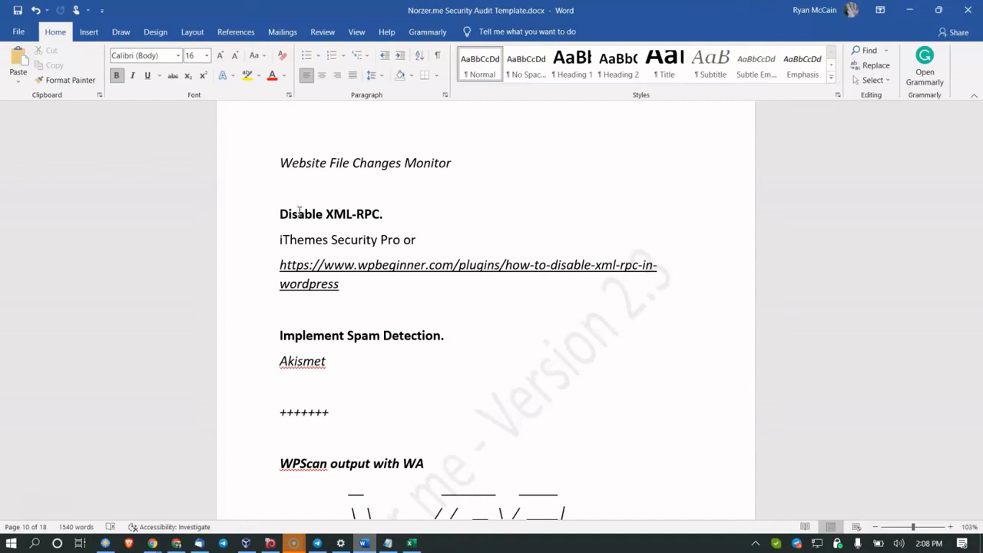
scroll(307, 261, "down", 2)
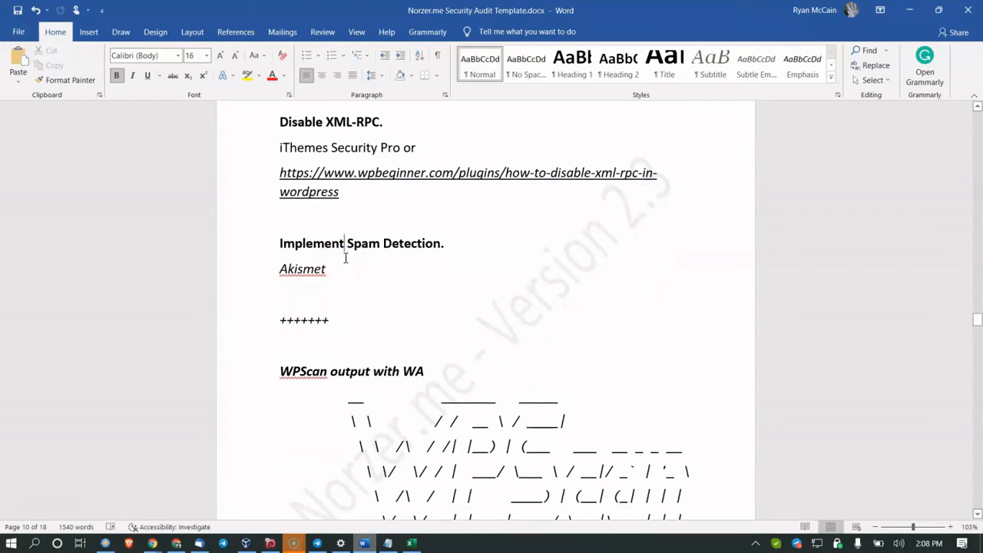
left_click(294, 268)
scroll(294, 267, "down", 2)
scroll(293, 267, "down", 3)
scroll(328, 266, "up", 1, "ctrl")
scroll(328, 268, "down", 2)
scroll(328, 267, "down", 14)
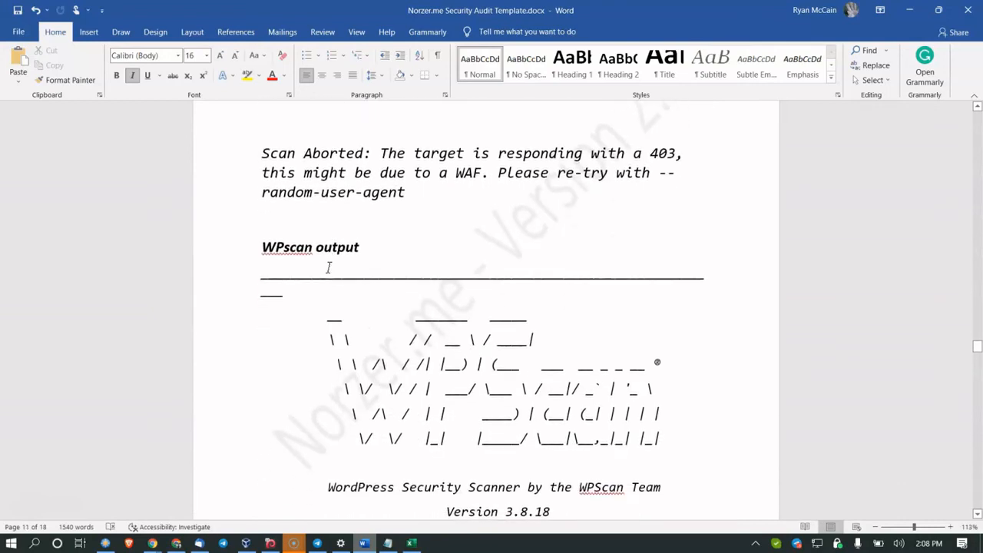
Step: Highlight the Scan Aborted line, then point out the server: nginx header and WordPress version findings
scroll(328, 265, "up", 7)
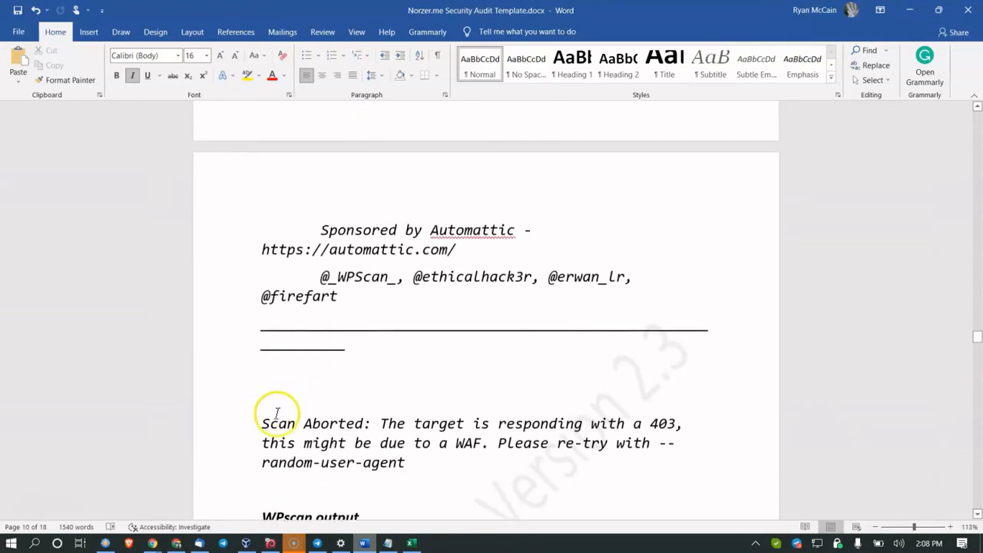
left_click_drag(301, 420, 407, 424)
scroll(296, 388, "down", 2)
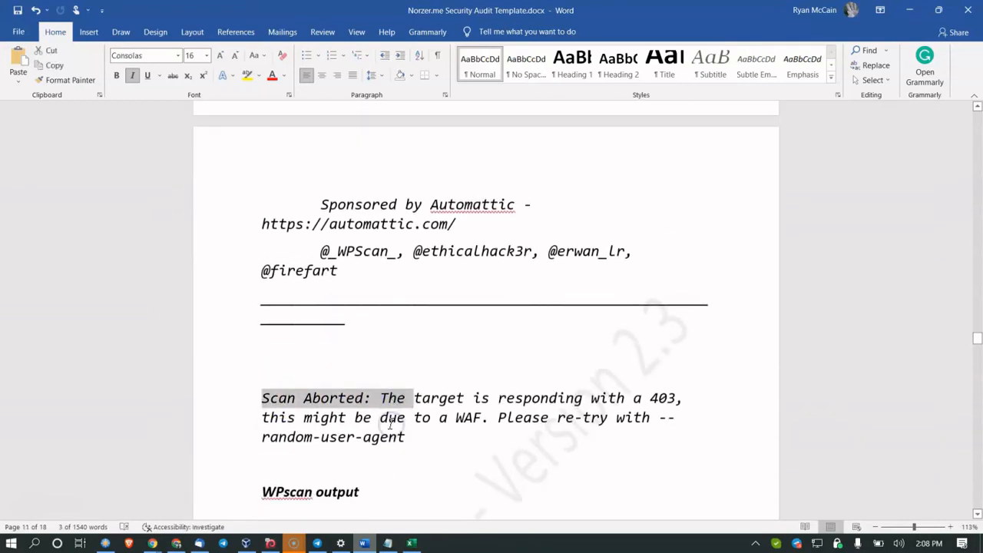
left_click(340, 345)
scroll(377, 346, "down", 7)
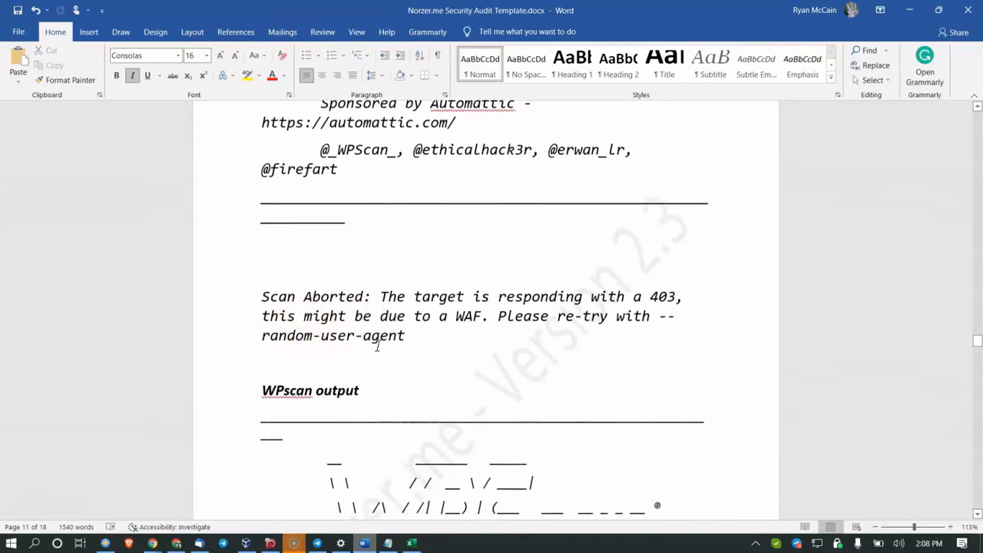
scroll(378, 346, "down", 17)
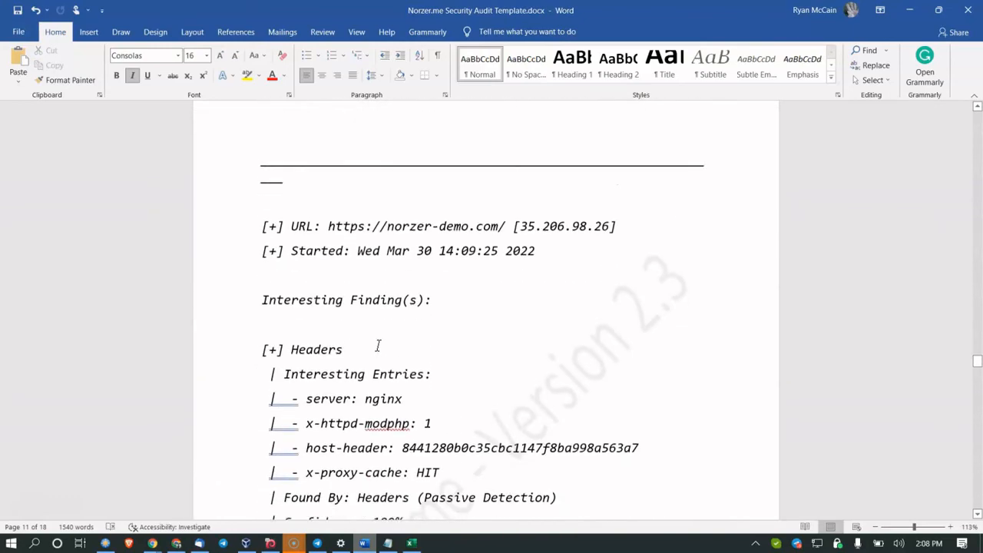
scroll(378, 345, "down", 6)
left_click(329, 341)
scroll(342, 246, "up", 6)
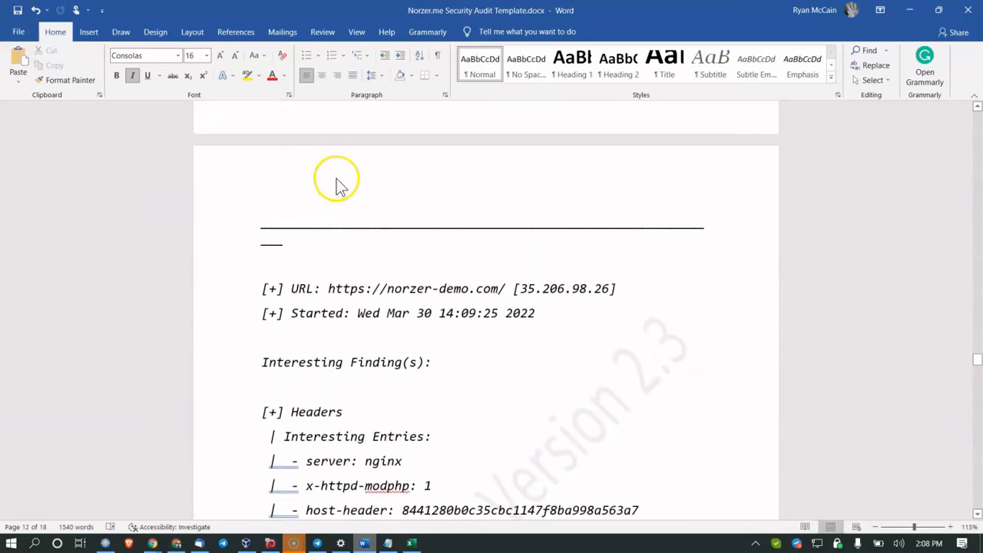
scroll(352, 173, "down", 1)
scroll(415, 184, "down", 3)
left_click(380, 229)
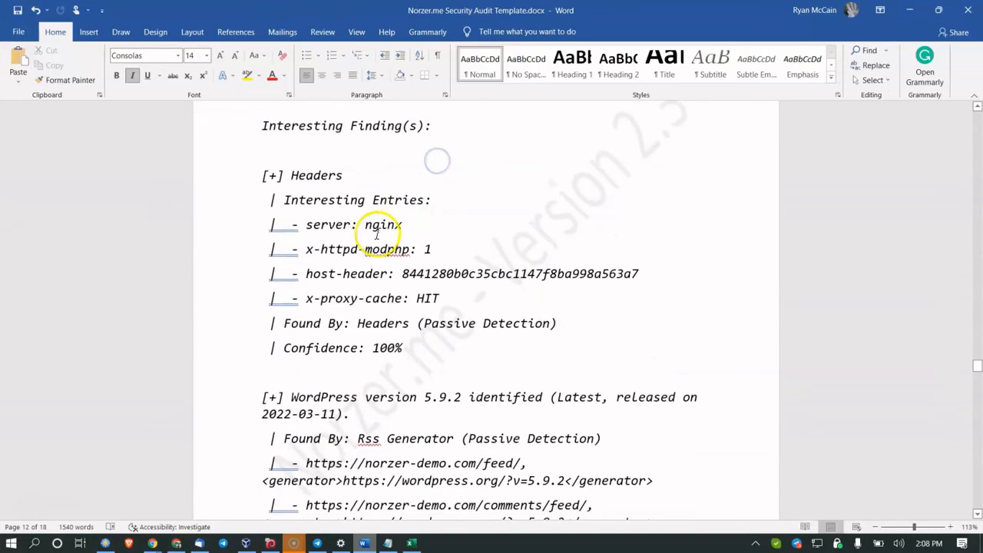
left_click(444, 407)
Step: Highlight lines through the theme findings until contextual-related-posts appears under Plugin(s) Identified
scroll(422, 377, "down", 6)
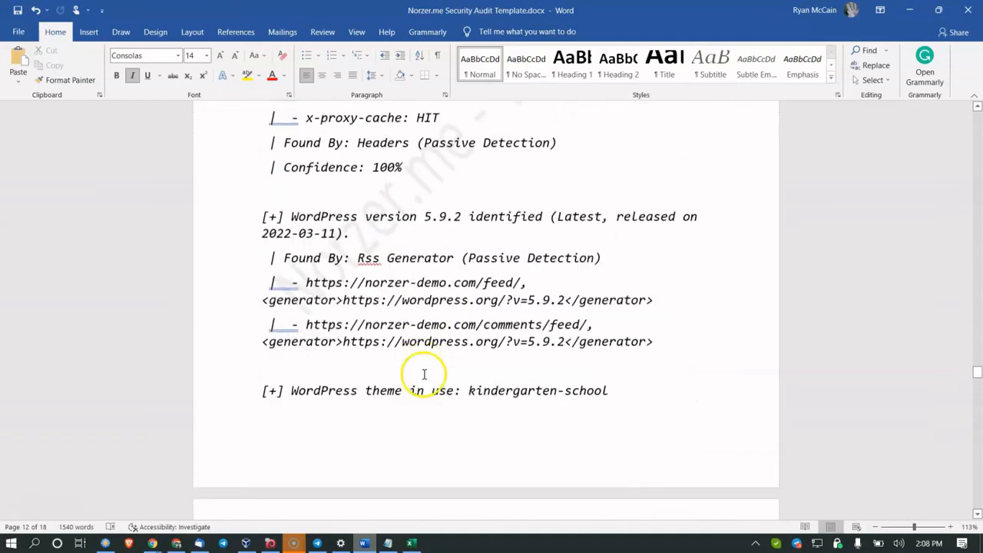
scroll(390, 278, "down", 4)
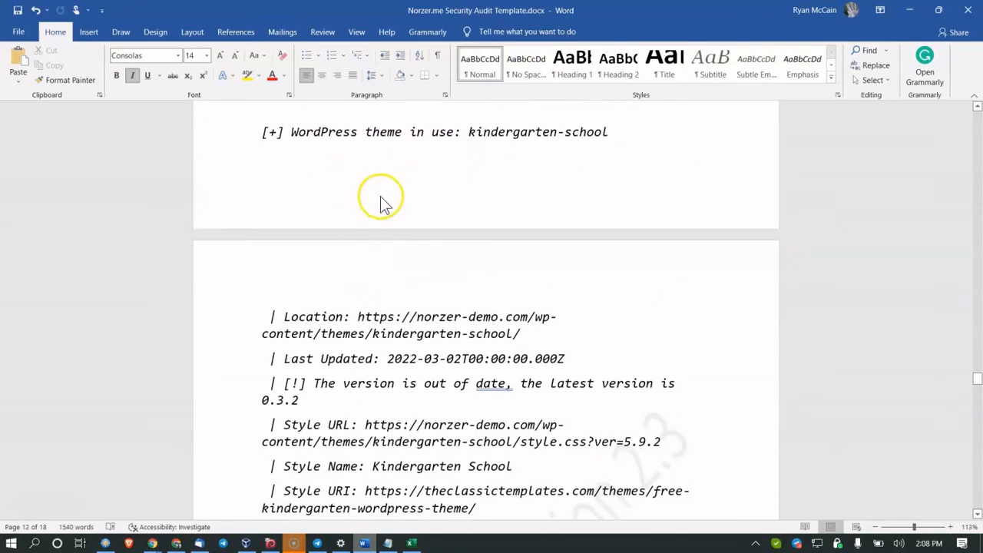
left_click_drag(367, 132, 521, 138)
scroll(433, 195, "down", 2)
scroll(433, 196, "down", 7)
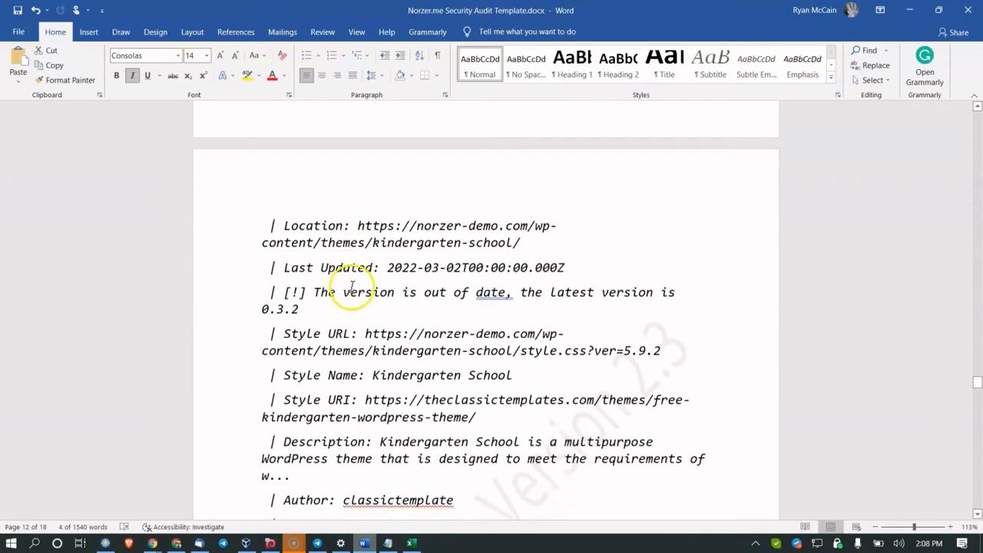
left_click_drag(338, 328, 496, 351)
scroll(500, 359, "down", 3)
scroll(500, 358, "down", 5)
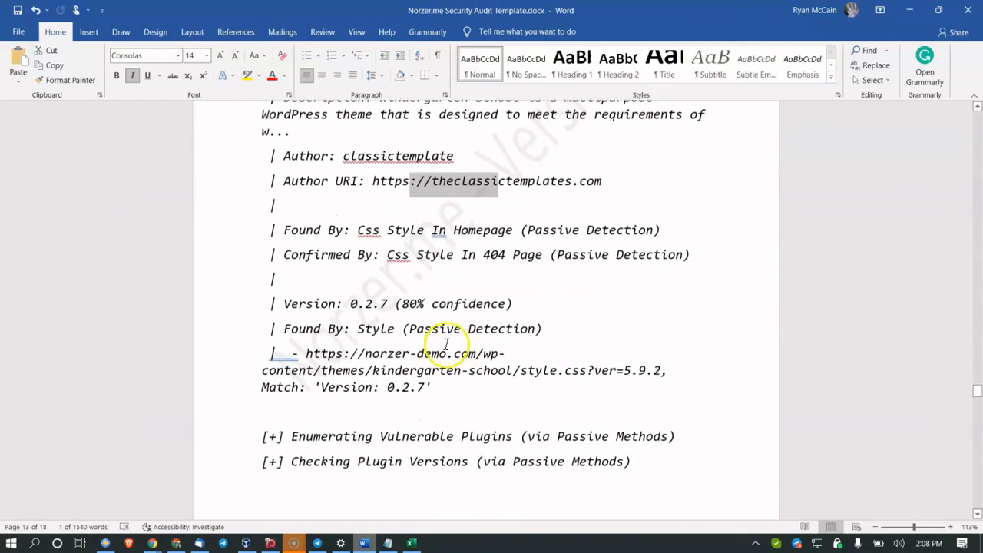
left_click_drag(390, 332, 500, 347)
scroll(476, 342, "down", 9)
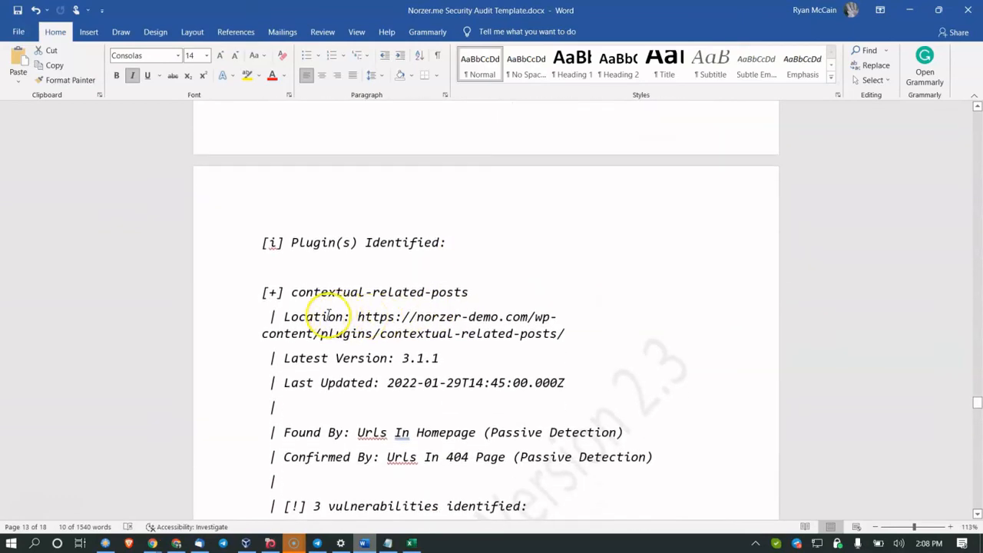
Step: Zoom to 133% and highlight the contextual-related-posts plugin name and its first vulnerability lines
scroll(328, 315, "up", 2)
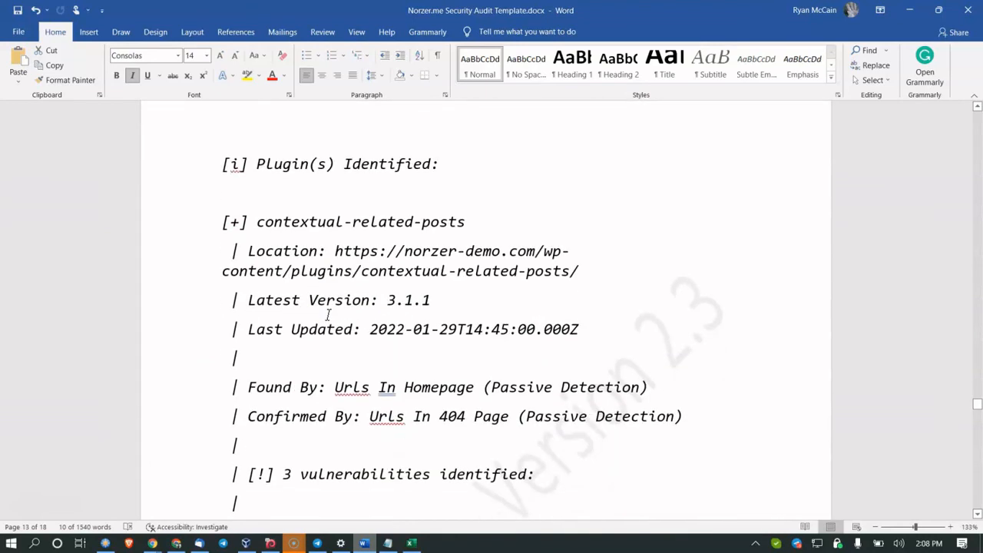
scroll(328, 315, "down", 3)
left_click_drag(344, 374, 527, 373)
left_click(553, 372)
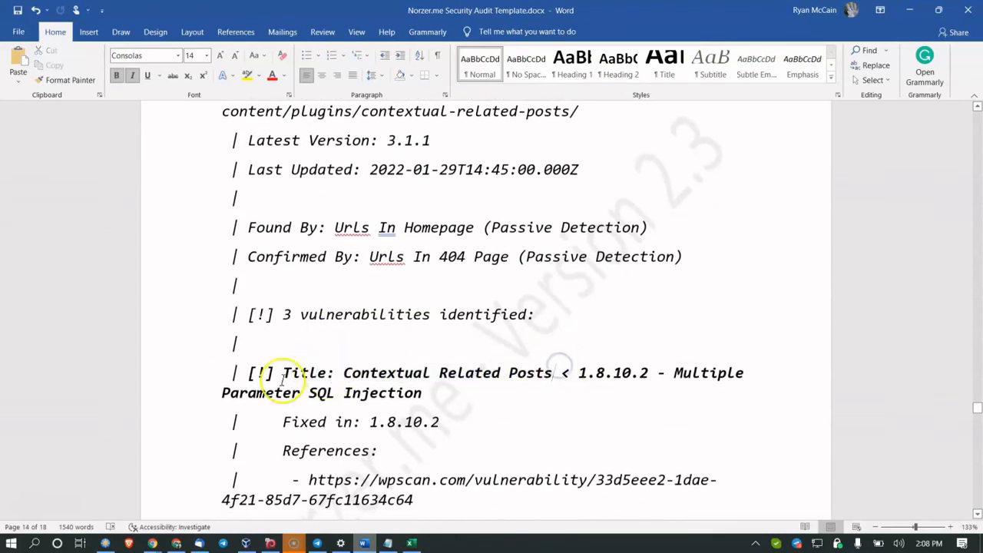
scroll(323, 377, "down", 3)
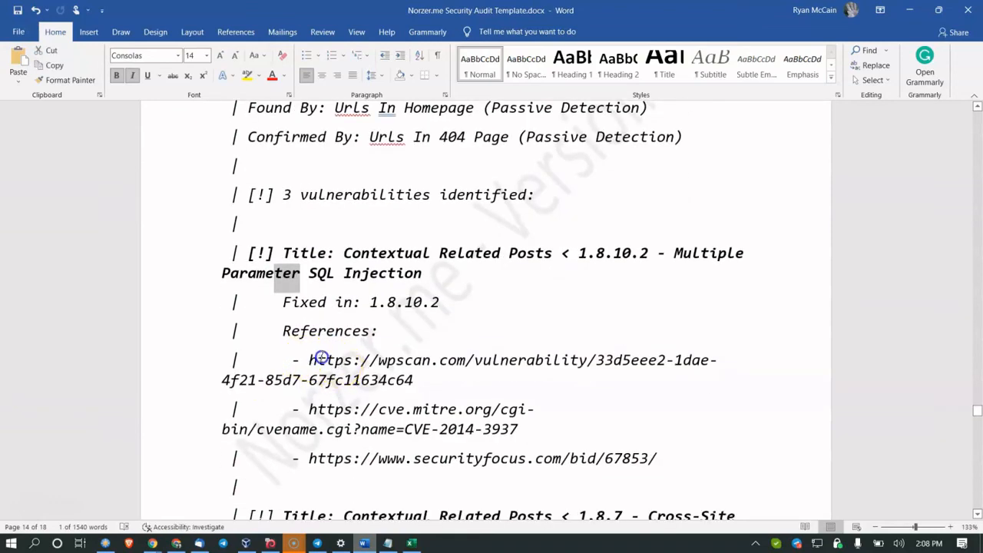
left_click_drag(311, 358, 367, 361)
left_click_drag(308, 380, 393, 410)
scroll(395, 407, "down", 2)
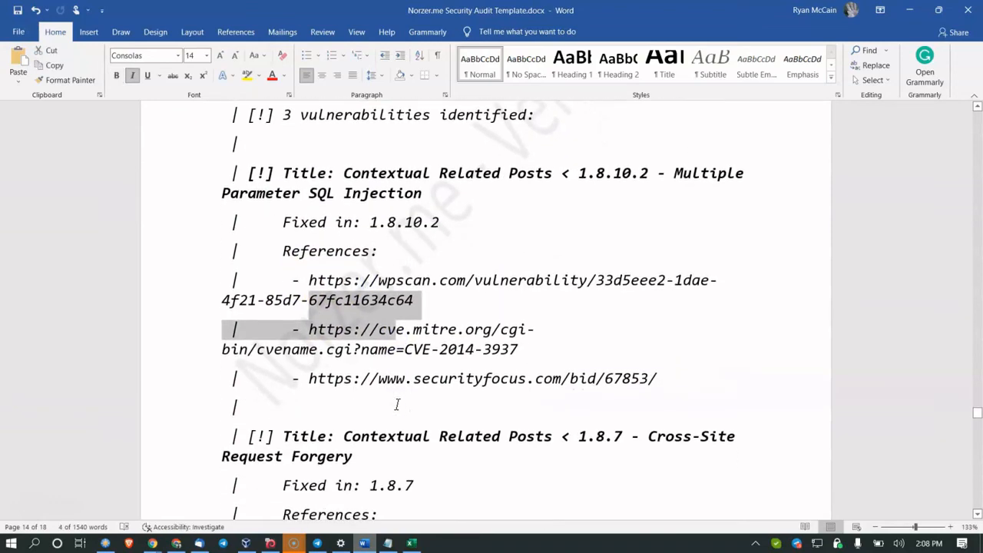
scroll(397, 405, "down", 2)
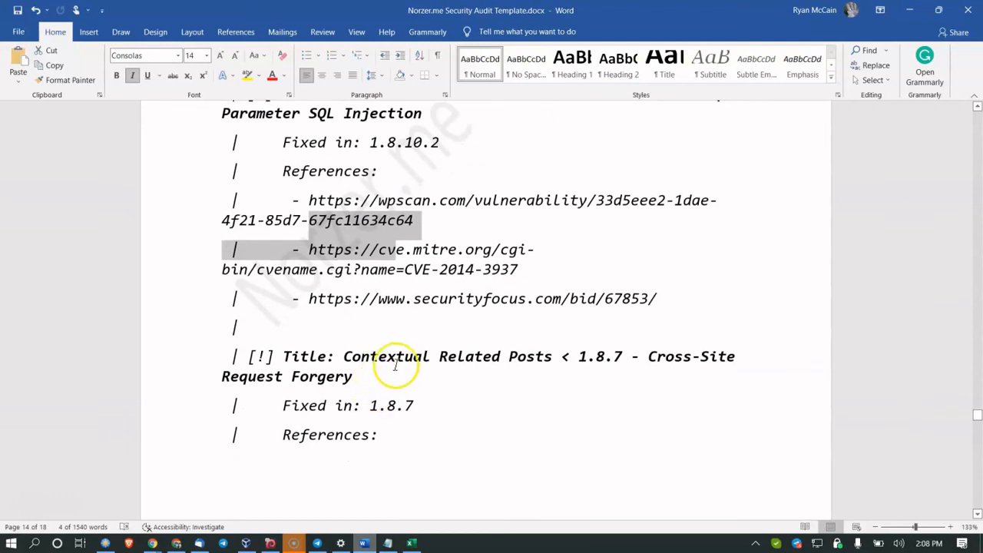
scroll(398, 363, "up", 2)
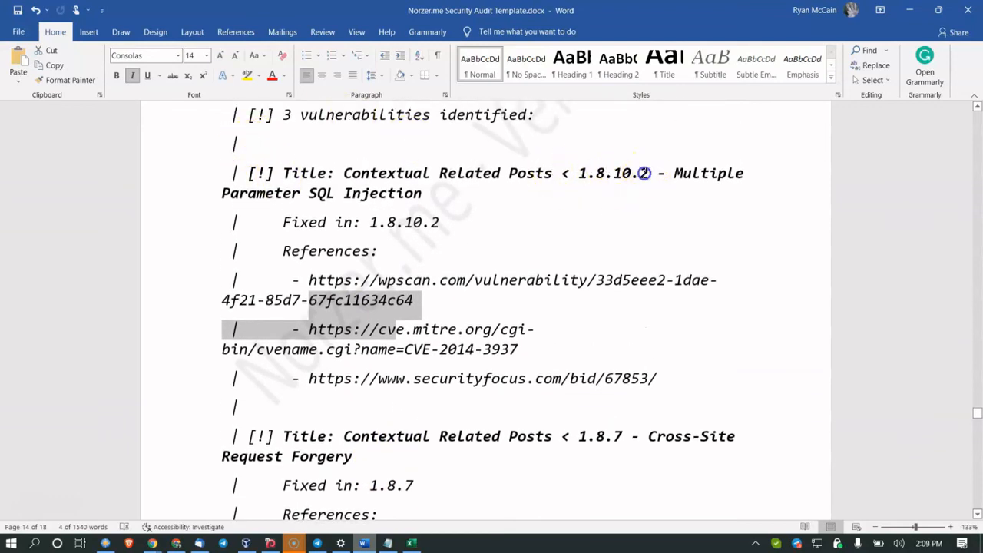
Step: Highlight the SQL injection vulnerability title, the word Contextual, and further vulnerability entries
left_click_drag(639, 176, 643, 189)
double_click(369, 174)
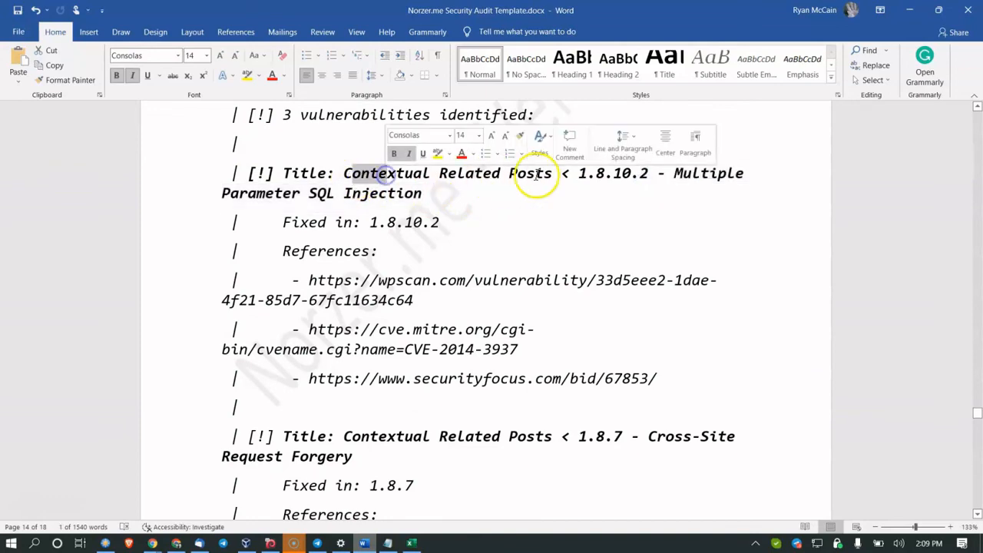
scroll(467, 211, "down", 2)
scroll(374, 264, "down", 8)
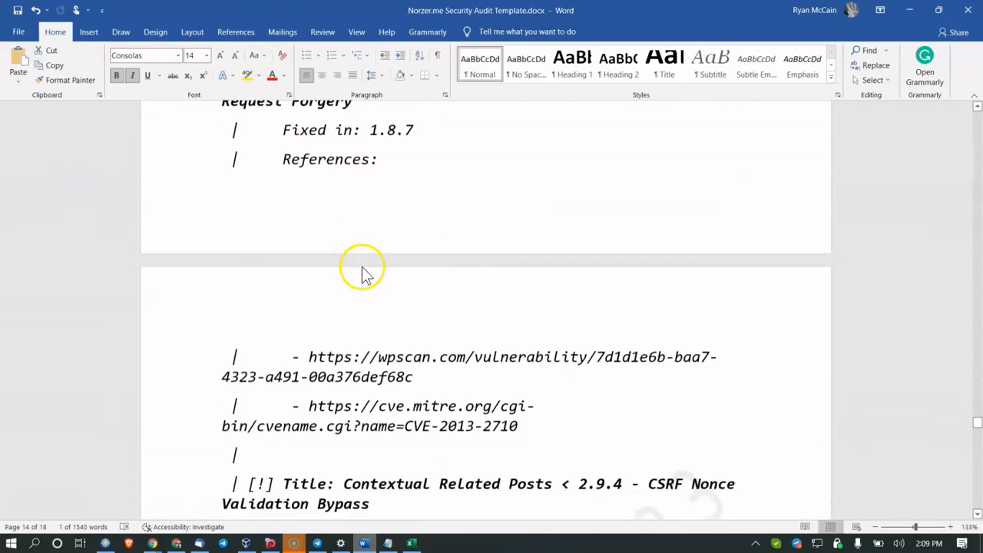
left_click_drag(310, 365, 469, 365)
scroll(469, 365, "down", 14)
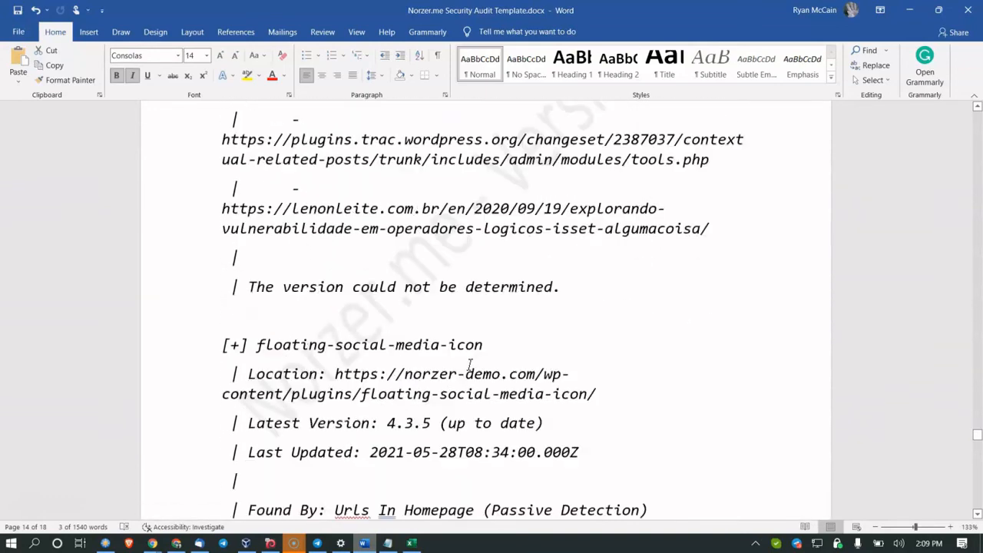
scroll(470, 364, "down", 9)
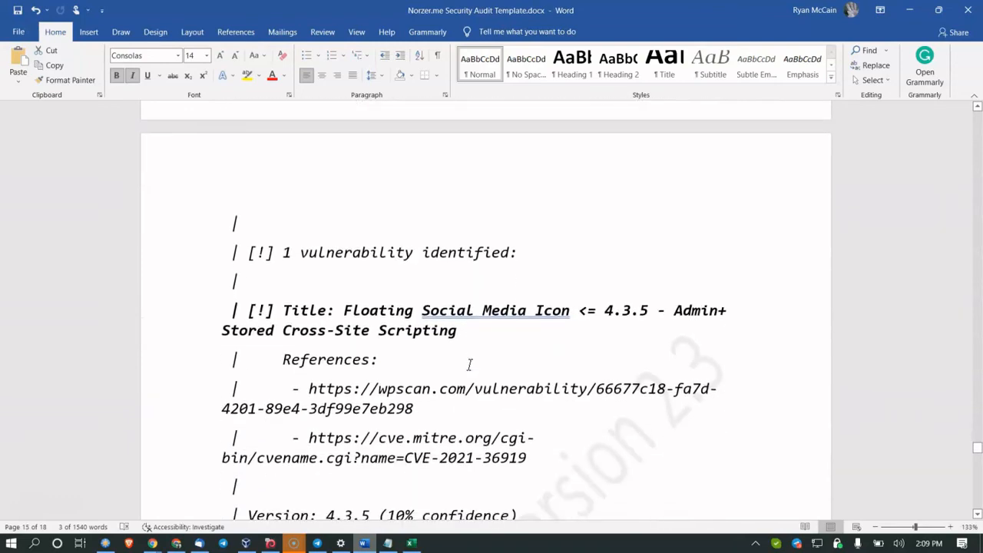
scroll(432, 338, "down", 5)
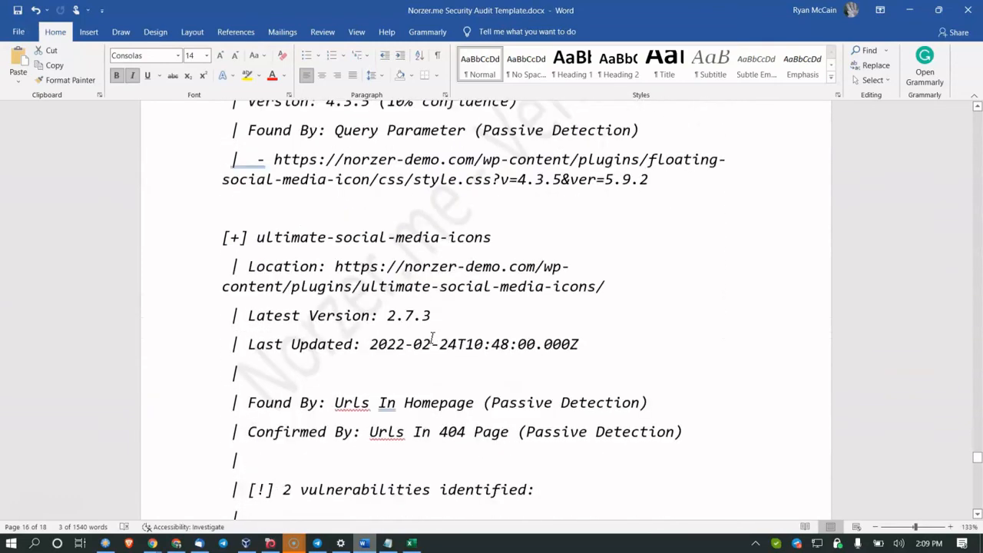
scroll(432, 338, "down", 8)
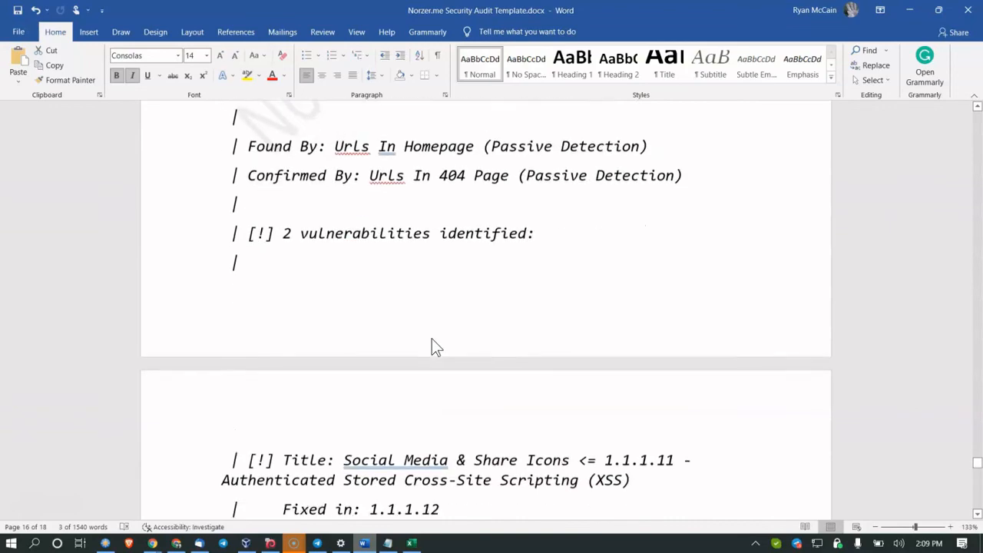
left_click(411, 325)
left_click_drag(281, 292, 573, 309)
Step: Highlight the WordPress plugin trac reference link and continue to the scan's elapsed-time and memory summary
scroll(459, 313, "down", 4)
scroll(373, 351, "down", 8)
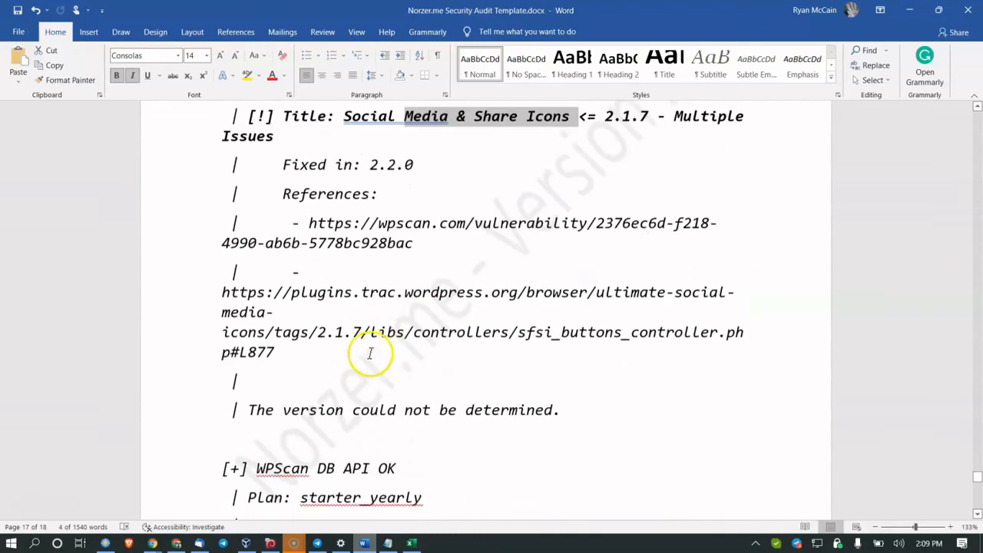
scroll(345, 353, "up", 7)
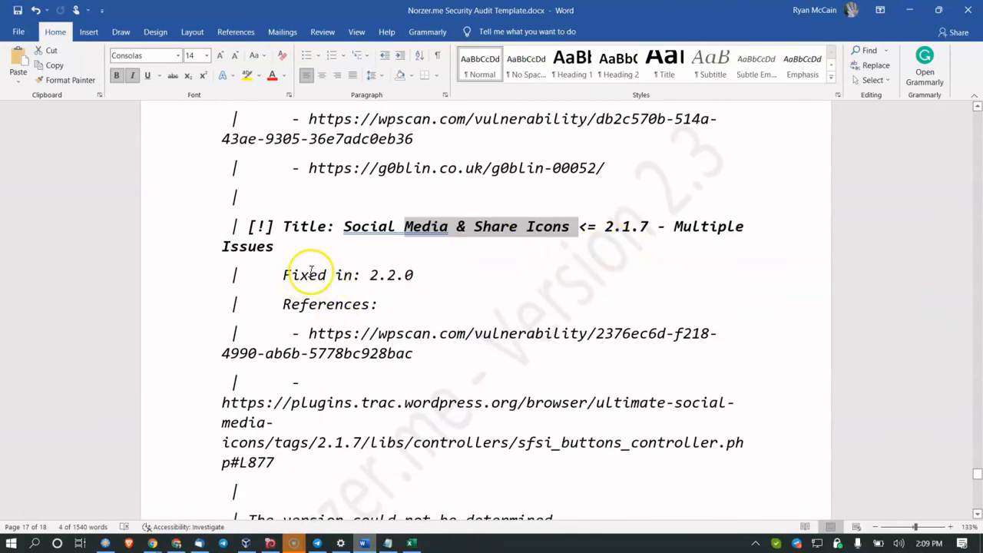
scroll(305, 272, "down", 1)
left_click_drag(222, 363, 535, 359)
scroll(535, 359, "down", 4)
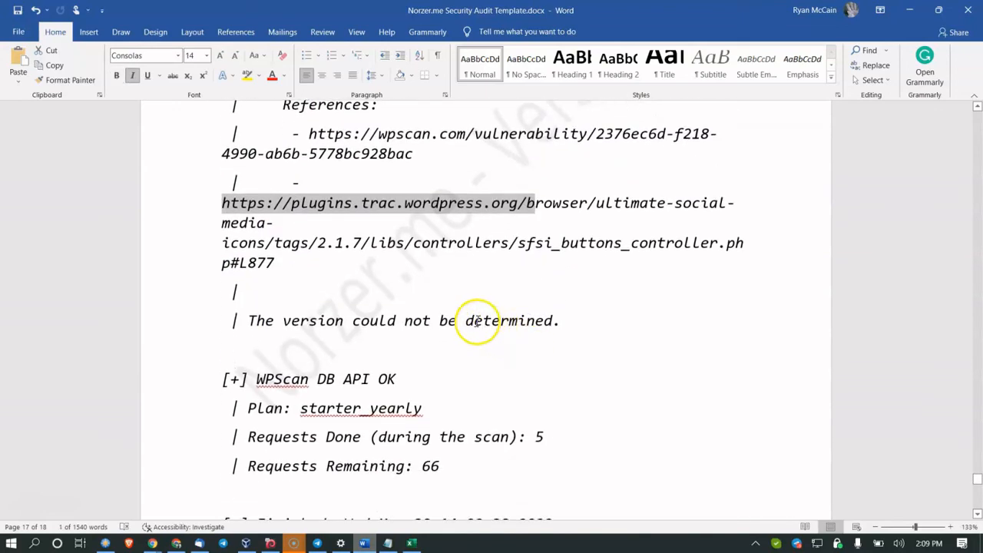
scroll(375, 310, "down", 1)
scroll(375, 310, "down", 2)
left_click_drag(301, 290, 390, 296)
left_click(315, 332)
left_click_drag(343, 336, 429, 346)
scroll(424, 348, "down", 10)
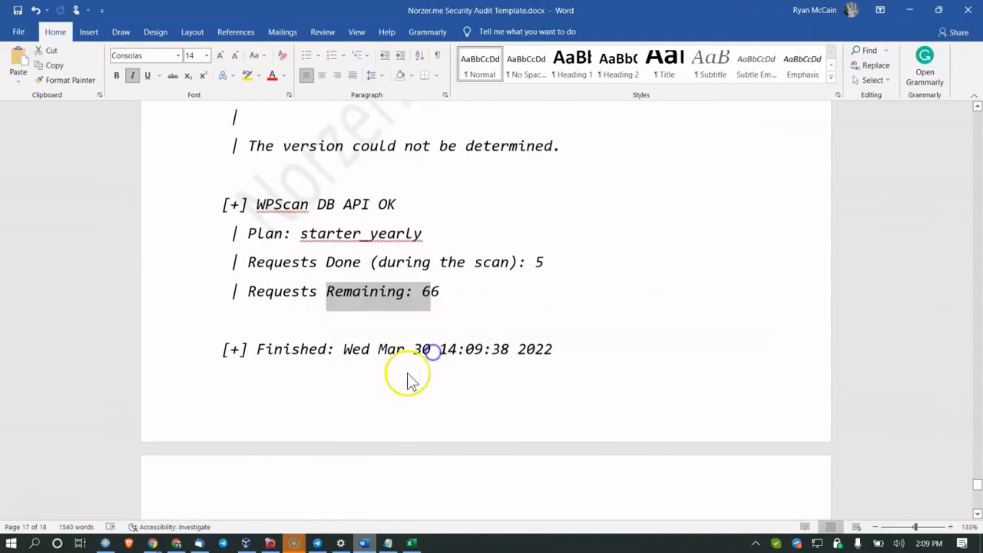
scroll(299, 315, "down", 8)
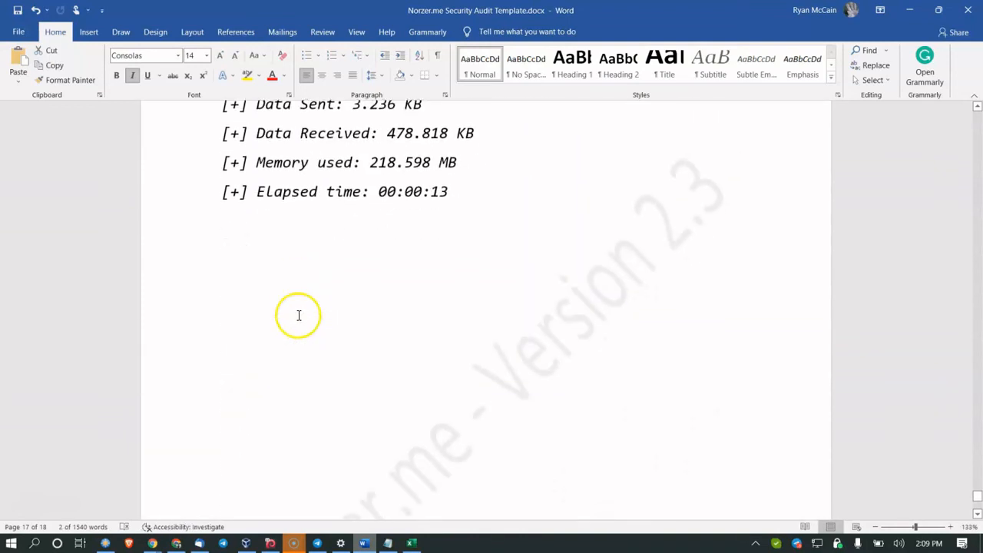
scroll(270, 422, "up", 3)
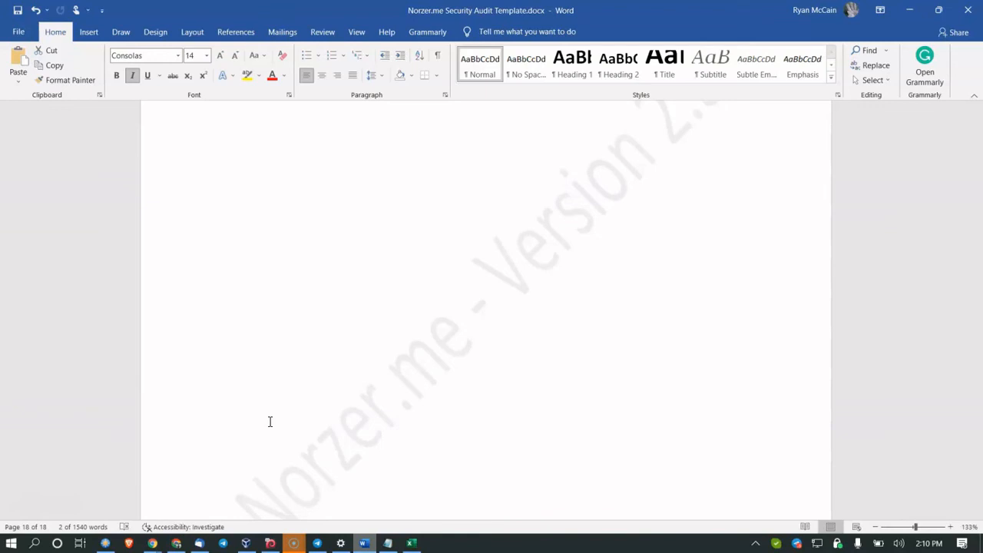
Step: Scroll up from page 18 to the WP Activity Log and iThemes Security Pro recommendations
scroll(366, 361, "up", 15)
scroll(355, 375, "up", 20)
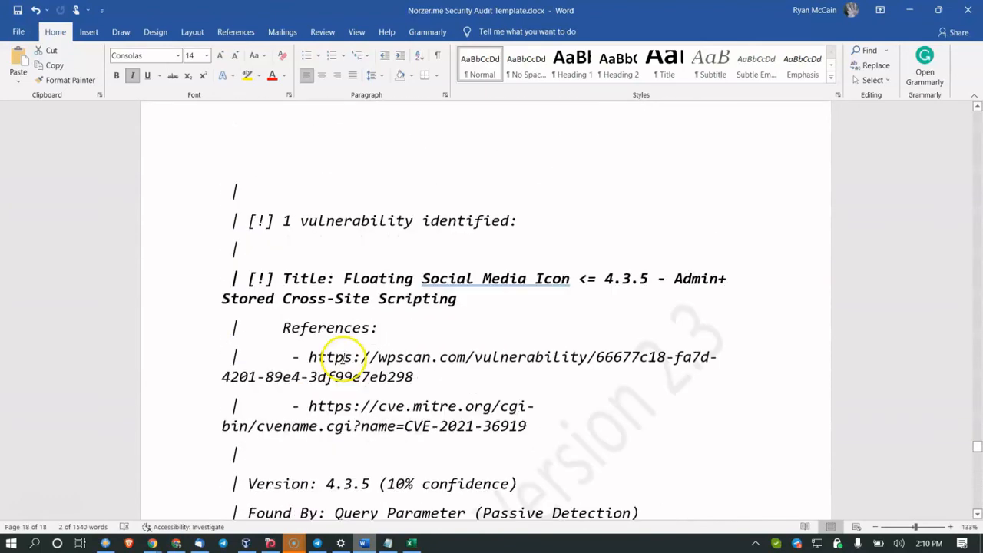
scroll(336, 355, "up", 10)
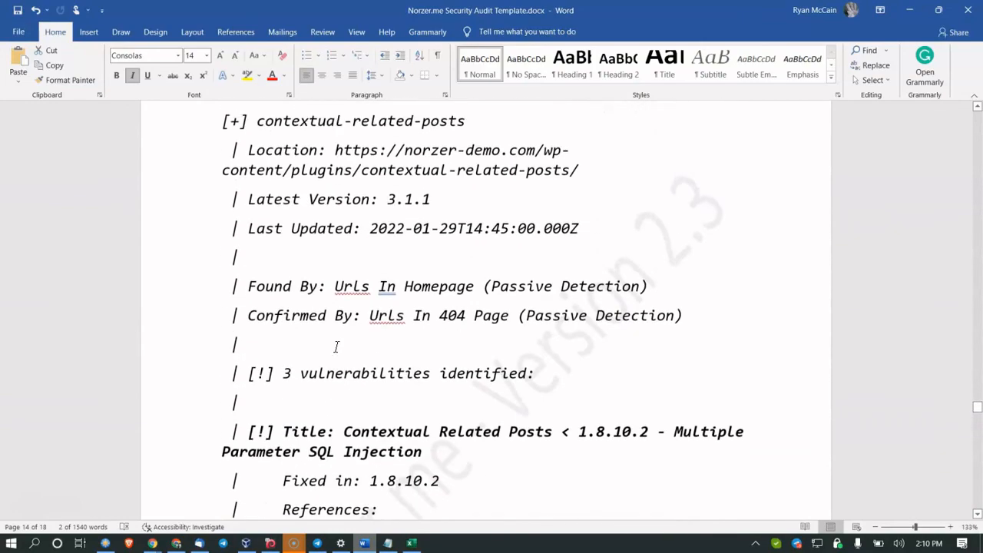
scroll(336, 347, "up", 20)
scroll(336, 347, "up", 20)
scroll(383, 271, "up", 20)
left_click_drag(222, 378, 295, 388)
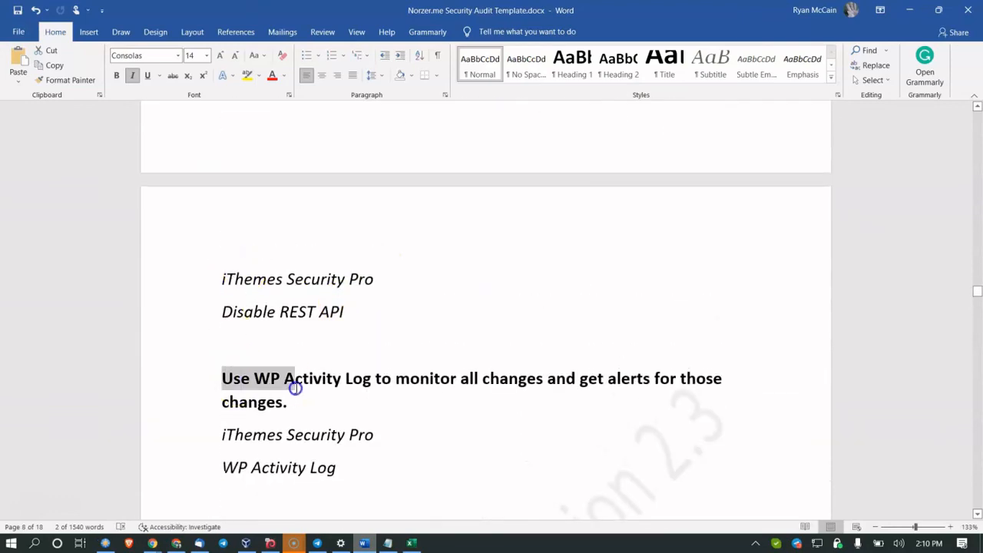
scroll(295, 388, "down", 4)
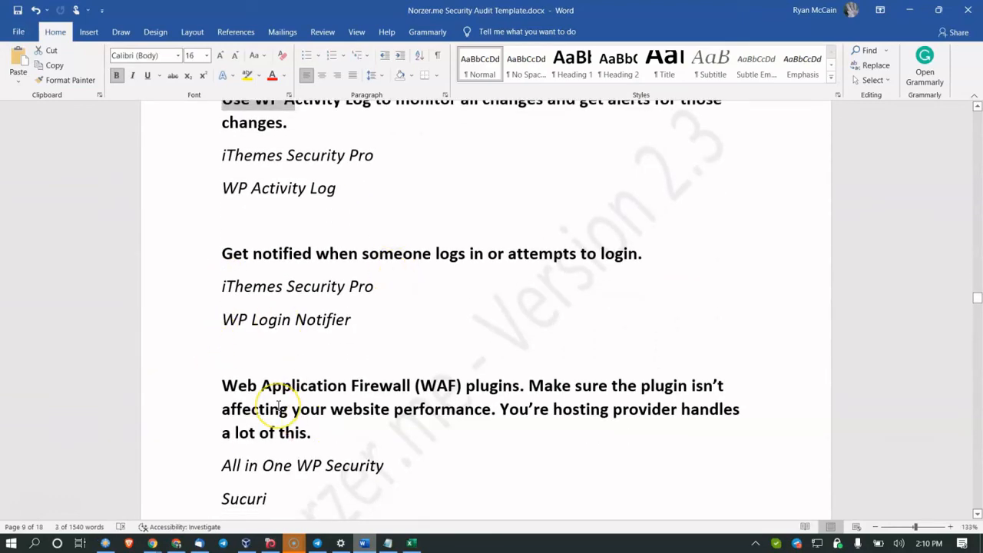